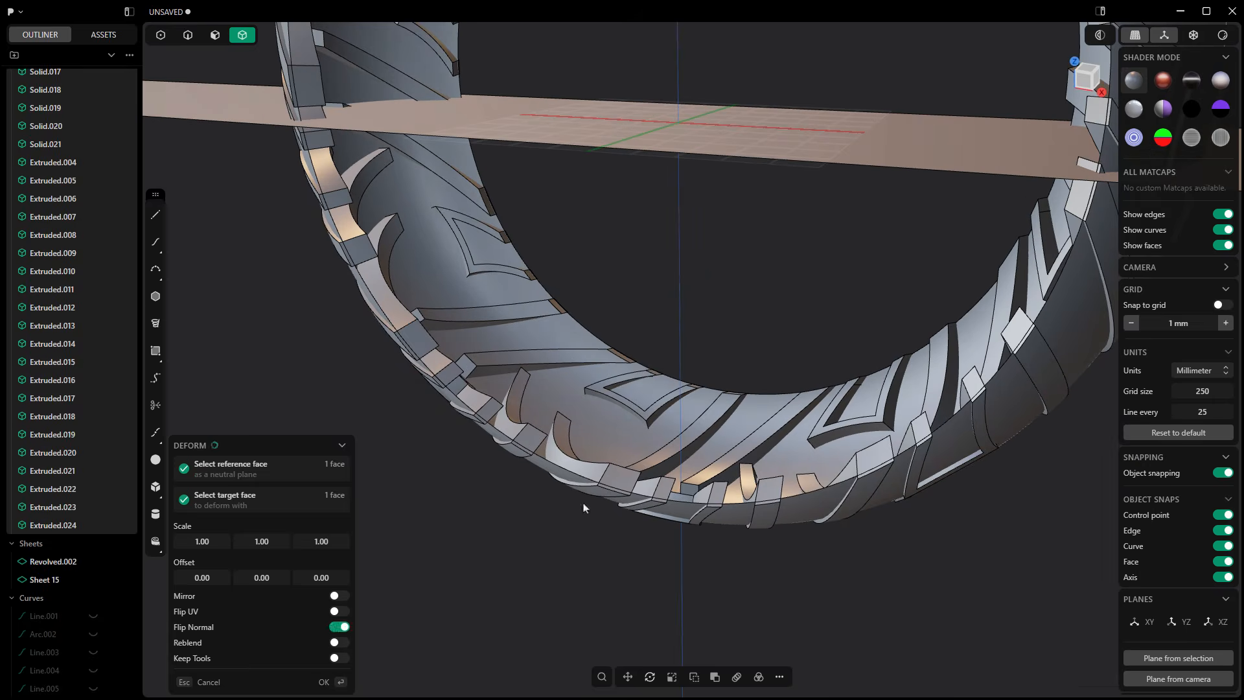
Step: Apply the Deform of the tread pattern solids onto the tire surface with Flip Normal enabled
{"action": "scroll", "coordinate": [585, 507], "scroll_direction": "up", "scroll_amount": 5}
{"action": "scroll", "coordinate": [604, 488], "scroll_direction": "down", "scroll_amount": 10}
{"action": "key", "text": "Return"}
Step: Hide the sheets Revolved.002 and Sheet 15, and show the revolved tire body
{"action": "left_click", "coordinate": [94, 563]}
{"action": "left_click", "coordinate": [94, 580]}
{"action": "scroll", "coordinate": [87, 291], "scroll_direction": "up", "scroll_amount": 8}
{"action": "left_click", "coordinate": [94, 98]}
Step: Try a Boolean difference of all the tread pattern solids from the tire body, and undo it
{"action": "left_click", "coordinate": [57, 98]}
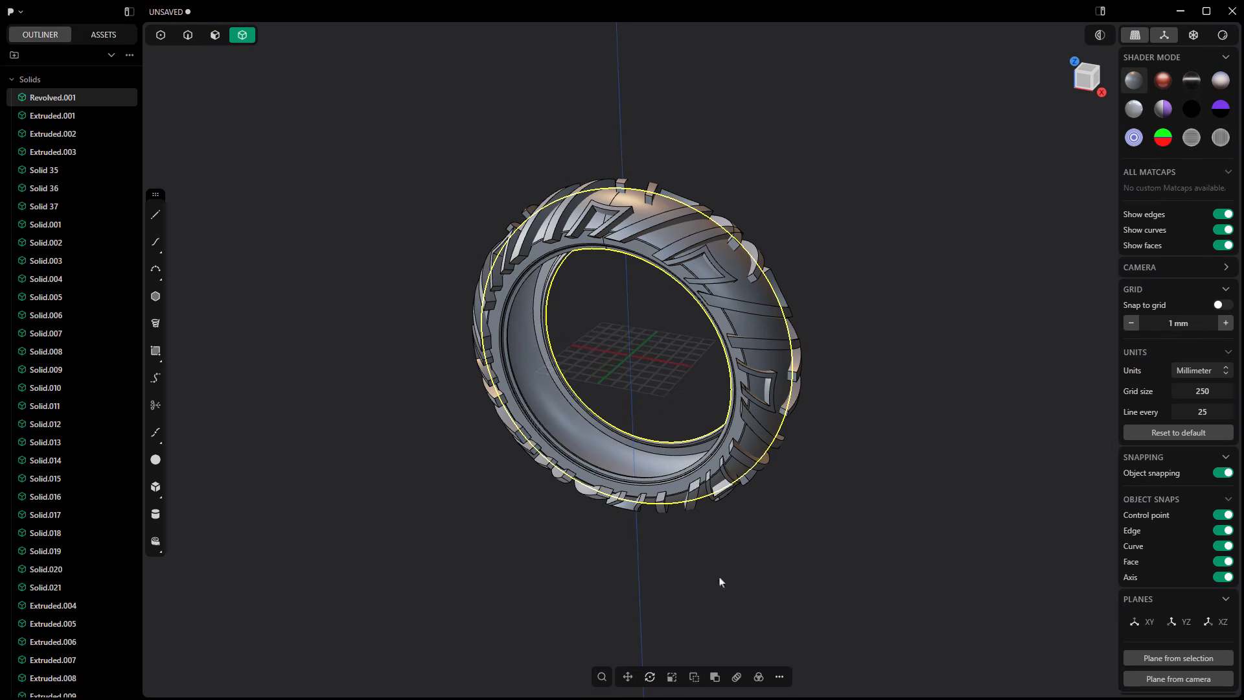
{"action": "middle_click_drag", "start_coordinate": [798, 551], "coordinate": [771, 539]}
{"action": "left_click", "coordinate": [715, 678]}
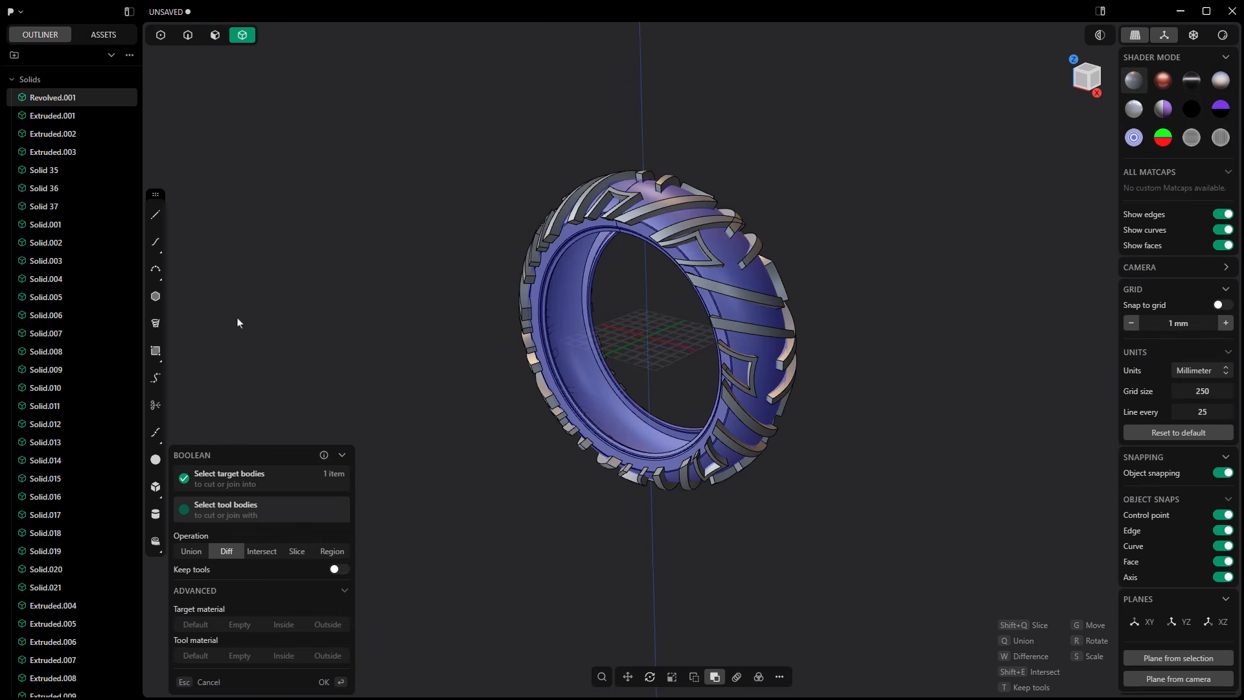
{"action": "left_click", "coordinate": [56, 117]}
{"action": "scroll", "coordinate": [58, 153], "scroll_direction": "down", "scroll_amount": 7}
{"action": "left_click", "coordinate": [57, 523], "text": "shift"}
{"action": "key", "text": "Return"}
{"action": "scroll", "coordinate": [648, 350], "scroll_direction": "up", "scroll_amount": 3}
{"action": "middle_click_drag", "start_coordinate": [745, 389], "coordinate": [686, 339]}
{"action": "scroll", "coordinate": [685, 339], "scroll_direction": "up", "scroll_amount": 5}
{"action": "scroll", "coordinate": [685, 338], "scroll_direction": "down", "scroll_amount": 3}
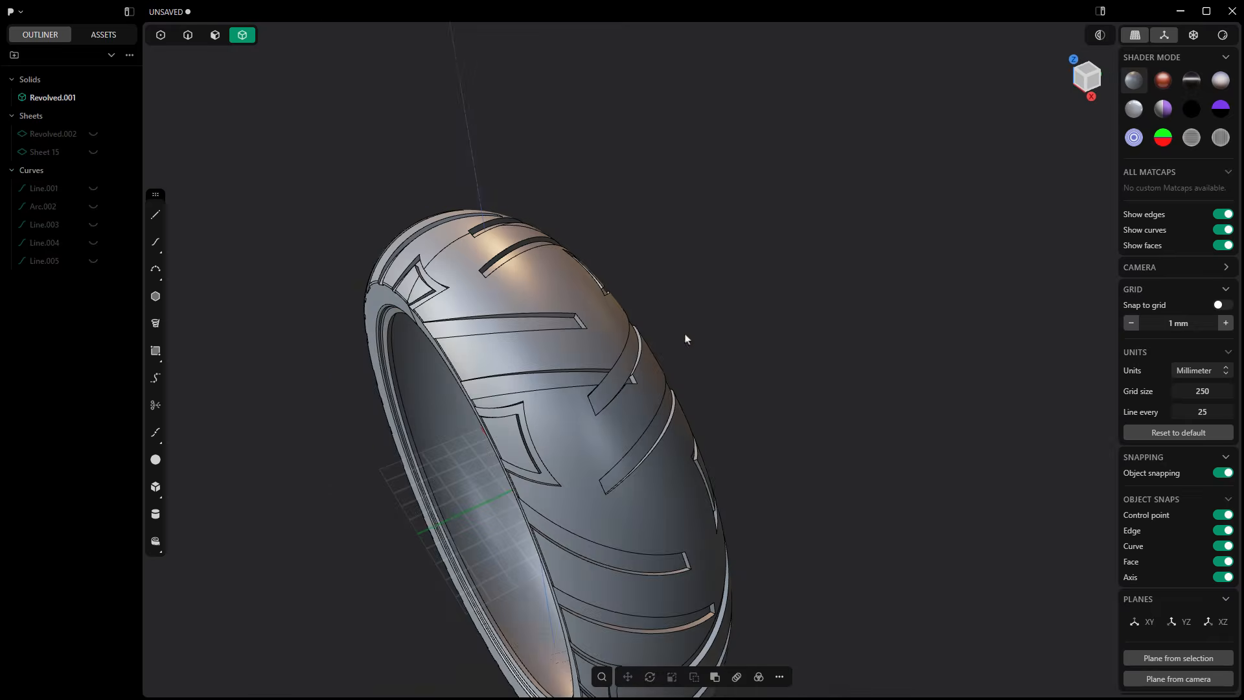
{"action": "key", "text": "ctrl+z"}
Step: Subtract all the tread pattern solids from the revolved tire body with a Boolean difference
{"action": "scroll", "coordinate": [596, 372], "scroll_direction": "down", "scroll_amount": 4}
{"action": "scroll", "coordinate": [292, 481], "scroll_direction": "down", "scroll_amount": 2}
{"action": "middle_click_drag", "start_coordinate": [292, 481], "coordinate": [343, 478]}
{"action": "left_click", "coordinate": [483, 509]}
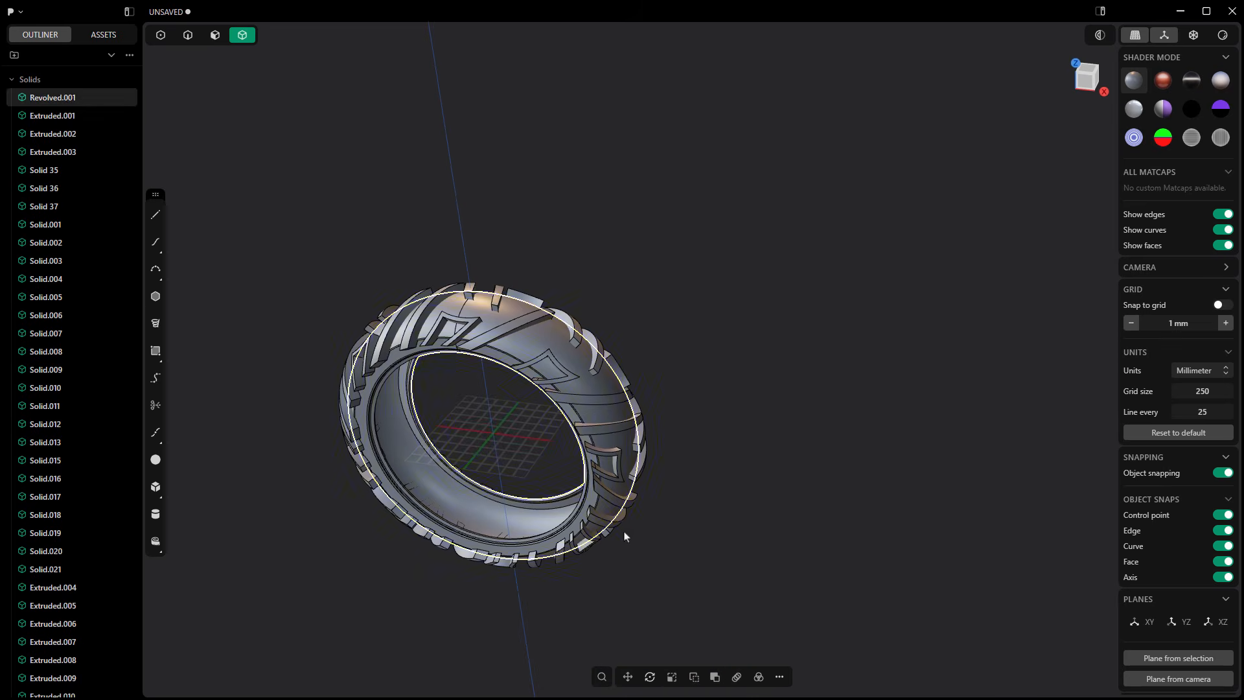
{"action": "left_click", "coordinate": [715, 677]}
{"action": "left_click", "coordinate": [59, 117]}
{"action": "scroll", "coordinate": [60, 155], "scroll_direction": "down", "scroll_amount": 7}
{"action": "left_click", "coordinate": [59, 523], "text": "shift"}
{"action": "key", "text": "Return"}
{"action": "middle_click_drag", "start_coordinate": [533, 184], "coordinate": [648, 104]}
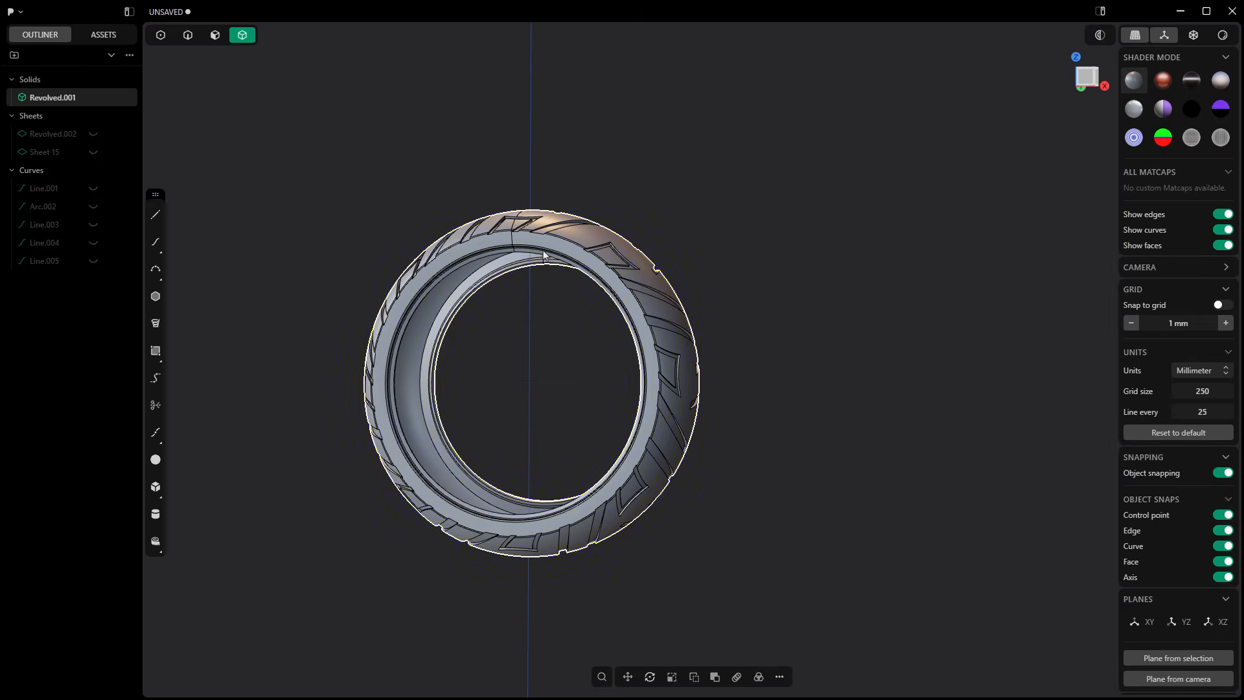
Step: Unwrap the tire's ring-shaped sidewall face into a flat sheet and hide the tire body
{"action": "left_click", "coordinate": [215, 36]}
{"action": "scroll", "coordinate": [533, 235], "scroll_direction": "up", "scroll_amount": 4}
{"action": "left_click", "coordinate": [533, 236]}
{"action": "left_click", "coordinate": [603, 675]}
{"action": "type", "text": "un"}
{"action": "left_click", "coordinate": [650, 501]}
{"action": "scroll", "coordinate": [564, 337], "scroll_direction": "down", "scroll_amount": 7}
{"action": "left_click", "coordinate": [94, 98]}
Step: Create the text "Learn Everything About Design" in Inter at size 0.01 and move it within the flat strip in Top view
{"action": "key", "text": "KP_7"}
{"action": "scroll", "coordinate": [566, 380], "scroll_direction": "up", "scroll_amount": 8}
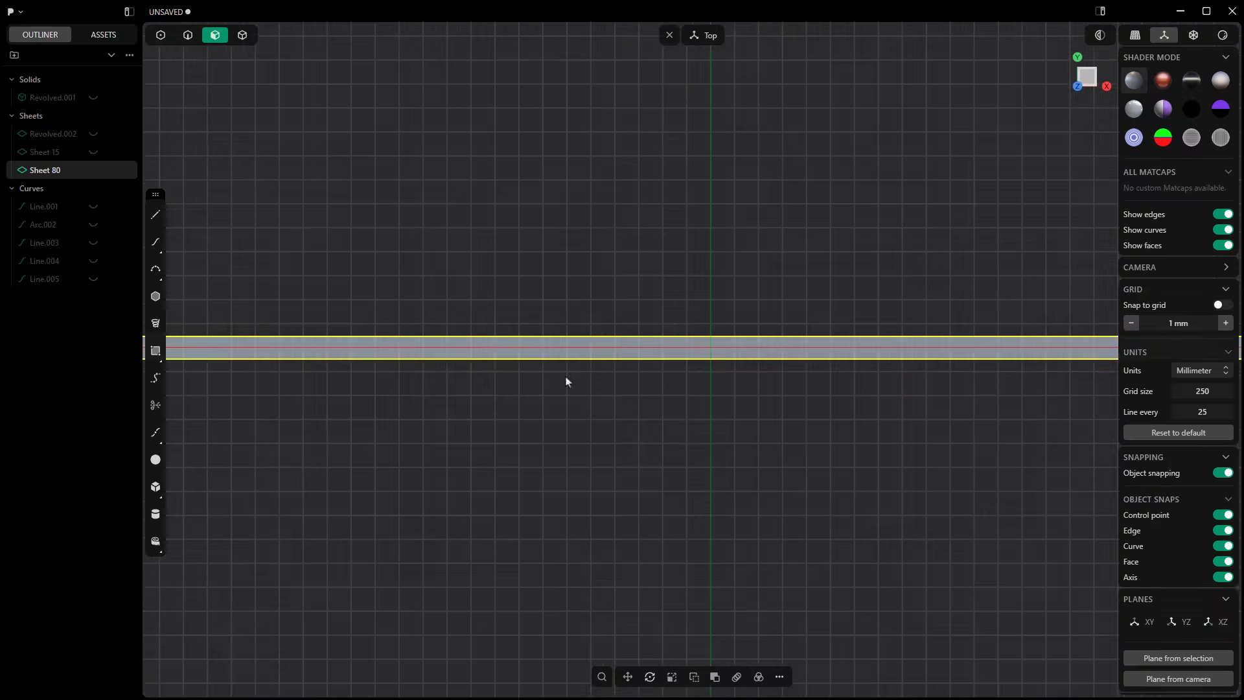
{"action": "left_click", "coordinate": [604, 676]}
{"action": "type", "text": "text"}
{"action": "left_click", "coordinate": [650, 500]}
{"action": "left_click_drag", "start_coordinate": [209, 604], "coordinate": [175, 604]}
{"action": "type", "text": "Learn Everything About Design"}
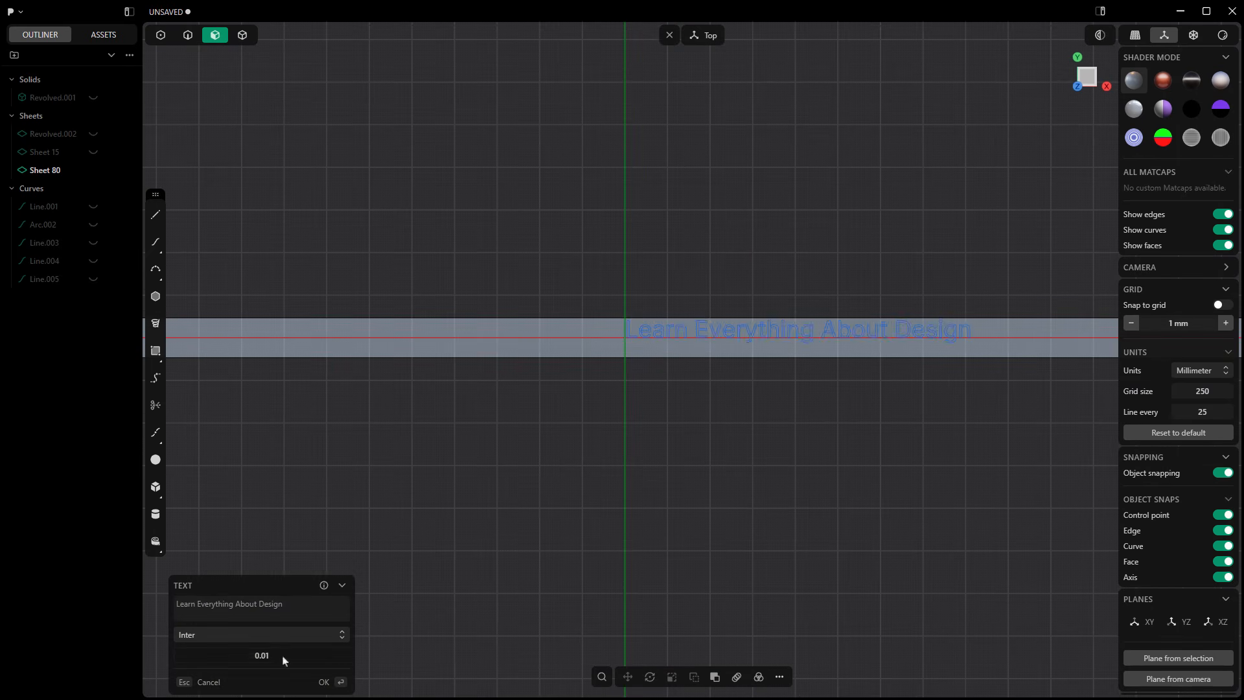
{"action": "key", "text": "Return"}
{"action": "left_click", "coordinate": [628, 676]}
{"action": "key", "text": "Return"}
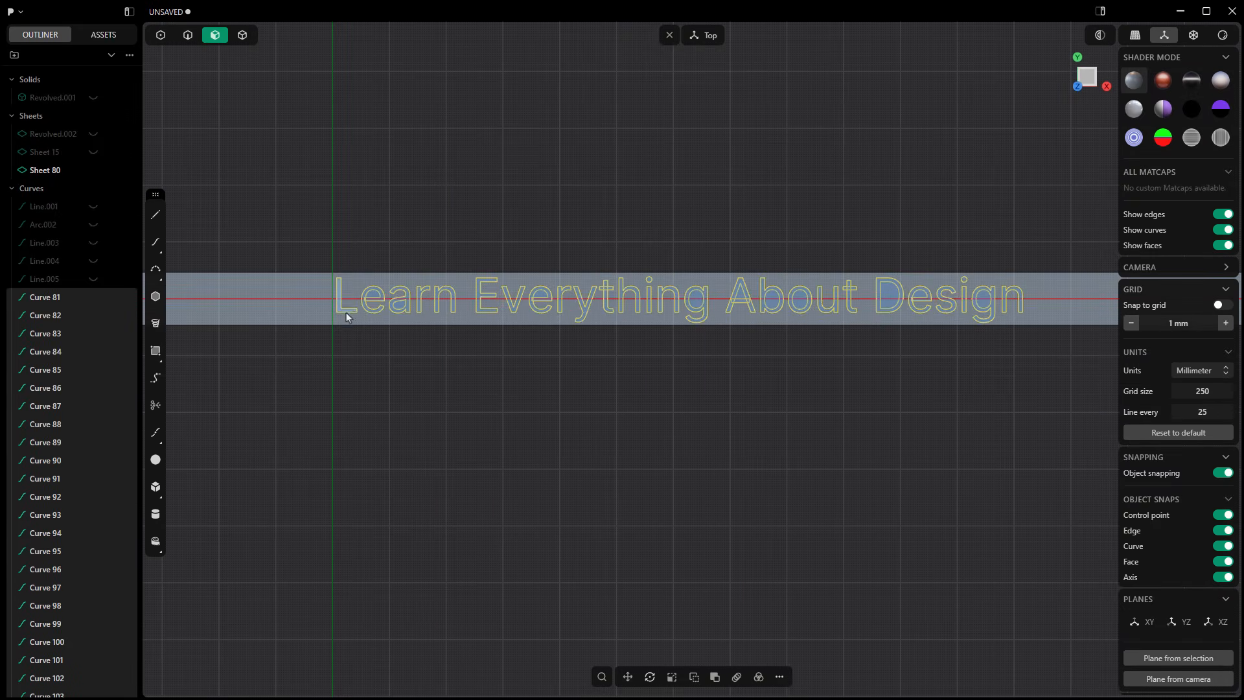
Step: Hide the flat sheet and extrude the text's letter regions into solids, leaving out the enclosed letter openings
{"action": "left_click", "coordinate": [308, 283]}
{"action": "key", "text": "h"}
{"action": "left_click_drag", "start_coordinate": [309, 270], "coordinate": [1049, 350]}
{"action": "key", "text": "e"}
{"action": "scroll", "coordinate": [369, 300], "scroll_direction": "up", "scroll_amount": 6}
{"action": "left_click", "coordinate": [880, 284], "text": "ctrl"}
{"action": "middle_click_drag", "start_coordinate": [907, 295], "coordinate": [394, 285], "text": "shift"}
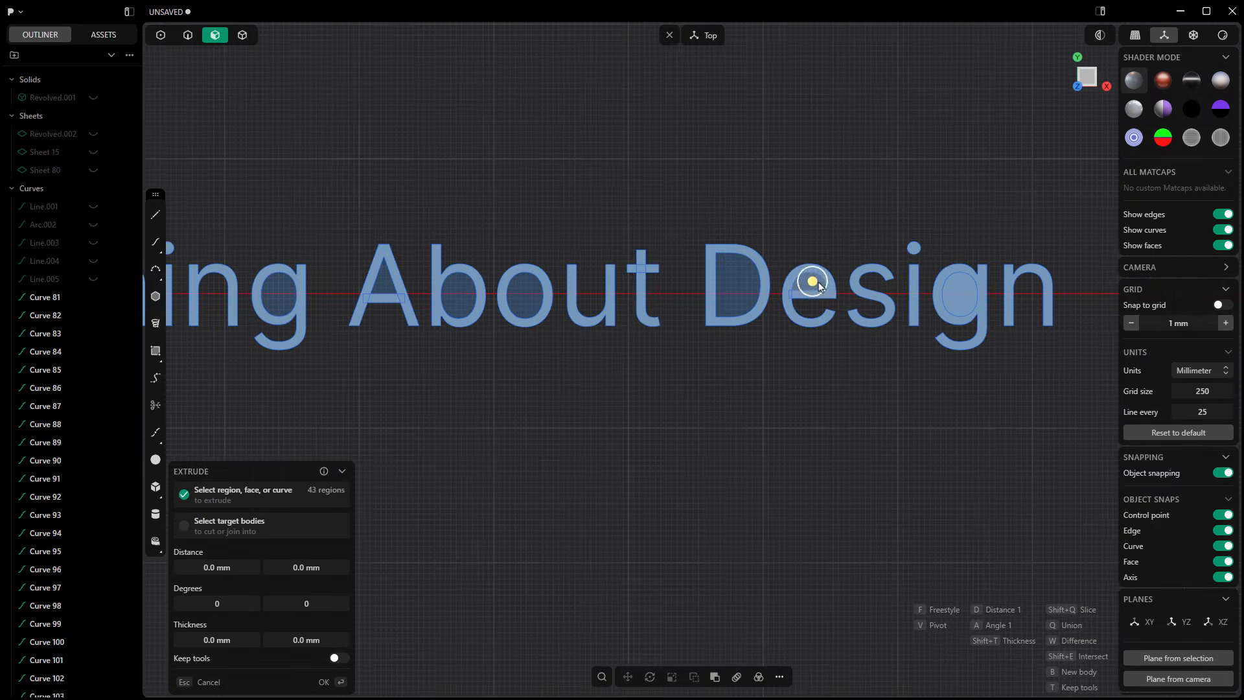
{"action": "middle_click_drag", "start_coordinate": [816, 285], "coordinate": [855, 195]}
{"action": "left_click_drag", "start_coordinate": [217, 567], "coordinate": [293, 567]}
{"action": "key", "text": "Return"}
Step: Hide the text curves and show the unwrapped sidewall sheet again
{"action": "left_click", "coordinate": [52, 374]}
{"action": "scroll", "coordinate": [59, 453], "scroll_direction": "down", "scroll_amount": 6}
{"action": "left_click", "coordinate": [52, 688], "text": "shift"}
{"action": "key", "text": "h"}
{"action": "scroll", "coordinate": [87, 372], "scroll_direction": "up", "scroll_amount": 20}
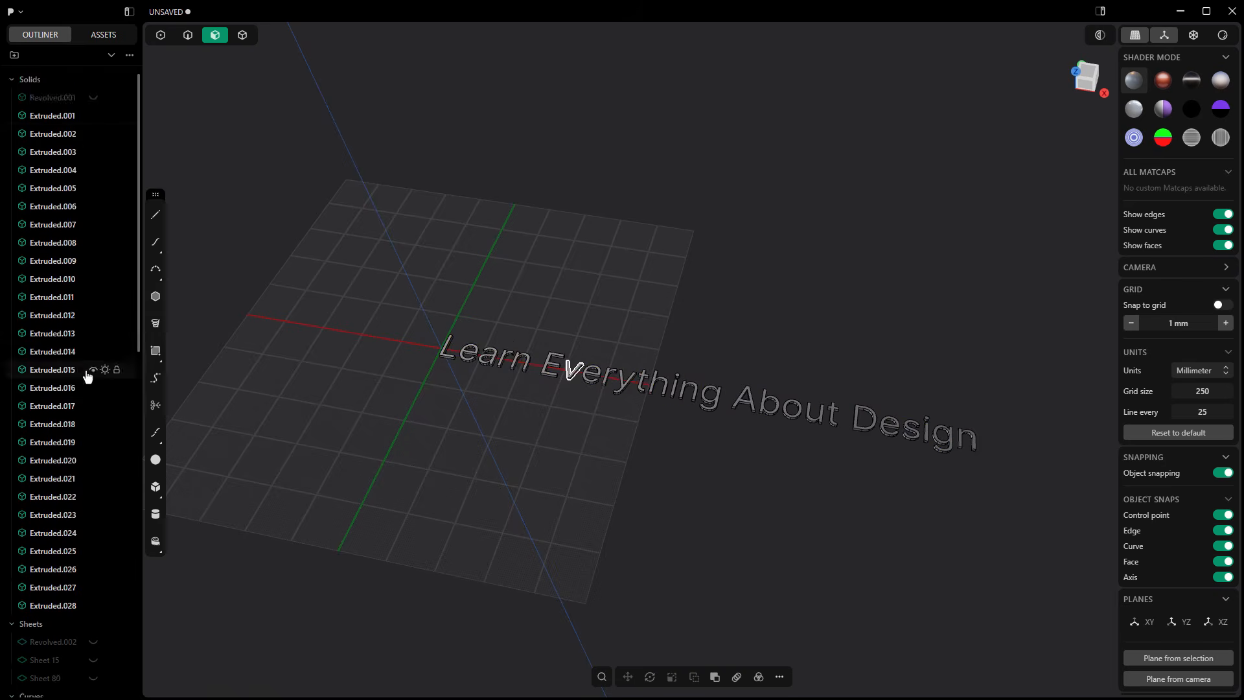
{"action": "left_click", "coordinate": [93, 570]}
Step: Duplicate the 28 letter solids along the flat strip with a rectangular array of two copies over about 579 mm
{"action": "scroll", "coordinate": [458, 475], "scroll_direction": "down", "scroll_amount": 5}
{"action": "left_click", "coordinate": [53, 497]}
{"action": "left_click", "coordinate": [52, 115], "text": "shift"}
{"action": "left_click", "coordinate": [736, 676]}
{"action": "left_click", "coordinate": [1039, 426]}
{"action": "key", "text": "Down"}
{"action": "key", "text": "Down"}
{"action": "key", "text": "Down"}
{"action": "key", "text": "Down"}
{"action": "key", "text": "Down"}
{"action": "key", "text": "Down"}
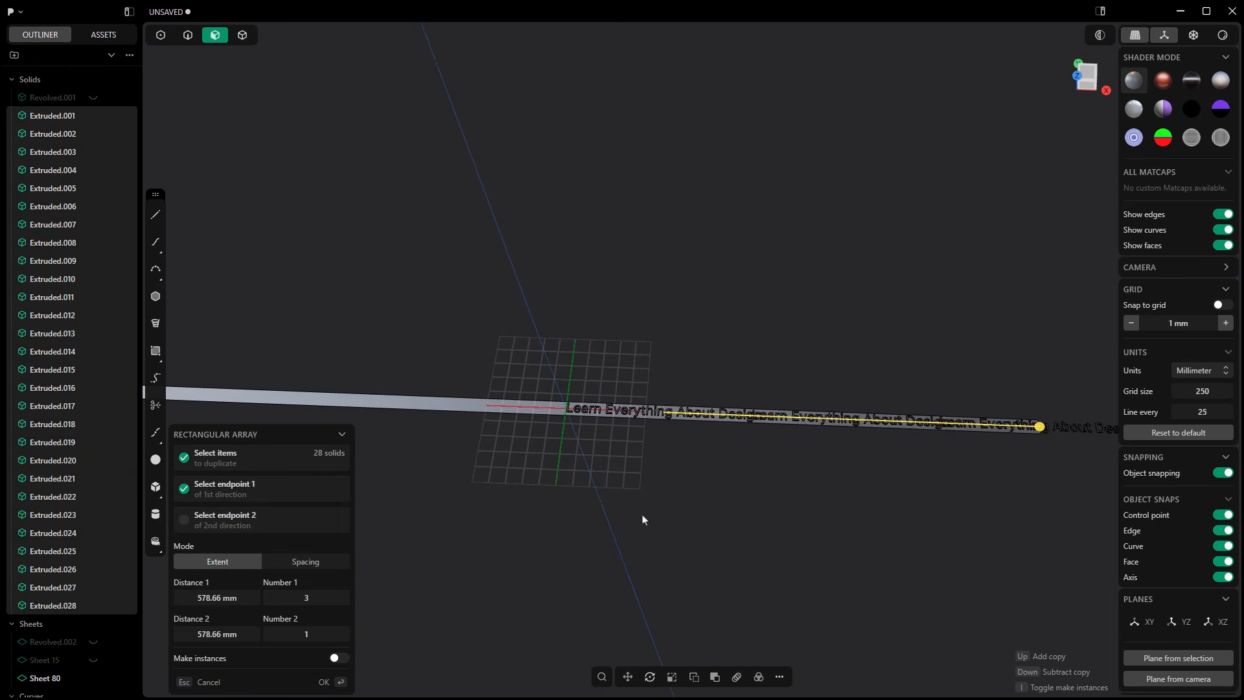
{"action": "scroll", "coordinate": [527, 569], "scroll_direction": "down", "scroll_amount": 2}
{"action": "scroll", "coordinate": [888, 527], "scroll_direction": "up", "scroll_amount": 2}
{"action": "key", "text": "Return"}
Step: Show the tire body and start a Deform of the lettering, with the flat strip as reference face and the tire's sidewall as target face
{"action": "middle_click_drag", "start_coordinate": [673, 570], "coordinate": [666, 537]}
{"action": "scroll", "coordinate": [666, 537], "scroll_direction": "down", "scroll_amount": 2}
{"action": "left_click", "coordinate": [93, 97]}
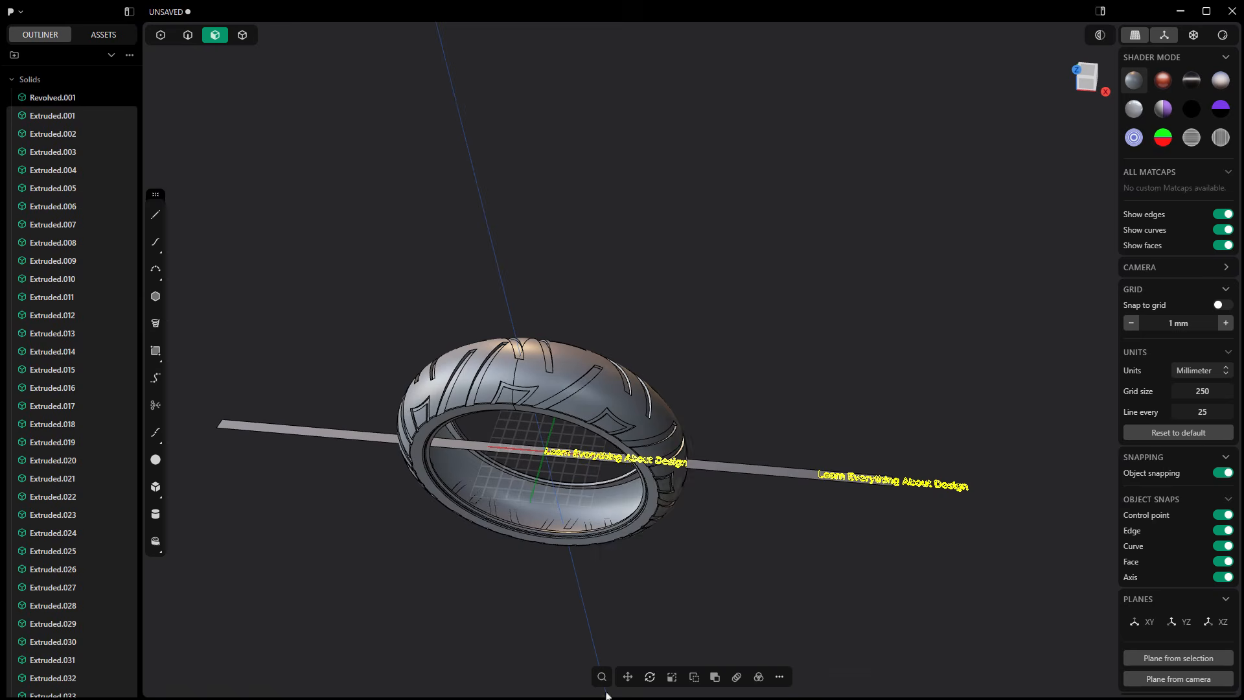
{"action": "left_click", "coordinate": [602, 677]}
{"action": "type", "text": "defo"}
{"action": "key", "text": "Return"}
{"action": "left_click", "coordinate": [492, 446]}
{"action": "scroll", "coordinate": [518, 411], "scroll_direction": "up", "scroll_amount": 5}
{"action": "left_click", "coordinate": [547, 420]}
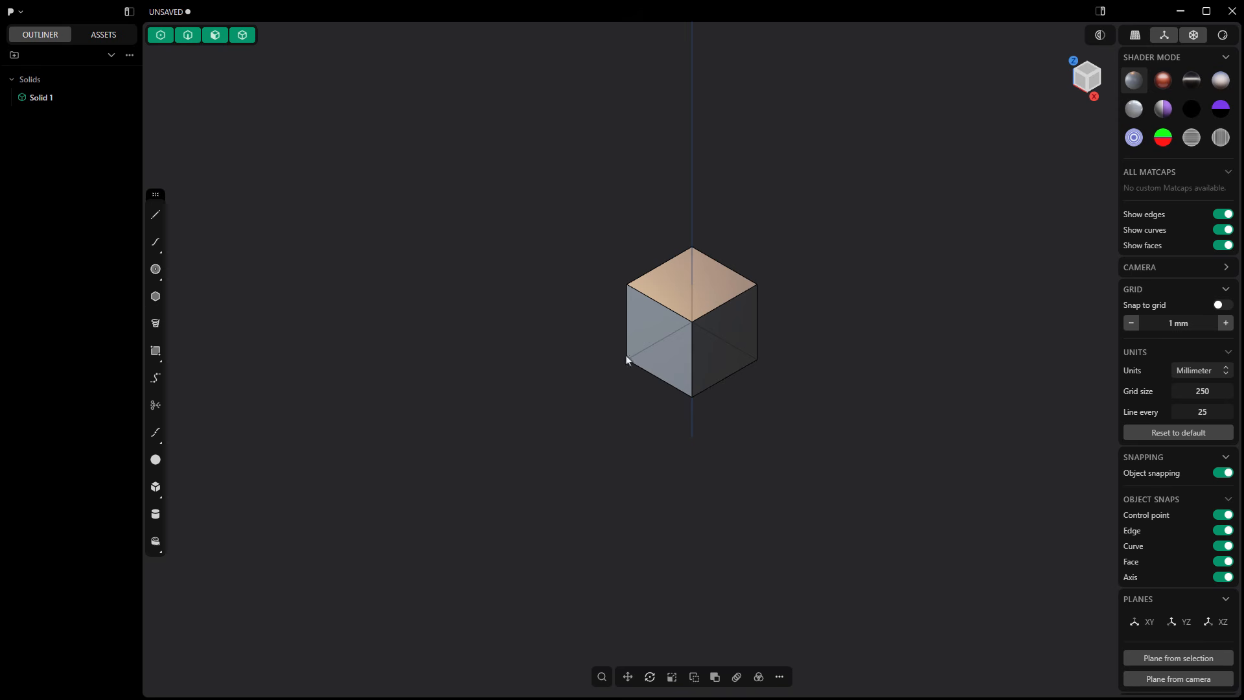
Step: Delete the default cube from the new scene
{"action": "left_click", "coordinate": [647, 329]}
{"action": "key", "text": "Delete"}
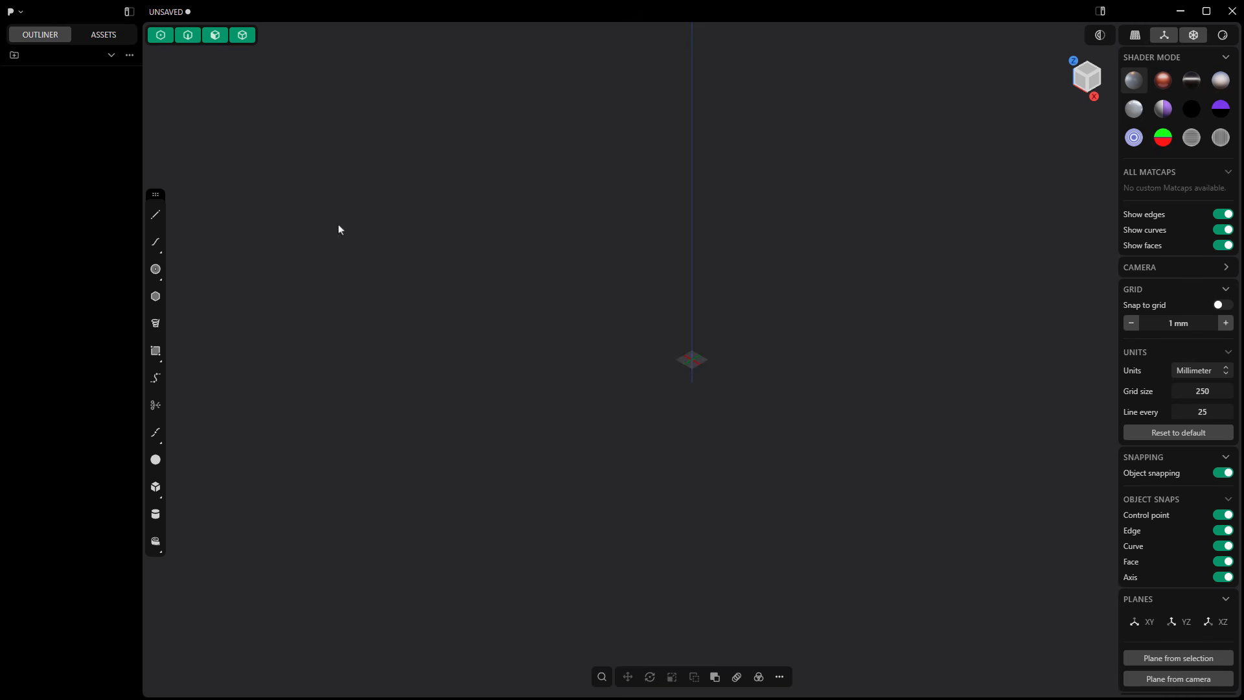
{"action": "left_click", "coordinate": [21, 13]}
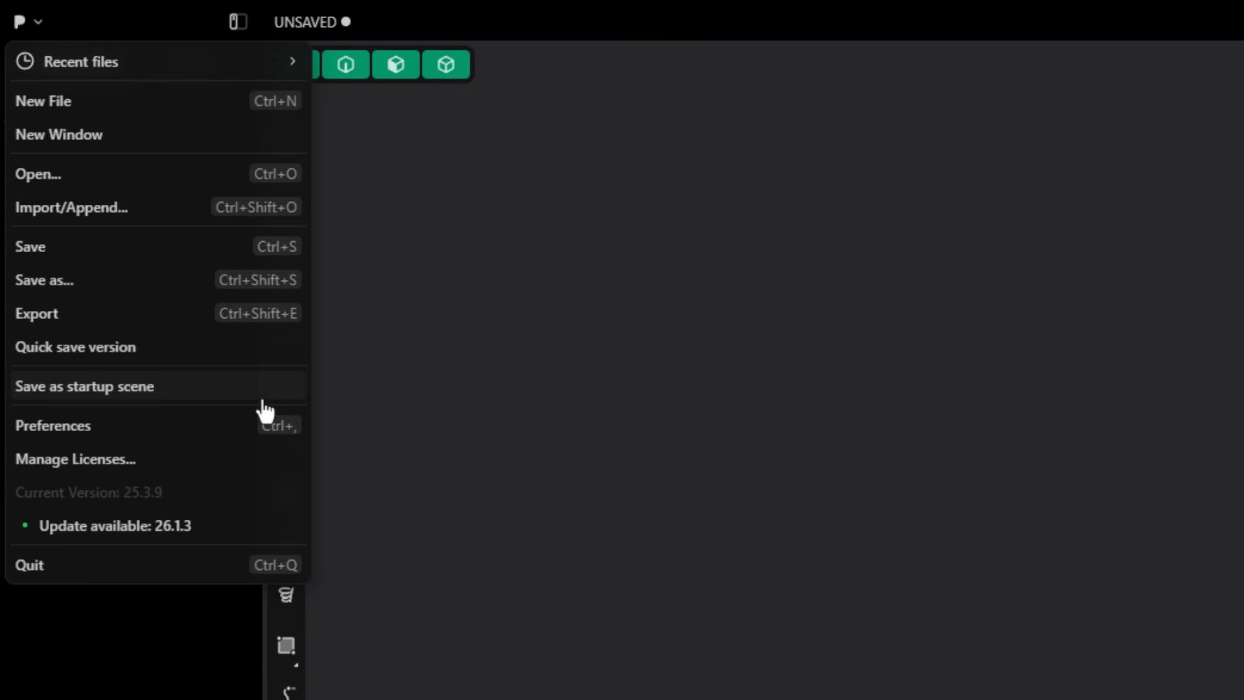
{"action": "left_click", "coordinate": [1113, 563]}
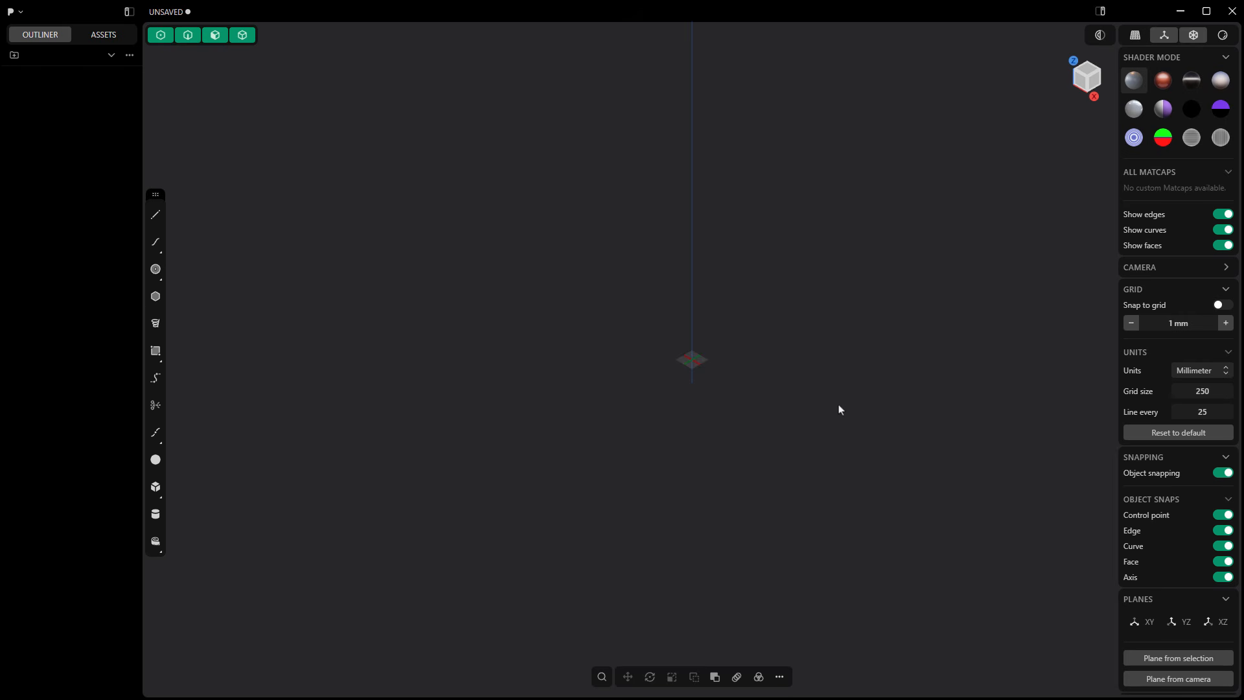
Step: Frame the grid in the viewport and switch the camera to perspective projection
{"action": "key", "text": "slash"}
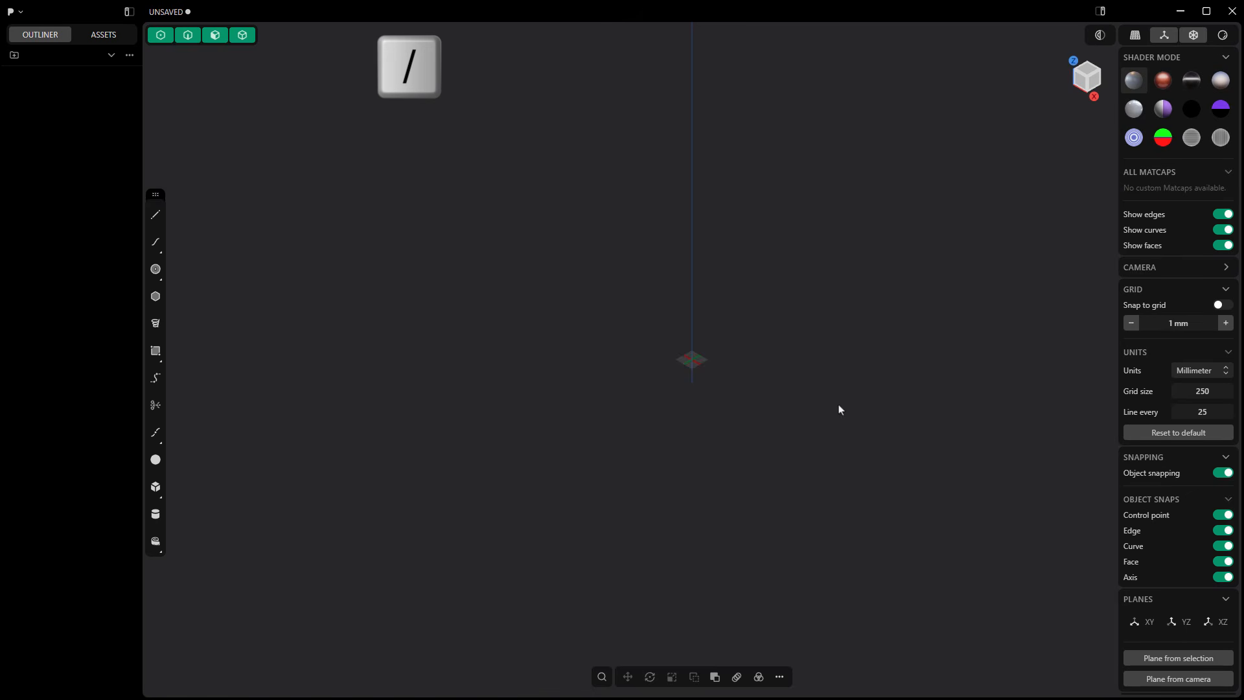
{"action": "key", "text": "slash"}
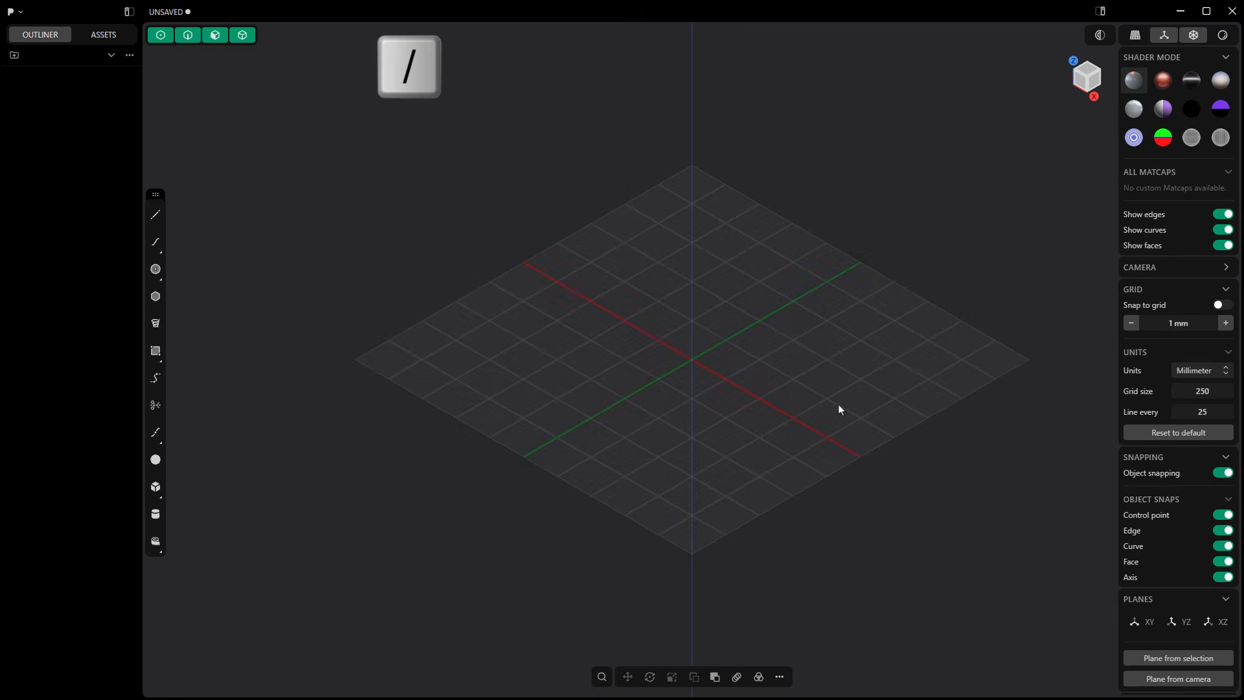
{"action": "key", "text": "5"}
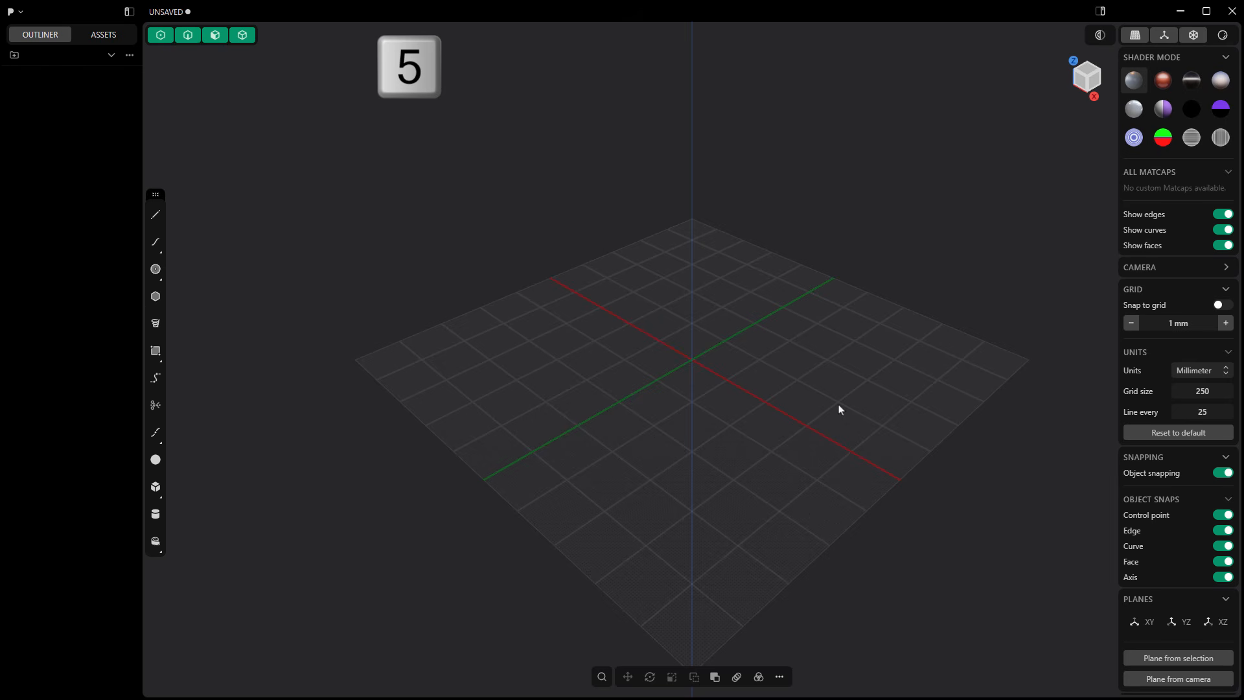
{"action": "key", "text": "5"}
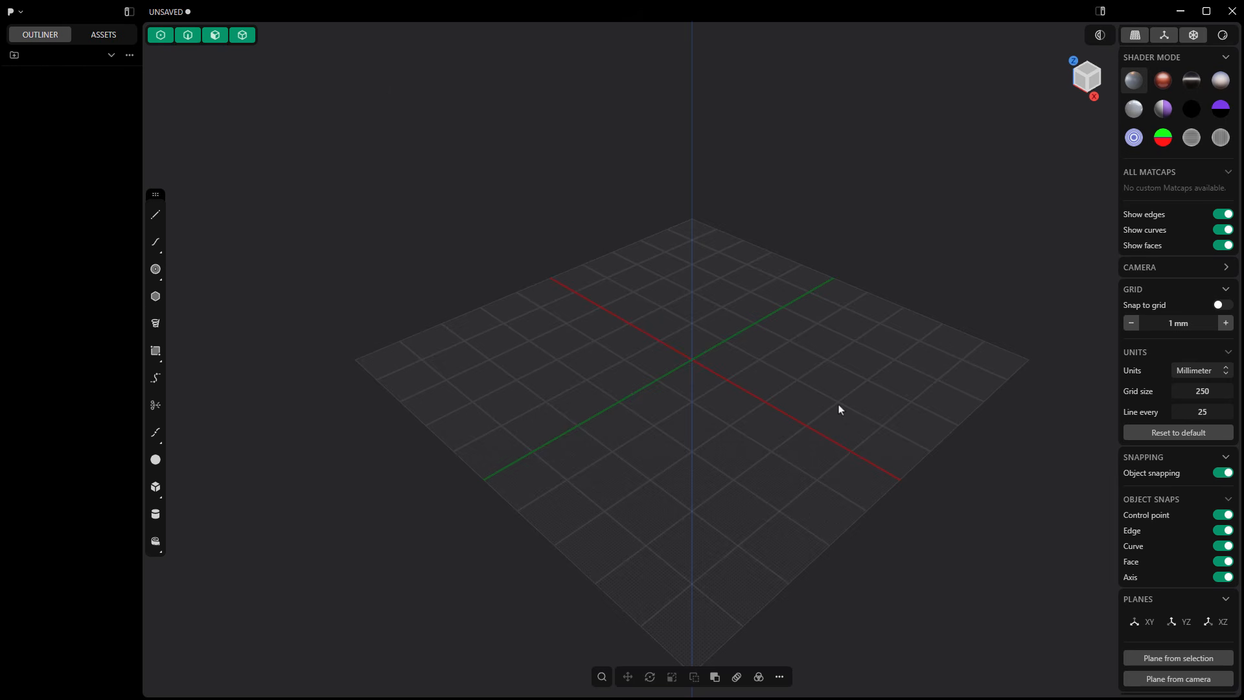
{"action": "key", "text": "5"}
{"action": "scroll", "coordinate": [645, 282], "scroll_direction": "down", "scroll_amount": 3}
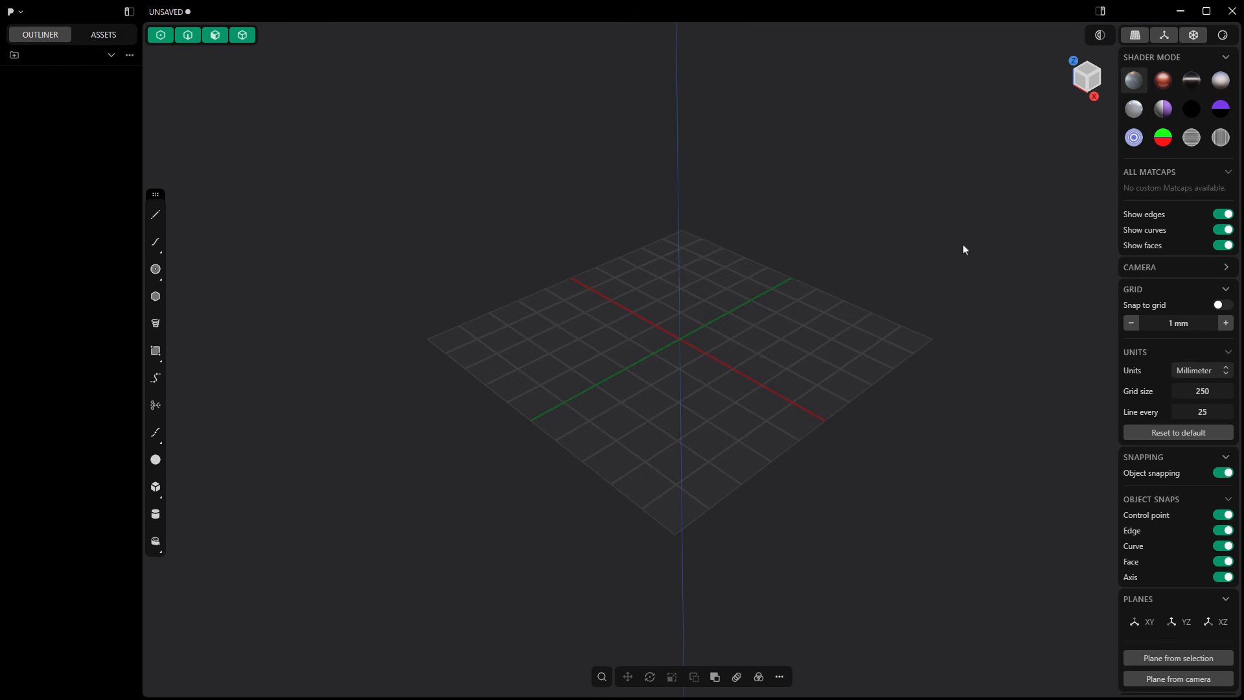
Step: Set the viewport to the Right orthographic view
{"action": "key", "text": "3"}
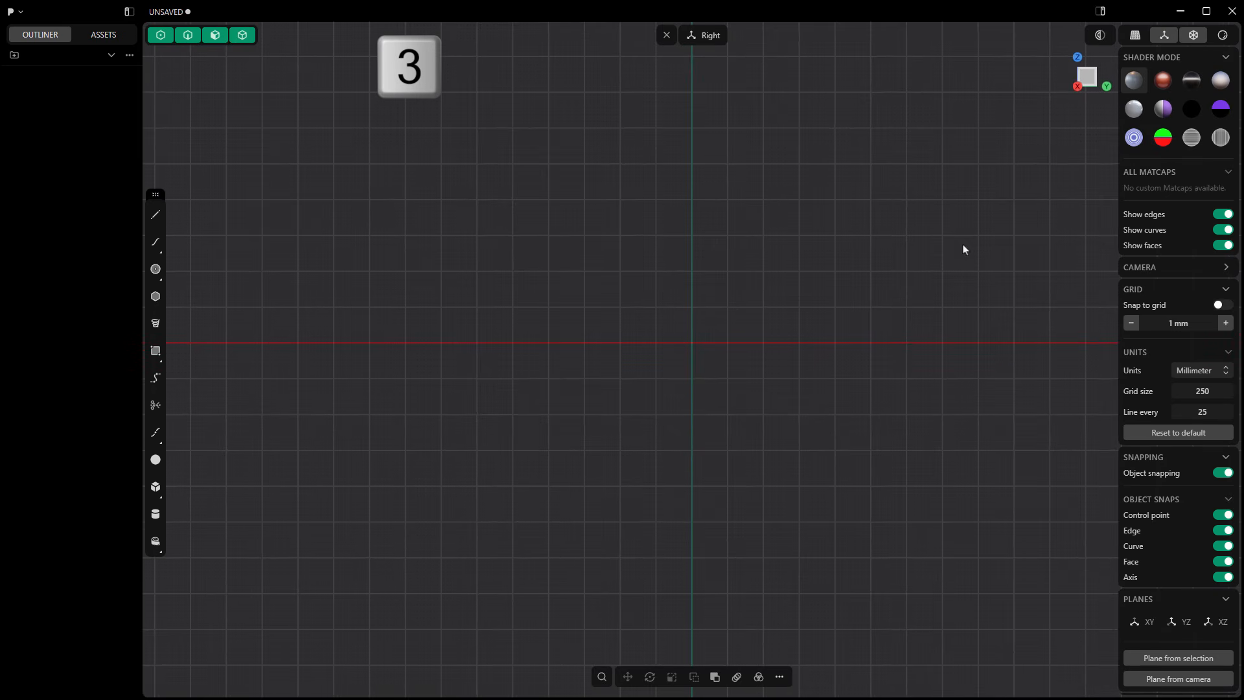
{"action": "middle_click_drag", "start_coordinate": [737, 314], "coordinate": [823, 380]}
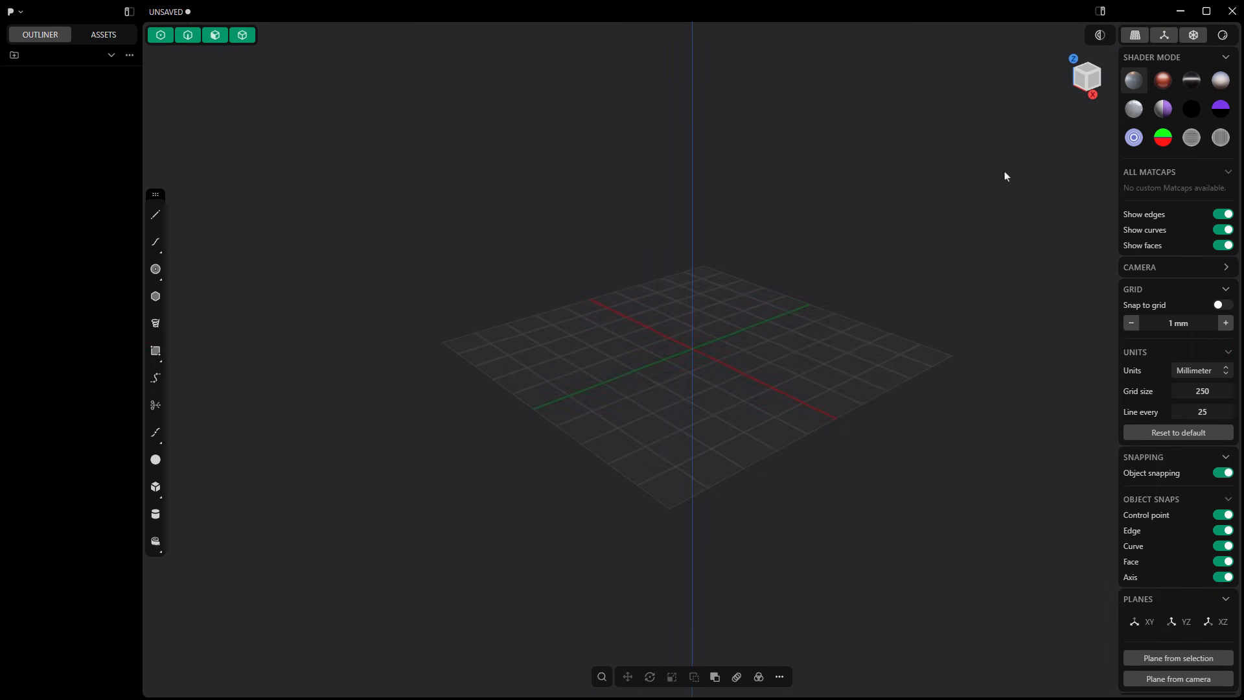
{"action": "left_click", "coordinate": [1093, 96]}
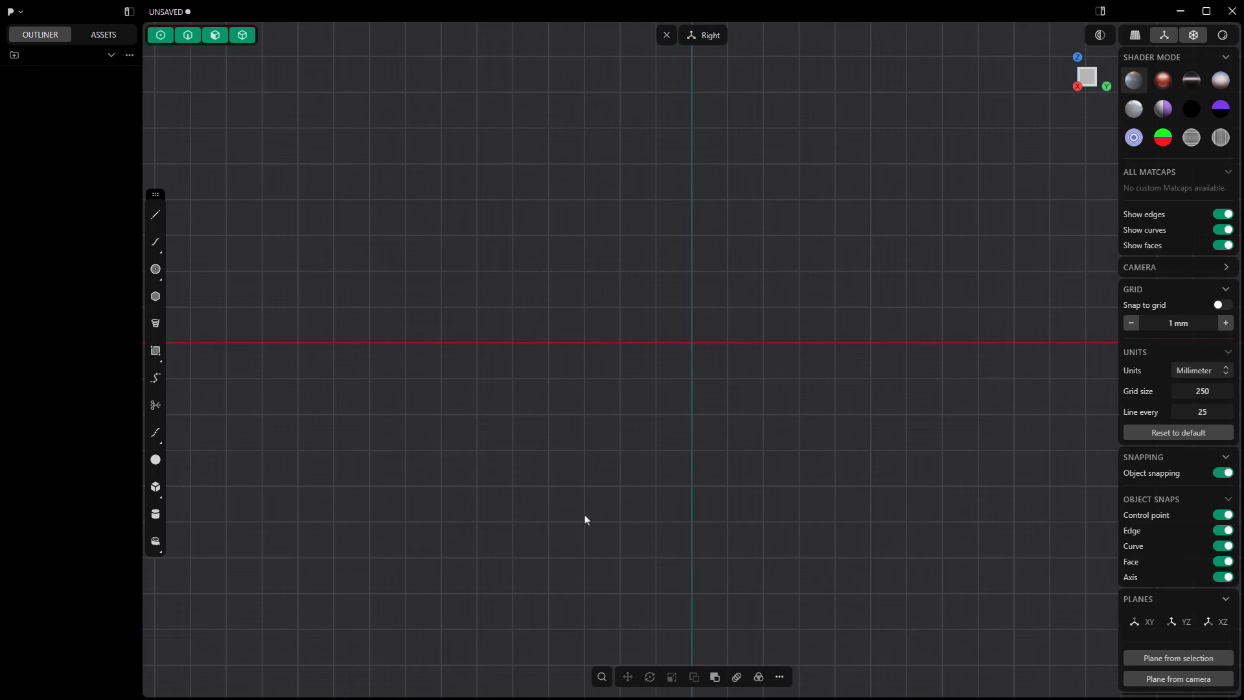
Step: Try the control point, face and solid selection modes one at a time, and re-enable all of them
{"action": "left_click", "coordinate": [172, 41]}
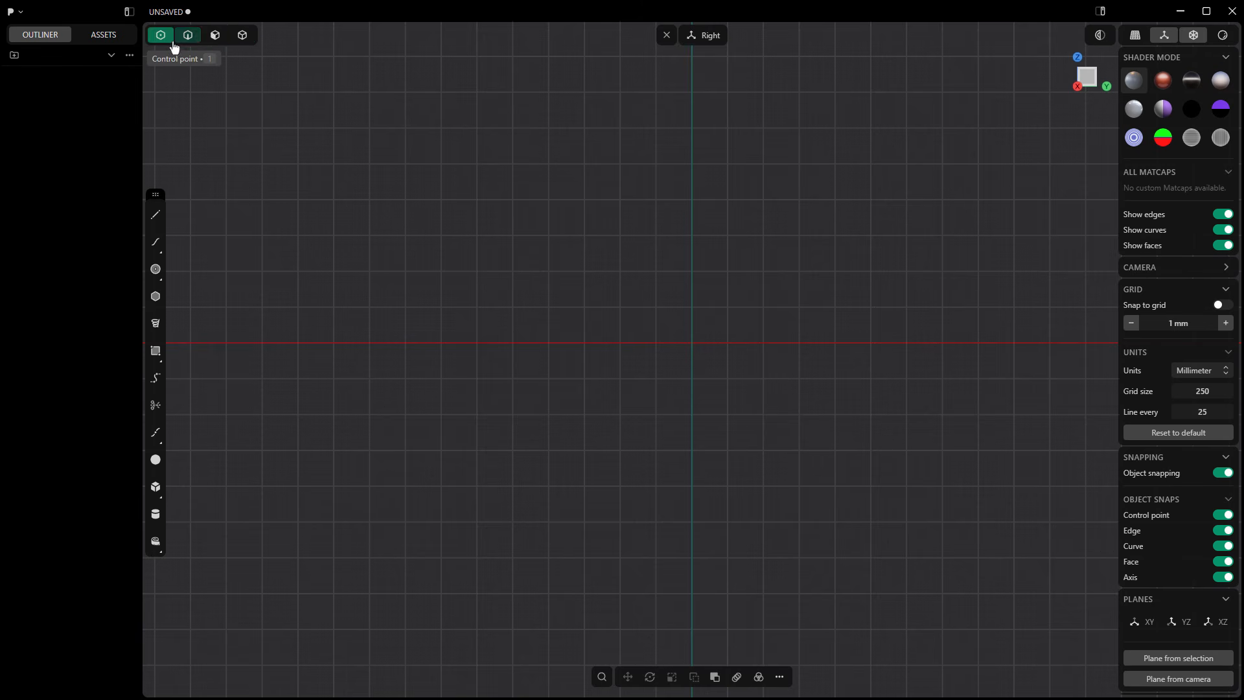
{"action": "key", "text": "3"}
{"action": "key", "text": "4"}
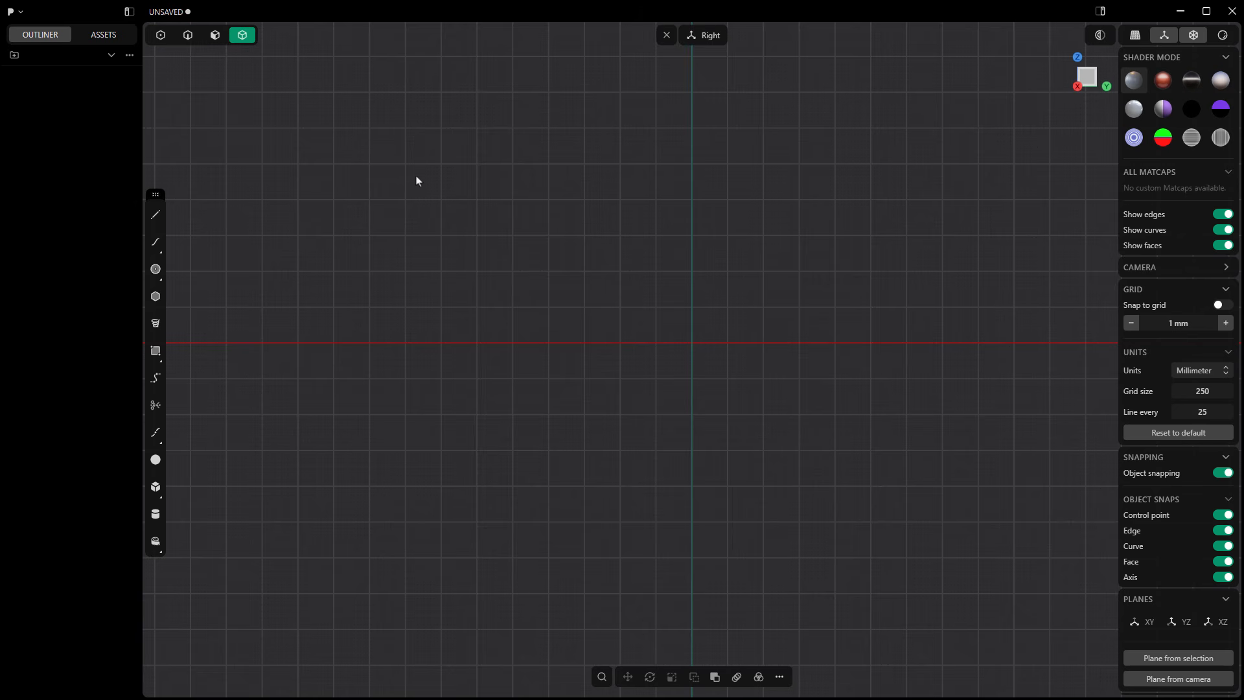
{"action": "key", "text": "5"}
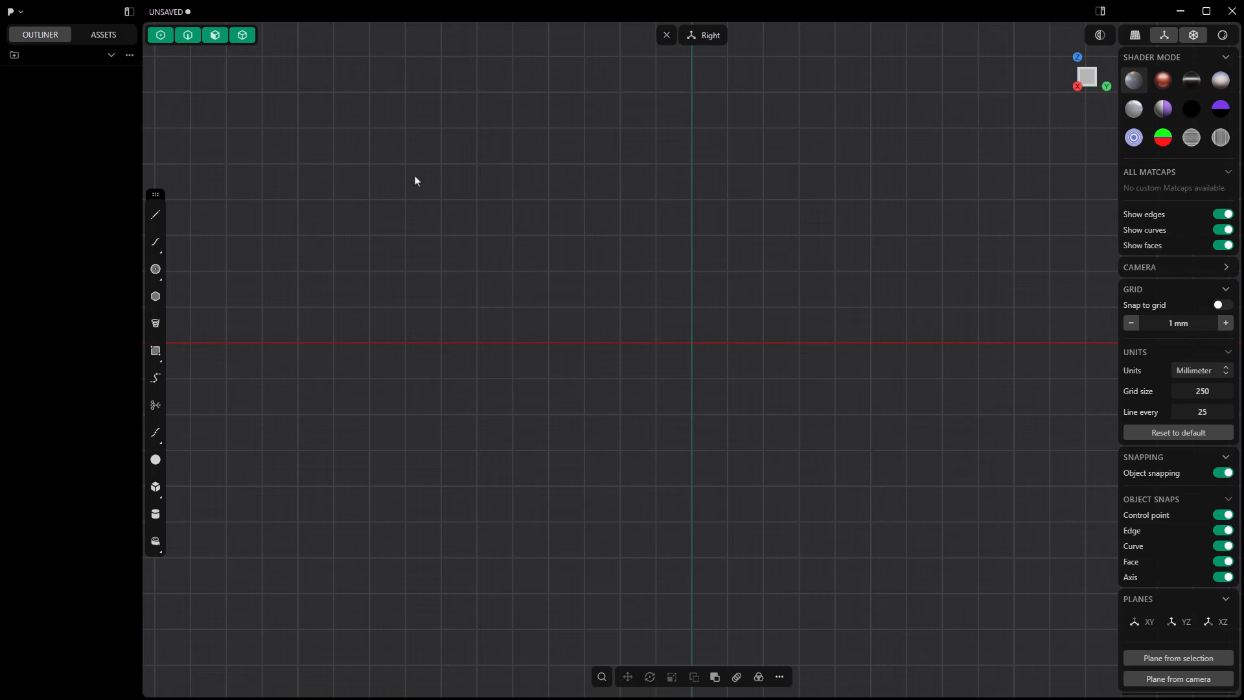
{"action": "key", "text": "Tab"}
Step: Draw a vertical line from the origin up the Z axis with a length of 17/2 inch
{"action": "left_click", "coordinate": [155, 222]}
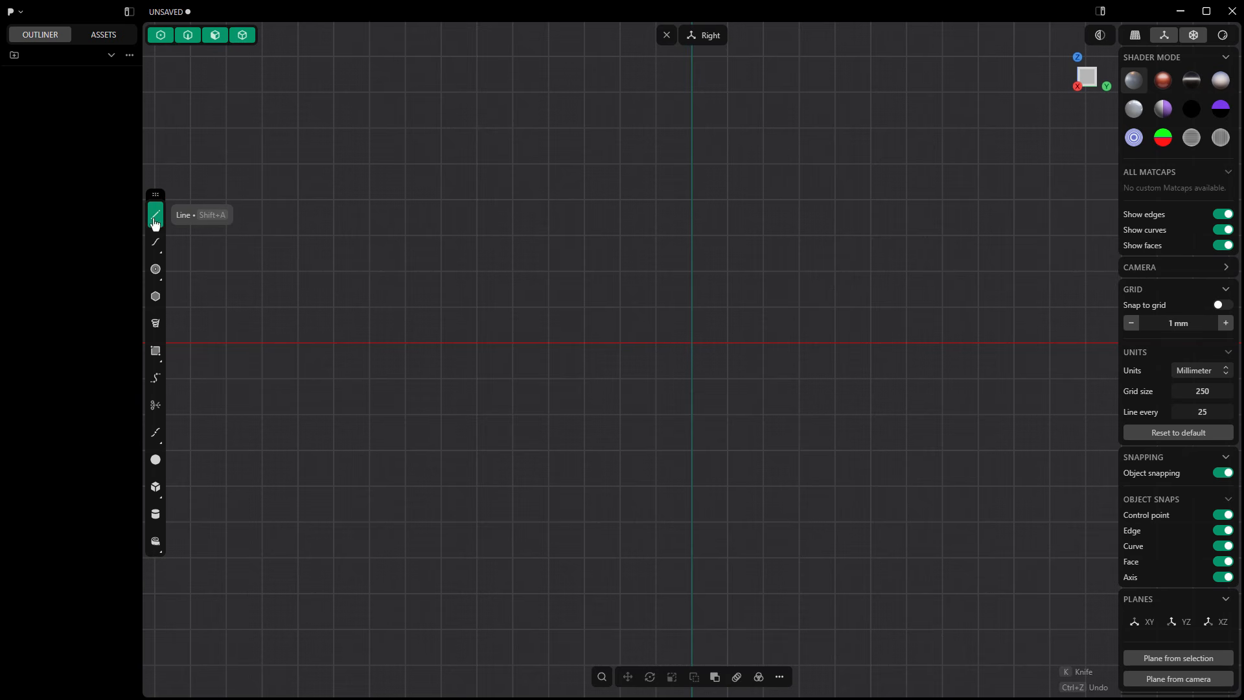
{"action": "left_click", "coordinate": [688, 349]}
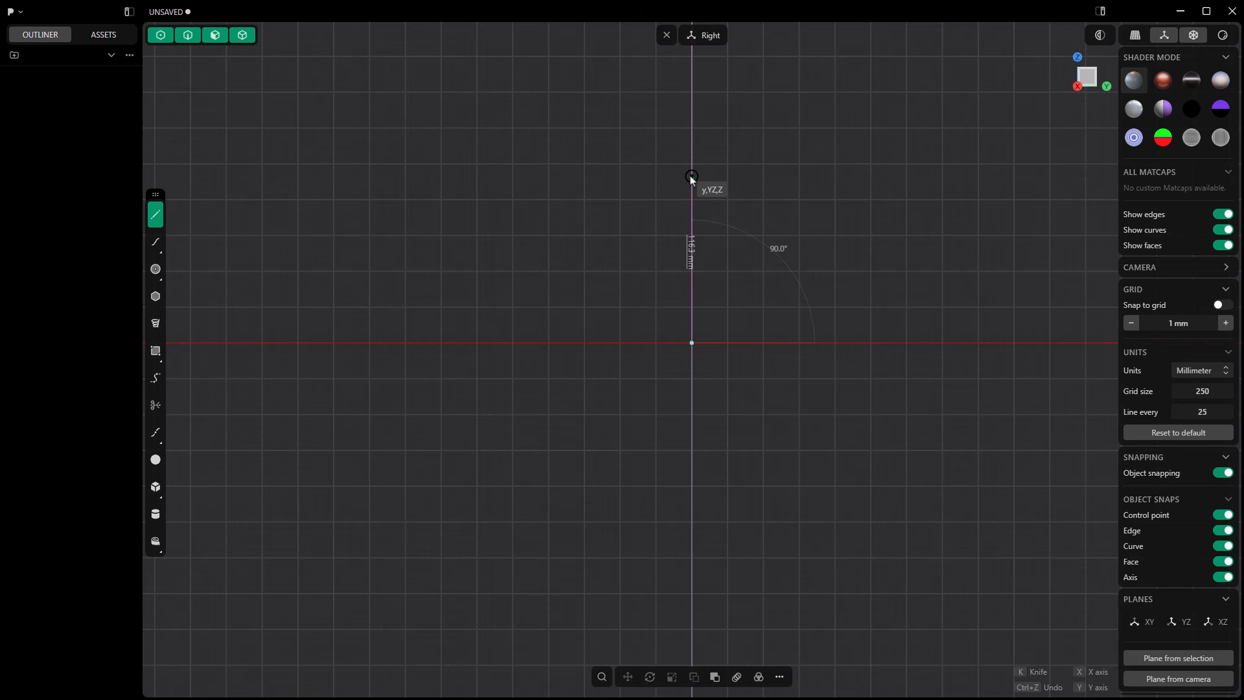
{"action": "key", "text": "Tab"}
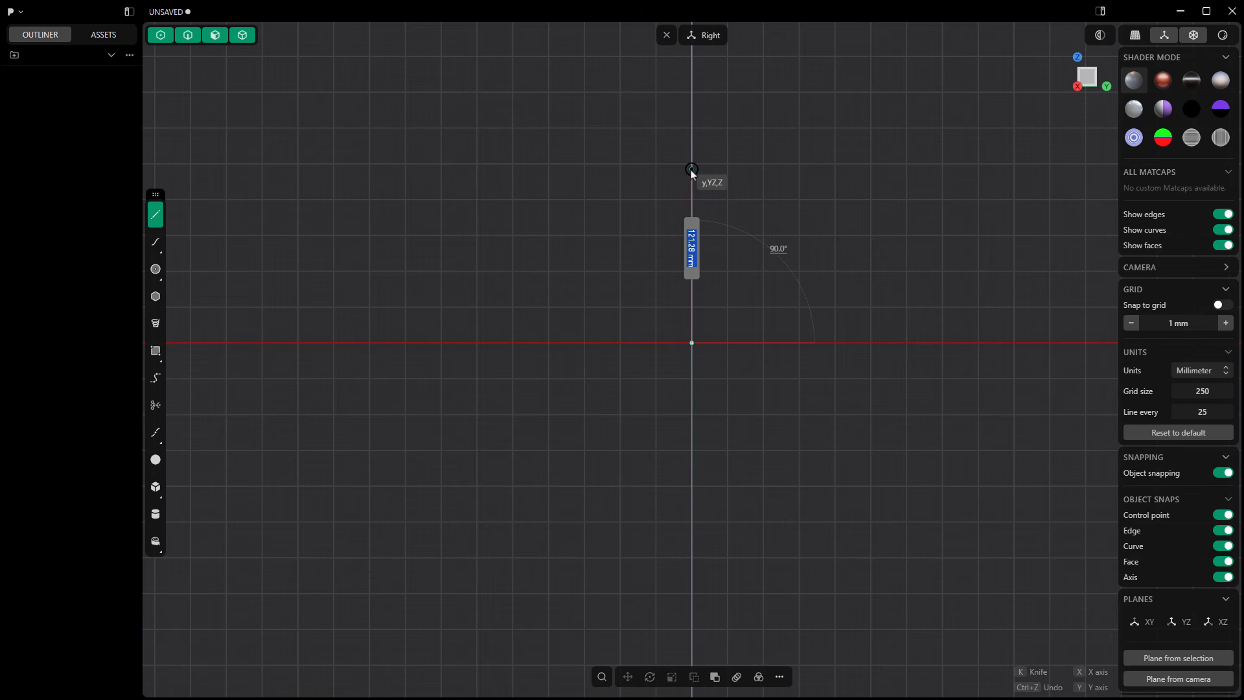
{"action": "type", "text": "17"}
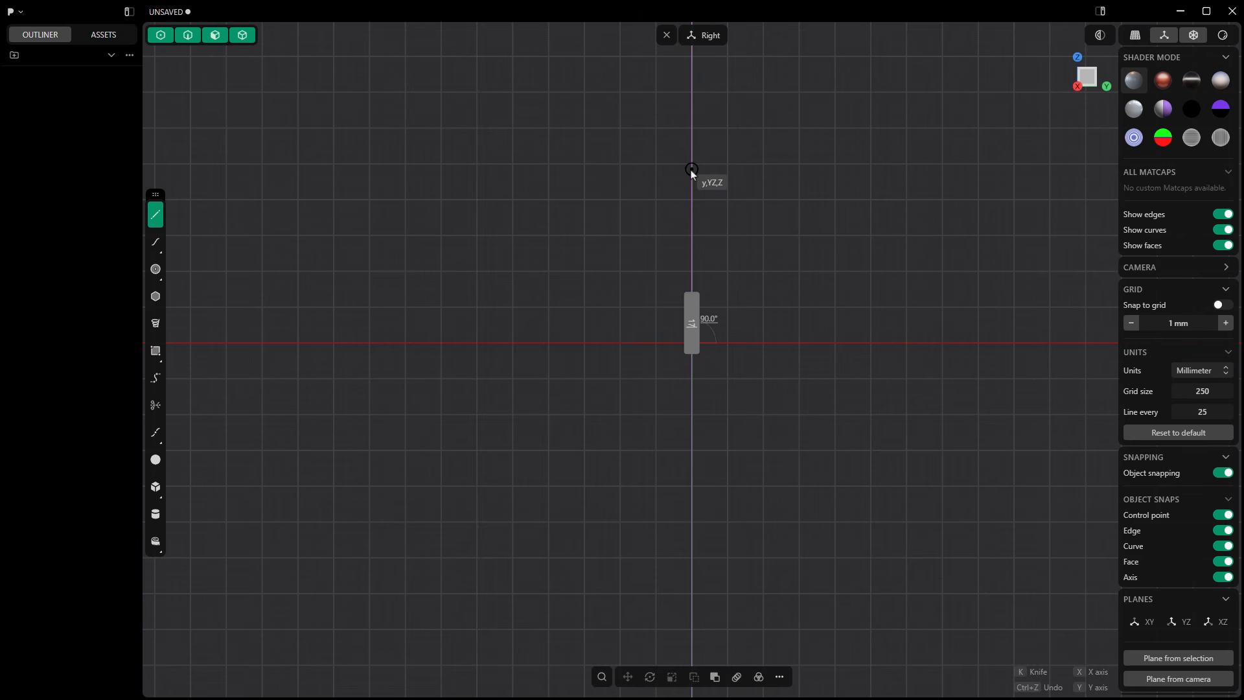
{"action": "type", "text": "/2 inch"}
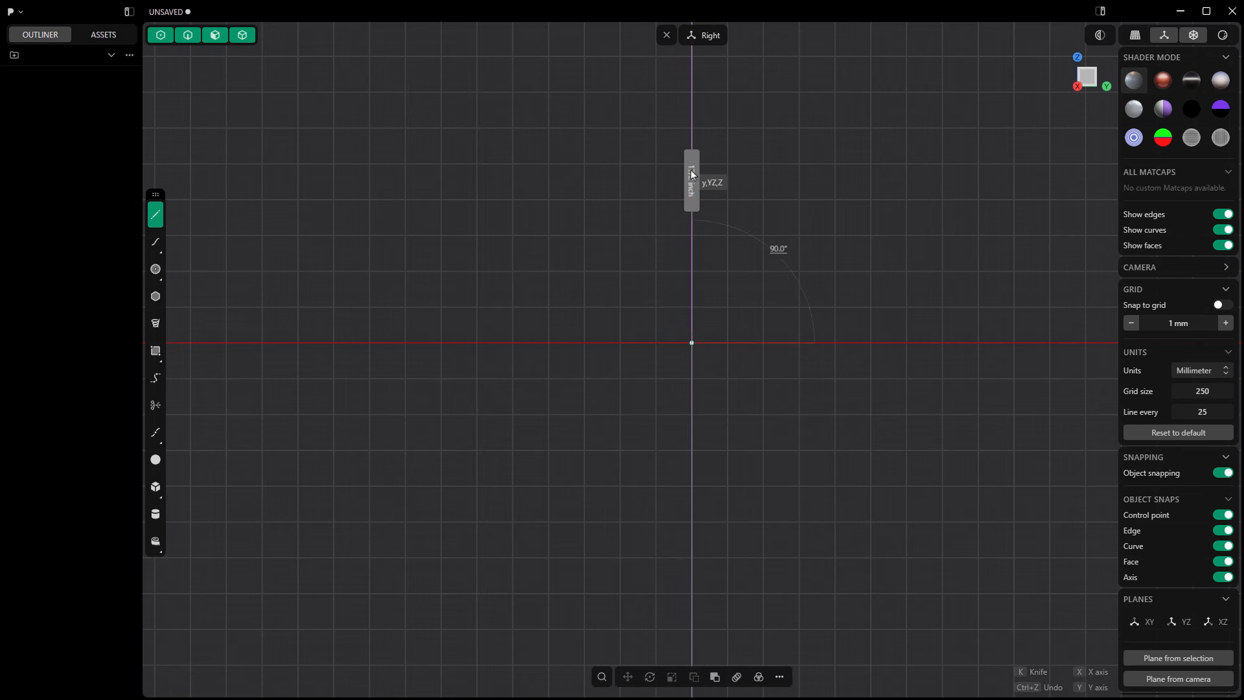
{"action": "left_click", "coordinate": [691, 171]}
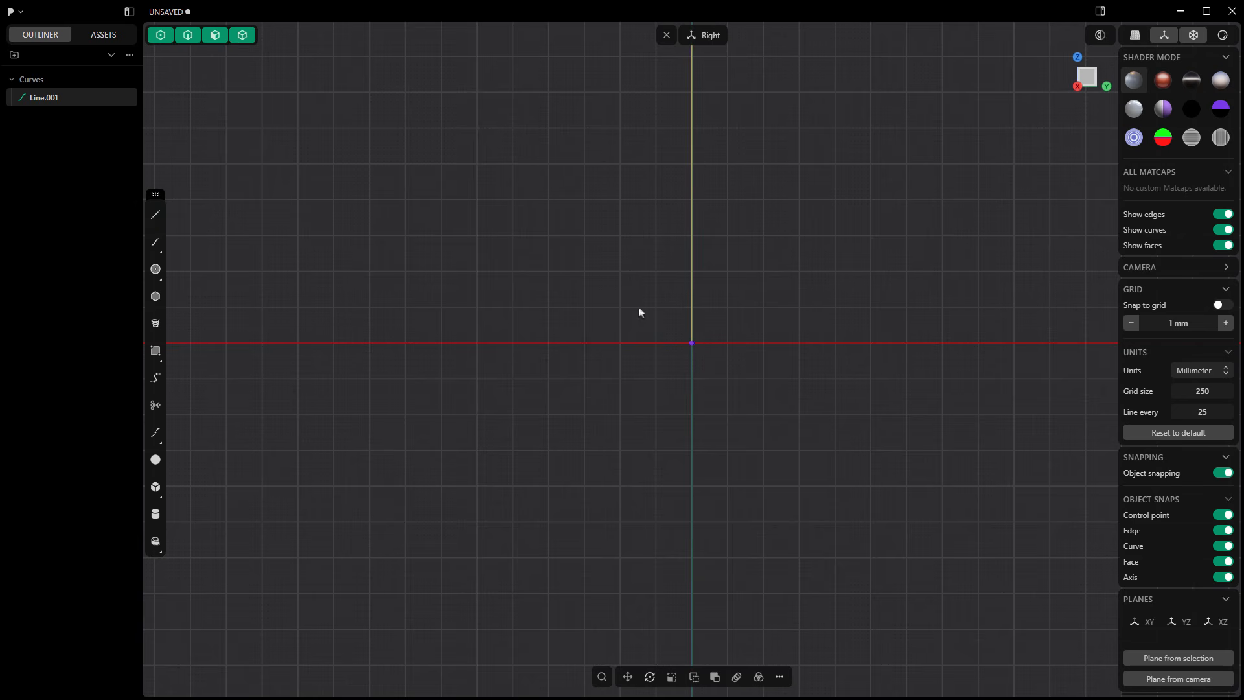
{"action": "scroll", "coordinate": [692, 435], "scroll_direction": "down", "scroll_amount": 5}
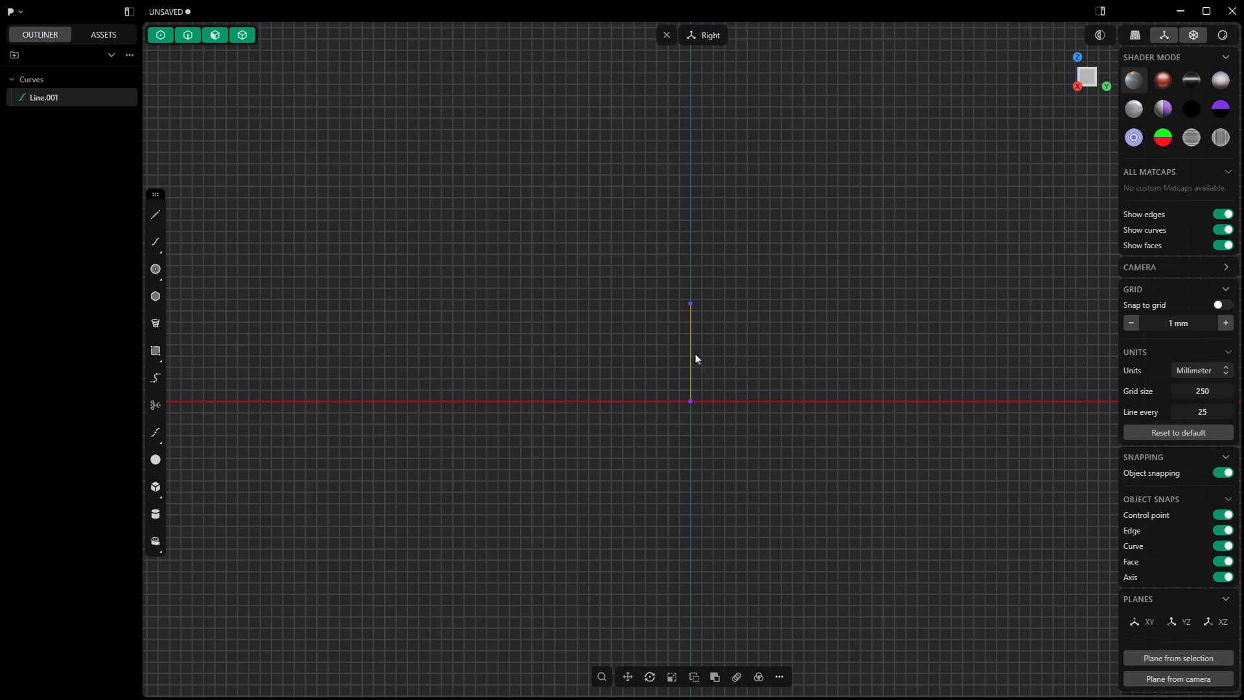
{"action": "scroll", "coordinate": [694, 359], "scroll_direction": "up", "scroll_amount": 5}
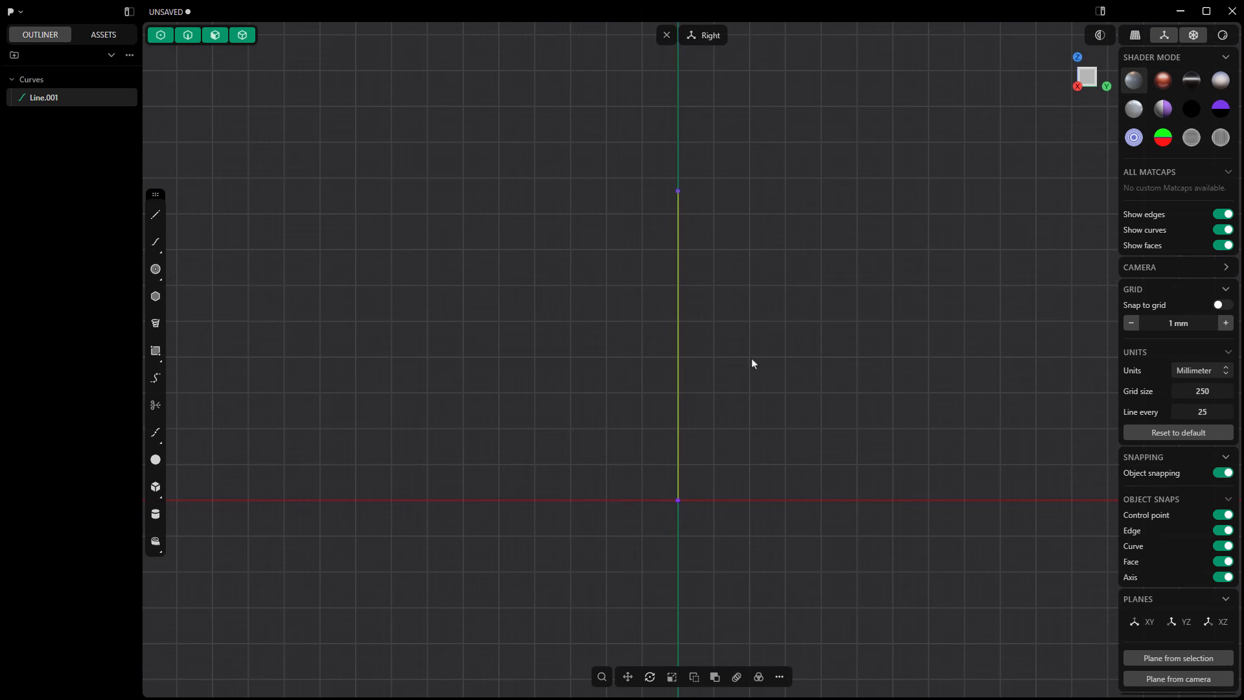
Step: Draw a center circle with a diameter of 180 mm centred on the vertical line's upper endpoint
{"action": "key", "text": "Escape"}
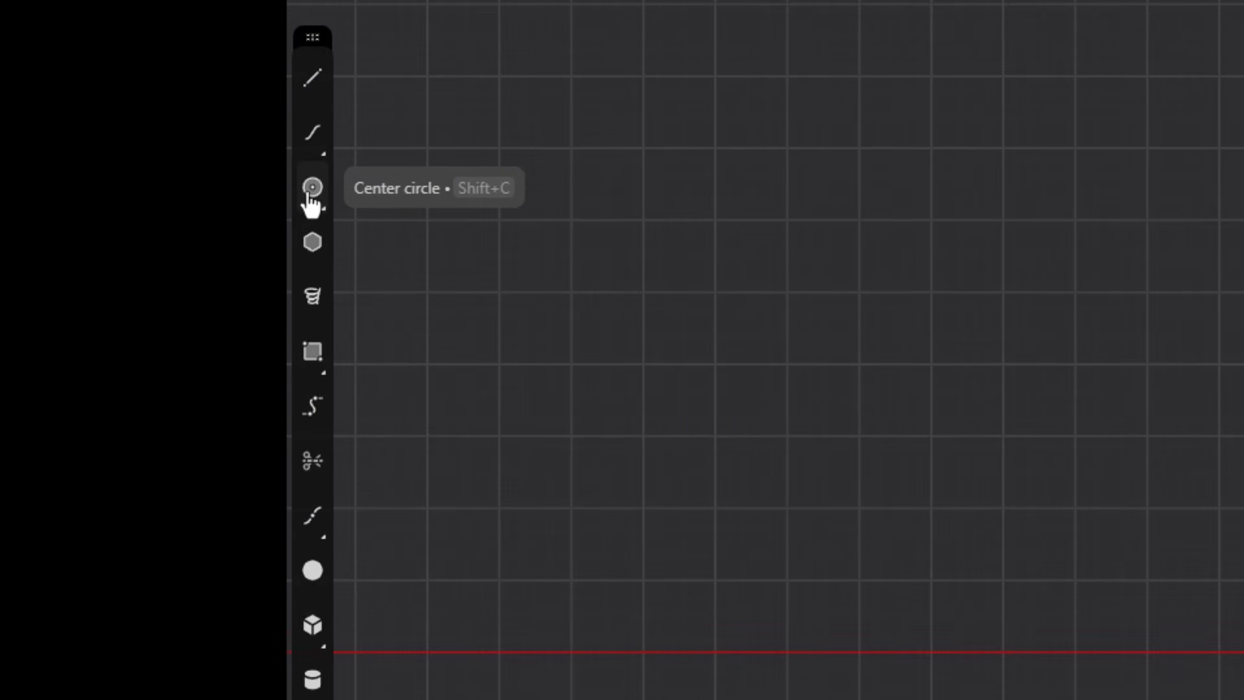
{"action": "left_click", "coordinate": [311, 191]}
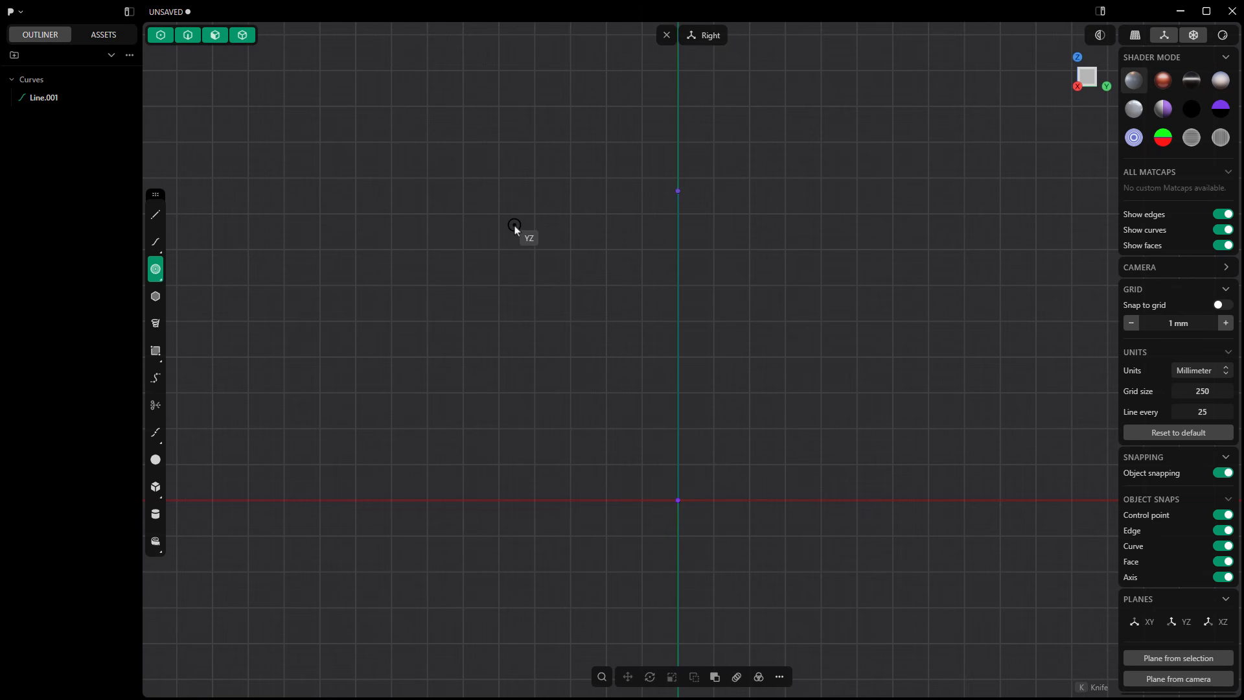
{"action": "left_click", "coordinate": [678, 192]}
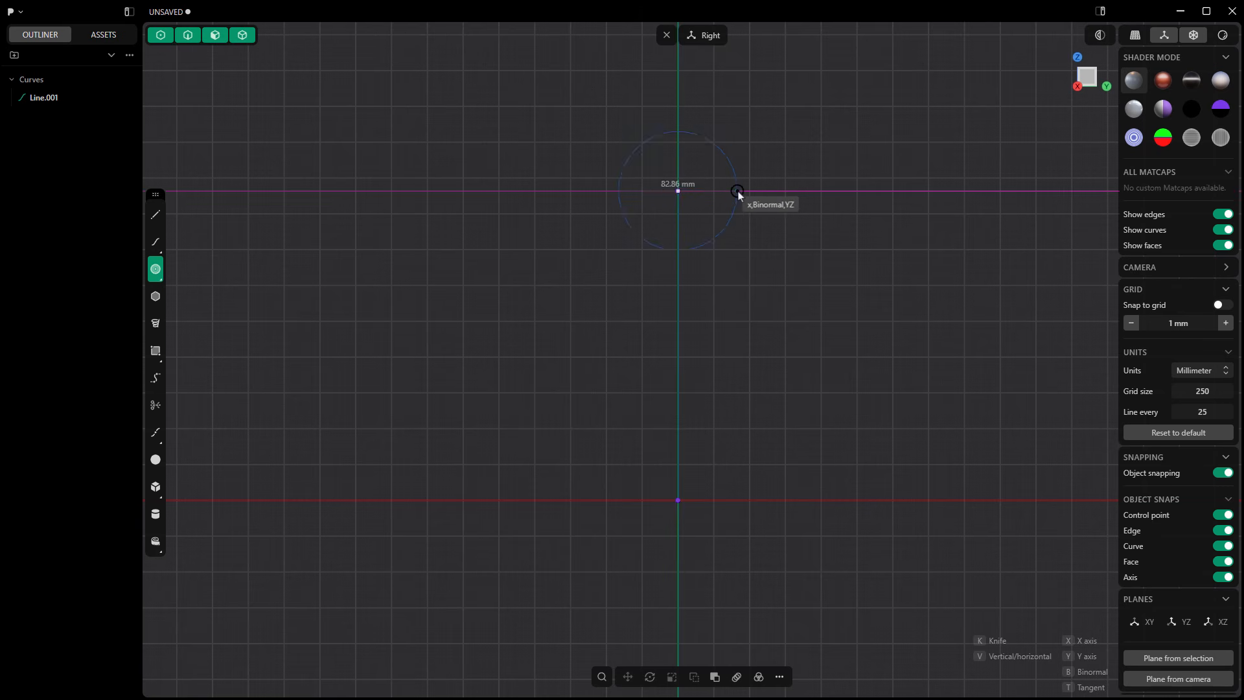
{"action": "key", "text": "Tab"}
{"action": "type", "text": "180"}
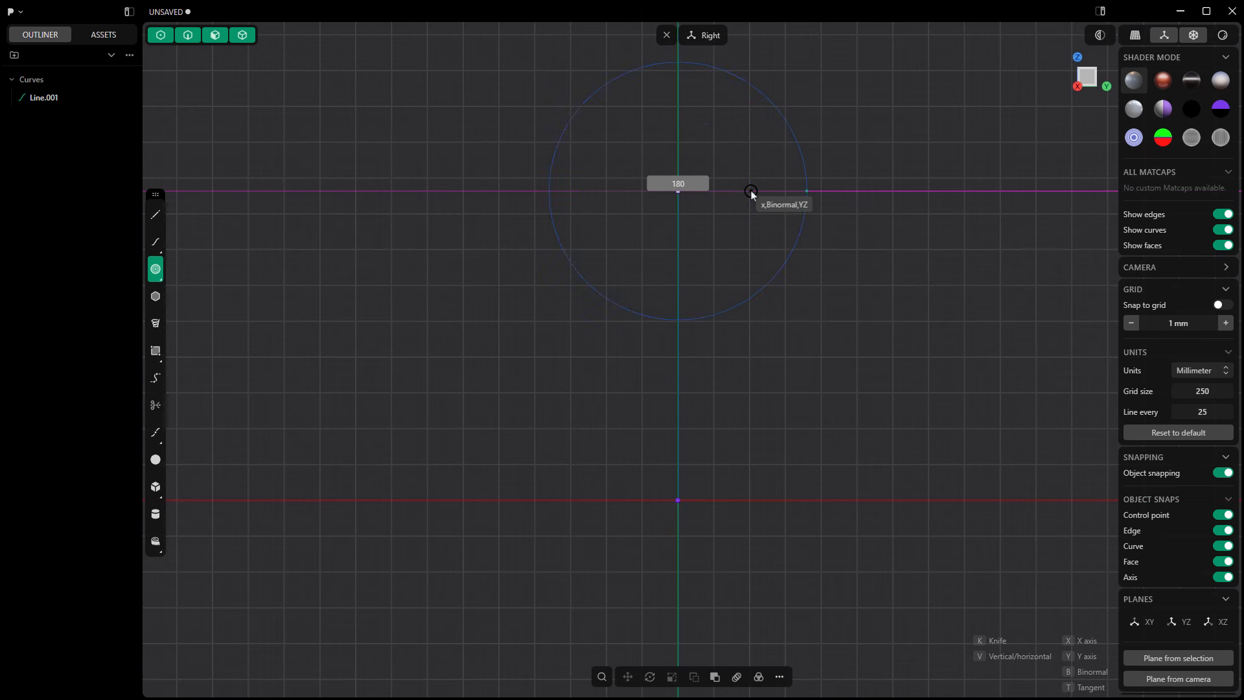
{"action": "key", "text": "Return"}
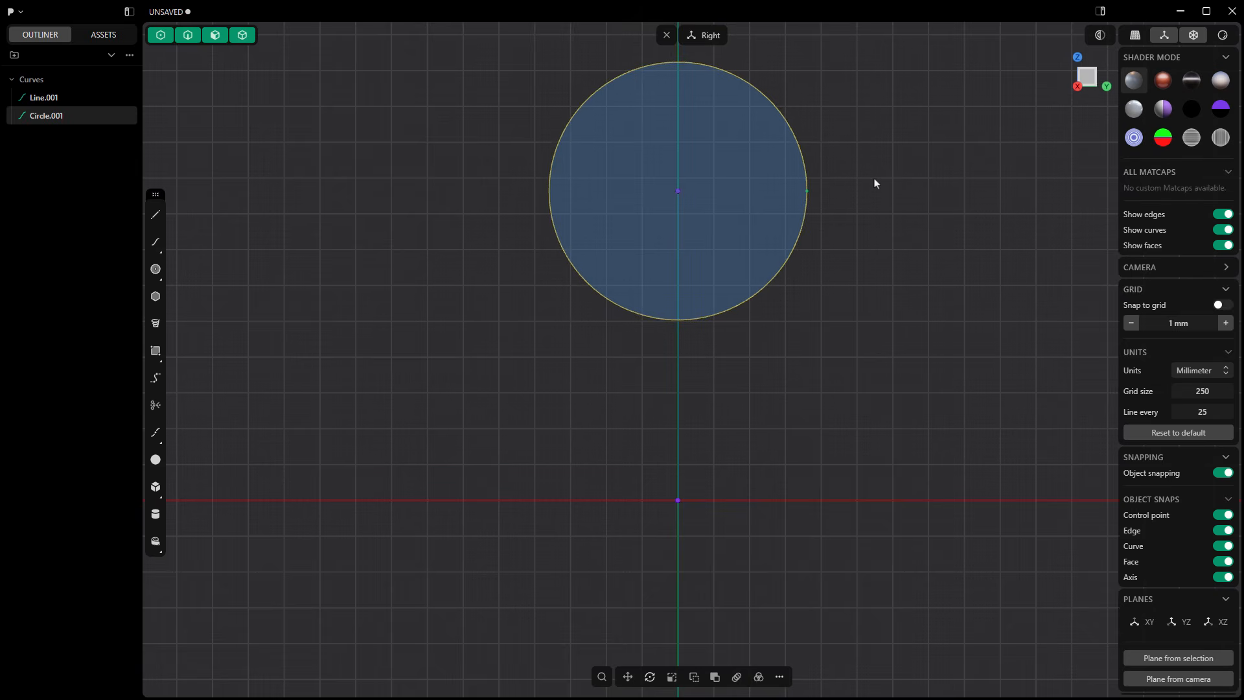
Step: Draw a three-segment sidewall polyline from the circle's upper-left edge down and inward, with segments about 26, 5 and 7 mm long
{"action": "middle_click_drag", "start_coordinate": [873, 178], "coordinate": [852, 284], "text": "shift"}
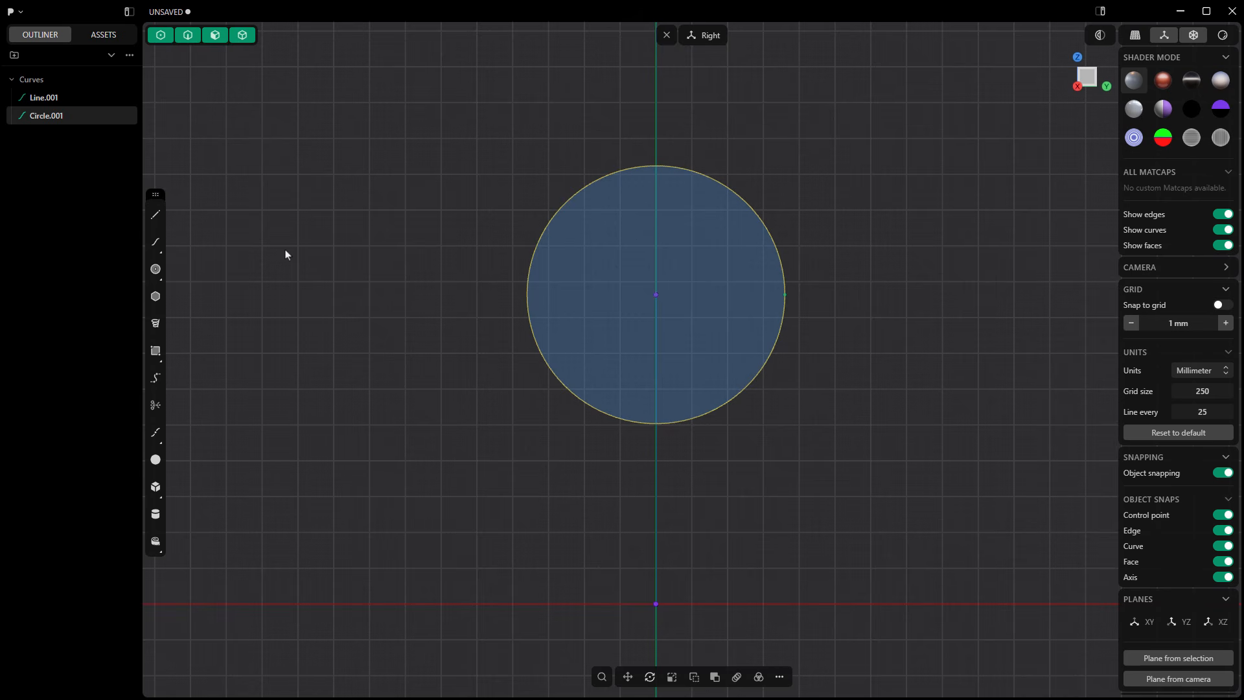
{"action": "left_click", "coordinate": [156, 217]}
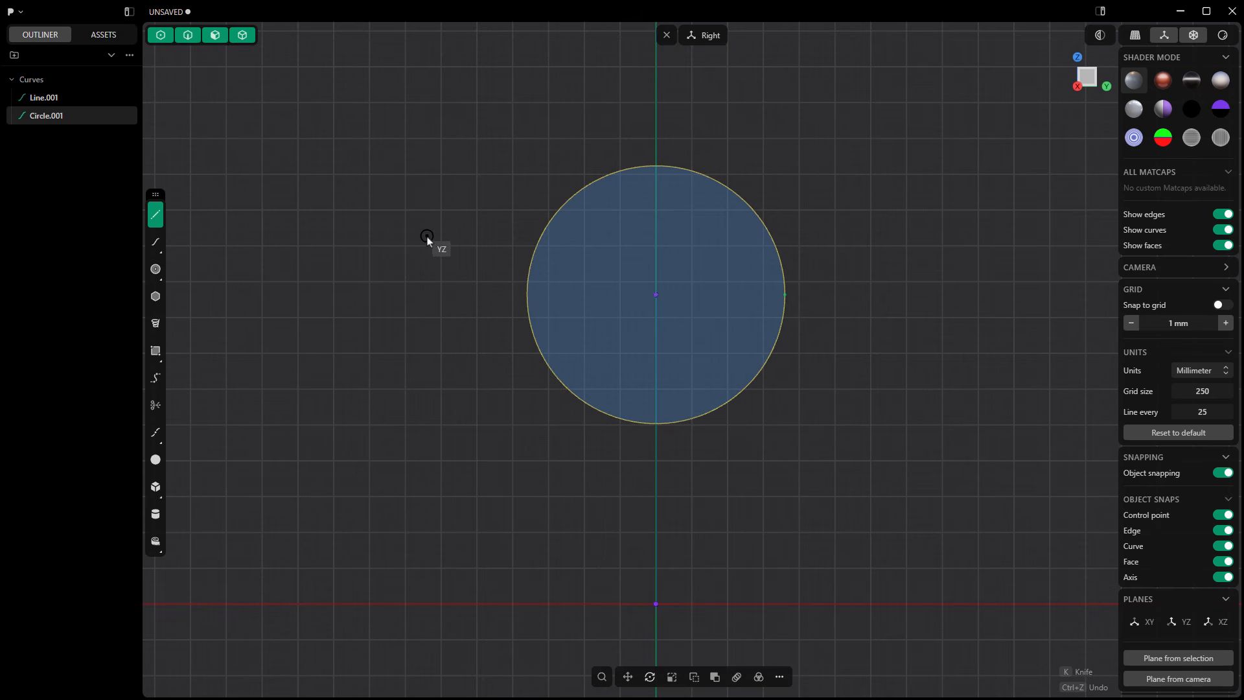
{"action": "left_click", "coordinate": [541, 238]}
{"action": "scroll", "coordinate": [548, 260], "scroll_direction": "up", "scroll_amount": 5}
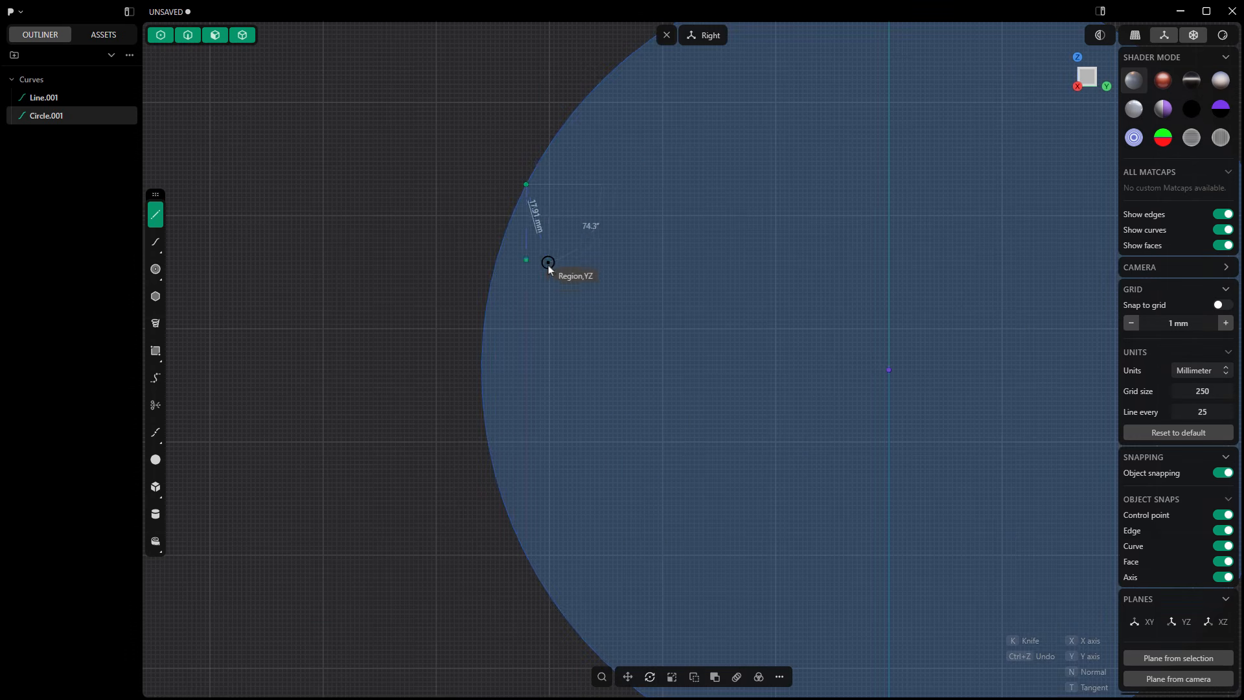
{"action": "left_click", "coordinate": [547, 302]}
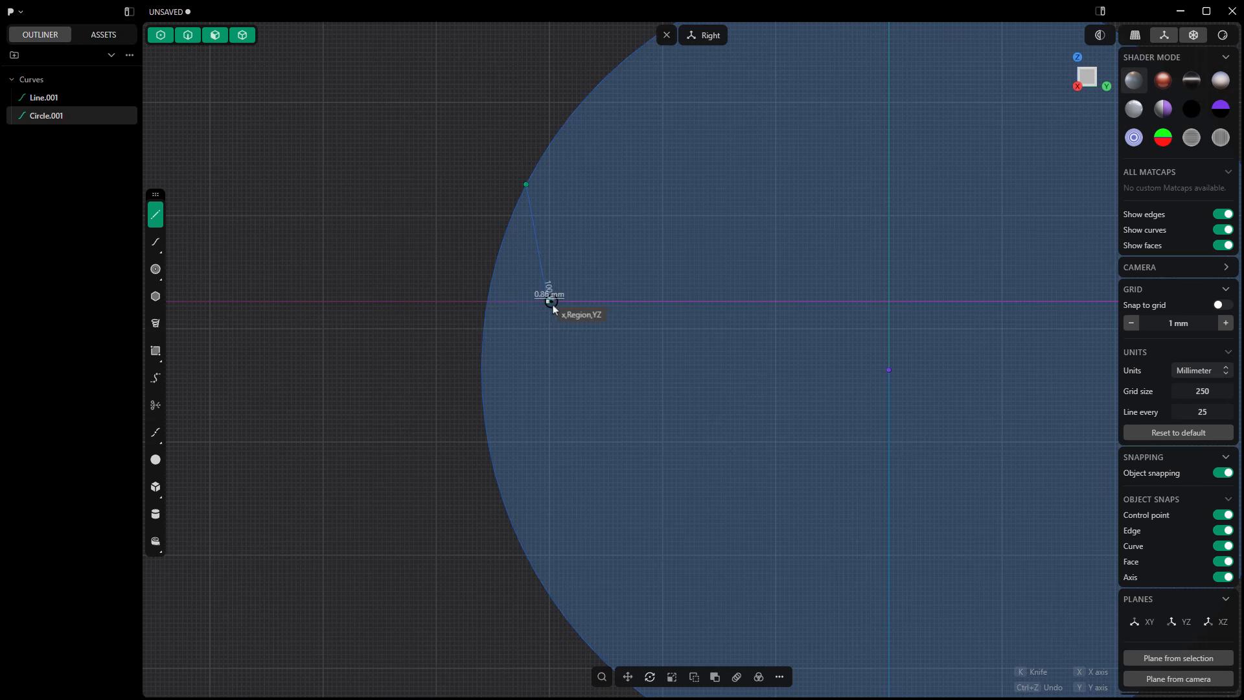
{"action": "scroll", "coordinate": [561, 311], "scroll_direction": "up", "scroll_amount": 1}
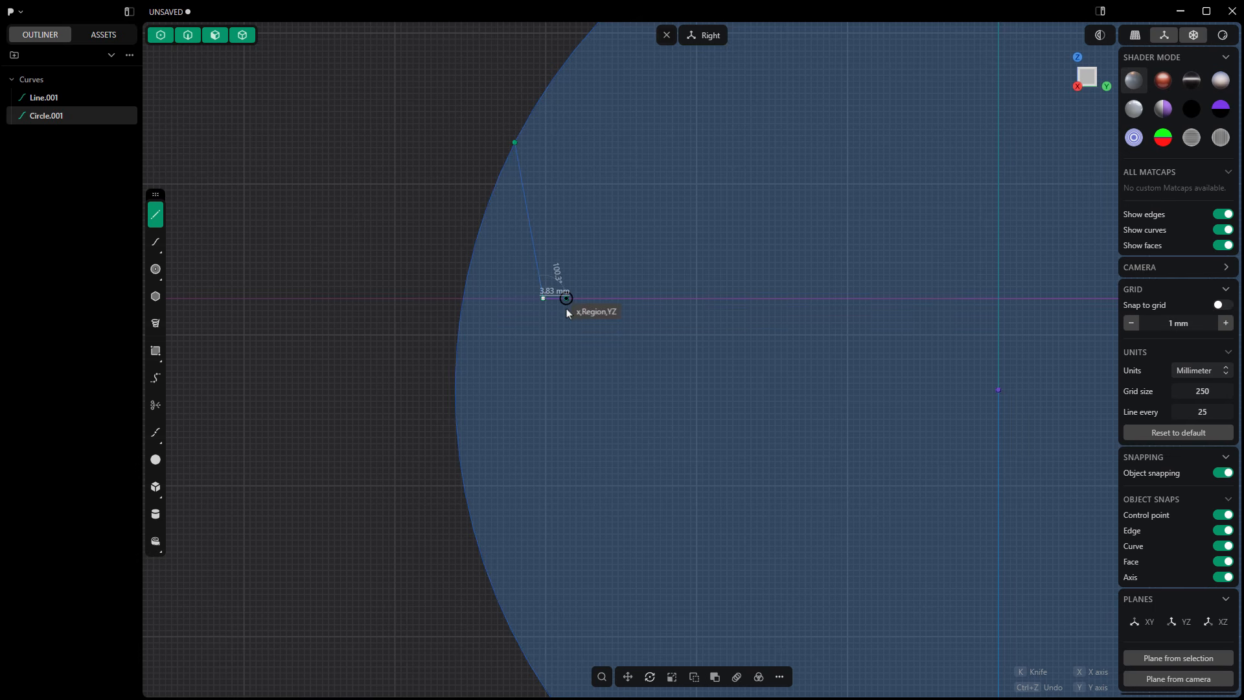
{"action": "key", "text": "ctrl"}
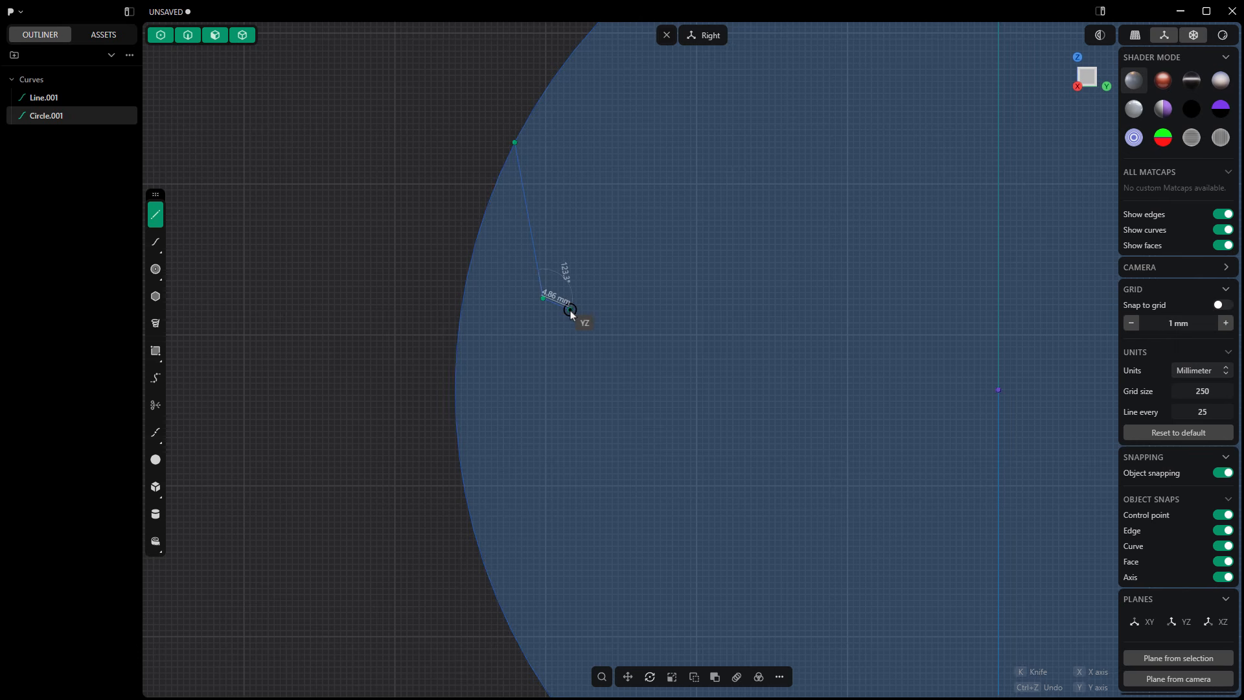
{"action": "left_click", "coordinate": [570, 311]}
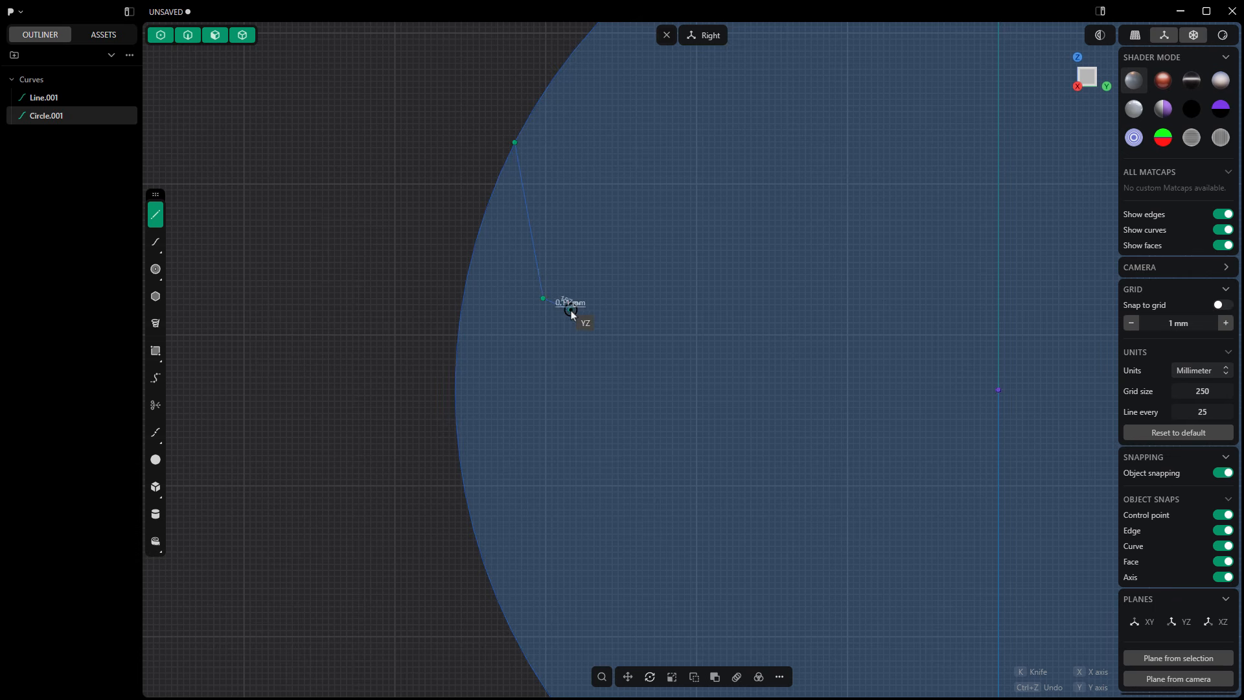
{"action": "left_click", "coordinate": [592, 354]}
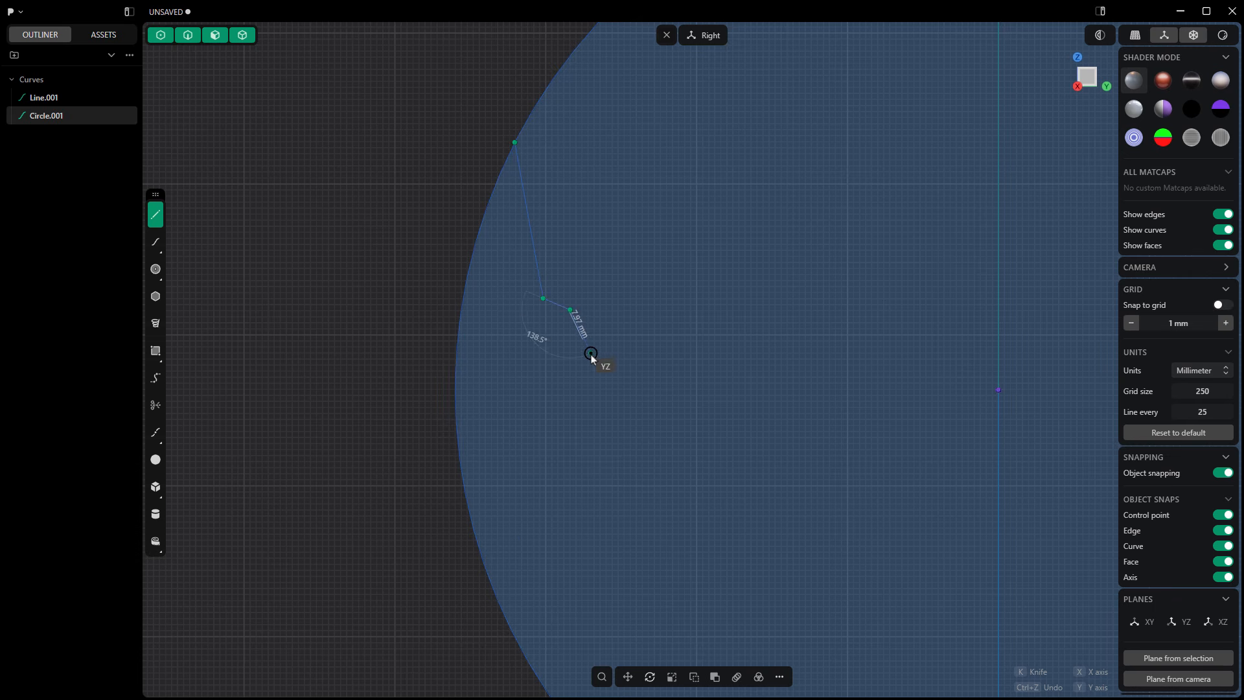
{"action": "key", "text": "Return"}
{"action": "scroll", "coordinate": [419, 339], "scroll_direction": "down", "scroll_amount": 6}
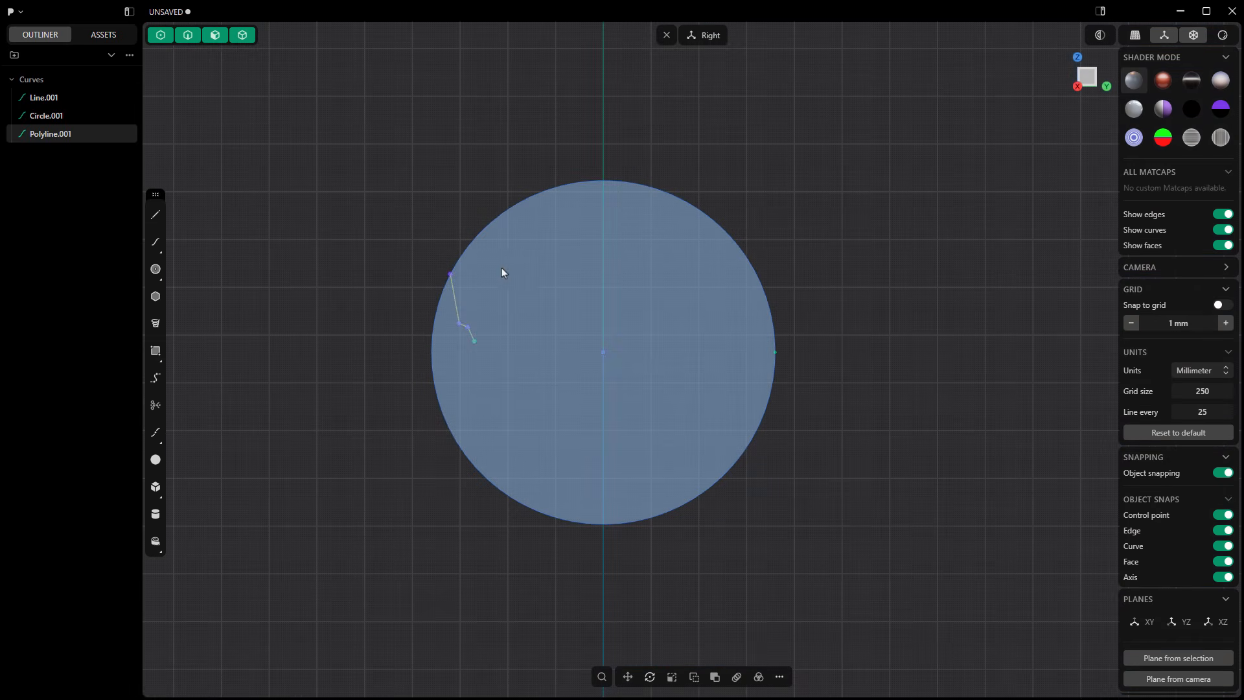
{"action": "scroll", "coordinate": [621, 254], "scroll_direction": "down", "scroll_amount": 2}
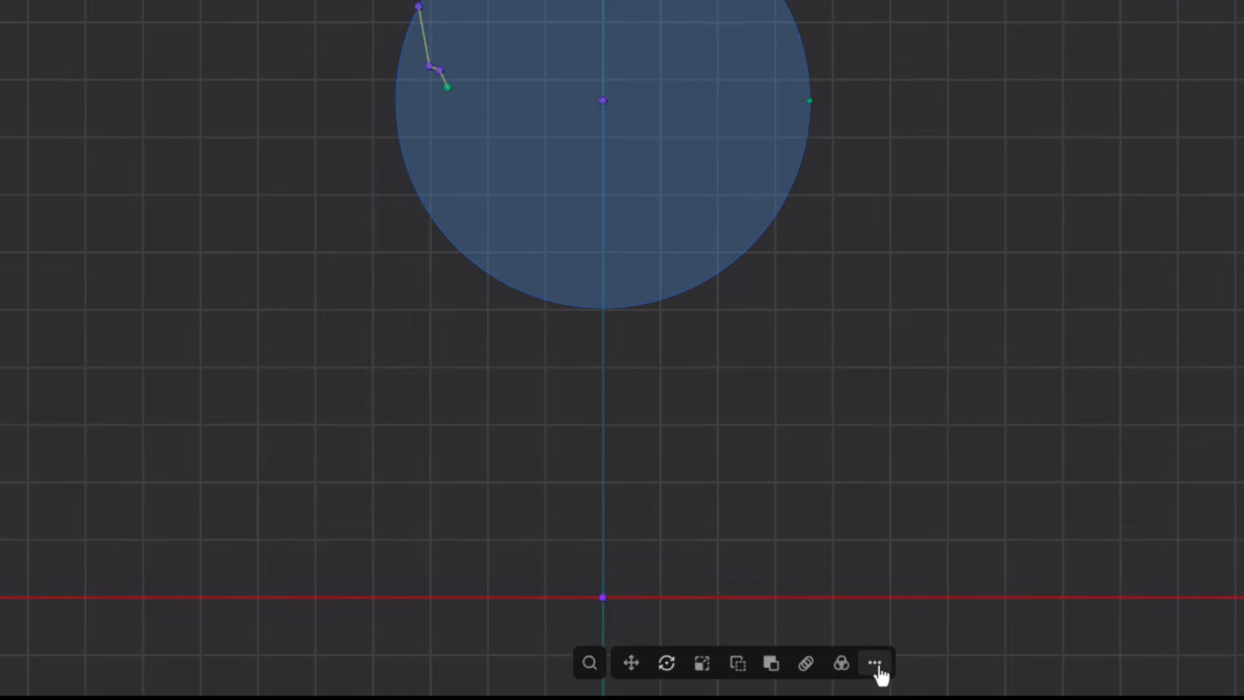
{"action": "left_click", "coordinate": [780, 676]}
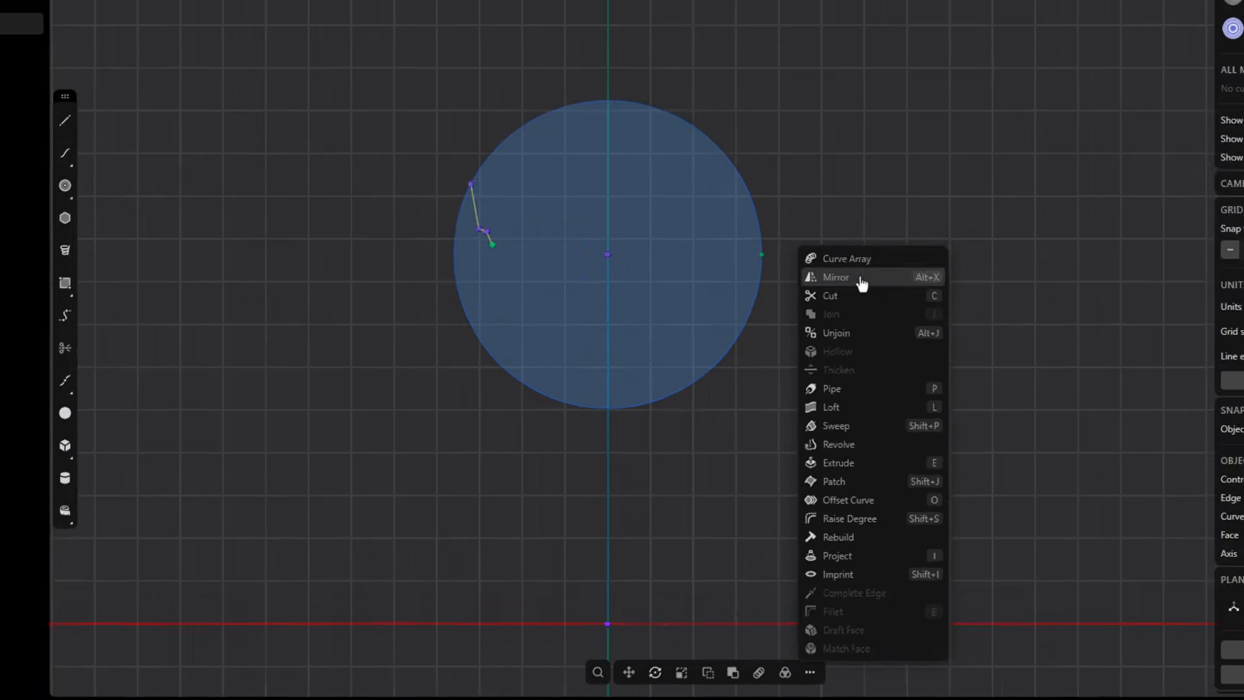
{"action": "left_click", "coordinate": [861, 278]}
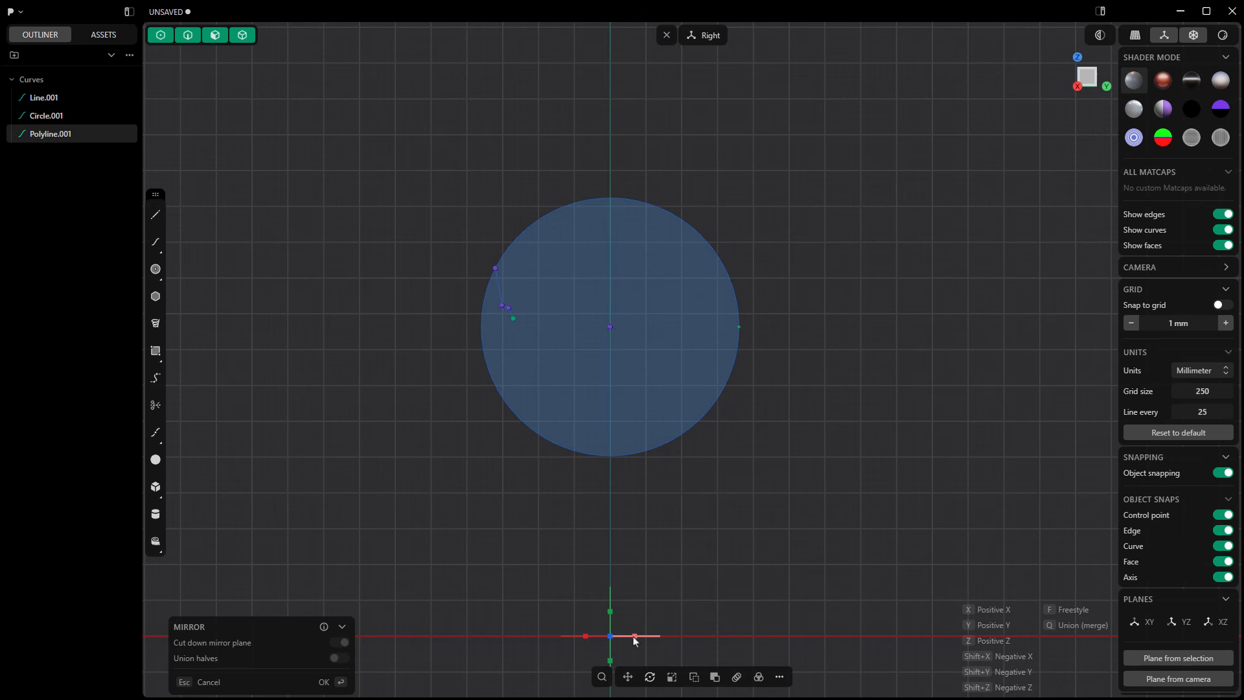
{"action": "left_click", "coordinate": [634, 638]}
{"action": "key", "text": "Escape"}
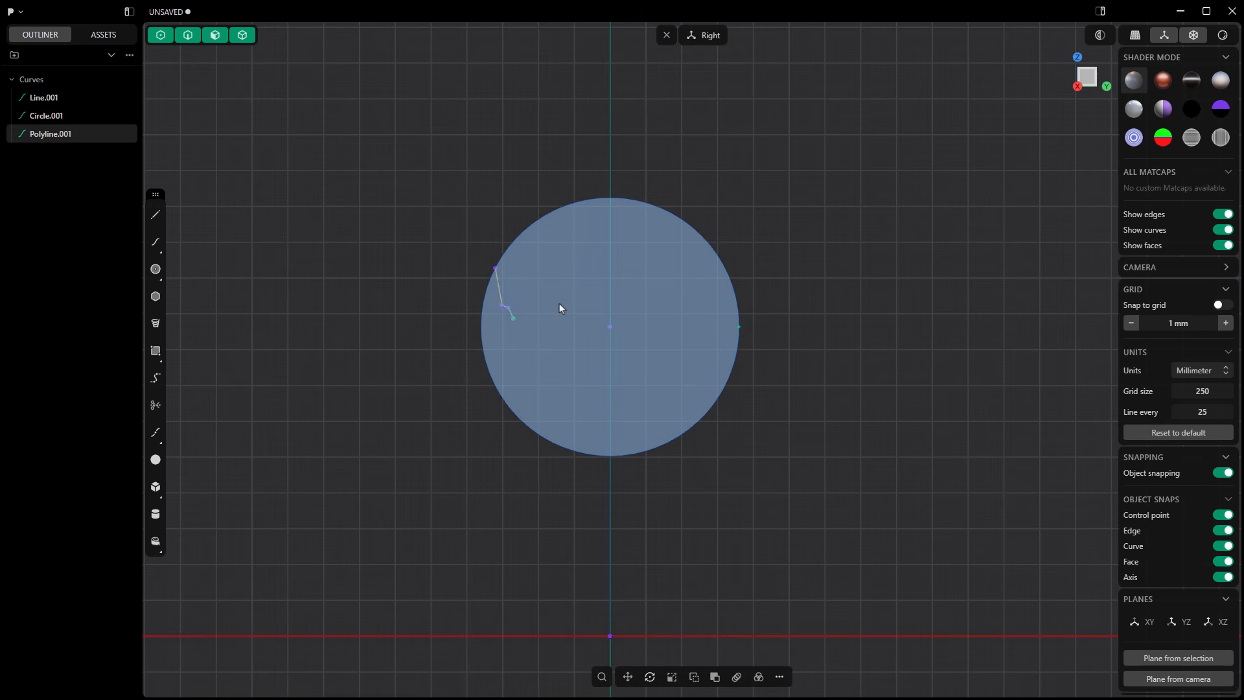
Step: Mirror the sidewall polyline across the vertical axis in the positive Y direction
{"action": "key", "text": "alt+x"}
{"action": "key", "text": "y"}
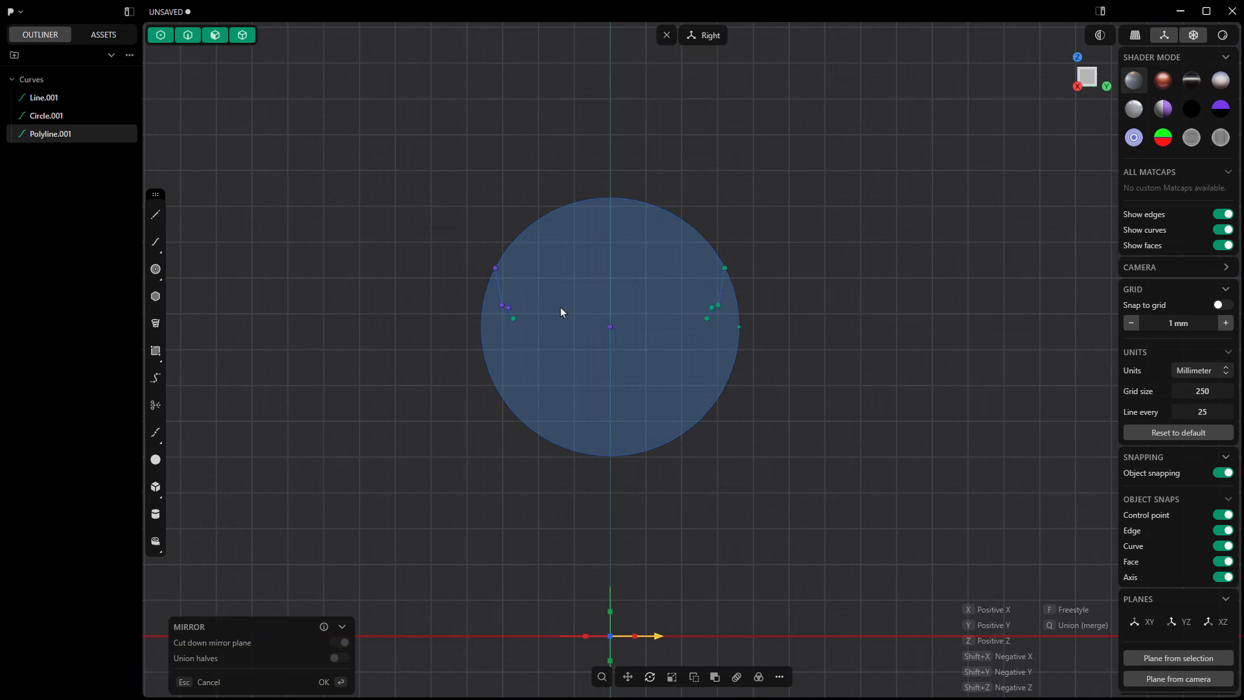
{"action": "right_click", "coordinate": [561, 308]}
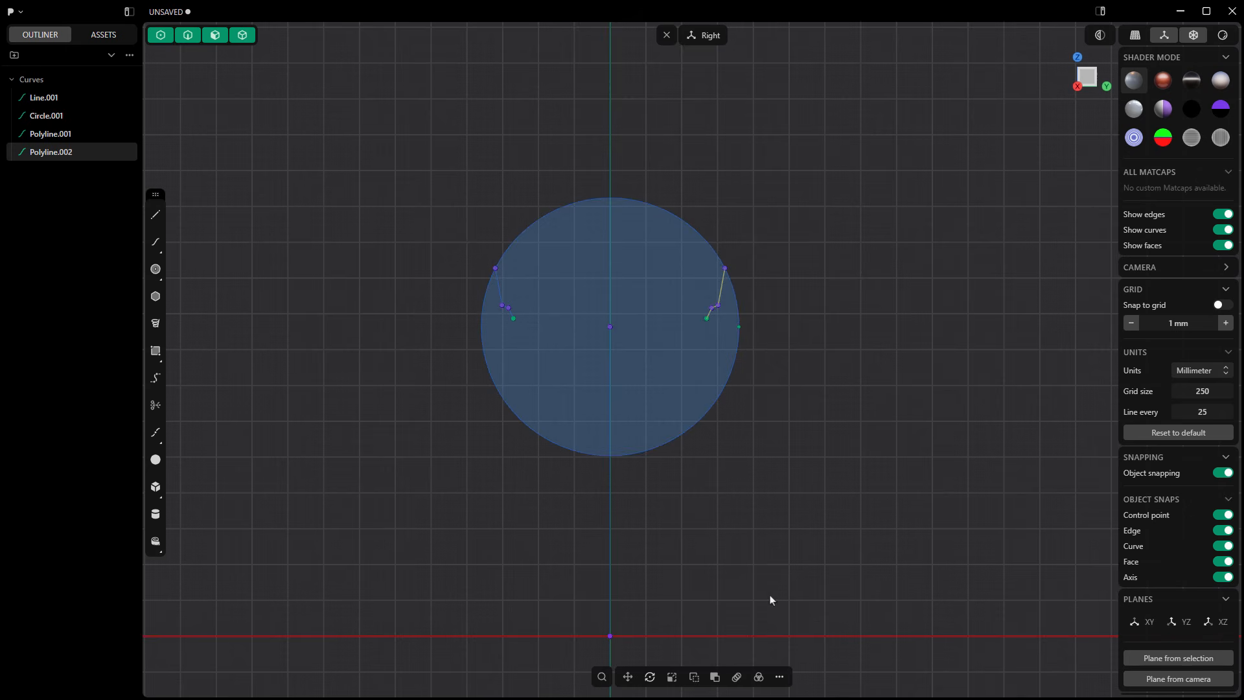
{"action": "left_click", "coordinate": [779, 676]}
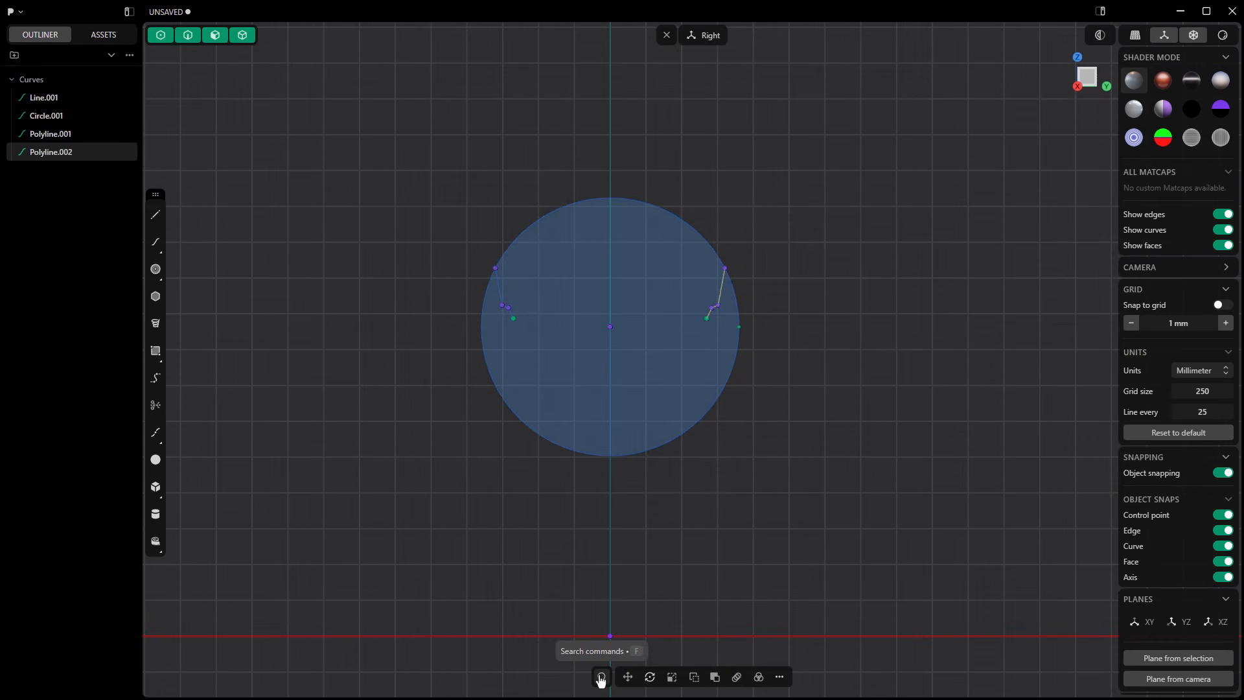
{"action": "left_click", "coordinate": [600, 677]}
{"action": "type", "text": "trim"}
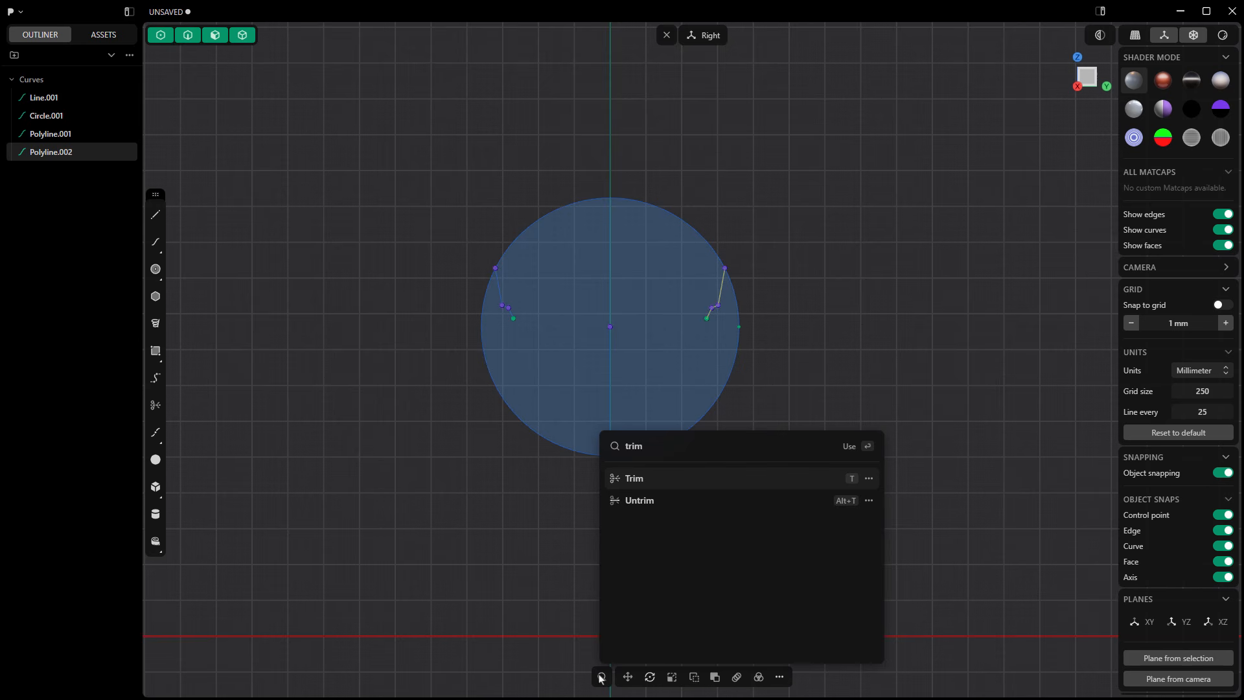
{"action": "key", "text": "Return"}
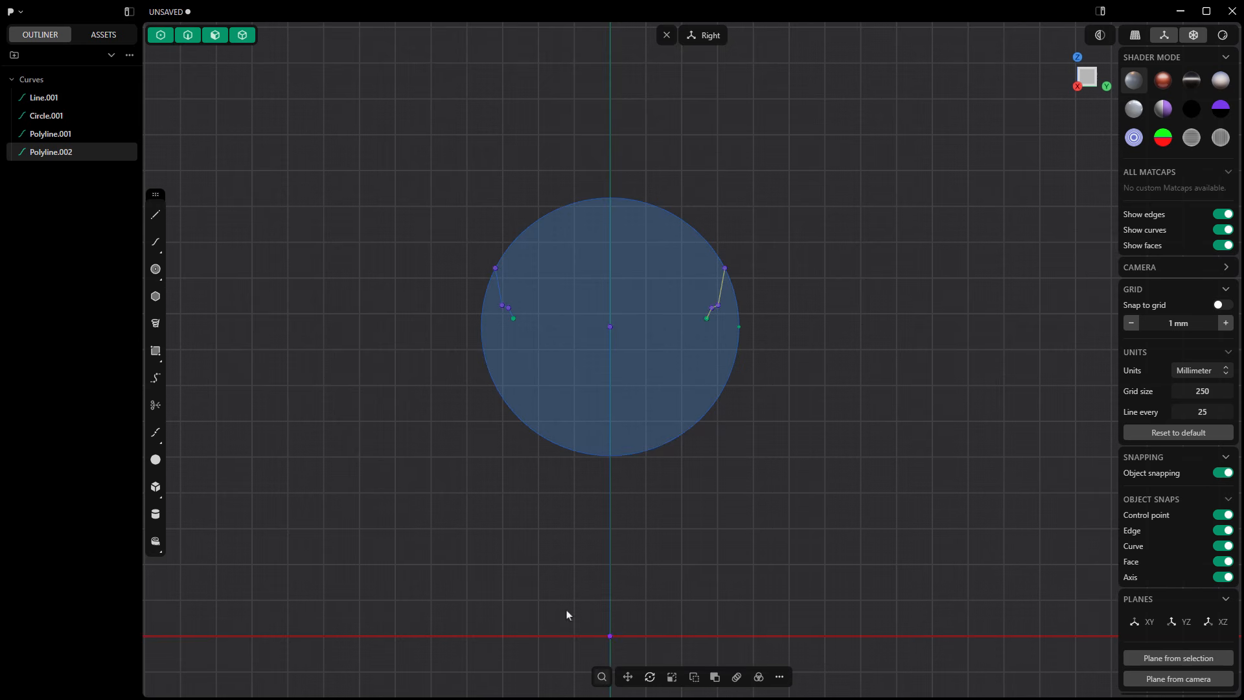
{"action": "right_click", "coordinate": [435, 366]}
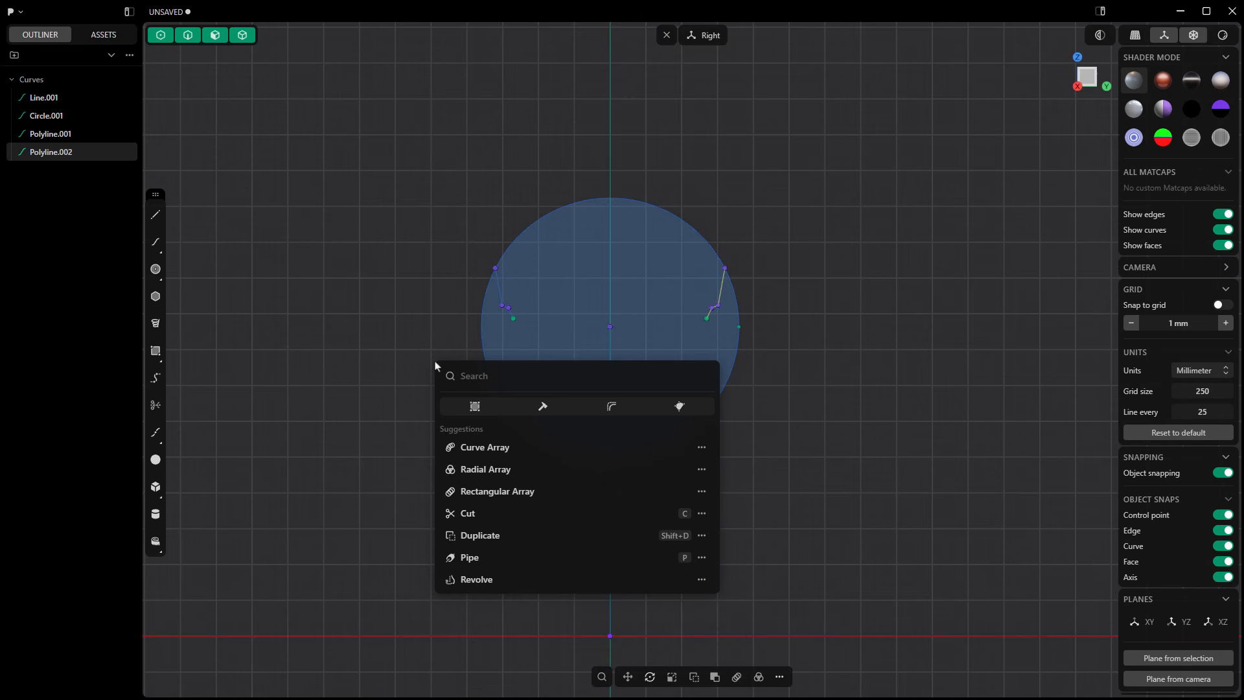
{"action": "key", "text": "f"}
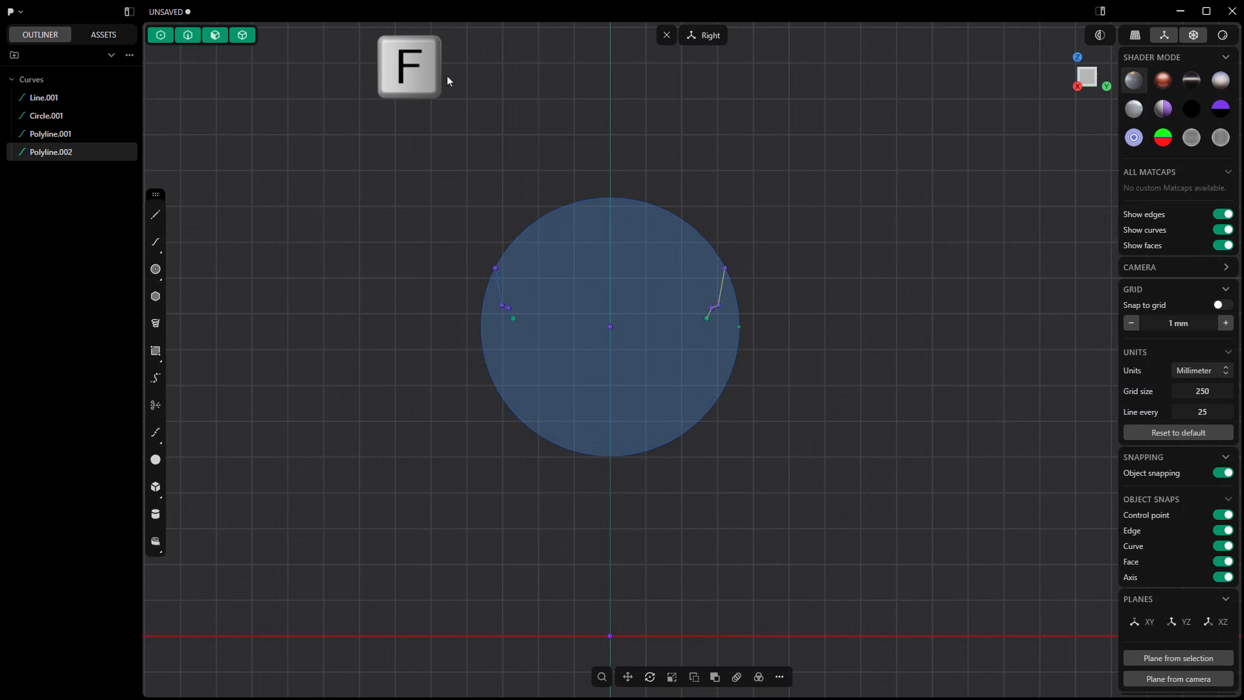
Step: Trim away both lower arcs of the circle, keeping only the arc between the two sidewall polylines
{"action": "right_click", "coordinate": [448, 81]}
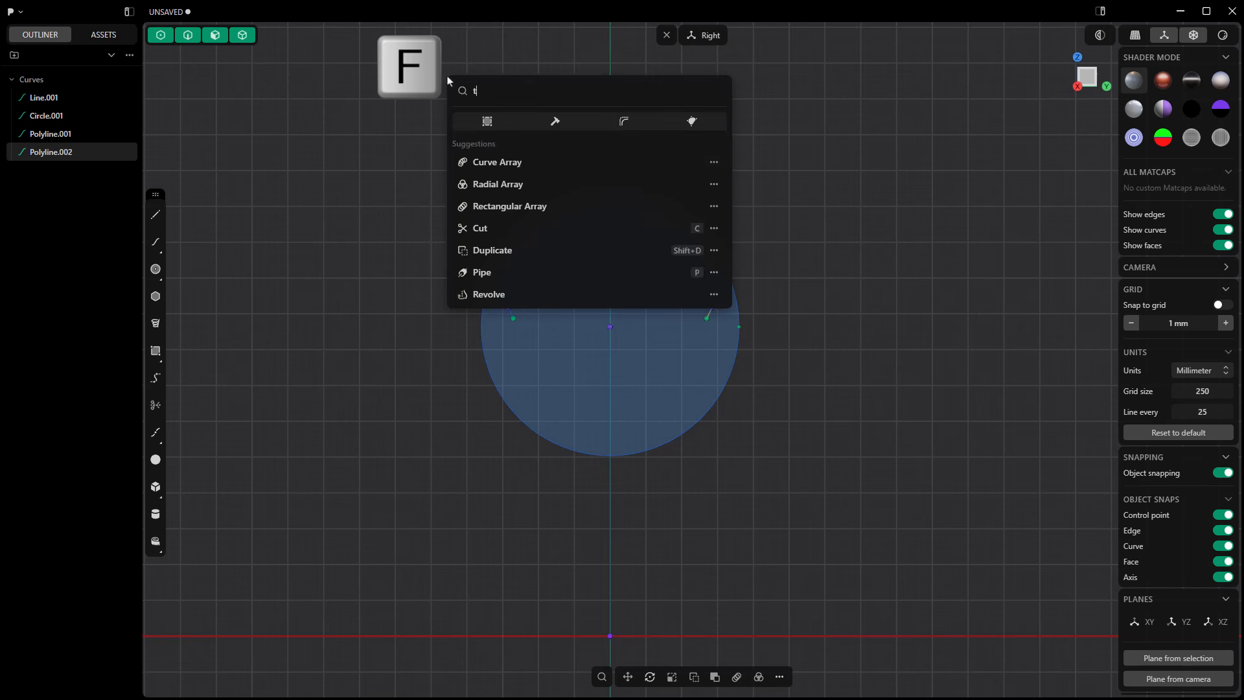
{"action": "type", "text": "trim"}
{"action": "key", "text": "Return"}
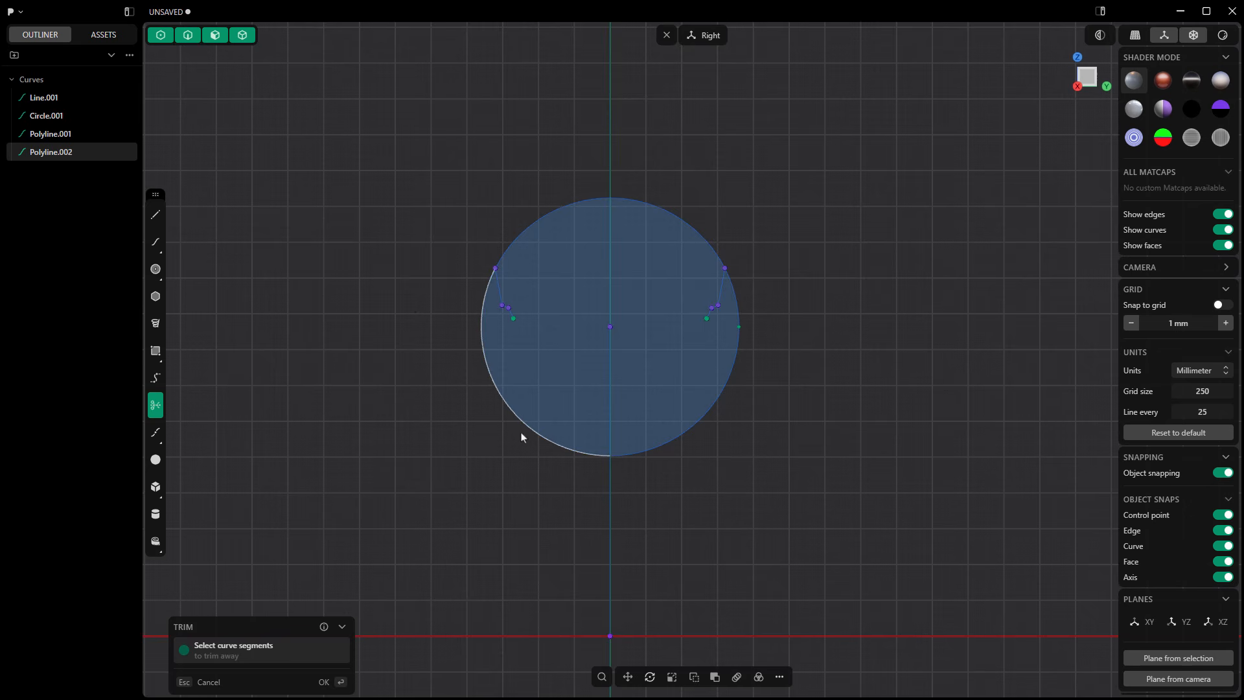
{"action": "left_click", "coordinate": [553, 451]}
{"action": "left_click", "coordinate": [647, 453]}
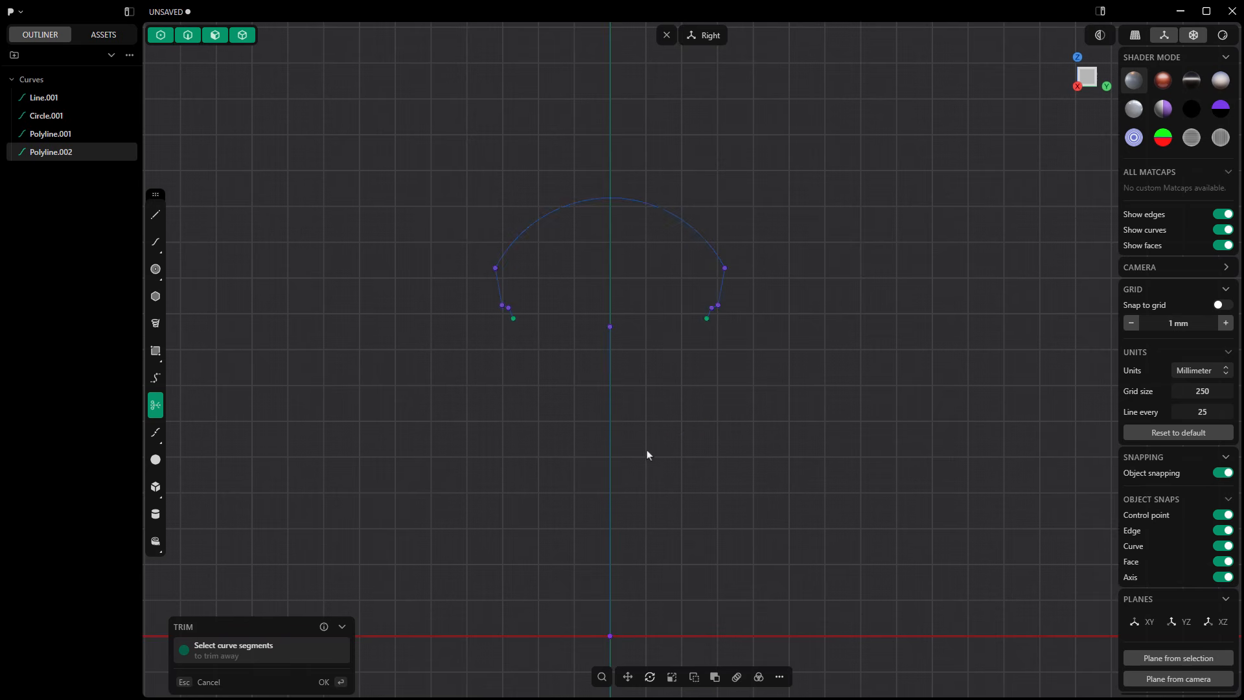
{"action": "key", "text": "Return"}
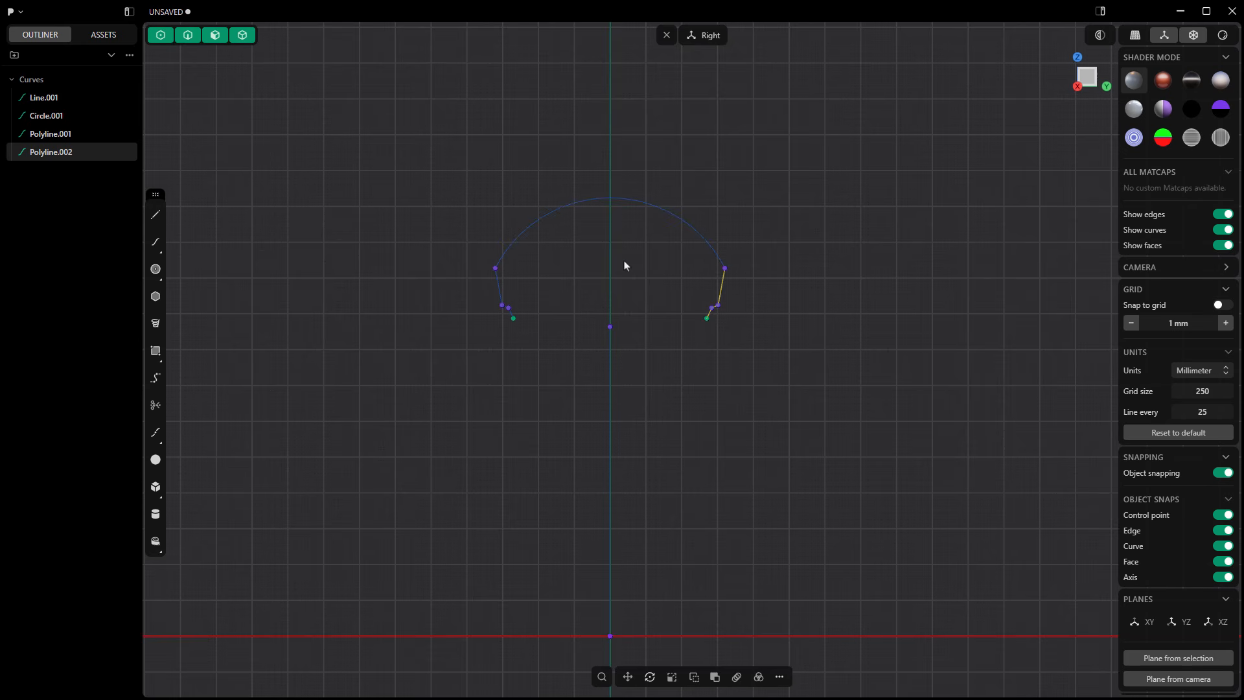
Step: Delete the vertical construction line and join the arc with both sidewall polylines into one curve
{"action": "left_click", "coordinate": [613, 363]}
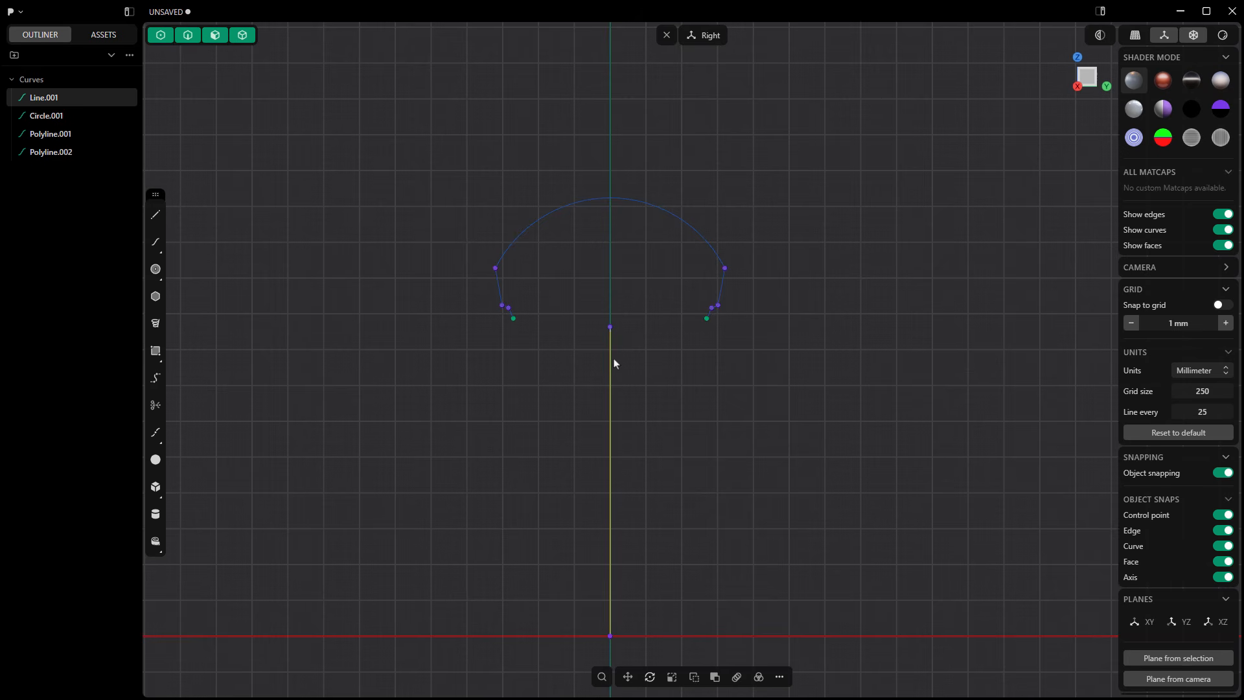
{"action": "key", "text": "Delete"}
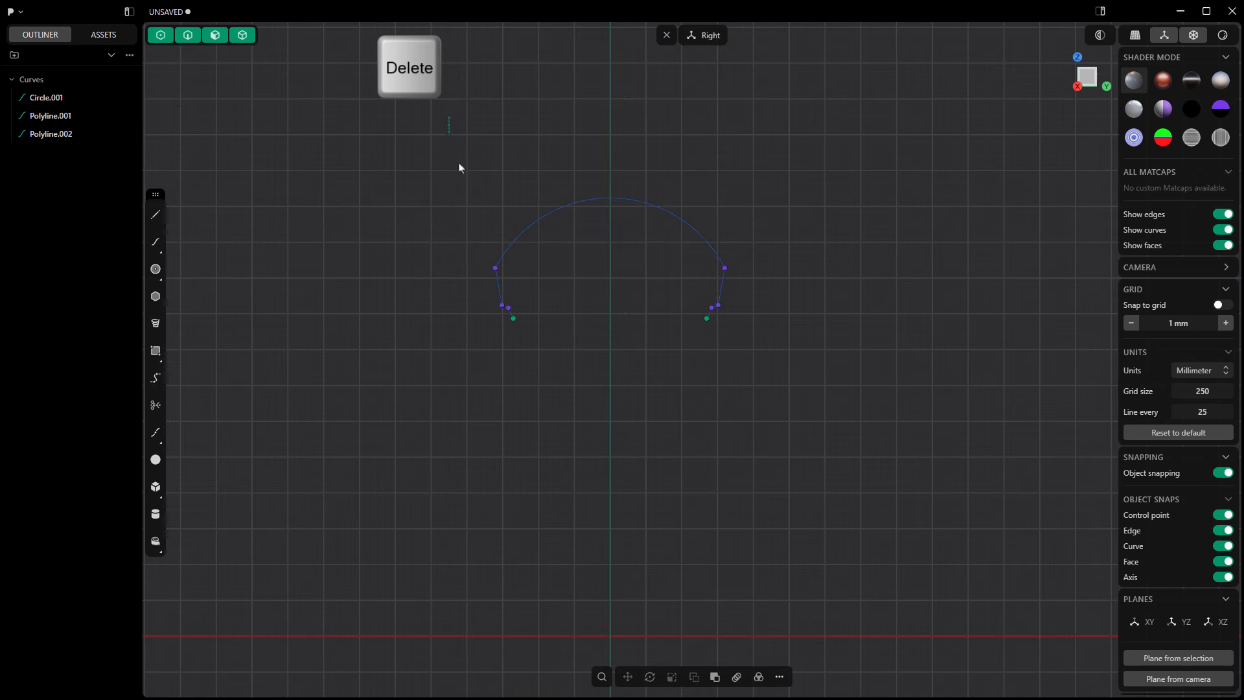
{"action": "left_click_drag", "start_coordinate": [459, 168], "coordinate": [771, 387]}
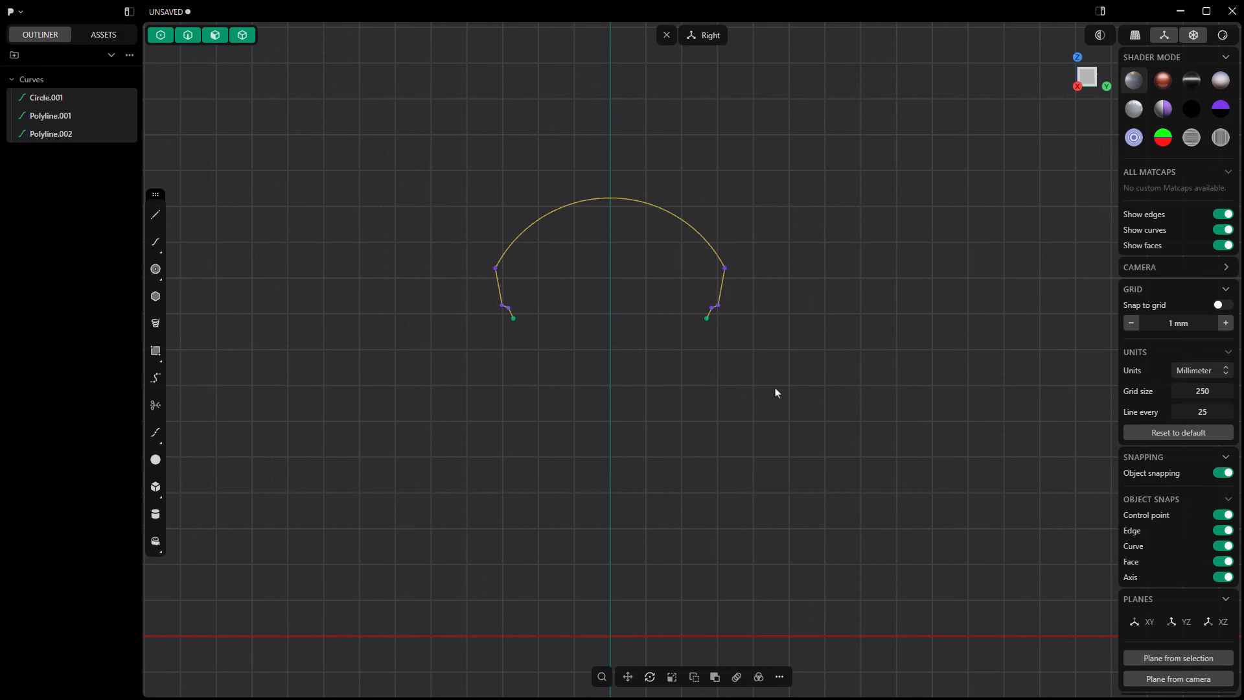
{"action": "left_click", "coordinate": [763, 690]}
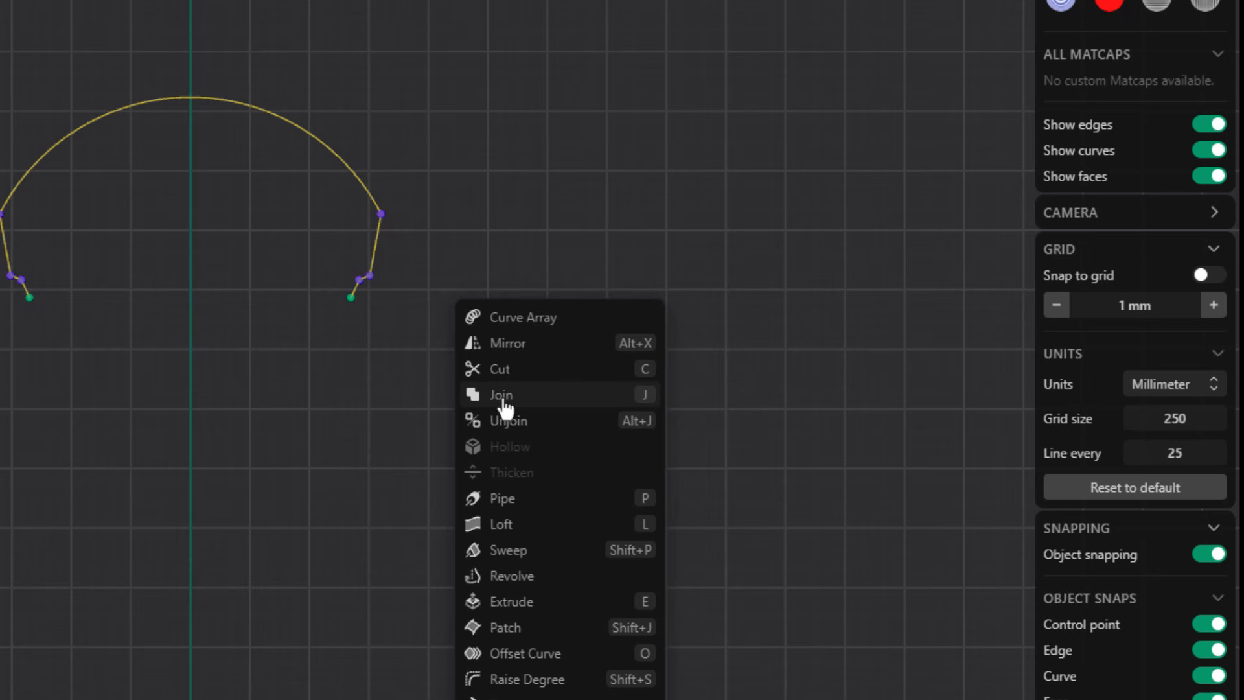
{"action": "left_click", "coordinate": [503, 397]}
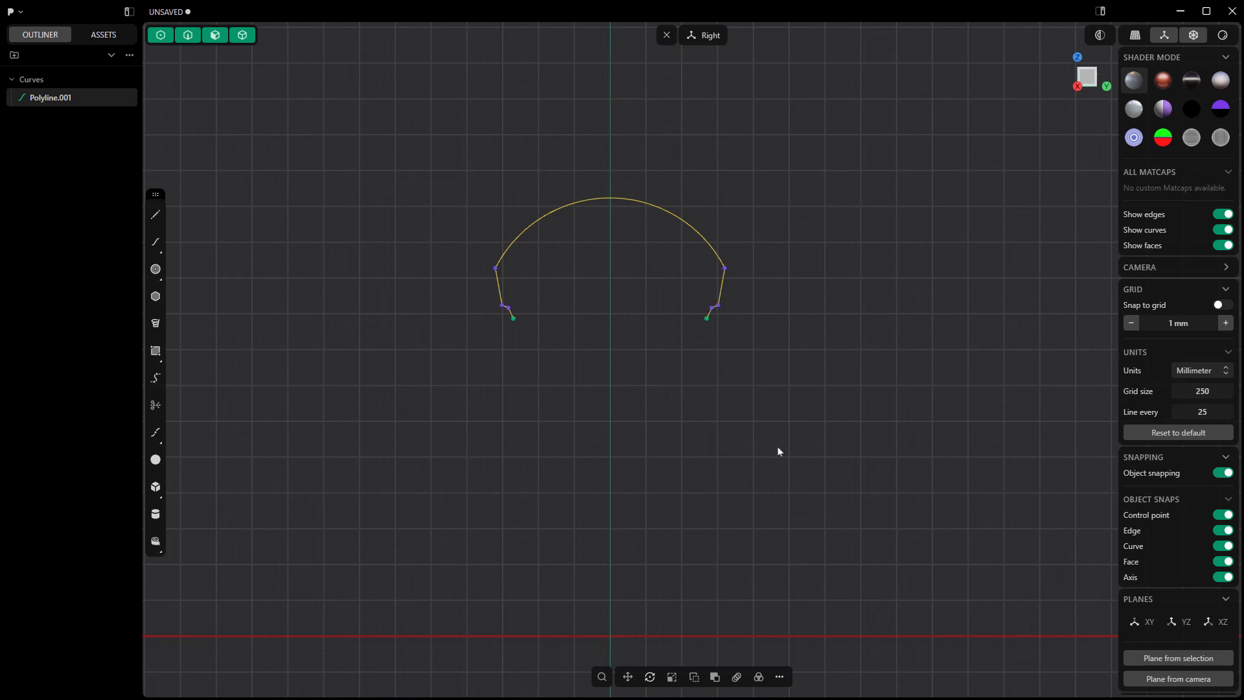
{"action": "left_click", "coordinate": [780, 677]}
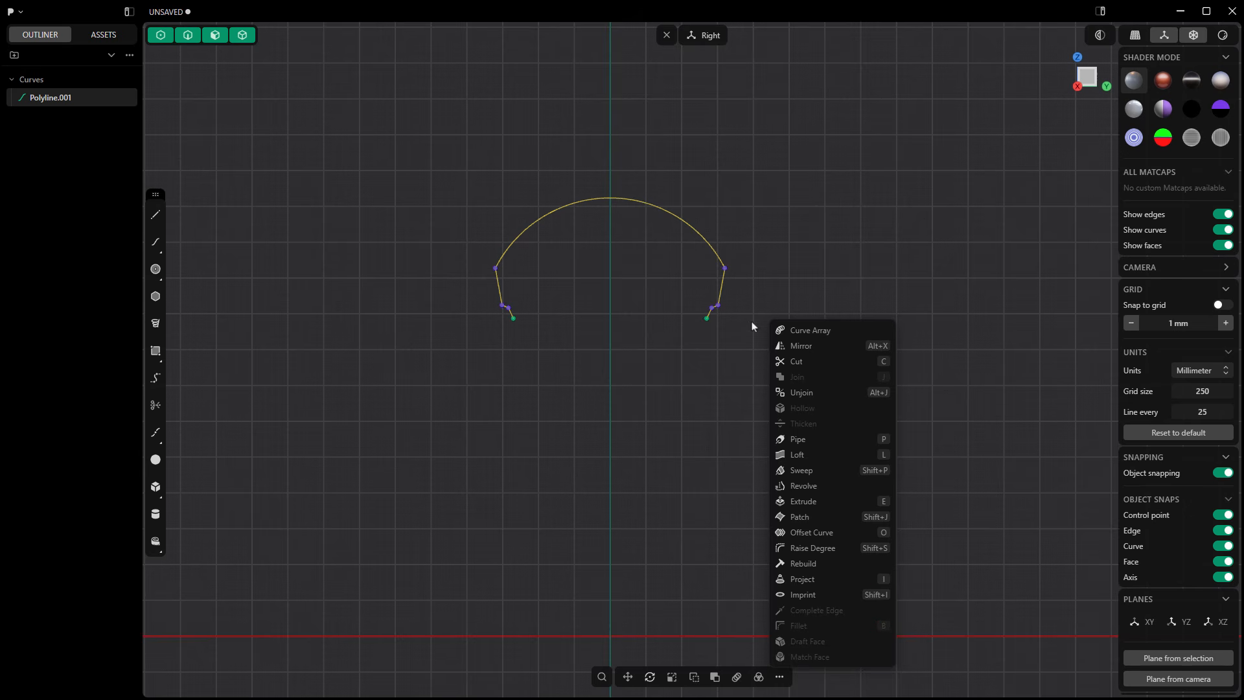
{"action": "left_click", "coordinate": [748, 278]}
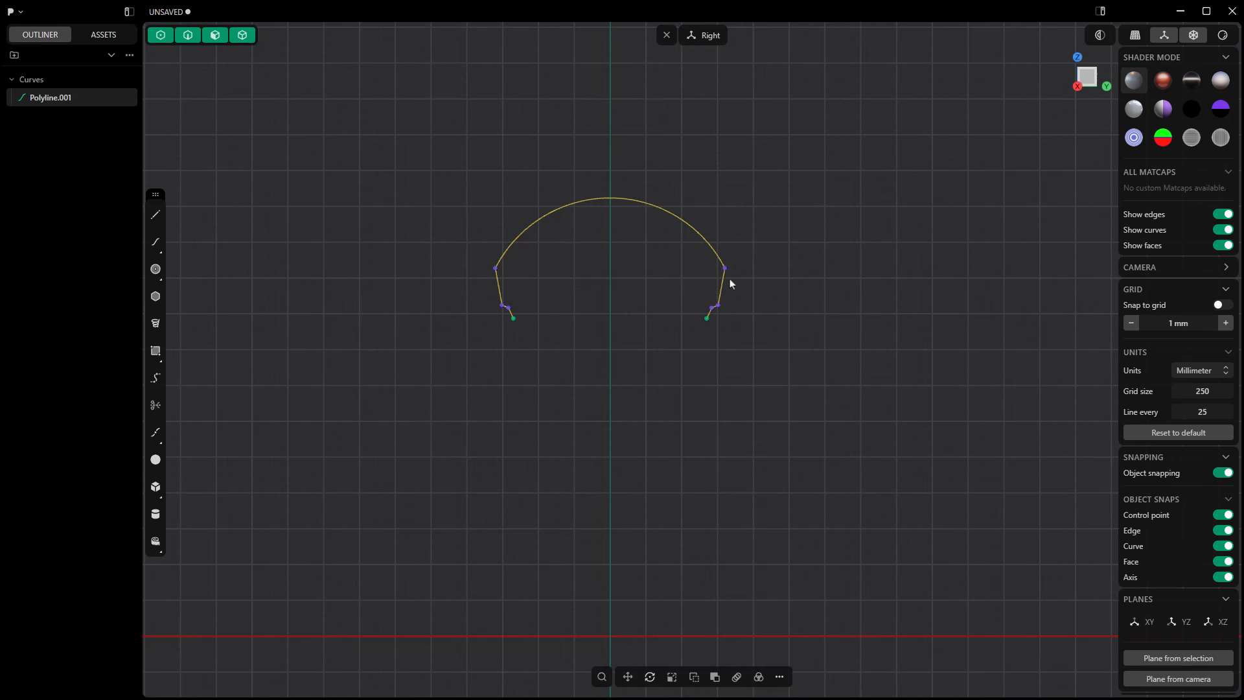
Step: Fillet all corners of the joined profile curve with a radius of about 4.8 mm
{"action": "left_click", "coordinate": [509, 279]}
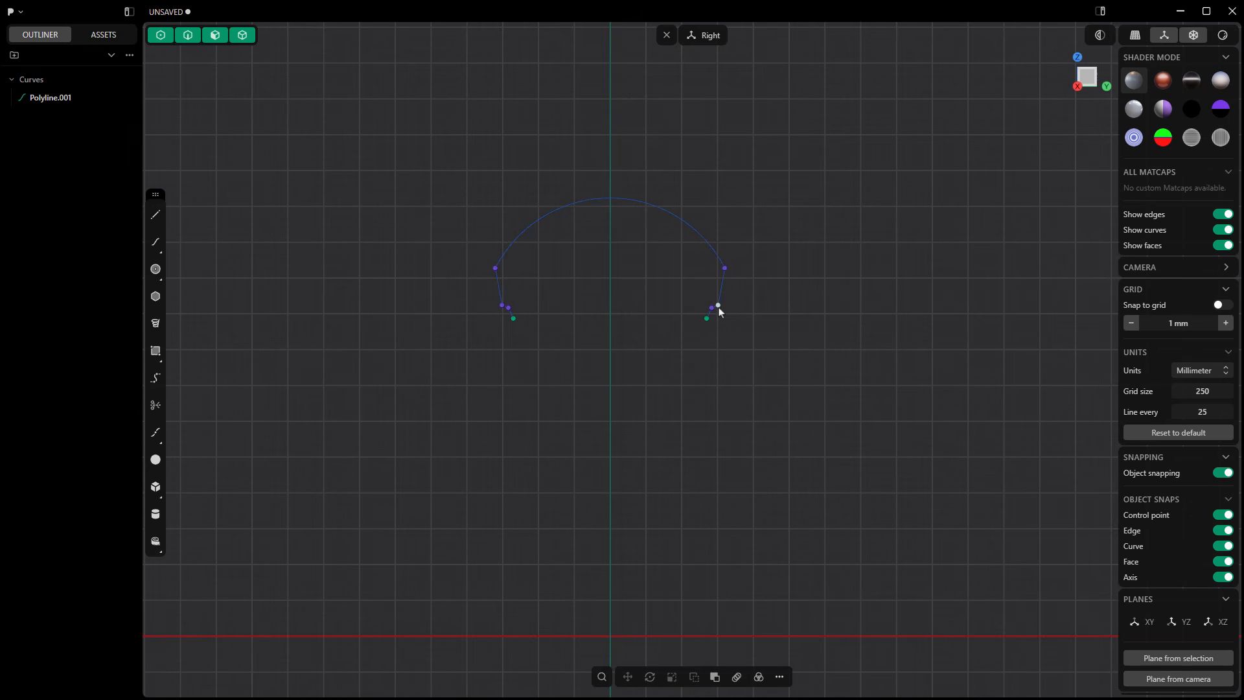
{"action": "left_click", "coordinate": [779, 677]}
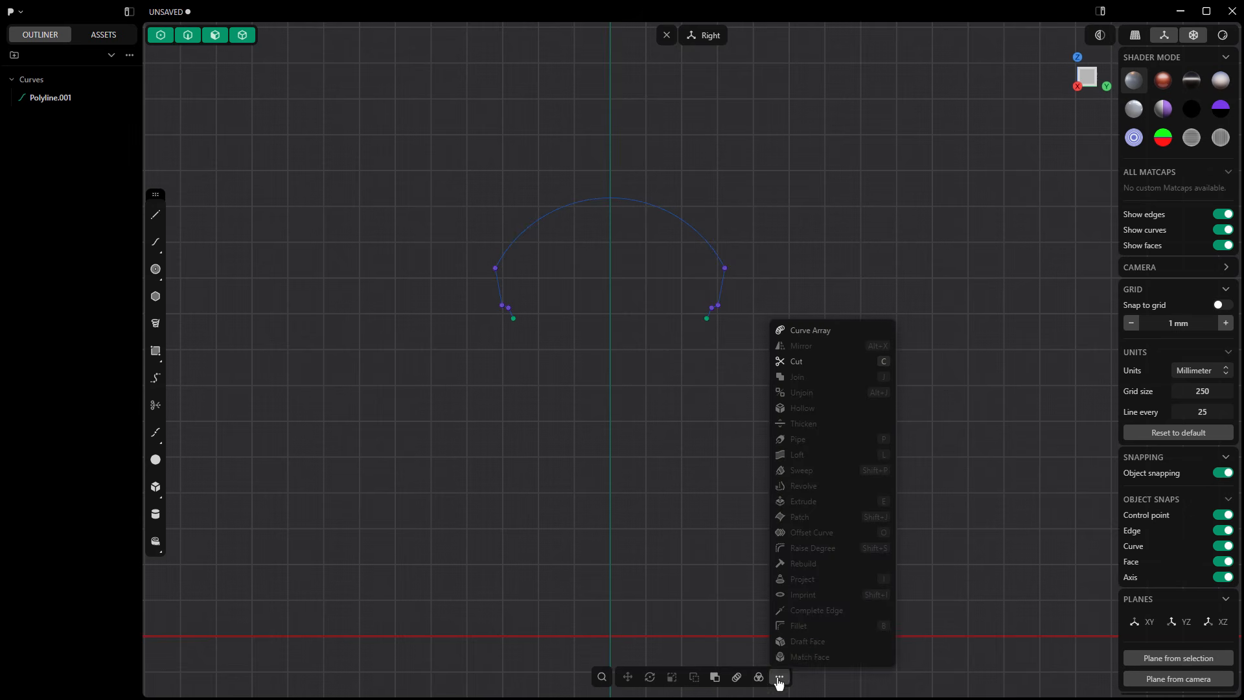
{"action": "left_click", "coordinate": [705, 500]}
{"action": "left_click", "coordinate": [703, 248]}
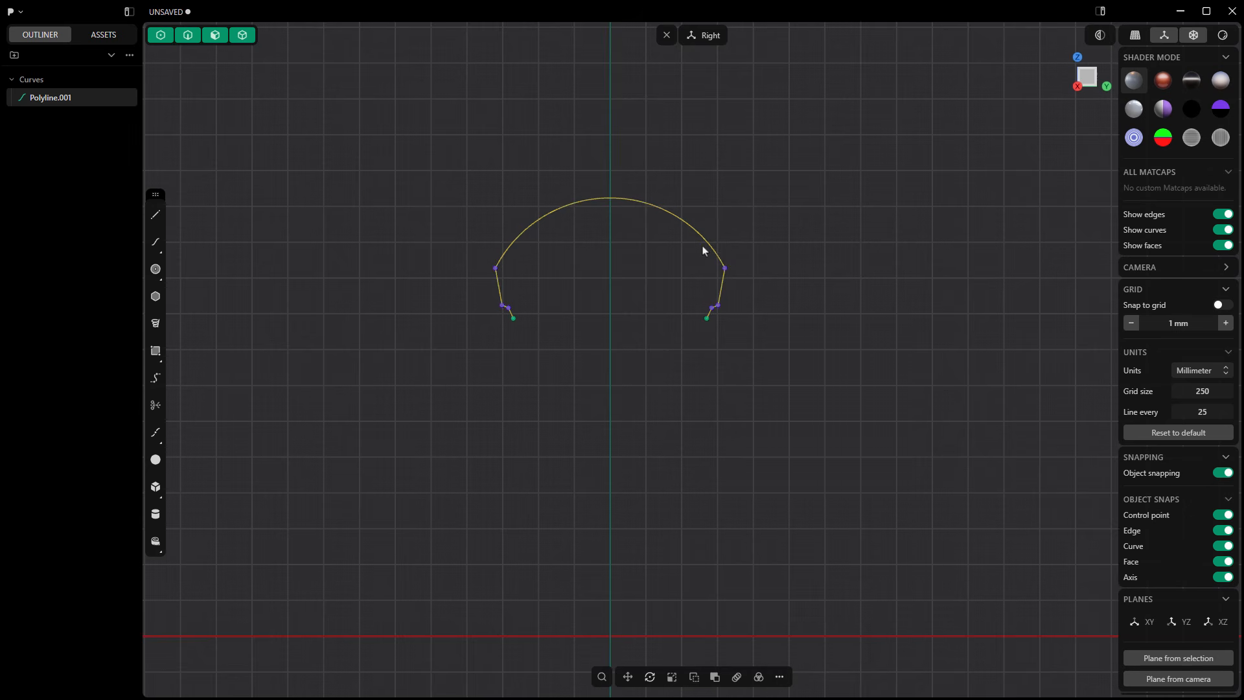
{"action": "left_click", "coordinate": [779, 678]}
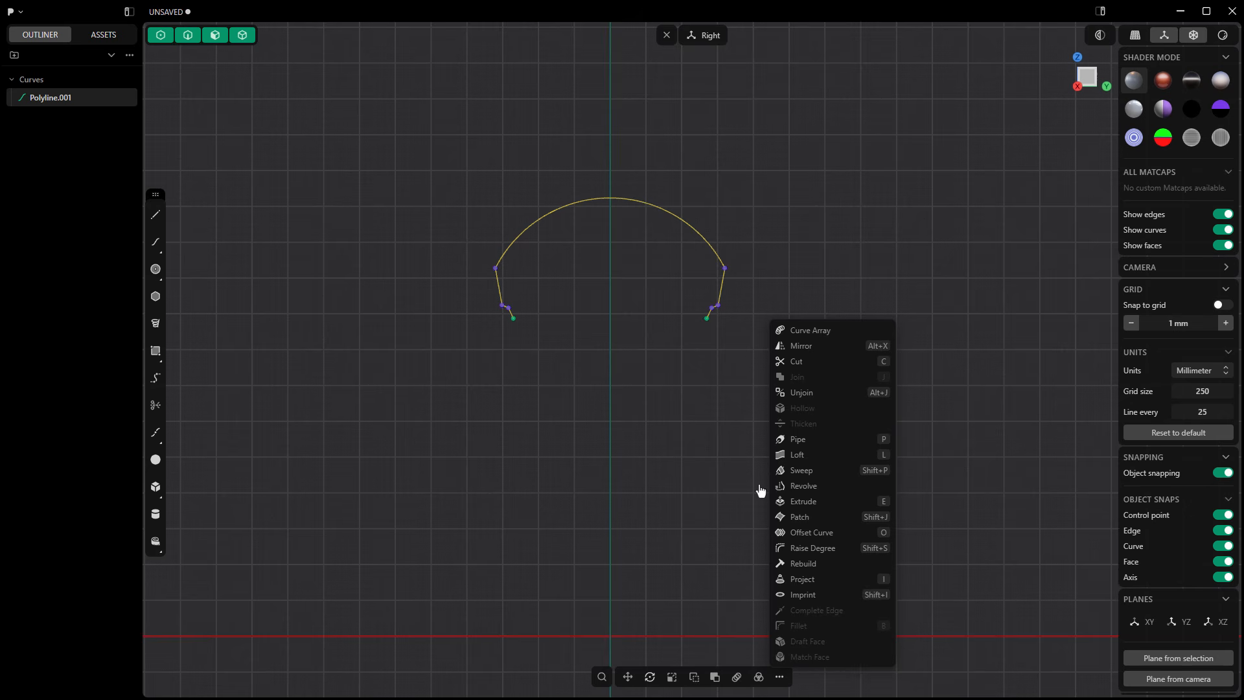
{"action": "key", "text": "b"}
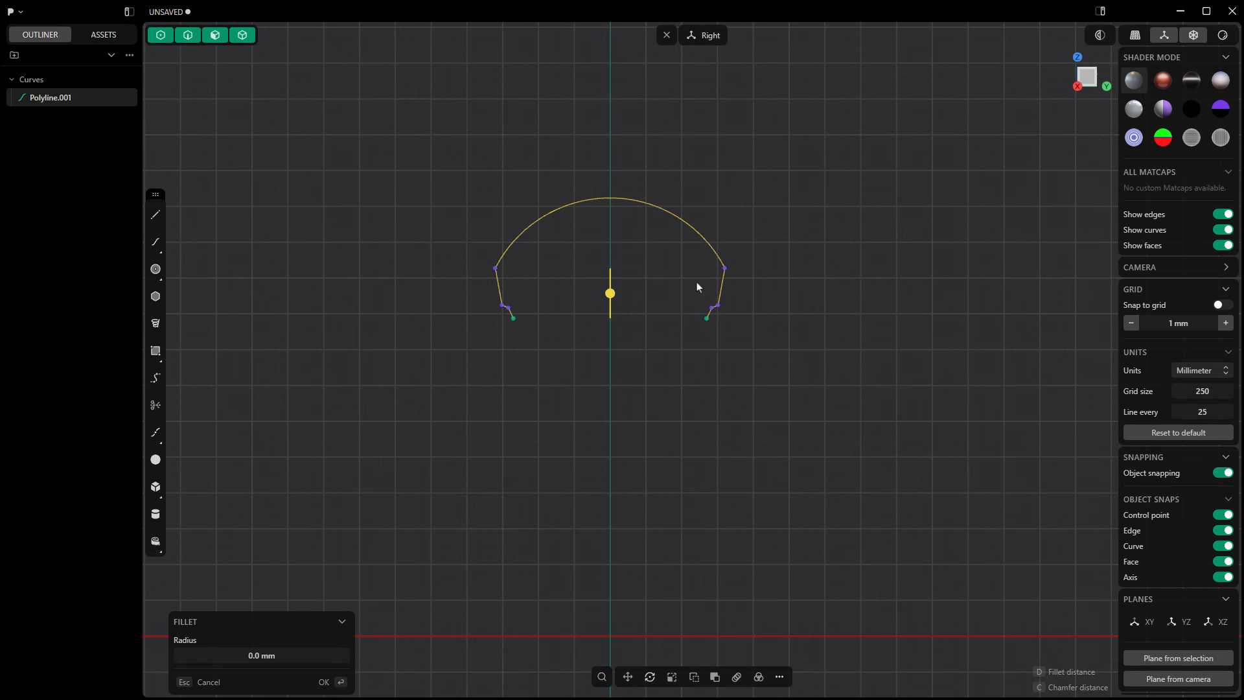
{"action": "left_click_drag", "start_coordinate": [610, 293], "coordinate": [611, 296]}
{"action": "scroll", "coordinate": [742, 259], "scroll_direction": "up", "scroll_amount": 5}
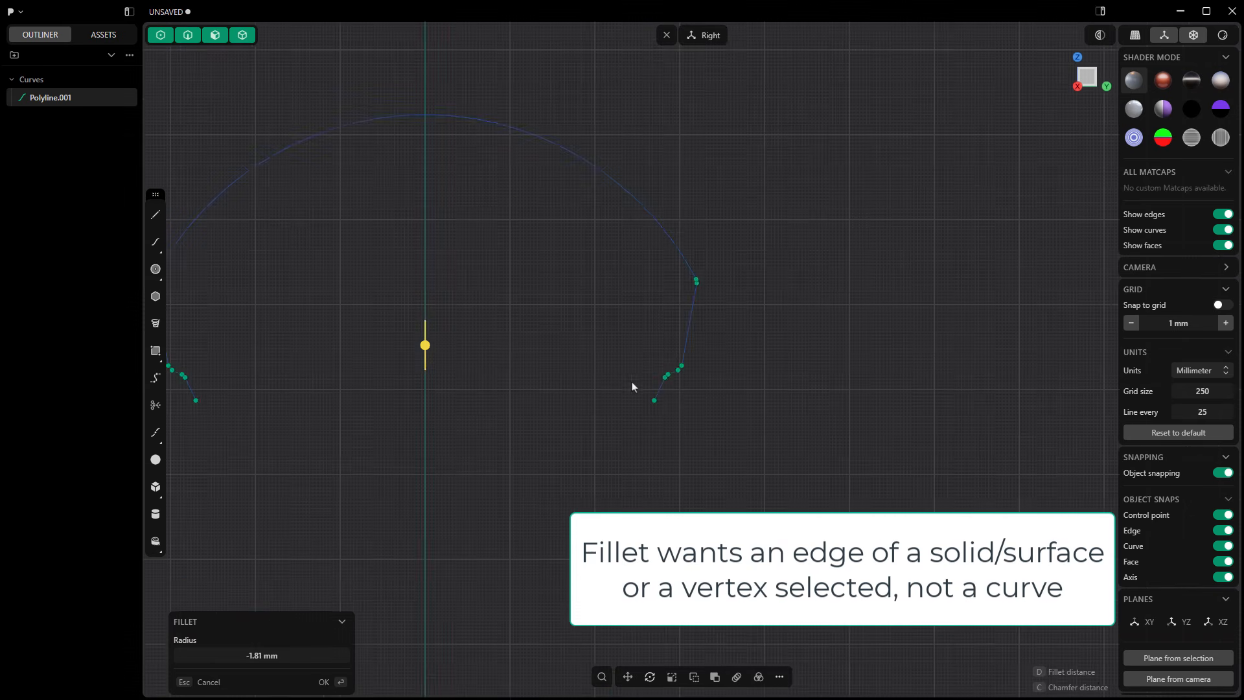
{"action": "scroll", "coordinate": [596, 397], "scroll_direction": "up", "scroll_amount": 2}
{"action": "mouse_move", "coordinate": [369, 328]}
{"action": "left_mouse_down"}
{"action": "mouse_move", "coordinate": [369, 309]}
{"action": "mouse_move", "coordinate": [366, 340]}
{"action": "mouse_move", "coordinate": [365, 304]}
{"action": "left_mouse_up"}
{"action": "scroll", "coordinate": [768, 252], "scroll_direction": "up", "scroll_amount": 3}
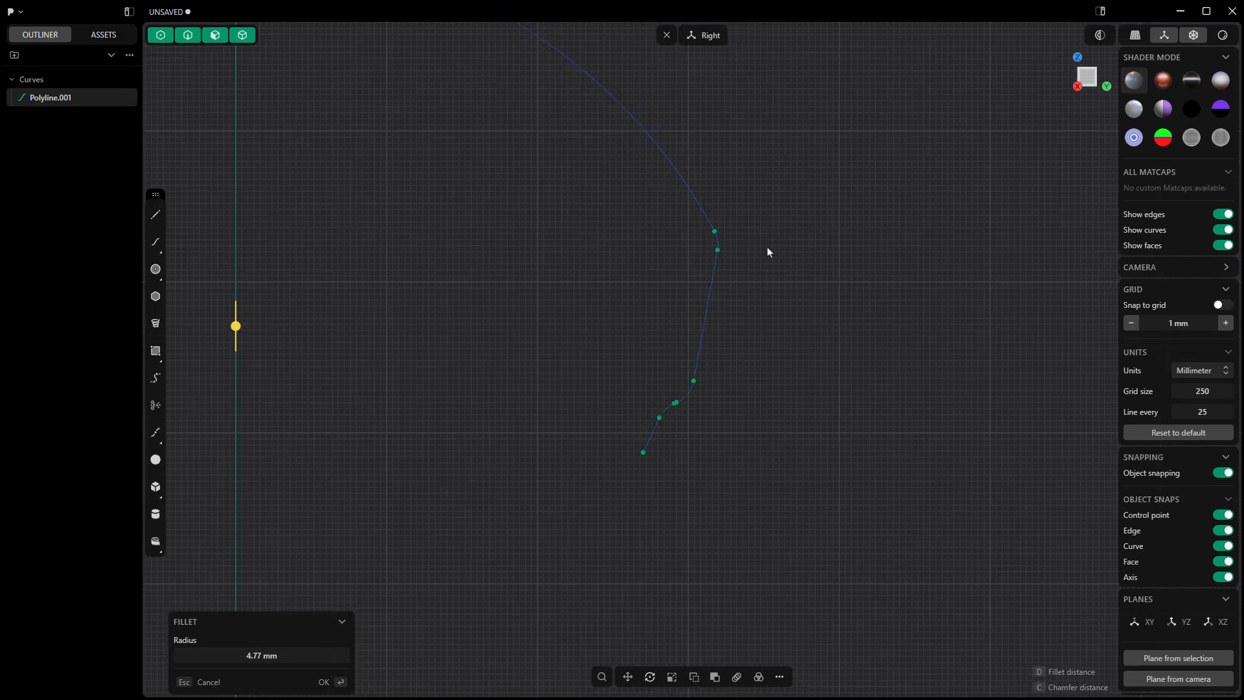
Step: Reduce the corner fillet radius to about 3.3 mm and apply the fillet to the profile curve
{"action": "scroll", "coordinate": [680, 250], "scroll_direction": "up", "scroll_amount": 2}
{"action": "scroll", "coordinate": [697, 250], "scroll_direction": "down", "scroll_amount": 4}
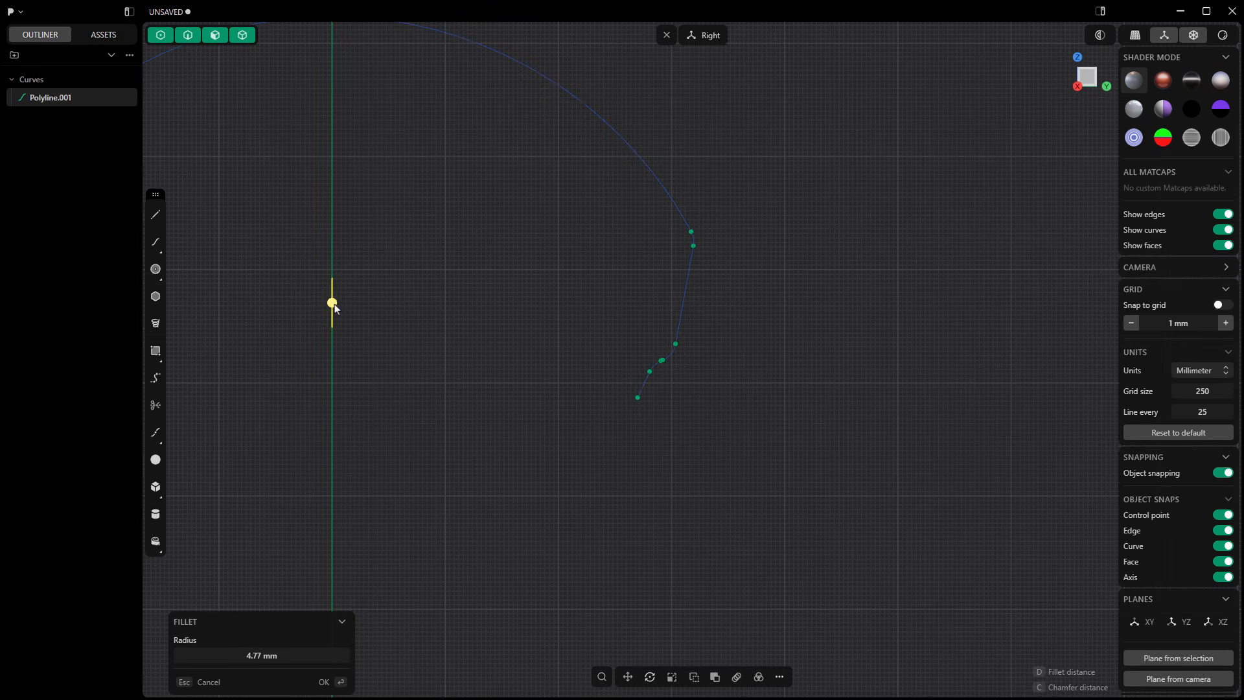
{"action": "left_click_drag", "start_coordinate": [336, 309], "coordinate": [333, 347]}
{"action": "scroll", "coordinate": [674, 360], "scroll_direction": "up", "scroll_amount": 3}
{"action": "scroll", "coordinate": [674, 360], "scroll_direction": "down", "scroll_amount": 1}
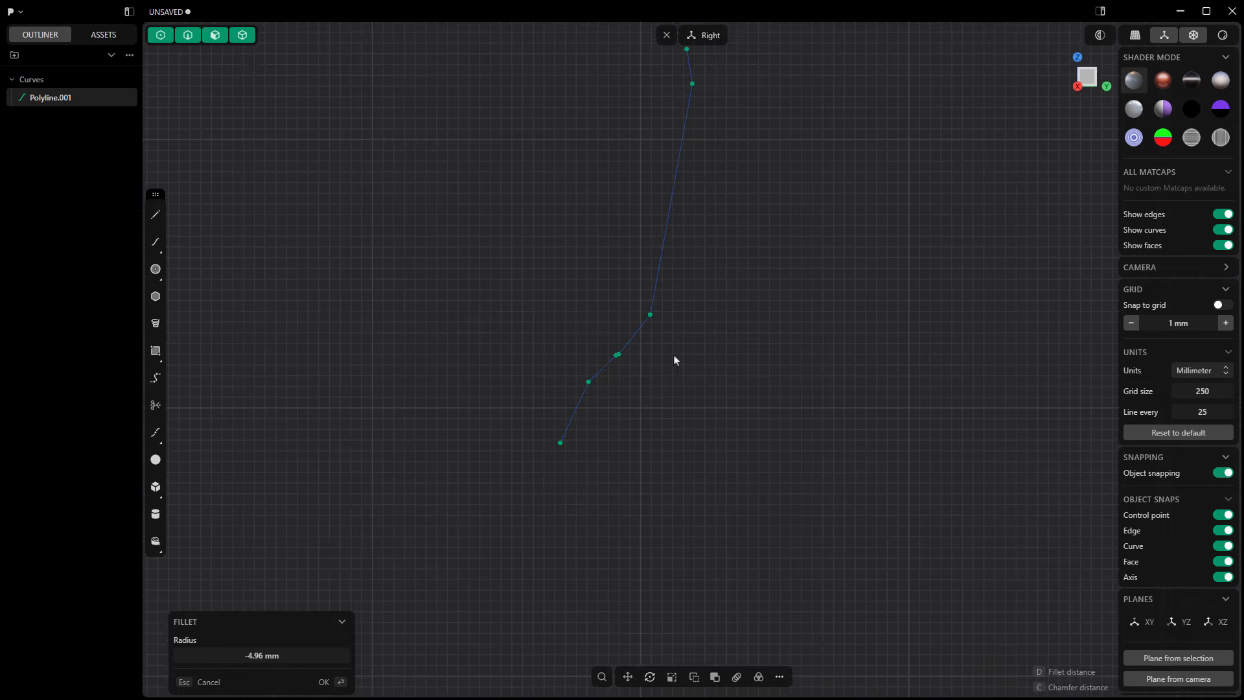
{"action": "scroll", "coordinate": [674, 361], "scroll_direction": "down", "scroll_amount": 3}
{"action": "left_click_drag", "start_coordinate": [320, 327], "coordinate": [320, 299]}
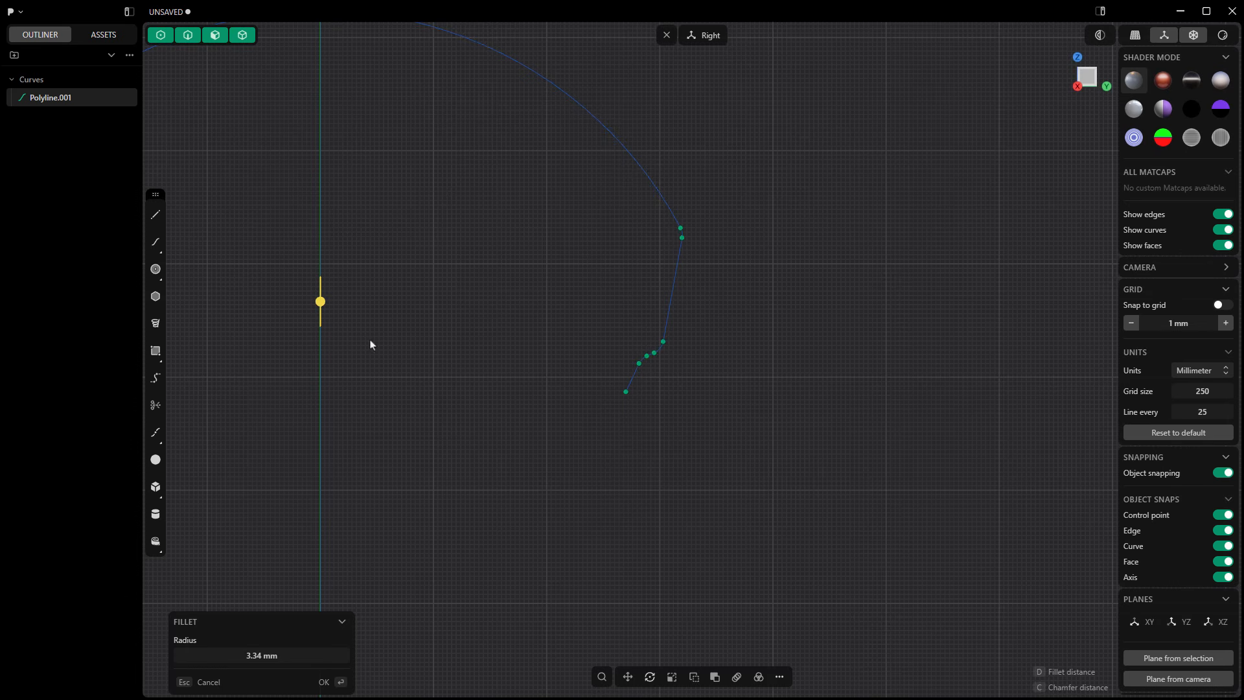
{"action": "key", "text": "Return"}
Step: Draw a straight line between the two open lower ends of the profile and delete it
{"action": "scroll", "coordinate": [772, 430], "scroll_direction": "down", "scroll_amount": 5}
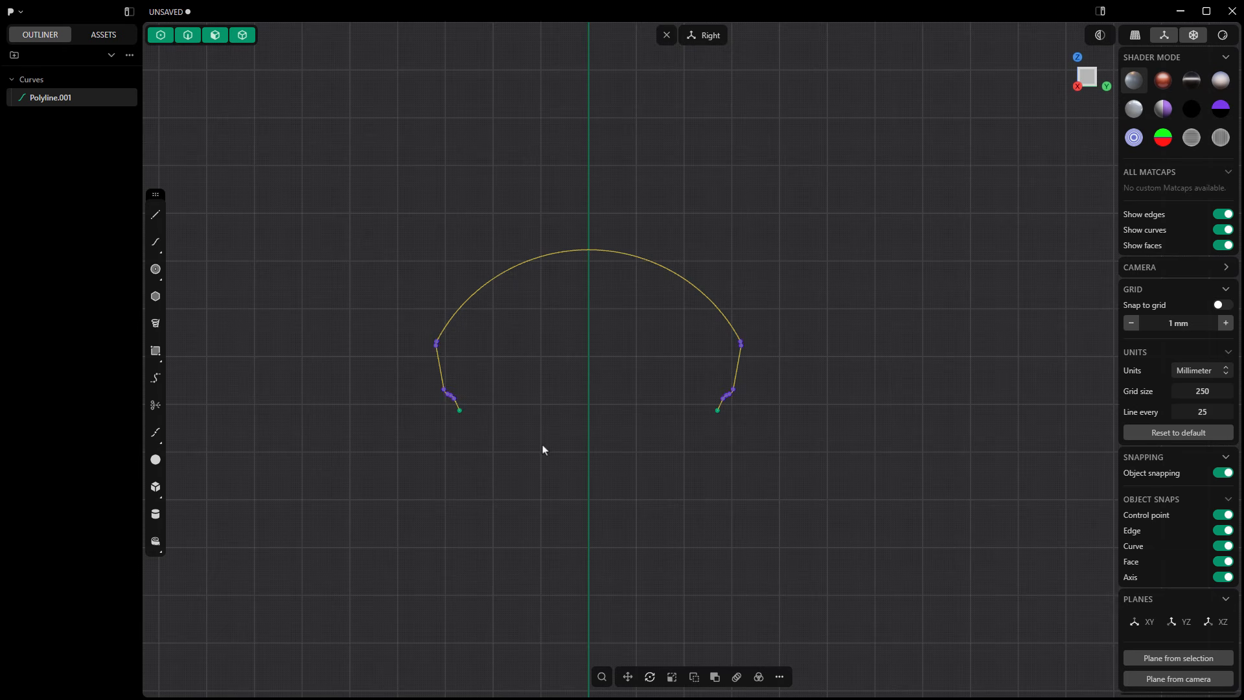
{"action": "left_click", "coordinate": [156, 214]}
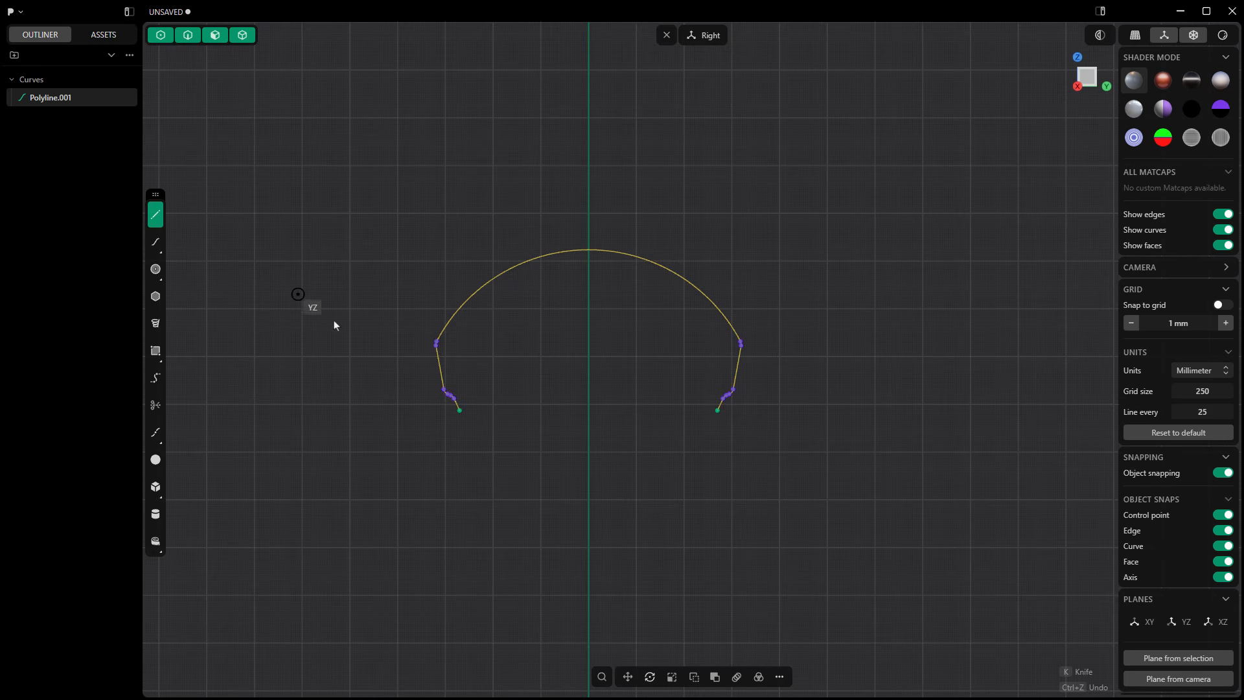
{"action": "left_click", "coordinate": [460, 410]}
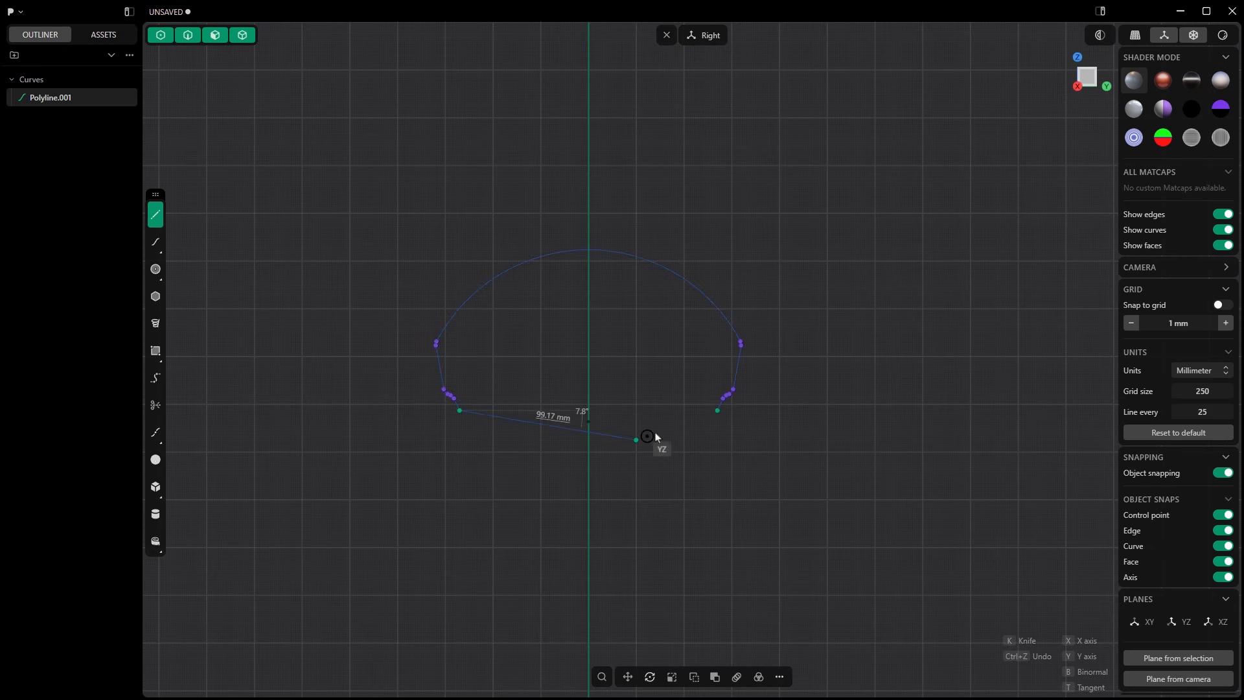
{"action": "left_click", "coordinate": [717, 411]}
{"action": "key", "text": "Escape"}
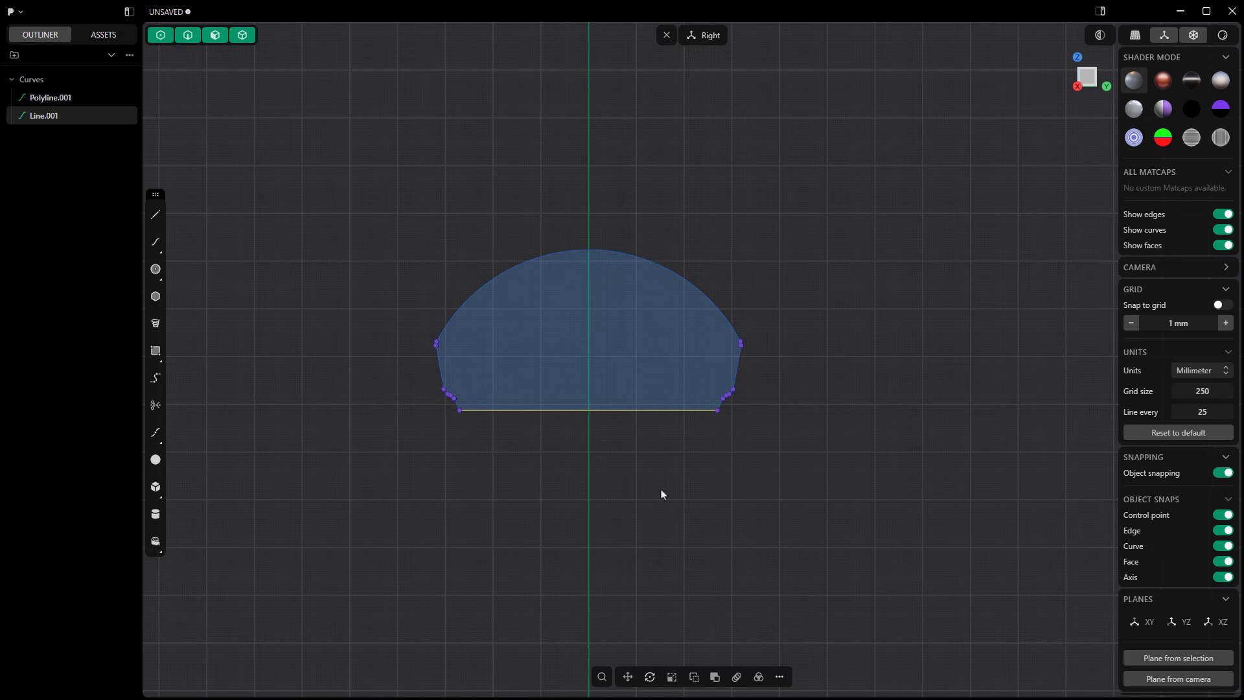
{"action": "key", "text": "Delete"}
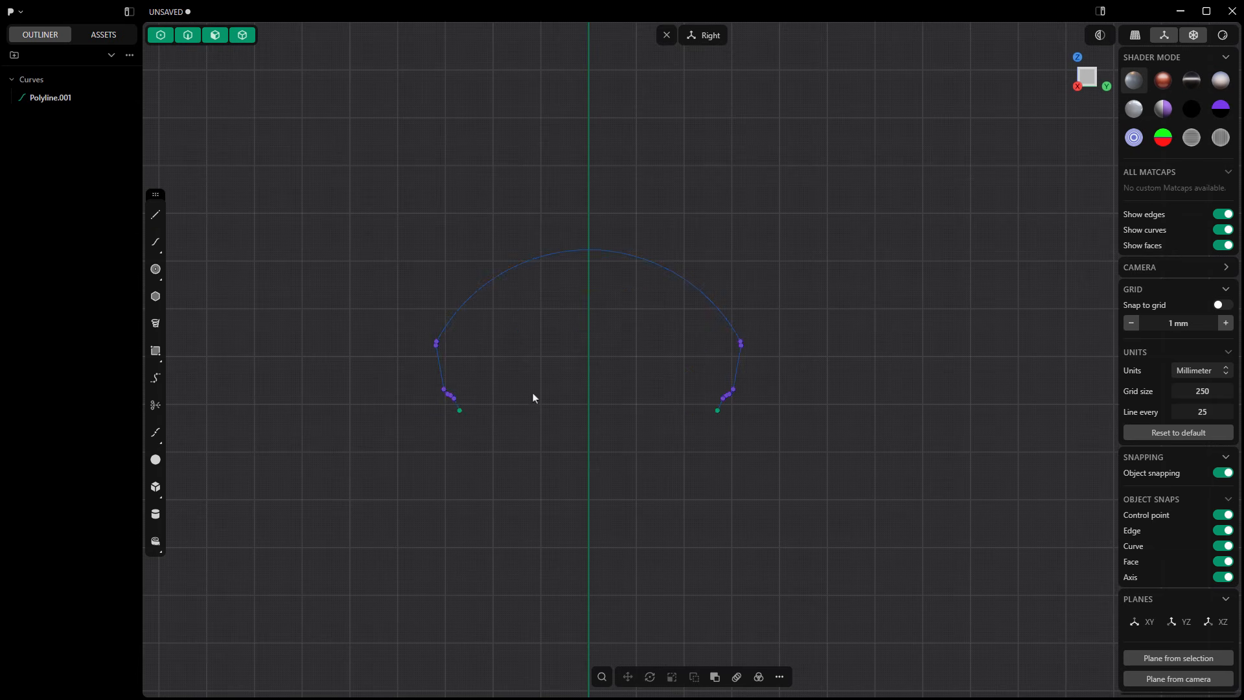
Step: Offset the profile curve inward by about 6.3 mm with round gap fill
{"action": "left_click", "coordinate": [441, 361]}
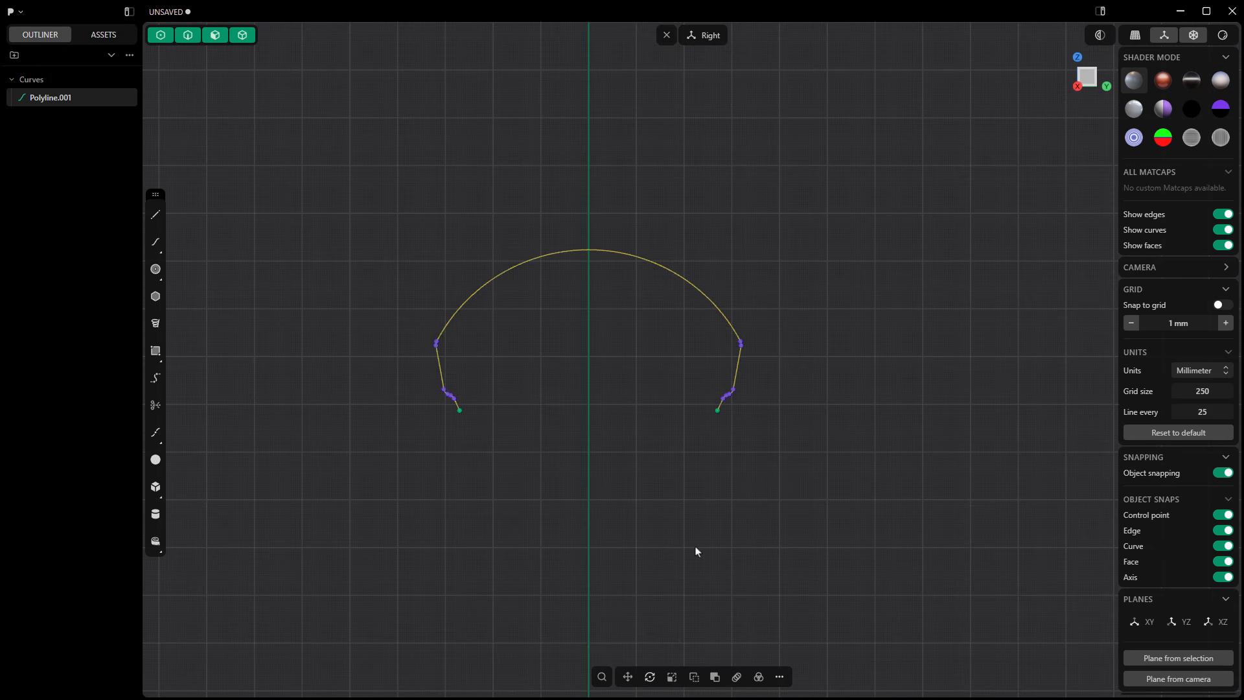
{"action": "left_click", "coordinate": [780, 678]}
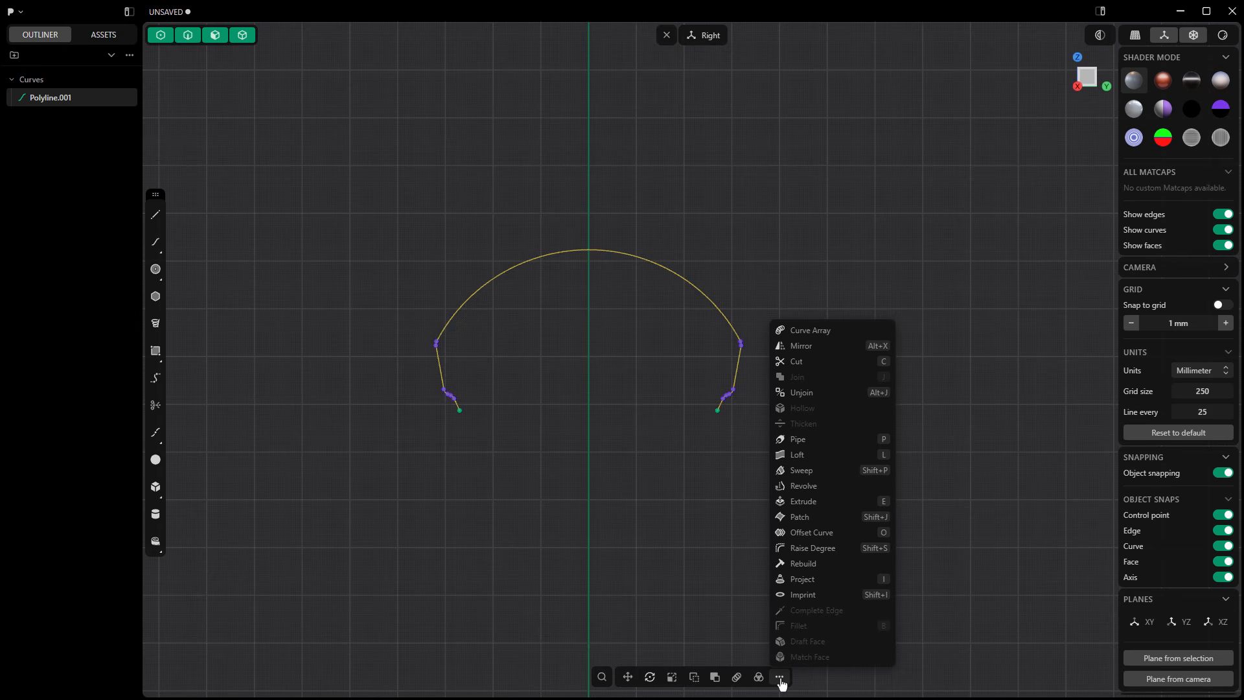
{"action": "left_click", "coordinate": [823, 540]}
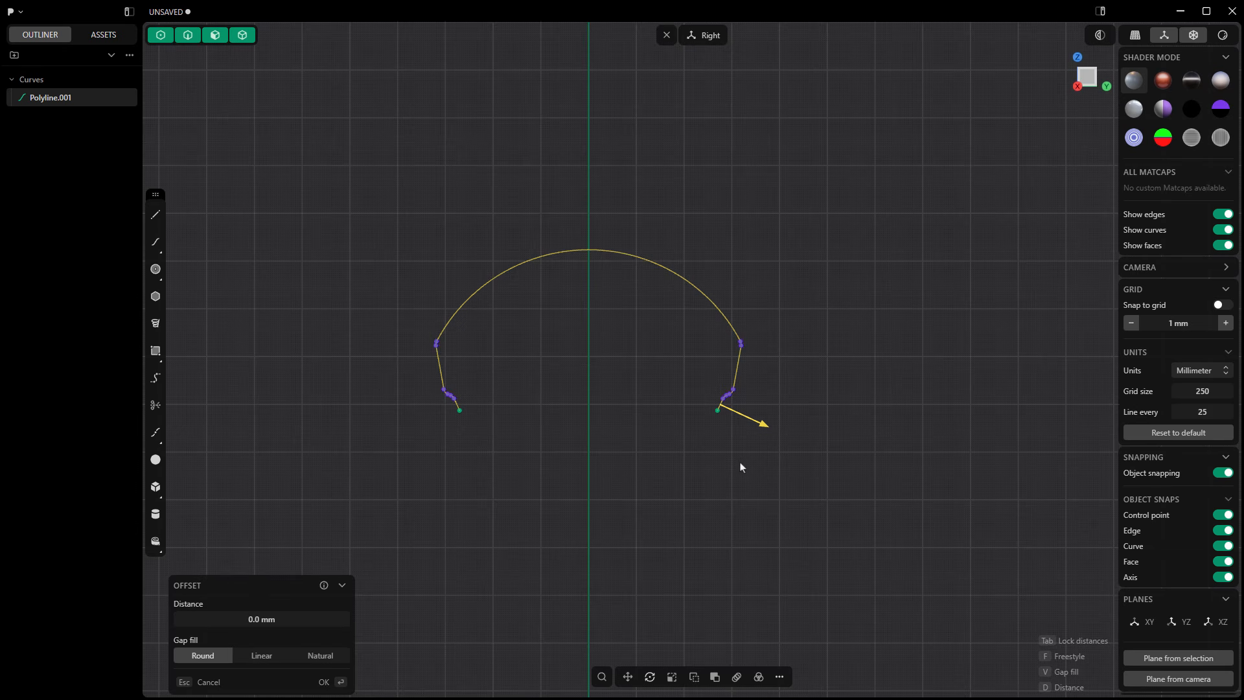
{"action": "left_click_drag", "start_coordinate": [759, 424], "coordinate": [752, 421]}
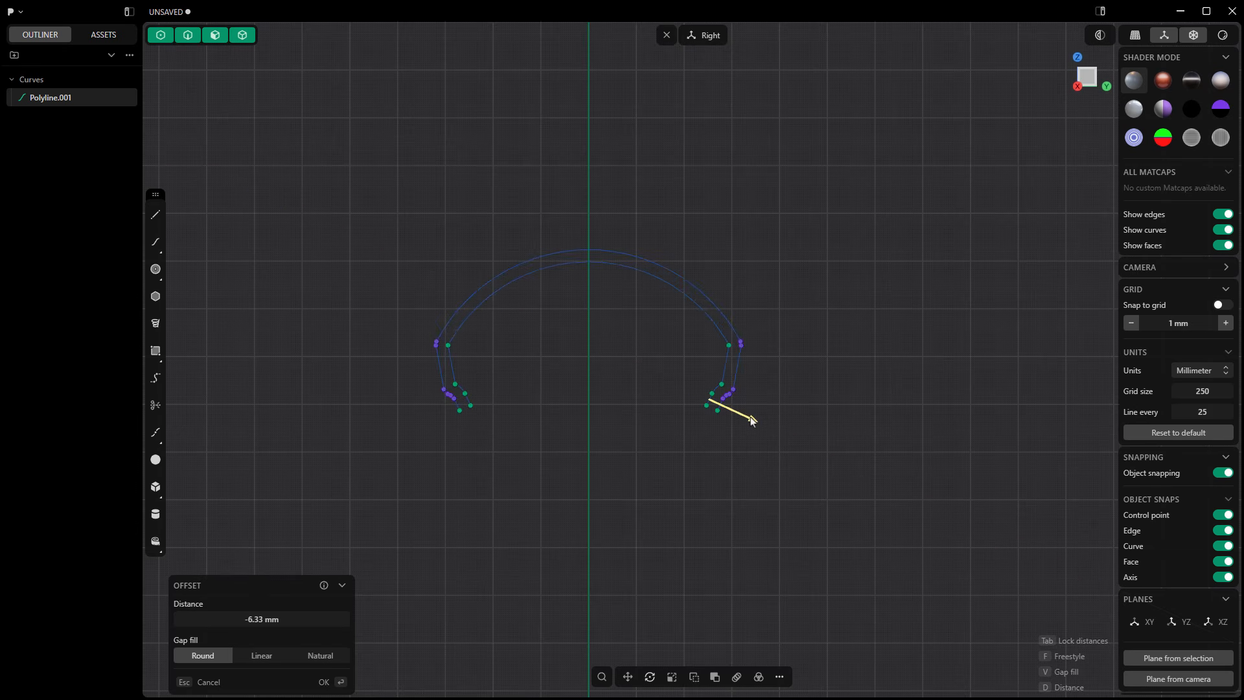
{"action": "key", "text": "Return"}
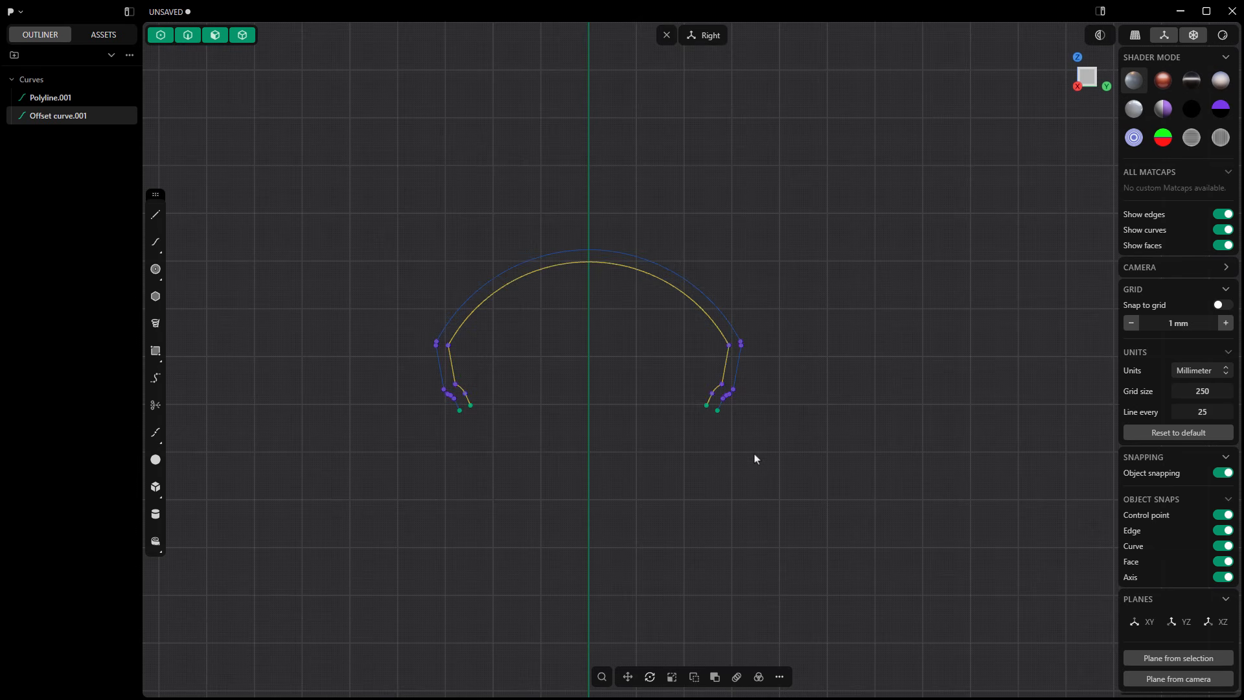
Step: Close the lower end of the left sidewall with a line from the outer curve's endpoint to the offset curve's endpoint
{"action": "scroll", "coordinate": [489, 417], "scroll_direction": "up", "scroll_amount": 6}
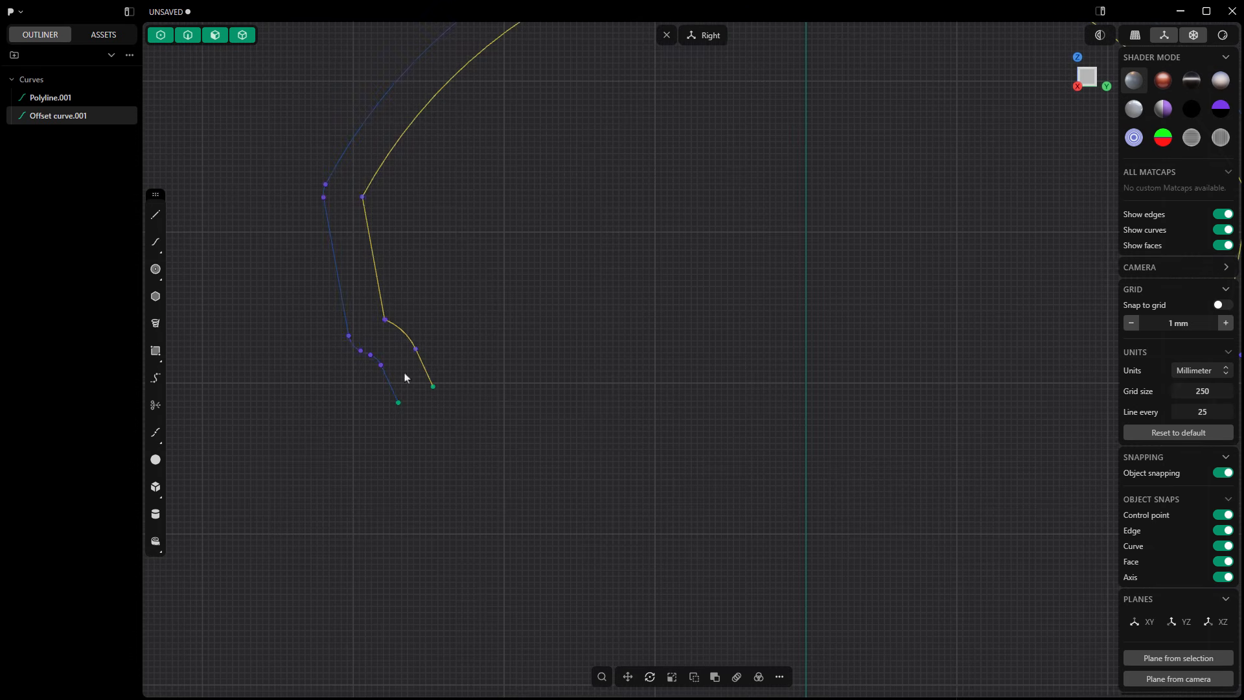
{"action": "left_click", "coordinate": [156, 215]}
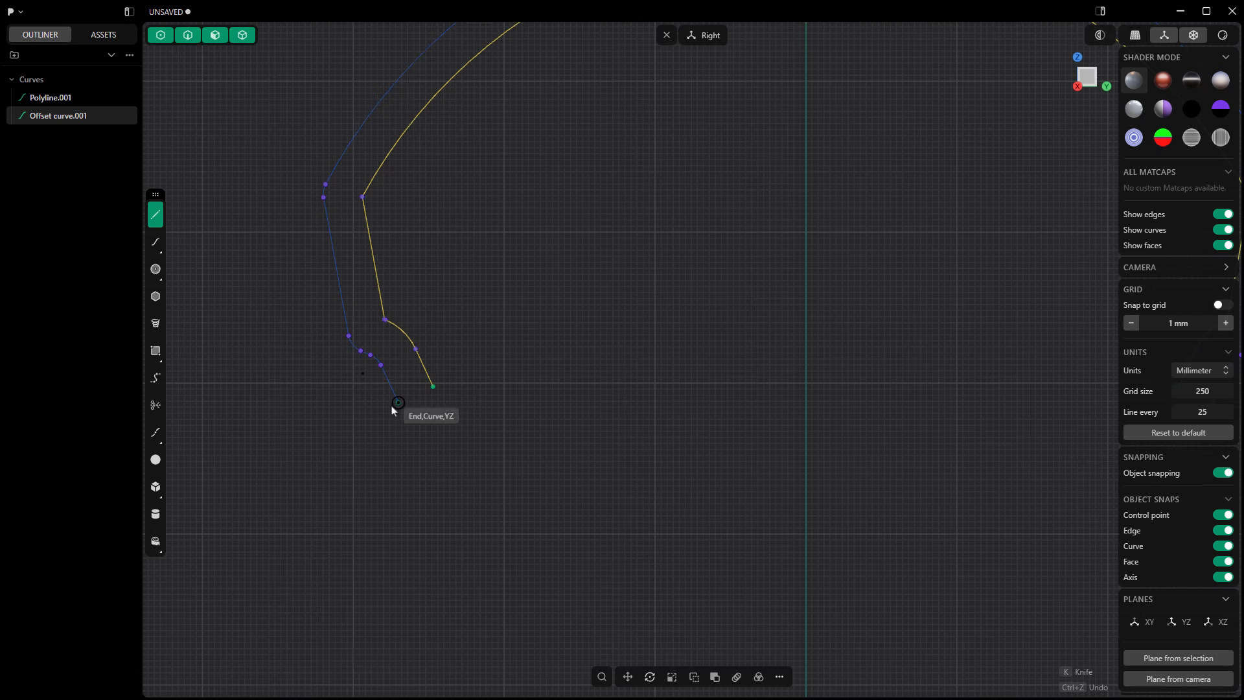
{"action": "left_click", "coordinate": [399, 402]}
{"action": "left_click", "coordinate": [432, 386]}
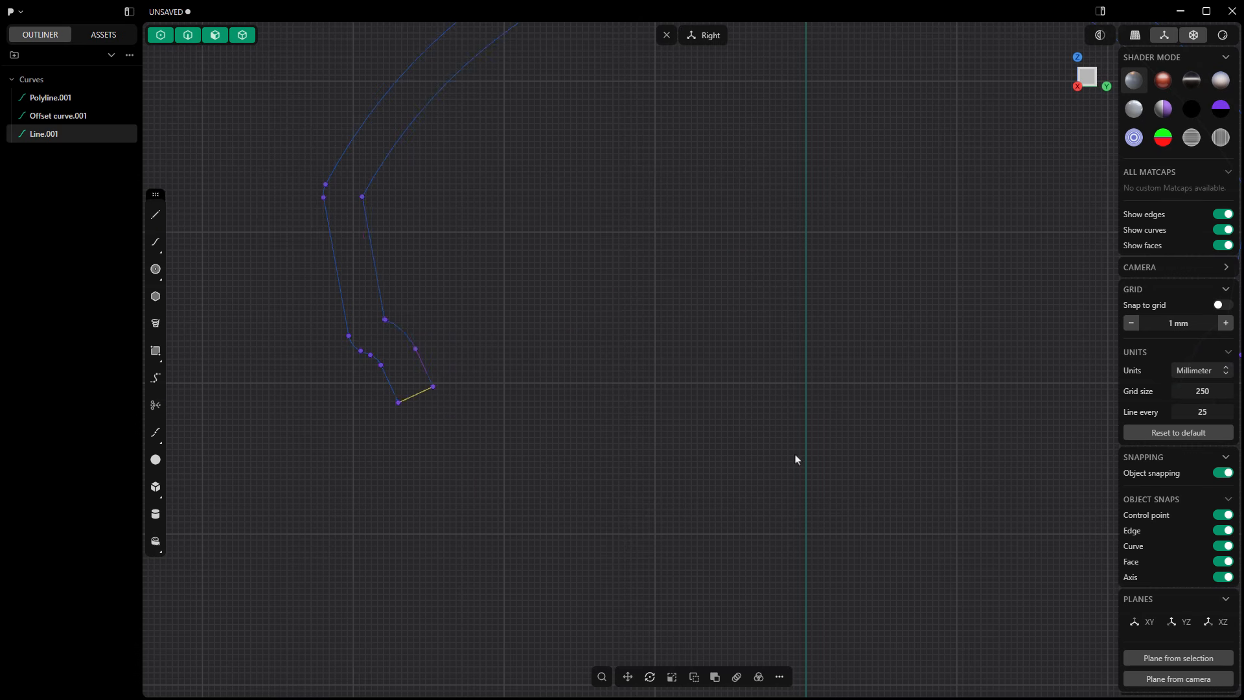
Step: Close the lower end of the right sidewall with a line between the offset curve's and outer curve's endpoints
{"action": "middle_click_drag", "start_coordinate": [972, 451], "coordinate": [282, 452], "text": "shift"}
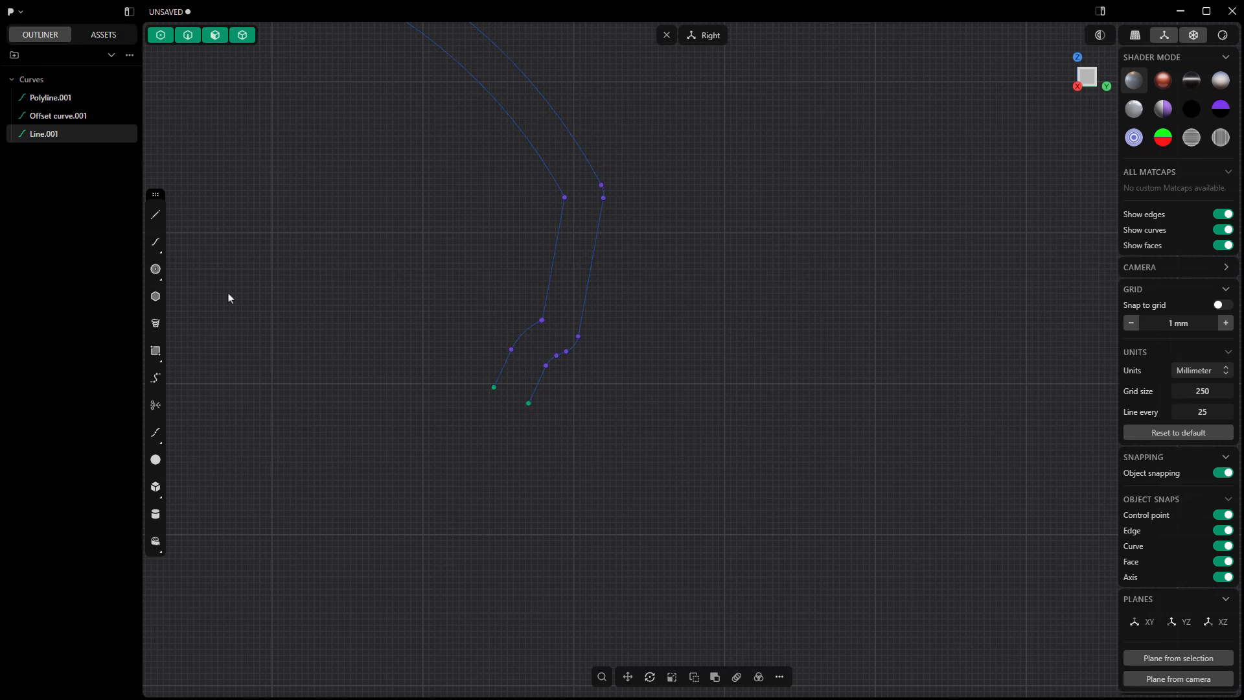
{"action": "key", "text": "l"}
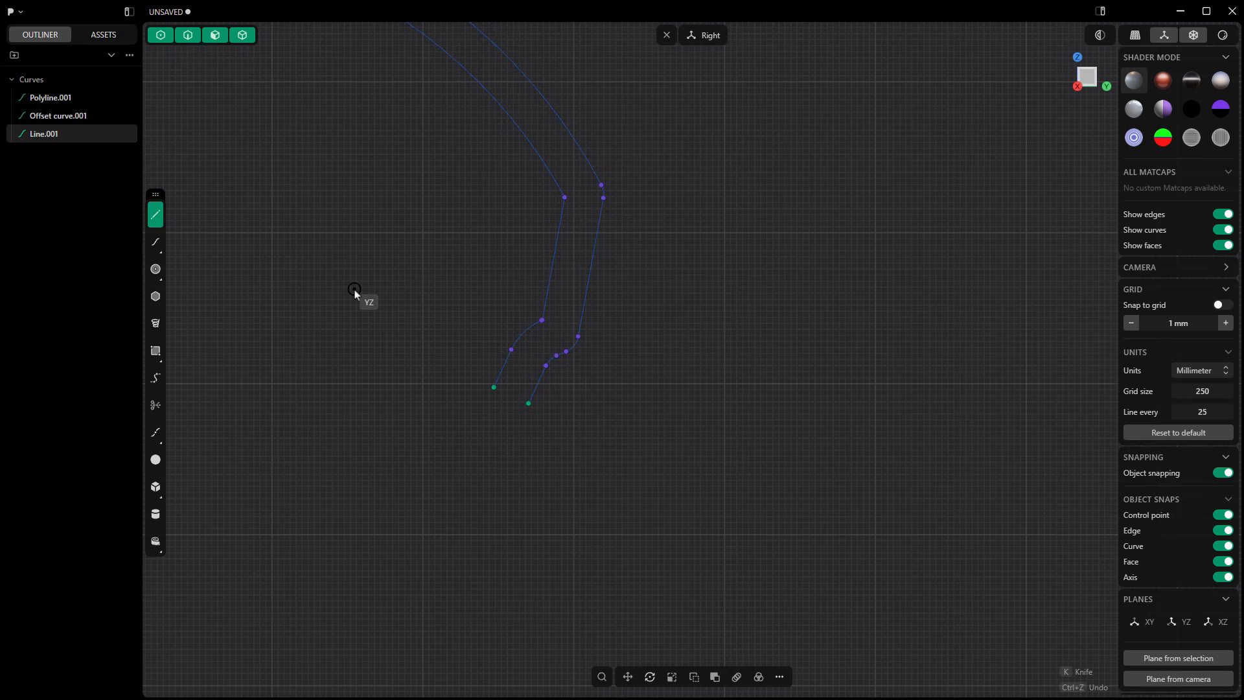
{"action": "key", "text": "Escape"}
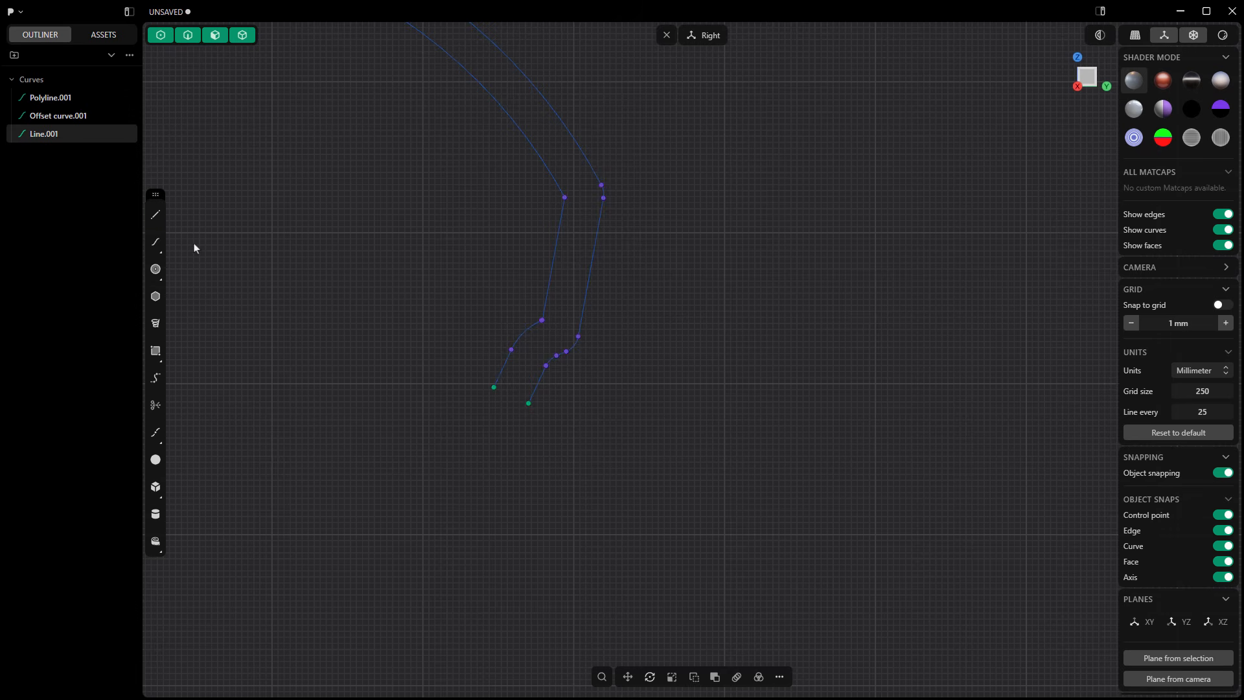
{"action": "left_click", "coordinate": [163, 221]}
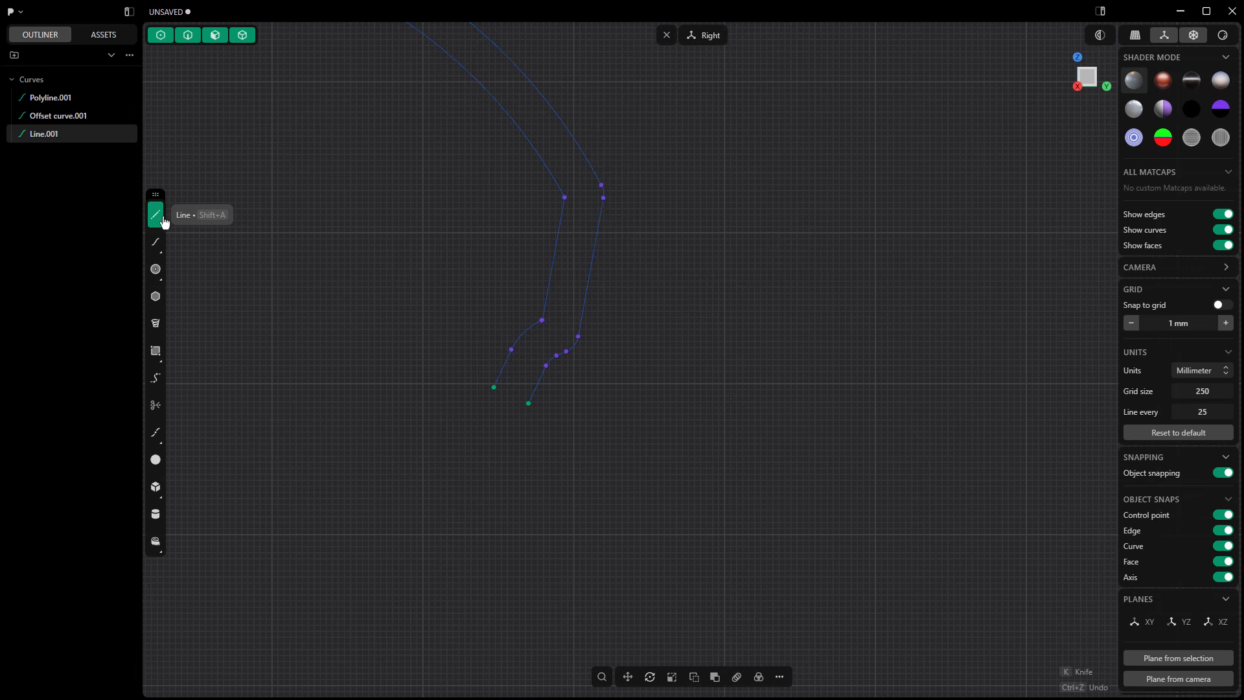
{"action": "left_click", "coordinate": [495, 388]}
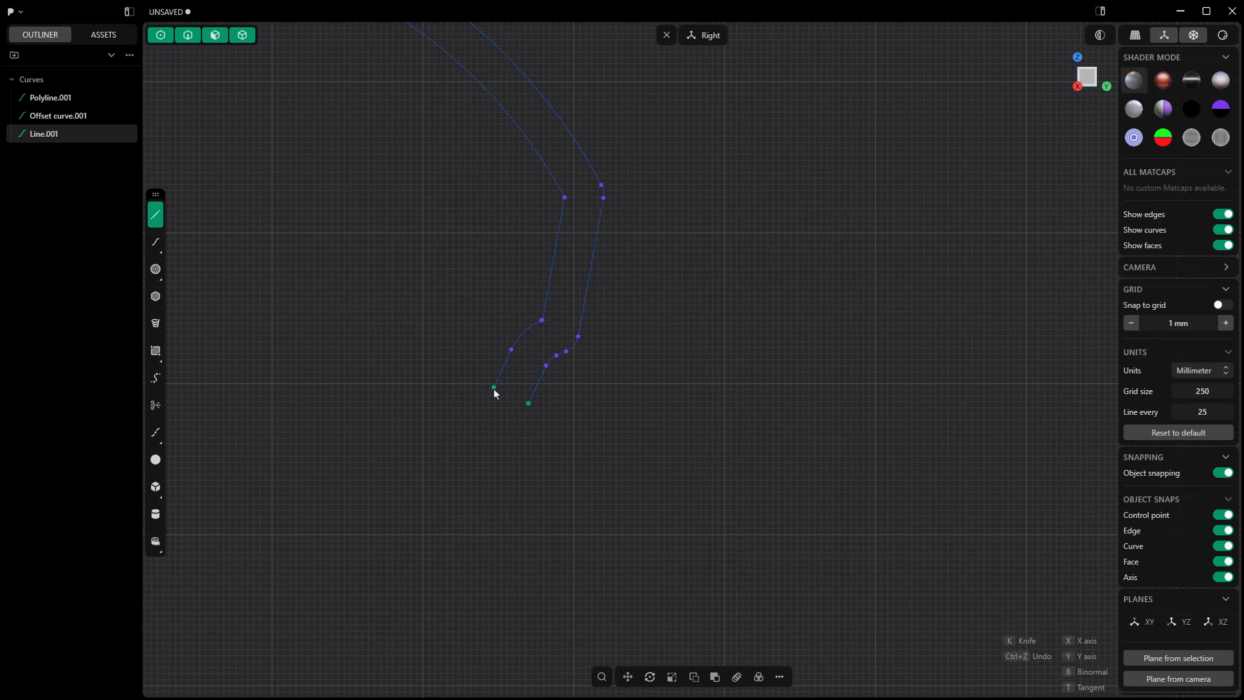
{"action": "left_click", "coordinate": [542, 440]}
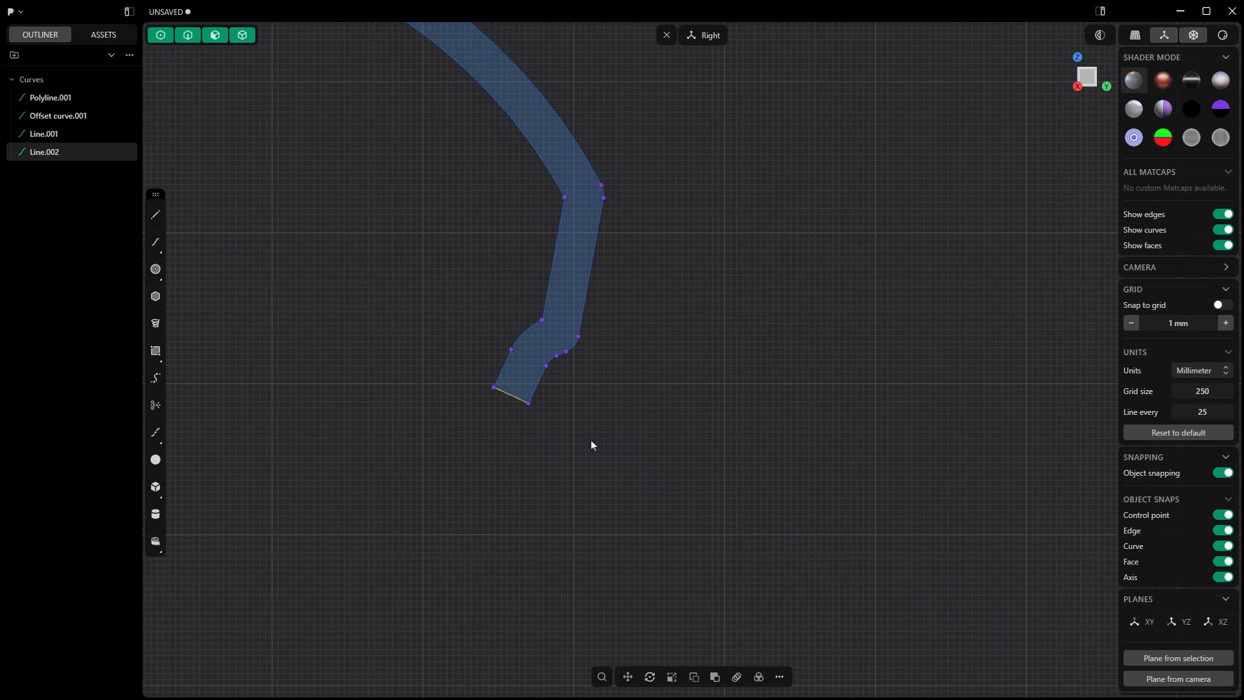
Step: Join the outer curve, the offset curve and both closing lines into one closed tire profile
{"action": "scroll", "coordinate": [680, 433], "scroll_direction": "down", "scroll_amount": 5}
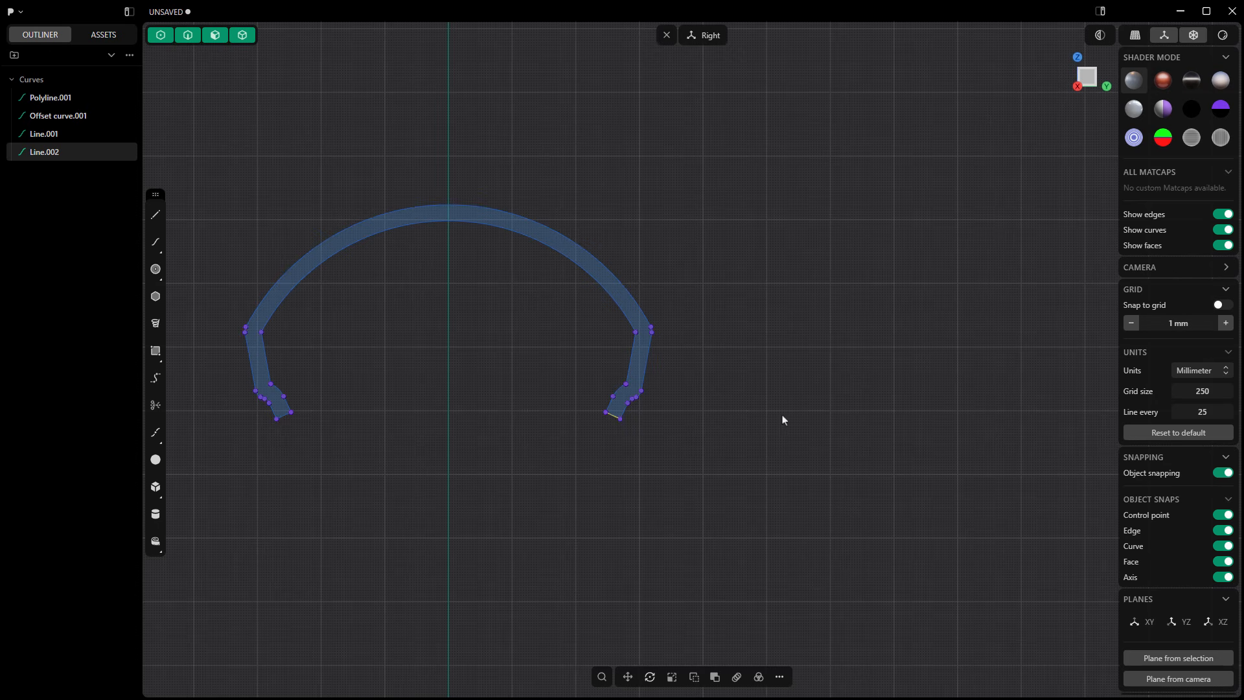
{"action": "scroll", "coordinate": [826, 425], "scroll_direction": "down", "scroll_amount": 2}
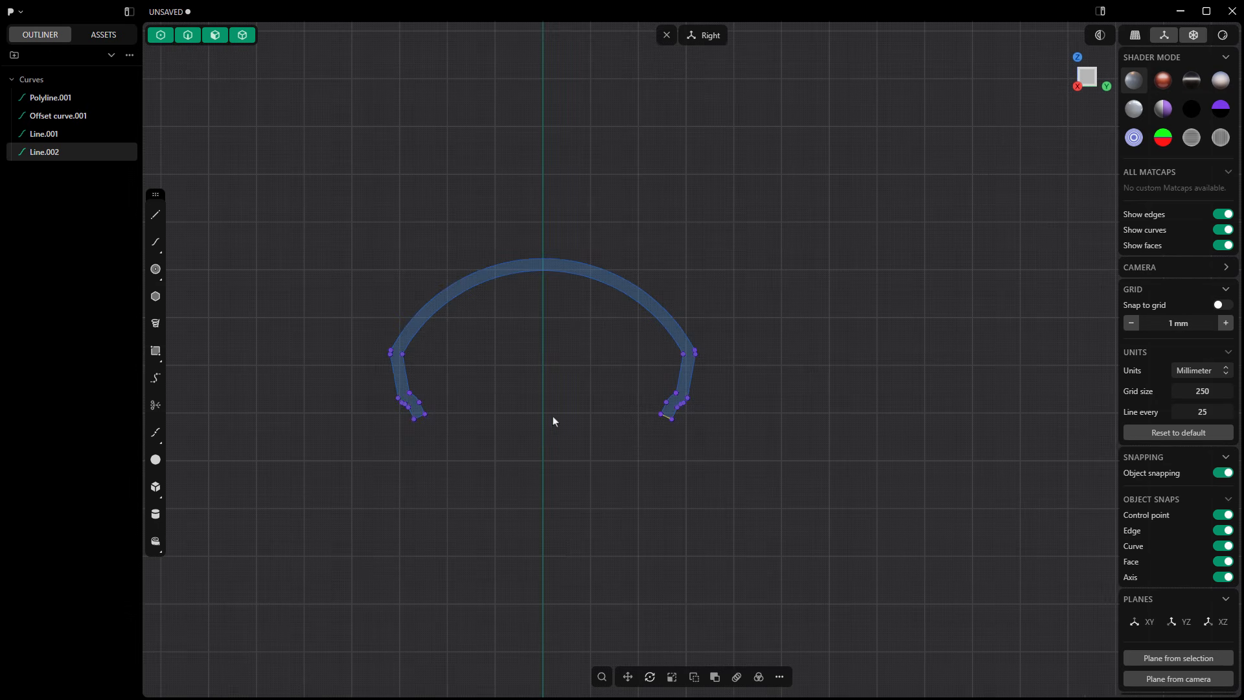
{"action": "left_click_drag", "start_coordinate": [326, 208], "coordinate": [782, 502]}
{"action": "key", "text": "e"}
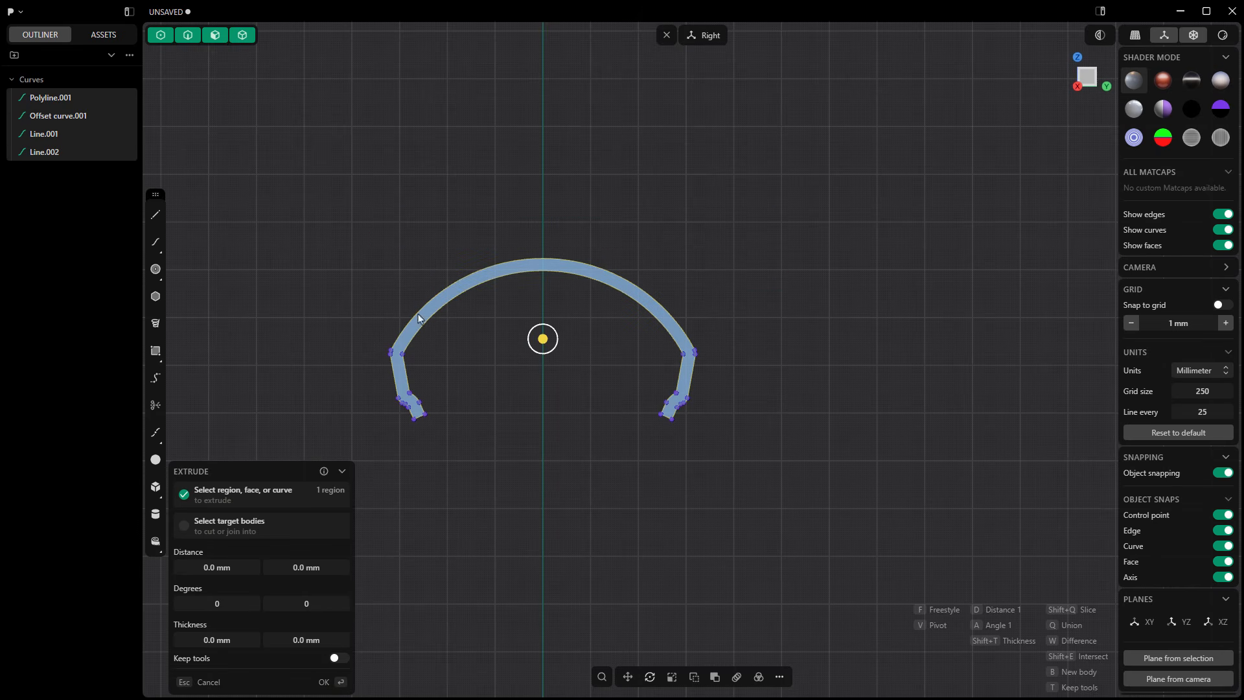
{"action": "left_click", "coordinate": [780, 679]}
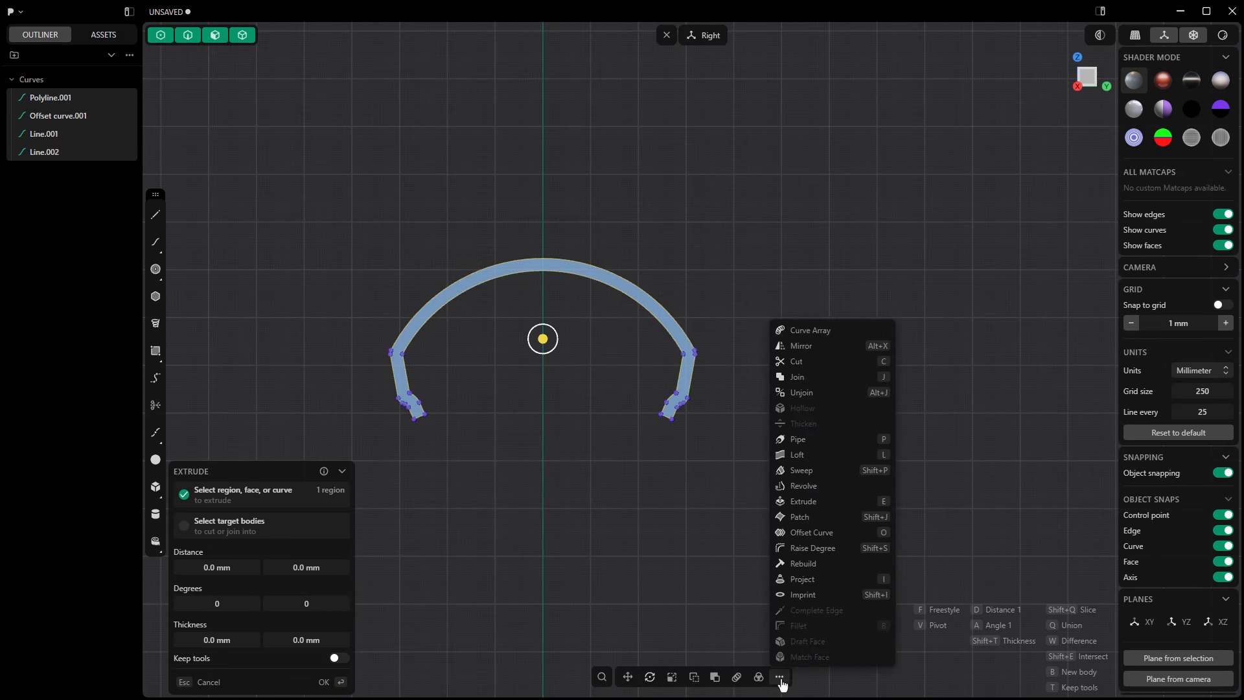
{"action": "left_click", "coordinate": [813, 381]}
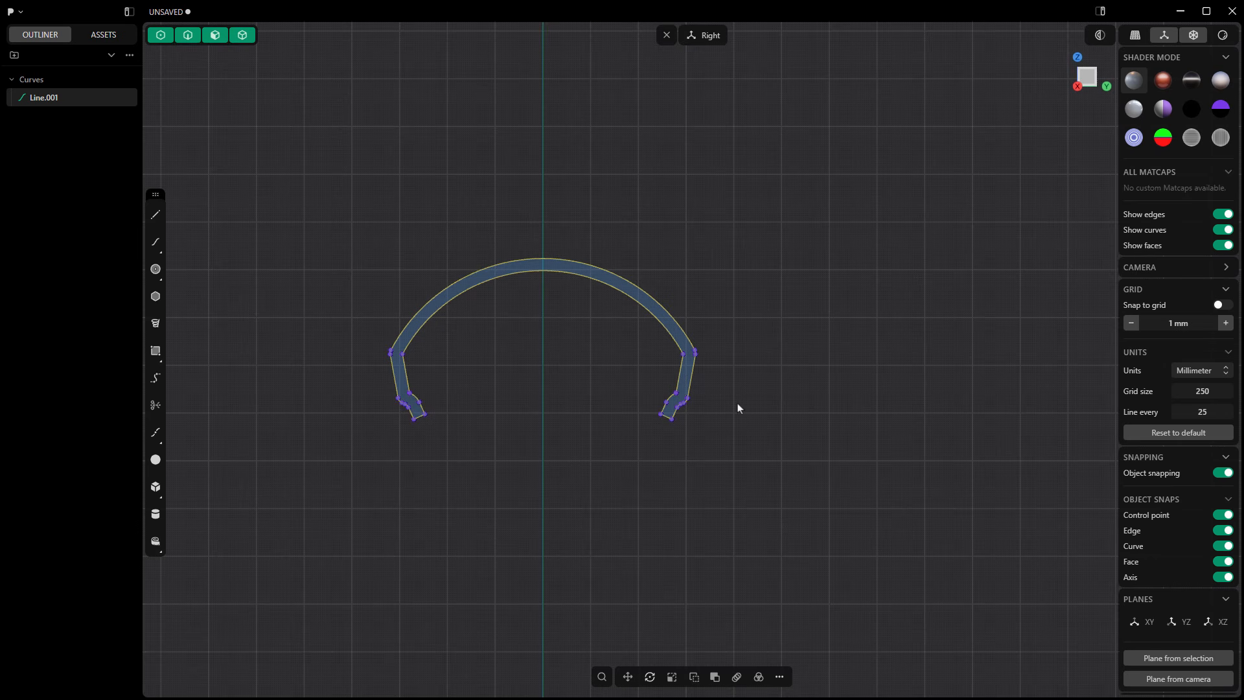
{"action": "scroll", "coordinate": [673, 268], "scroll_direction": "down", "scroll_amount": 5}
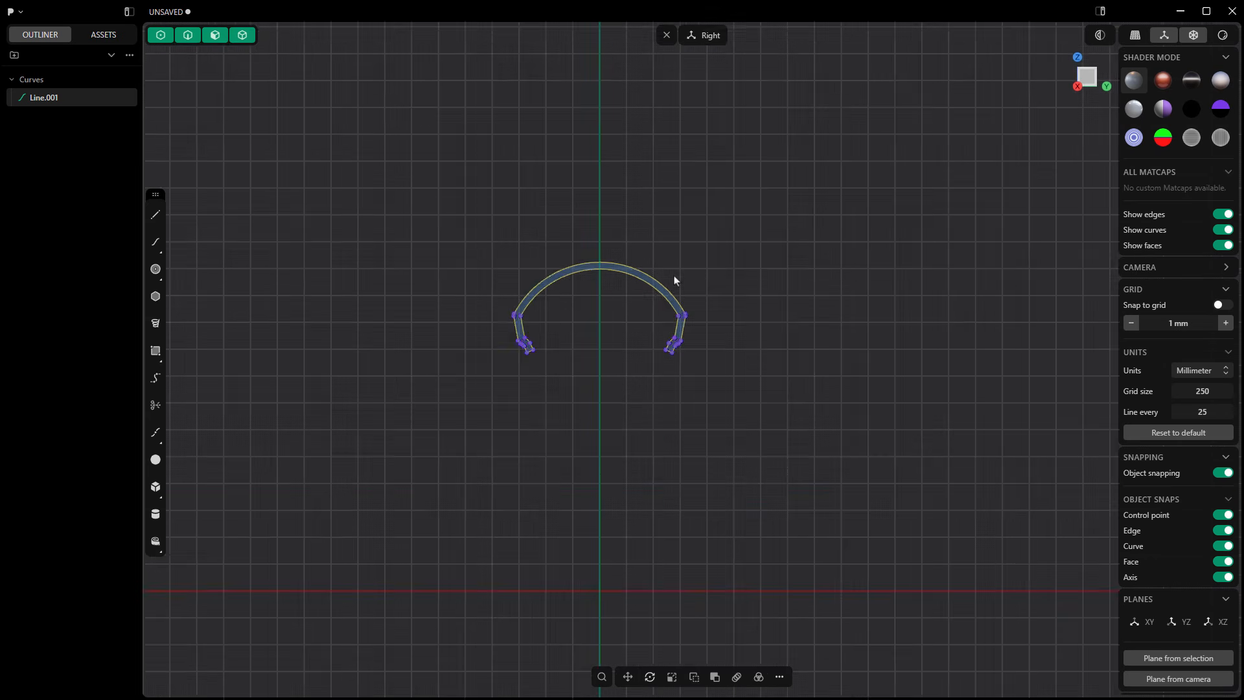
{"action": "middle_click_drag", "start_coordinate": [653, 448], "coordinate": [713, 453]}
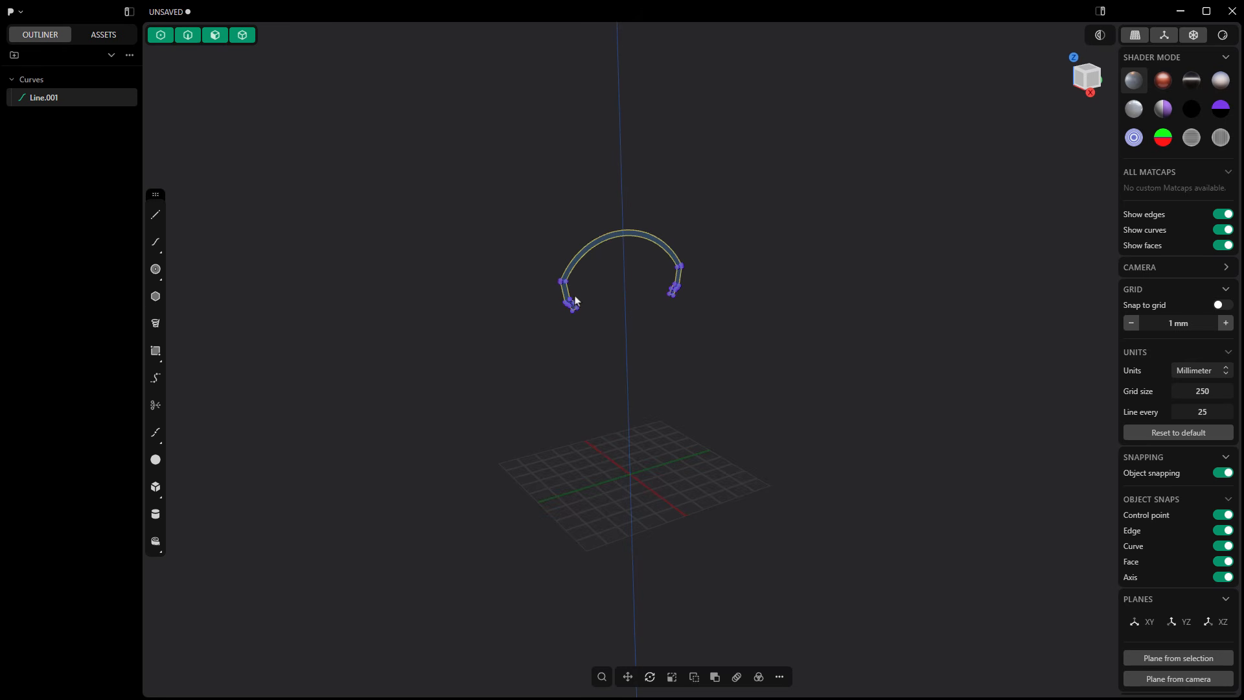
{"action": "scroll", "coordinate": [585, 262], "scroll_direction": "up", "scroll_amount": 8}
{"action": "left_click", "coordinate": [594, 252]}
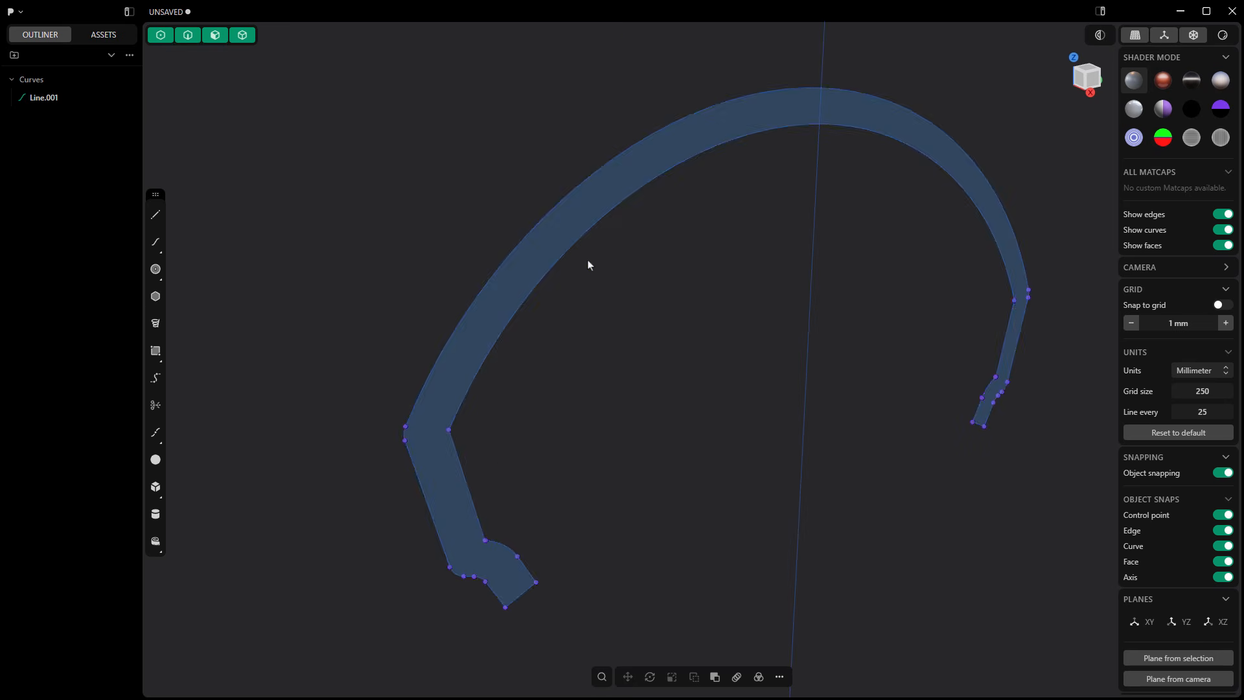
{"action": "left_click", "coordinate": [574, 215]}
{"action": "key", "text": "e"}
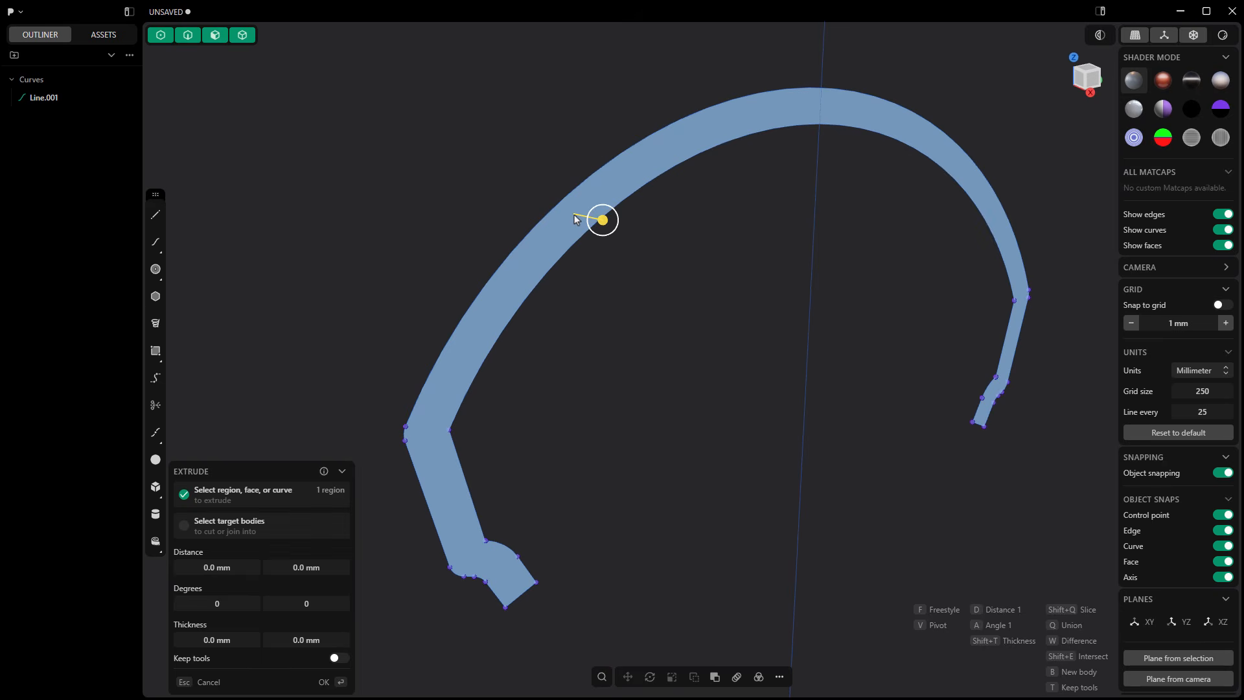
{"action": "scroll", "coordinate": [574, 219], "scroll_direction": "down", "scroll_amount": 6}
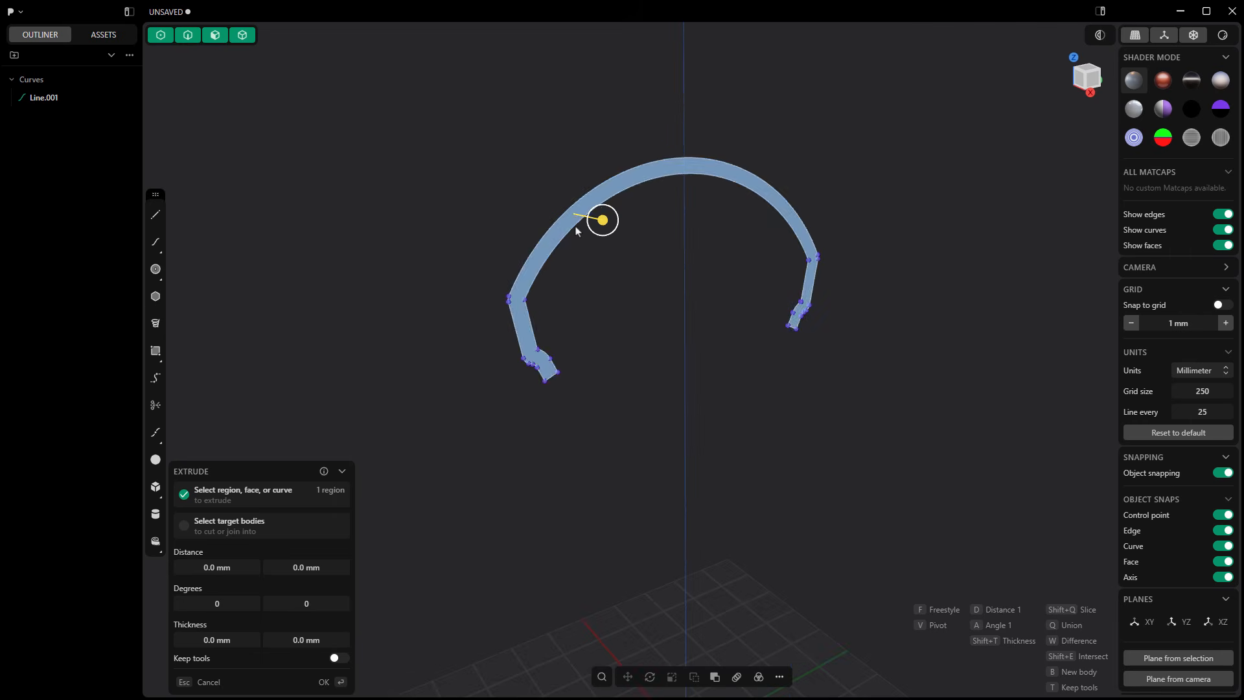
{"action": "key", "text": "Escape"}
{"action": "left_click", "coordinate": [577, 228]}
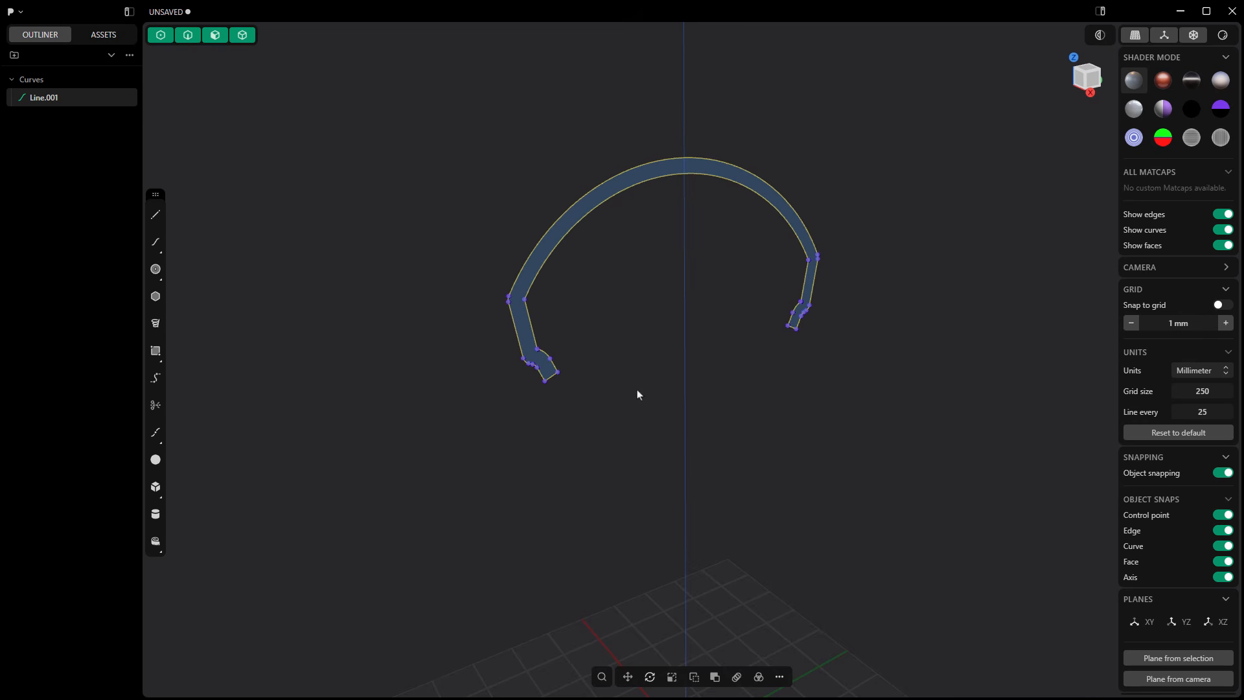
{"action": "key", "text": "e"}
{"action": "left_click_drag", "start_coordinate": [560, 219], "coordinate": [594, 241]}
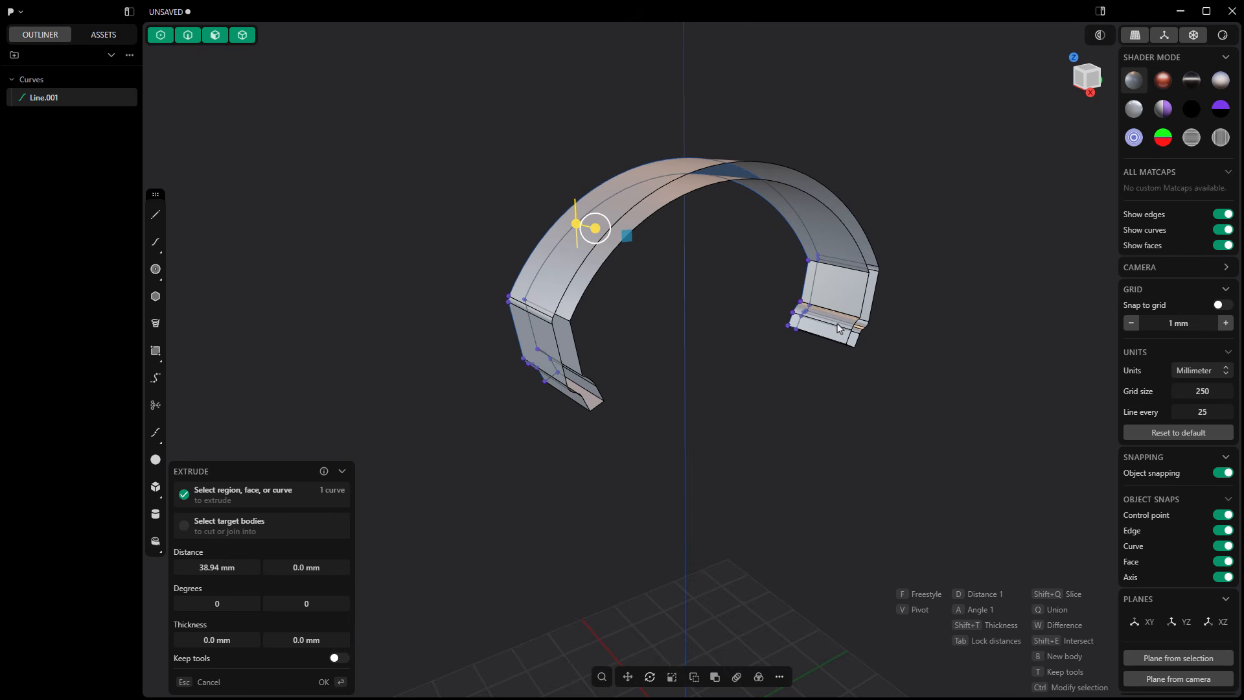
{"action": "key", "text": "Escape"}
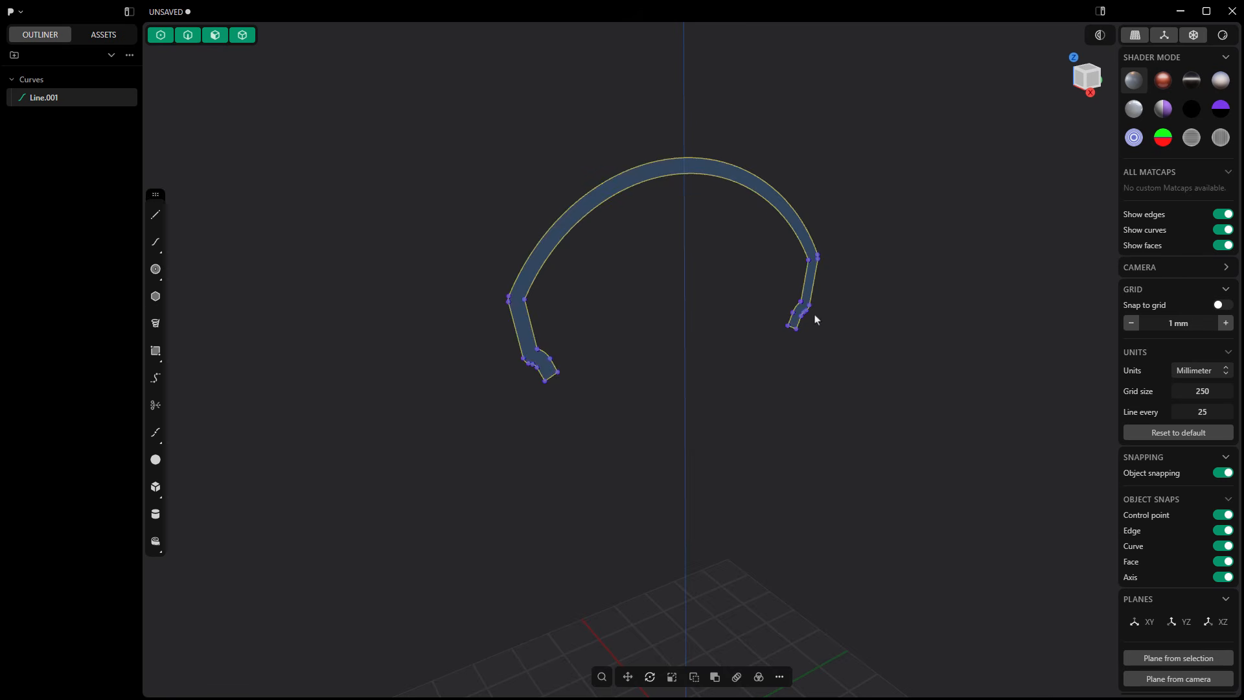
Step: Revolve the closed tire profile region 360 degrees about the Y axis into a solid tire
{"action": "left_click", "coordinate": [557, 235]}
{"action": "key", "text": "e"}
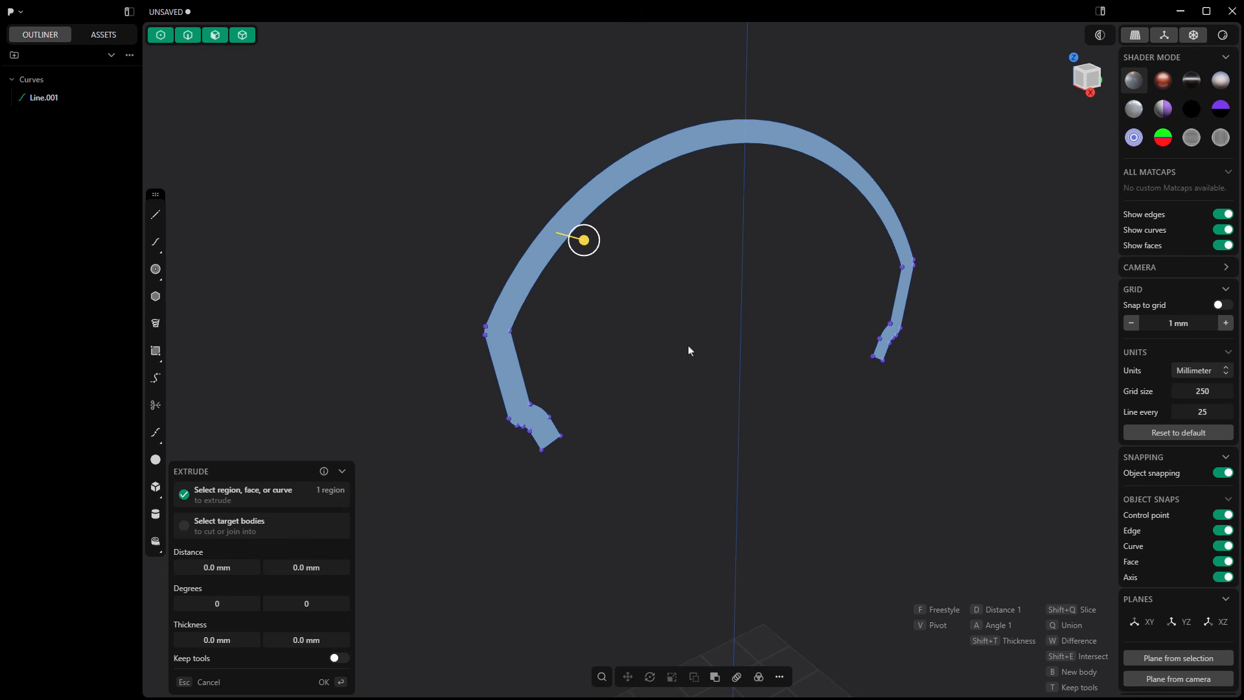
{"action": "scroll", "coordinate": [629, 320], "scroll_direction": "down", "scroll_amount": 2}
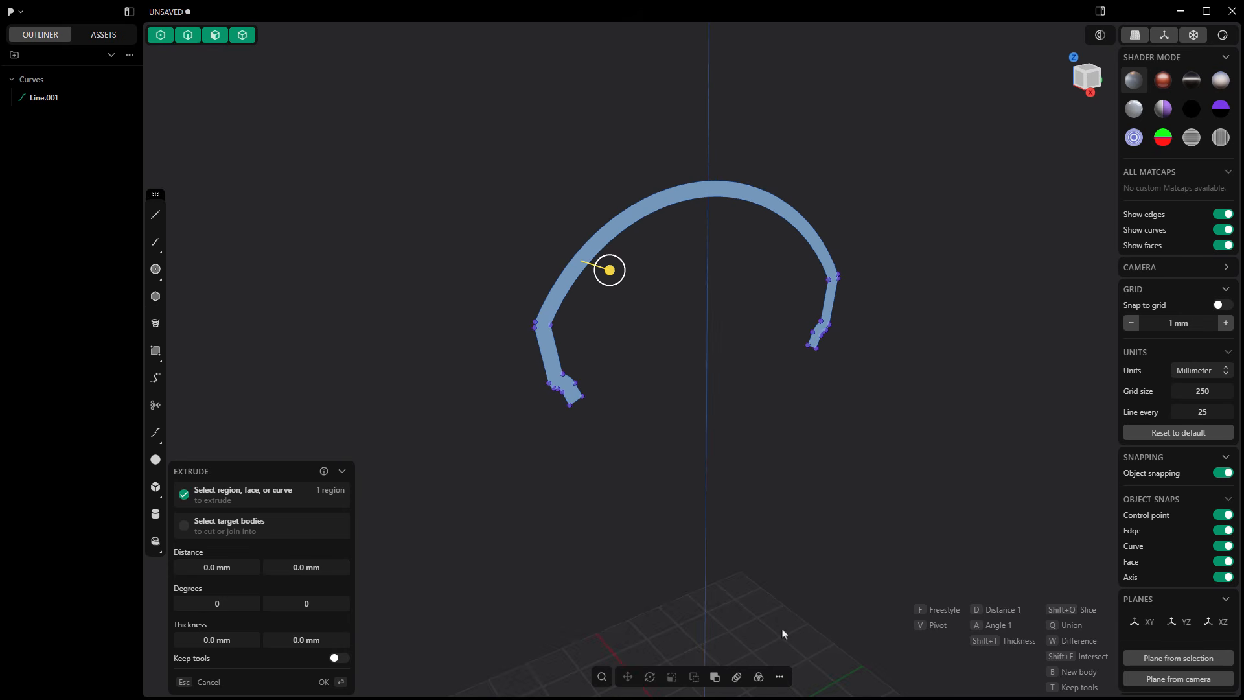
{"action": "left_click", "coordinate": [779, 678]}
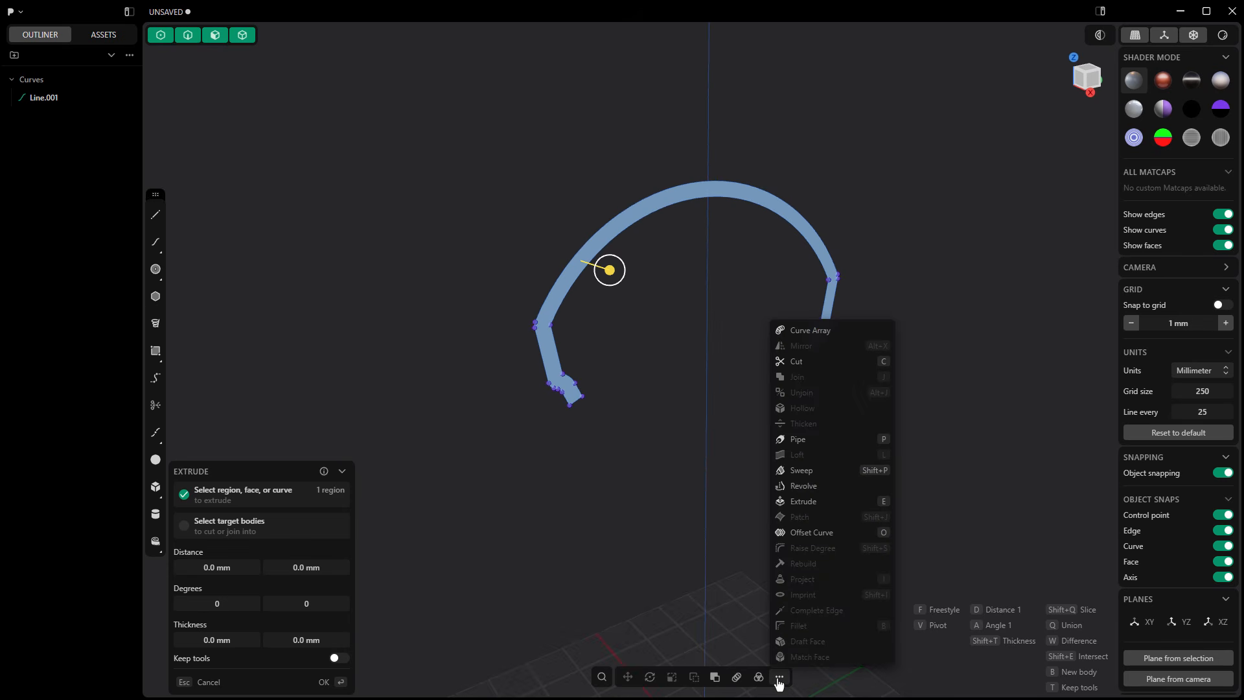
{"action": "left_click", "coordinate": [820, 486]}
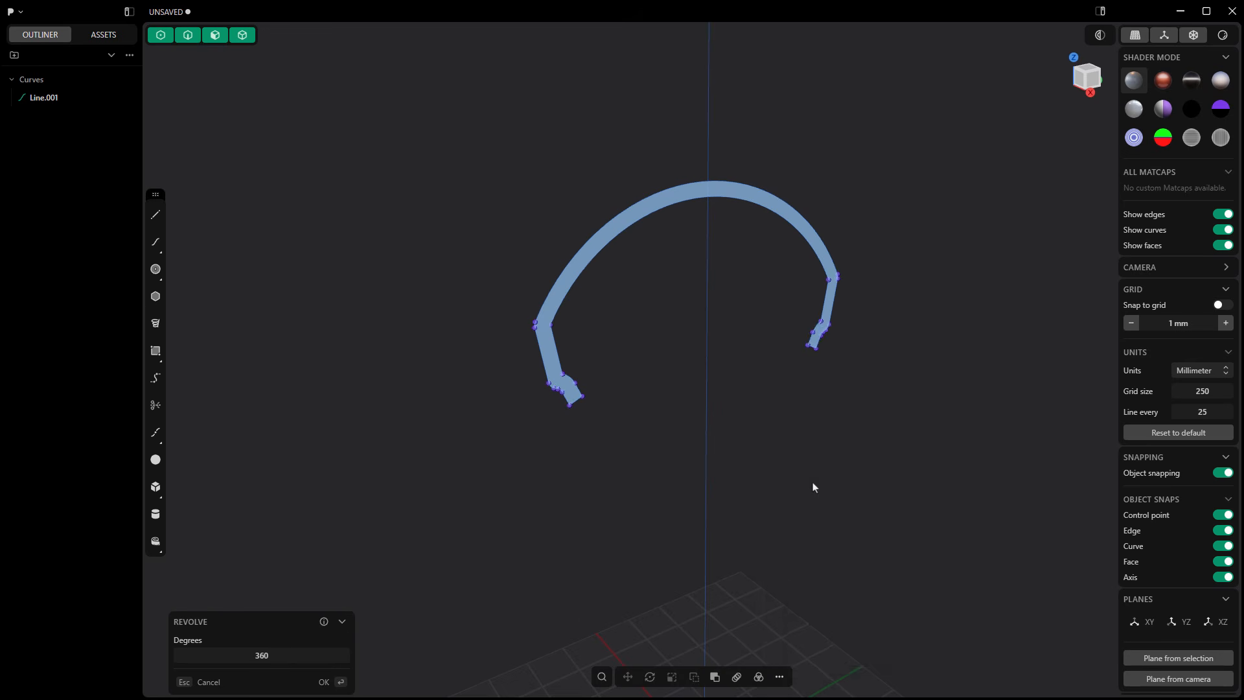
{"action": "scroll", "coordinate": [774, 455], "scroll_direction": "down", "scroll_amount": 3}
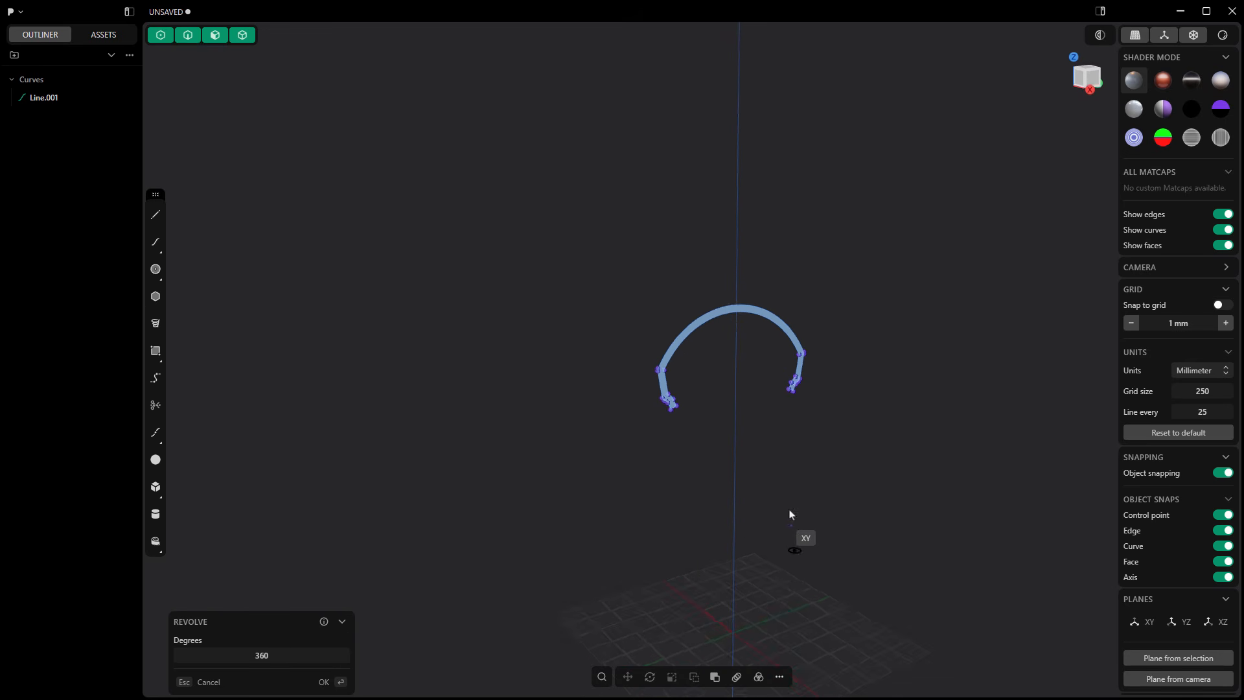
{"action": "middle_click_drag", "start_coordinate": [790, 515], "coordinate": [753, 416], "text": "shift"}
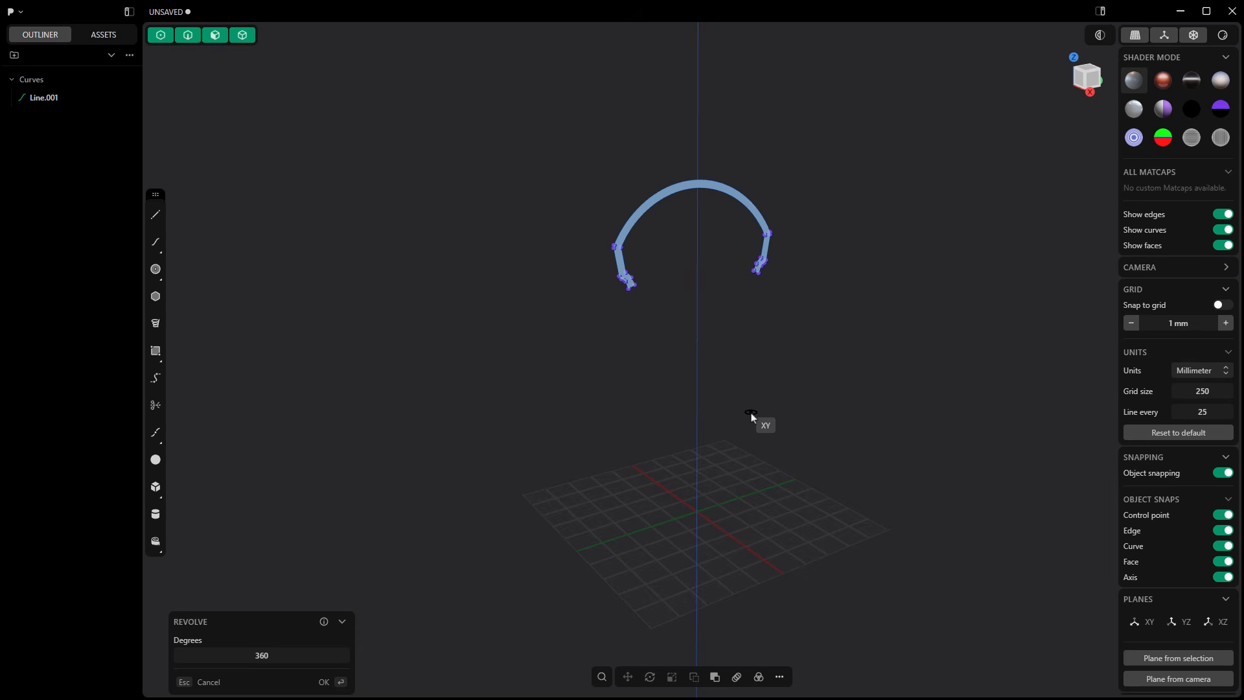
{"action": "left_click", "coordinate": [675, 519]}
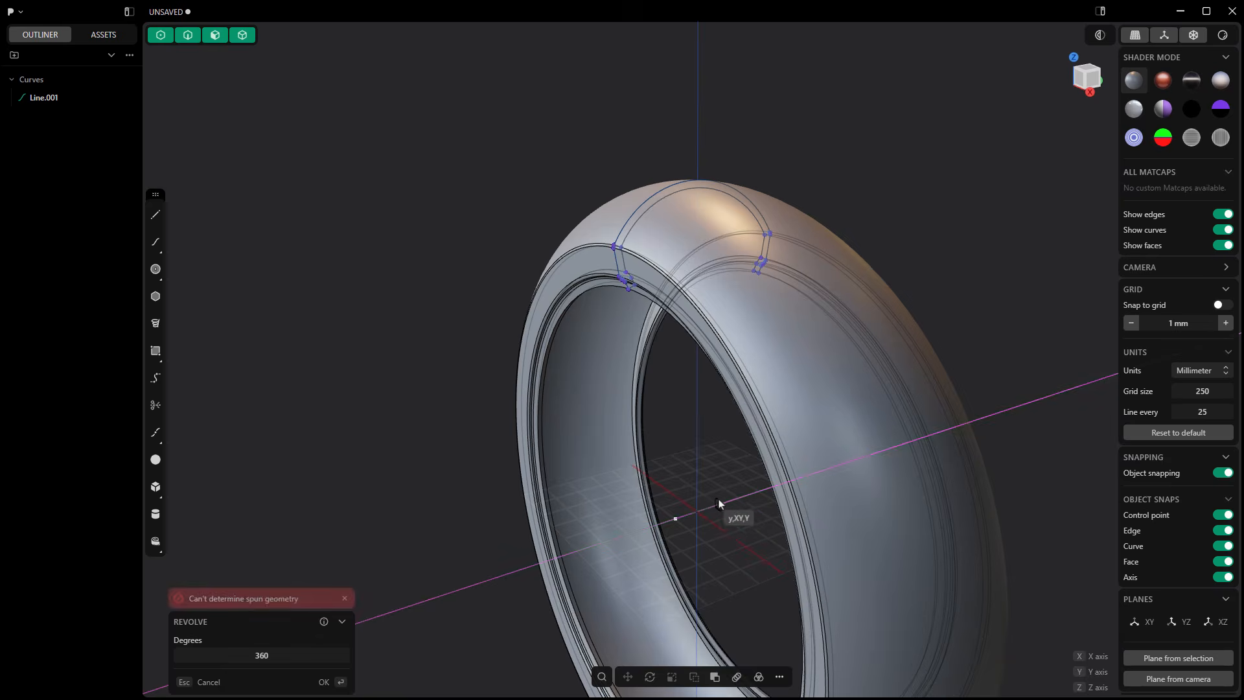
{"action": "left_click", "coordinate": [727, 503]}
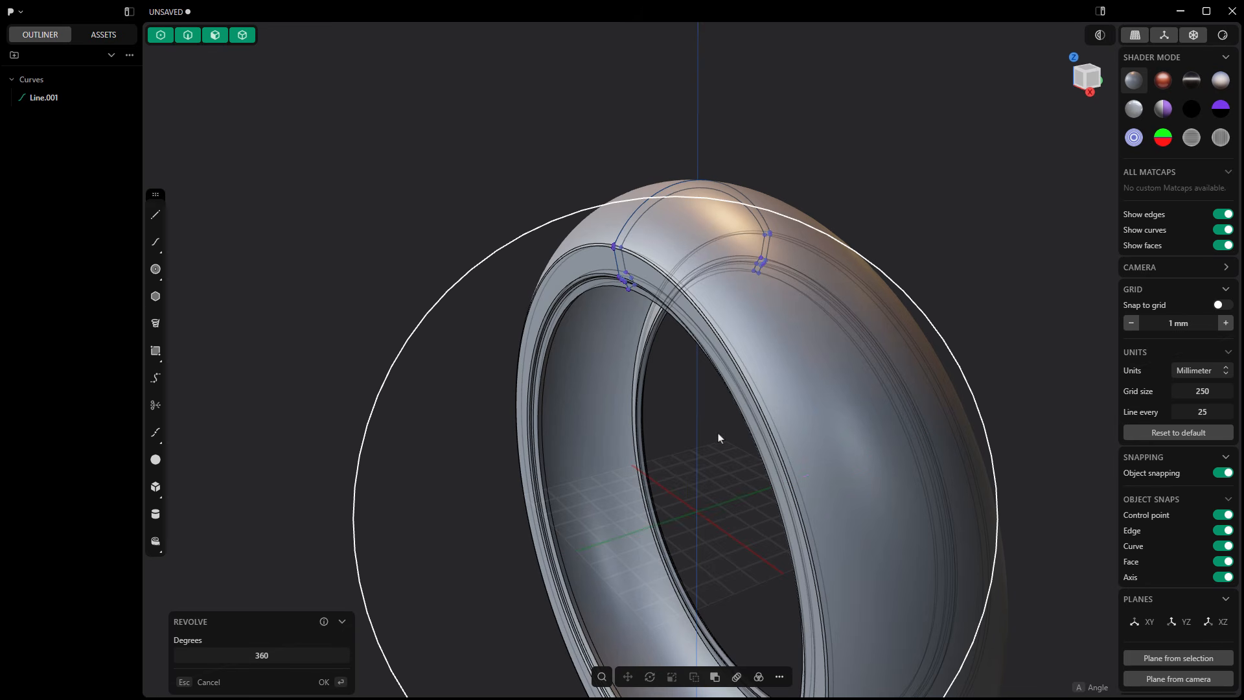
{"action": "key", "text": "Return"}
Step: Hide the profile curve and turn off the see-through display of the tire's hidden edges
{"action": "scroll", "coordinate": [687, 415], "scroll_direction": "down", "scroll_amount": 3}
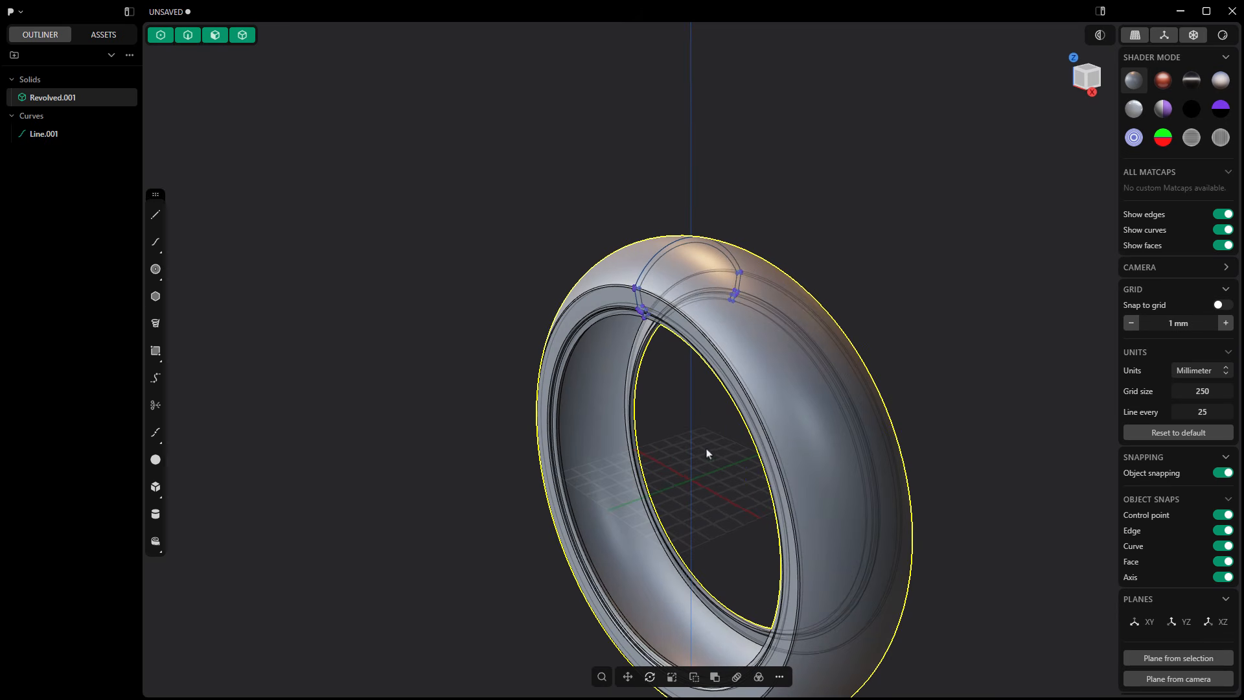
{"action": "left_click", "coordinate": [93, 133]}
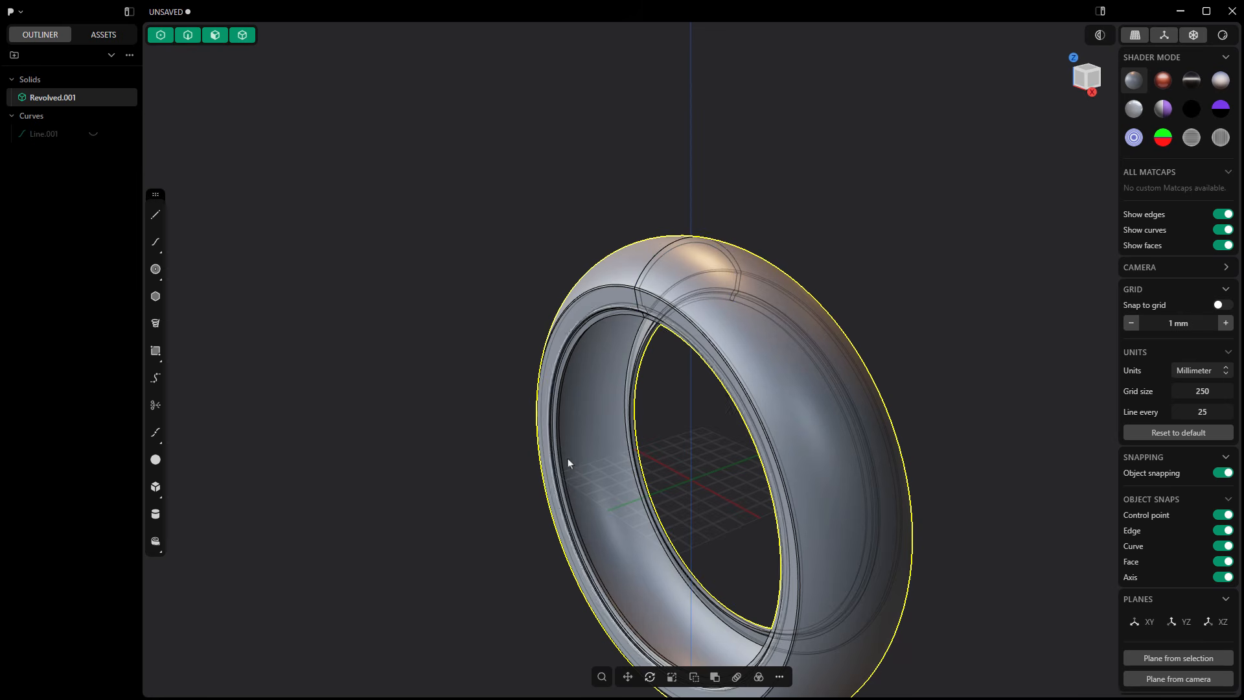
{"action": "middle_click_drag", "start_coordinate": [567, 457], "coordinate": [635, 414]}
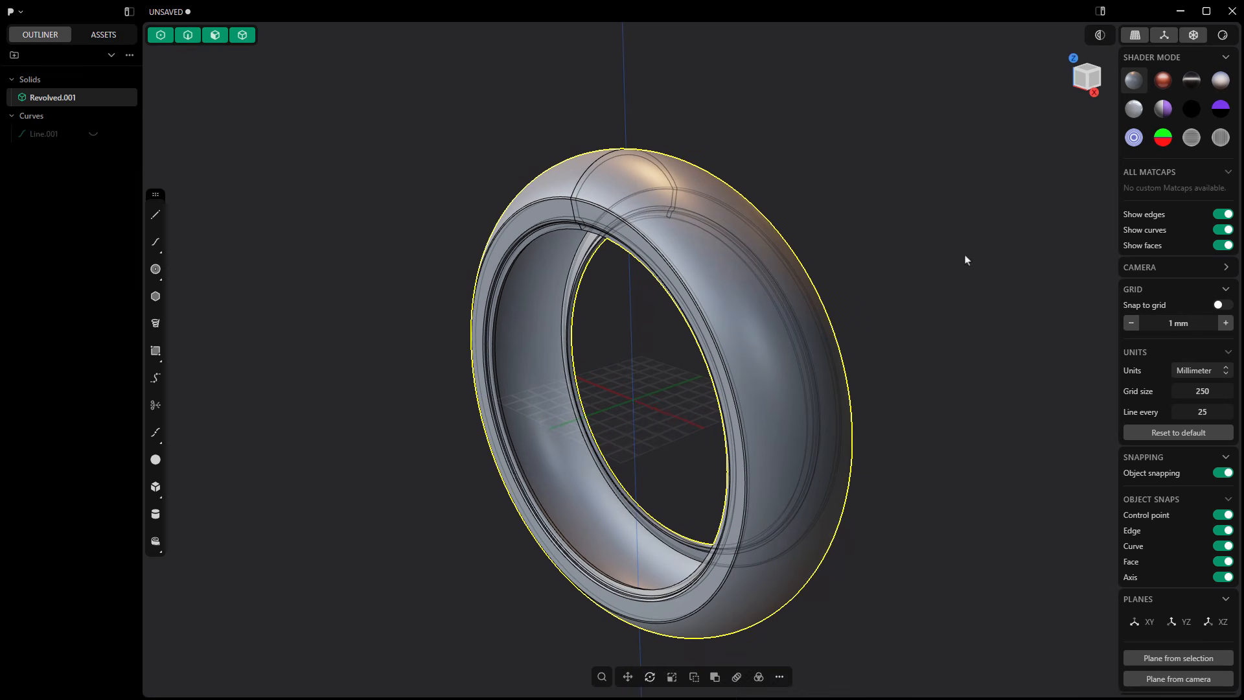
{"action": "left_click", "coordinate": [1191, 37]}
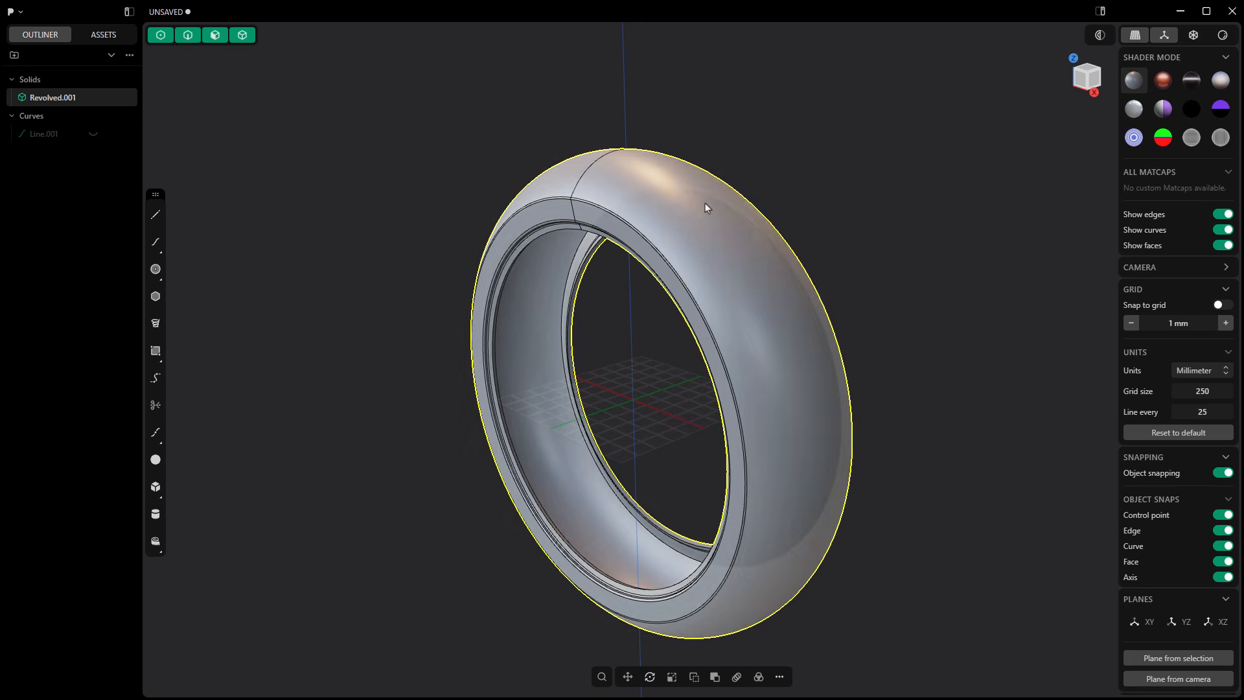
{"action": "middle_click_drag", "start_coordinate": [709, 206], "coordinate": [833, 411]}
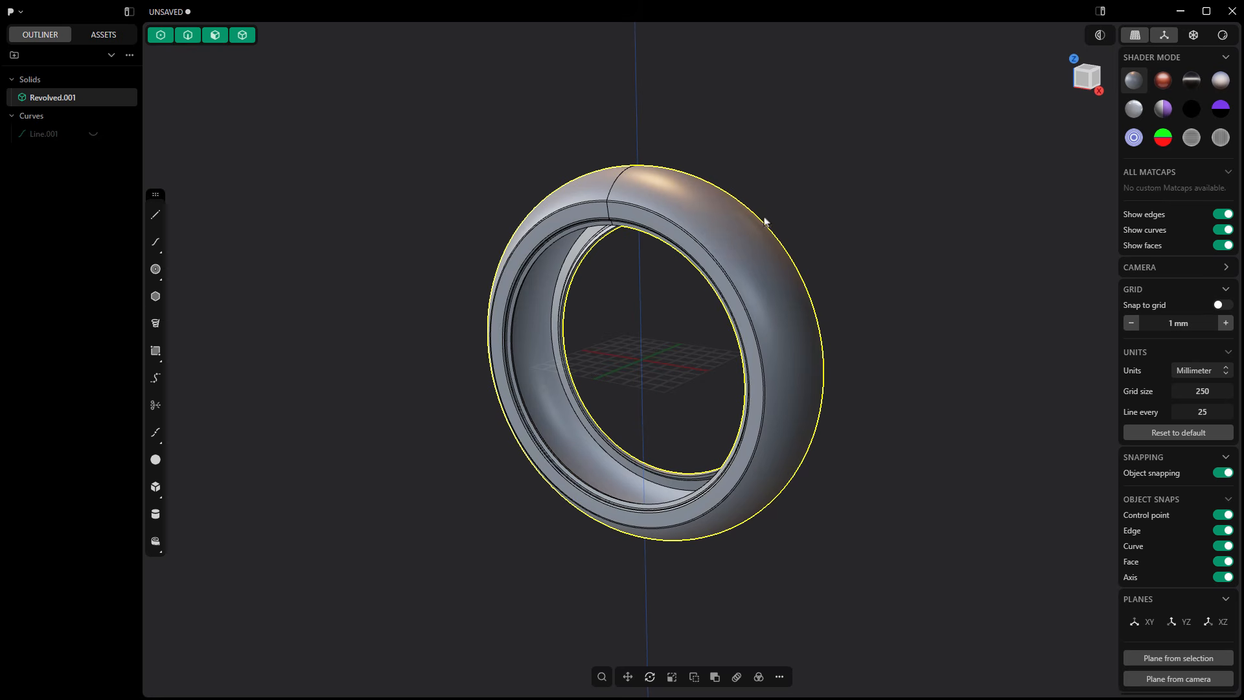
{"action": "middle_click_drag", "start_coordinate": [861, 491], "coordinate": [822, 496]}
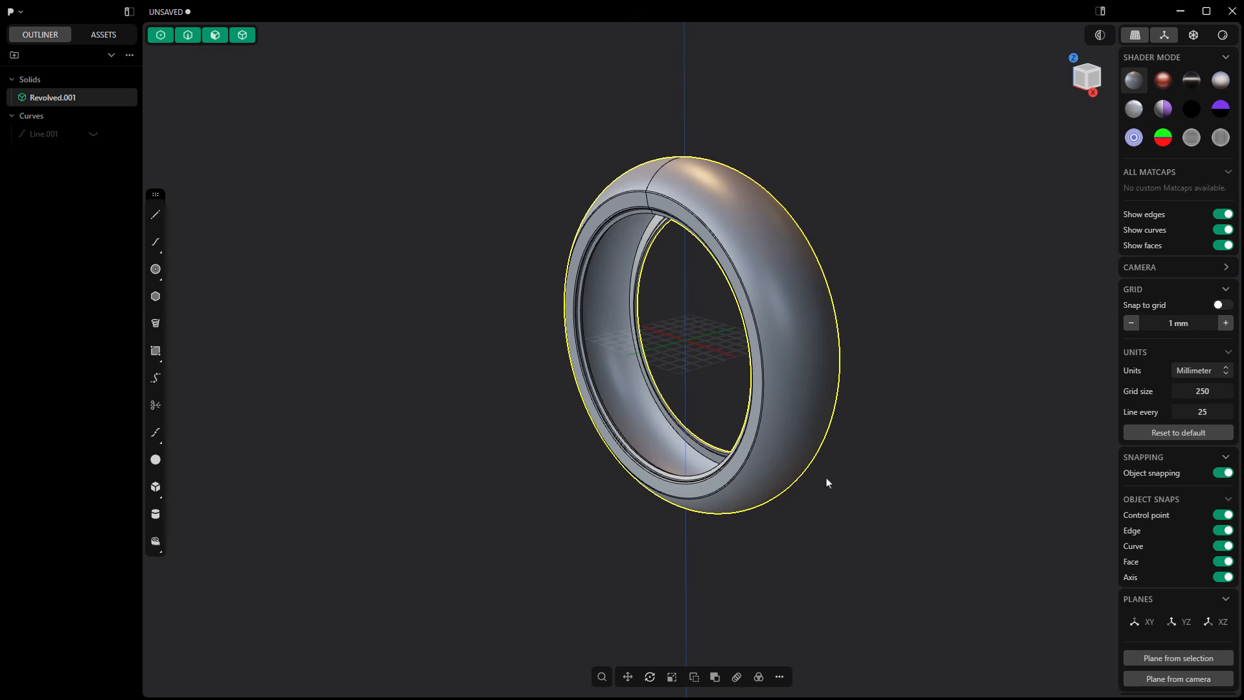
{"action": "scroll", "coordinate": [898, 378], "scroll_direction": "down", "scroll_amount": 2}
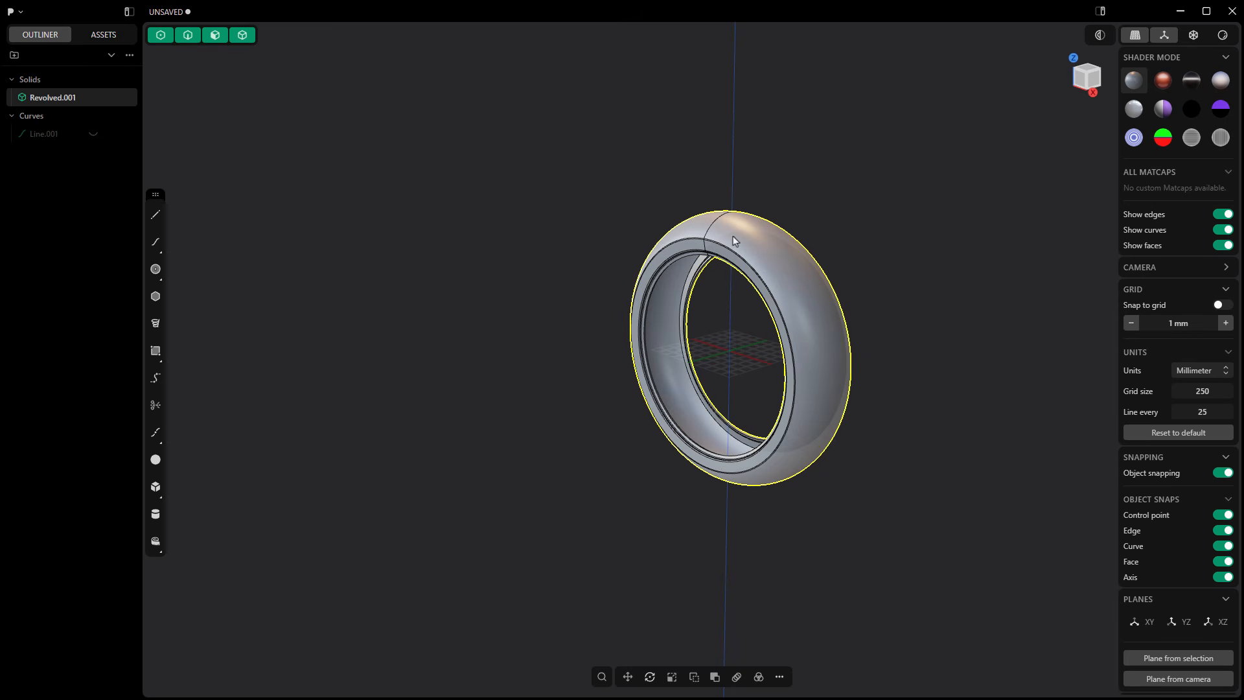
{"action": "scroll", "coordinate": [730, 239], "scroll_direction": "up", "scroll_amount": 5}
{"action": "scroll", "coordinate": [729, 238], "scroll_direction": "up", "scroll_amount": 2}
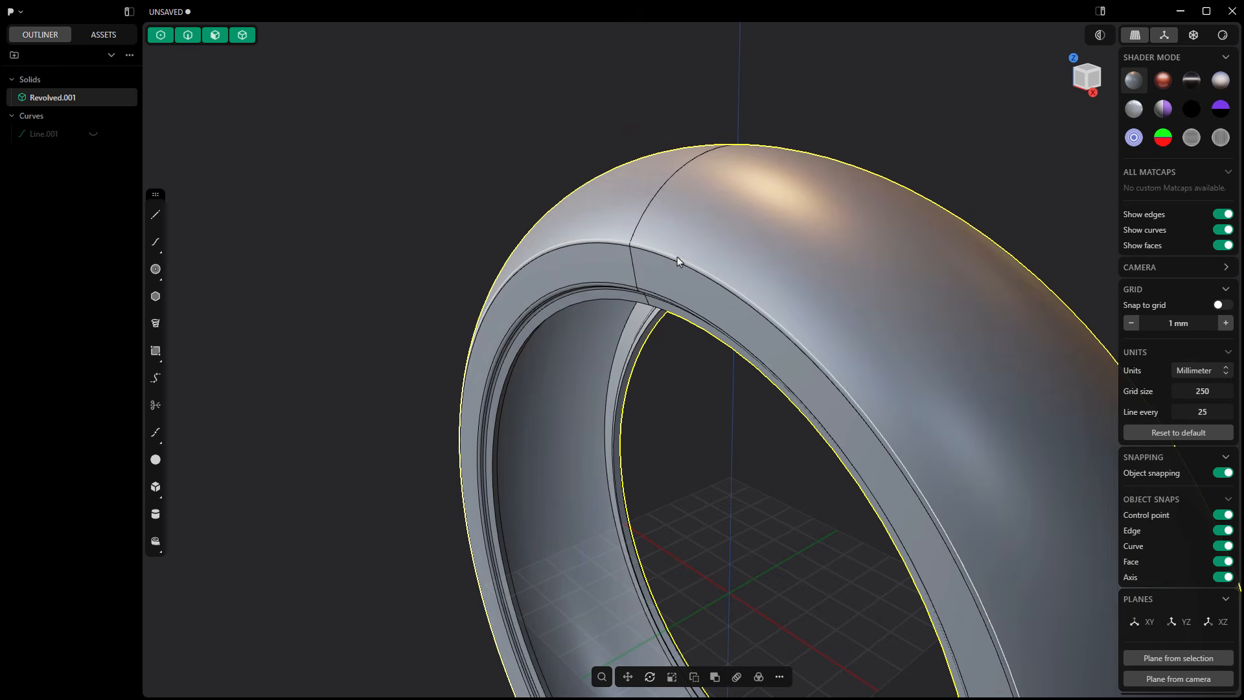
{"action": "left_click", "coordinate": [678, 256]}
{"action": "key", "text": "f"}
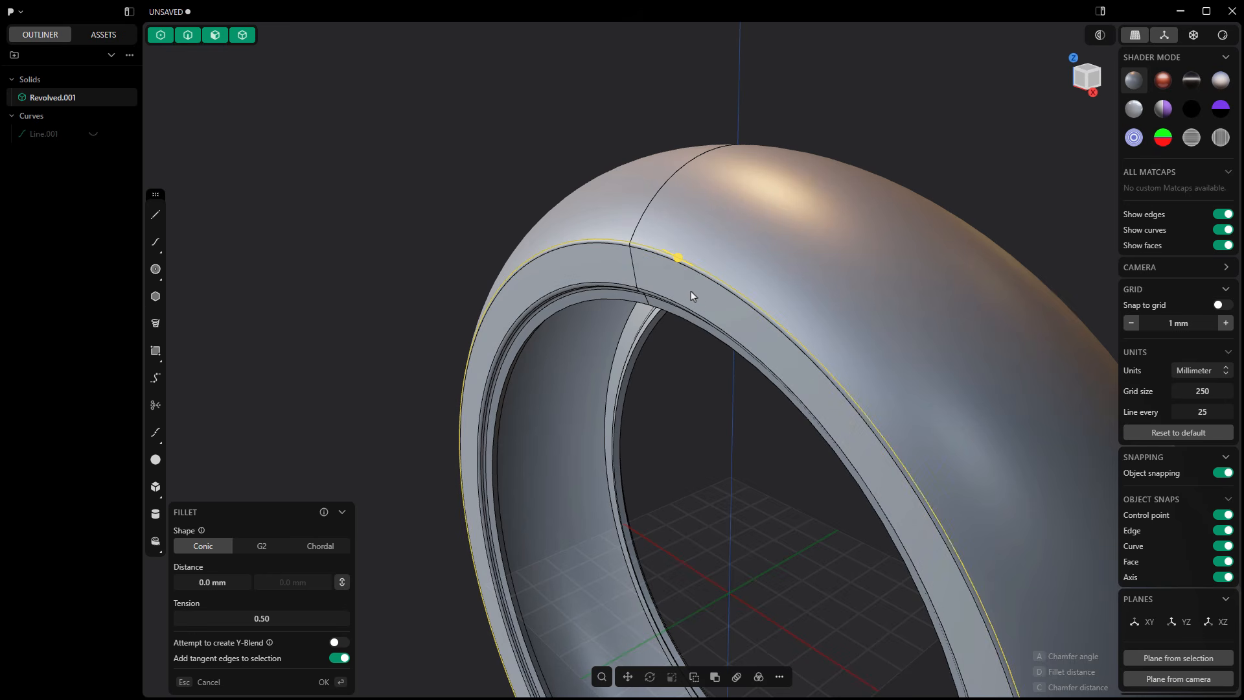
{"action": "left_click", "coordinate": [369, 172]}
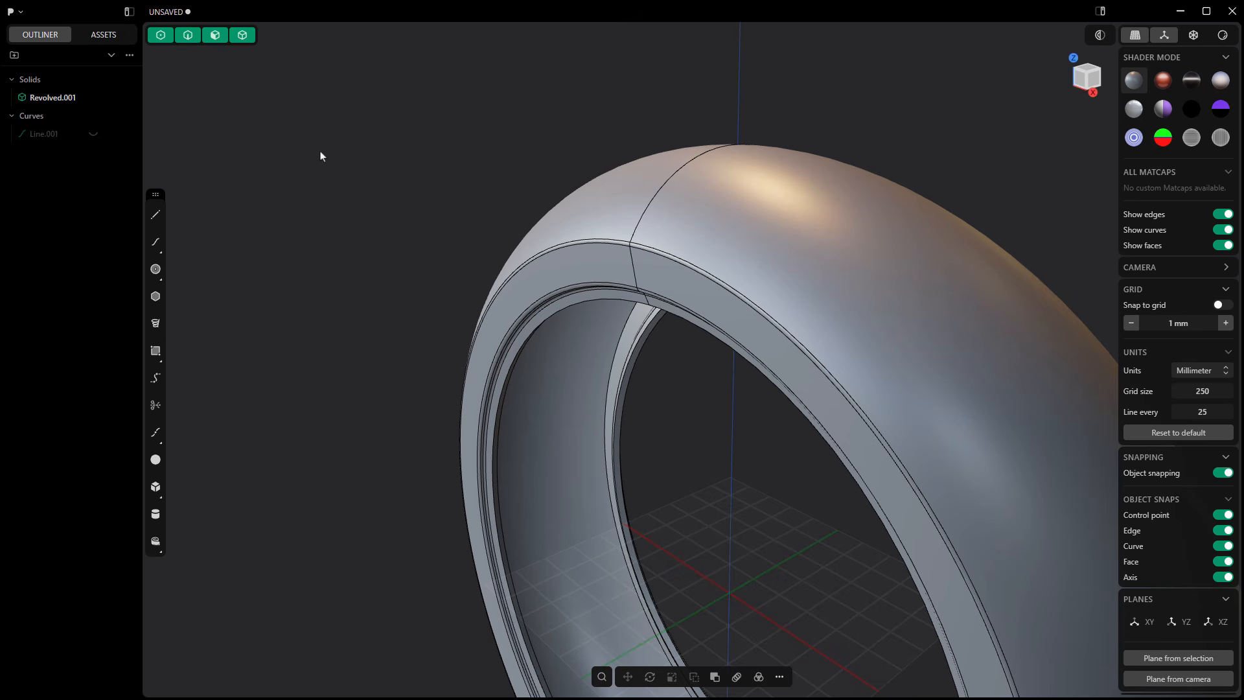
Step: Hide the revolved tire solid and show the profile curve again
{"action": "scroll", "coordinate": [316, 156], "scroll_direction": "down", "scroll_amount": 4}
{"action": "left_click", "coordinate": [104, 99]}
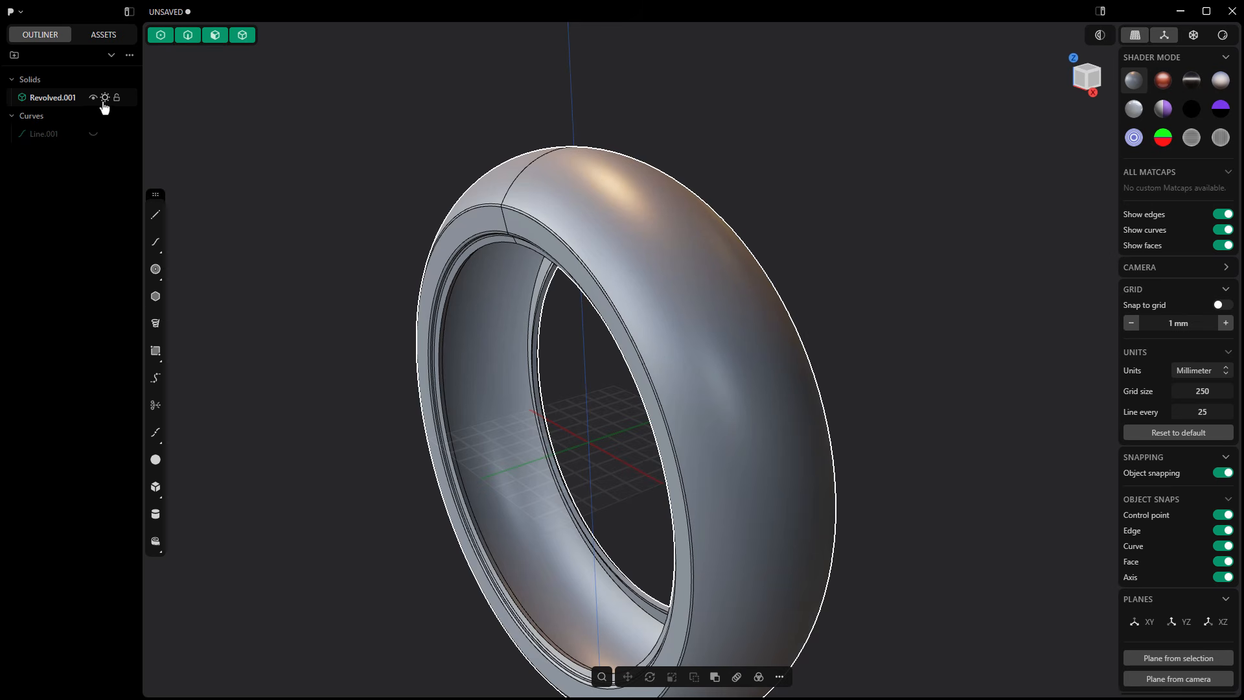
{"action": "left_click", "coordinate": [93, 97]}
{"action": "left_click", "coordinate": [93, 134]}
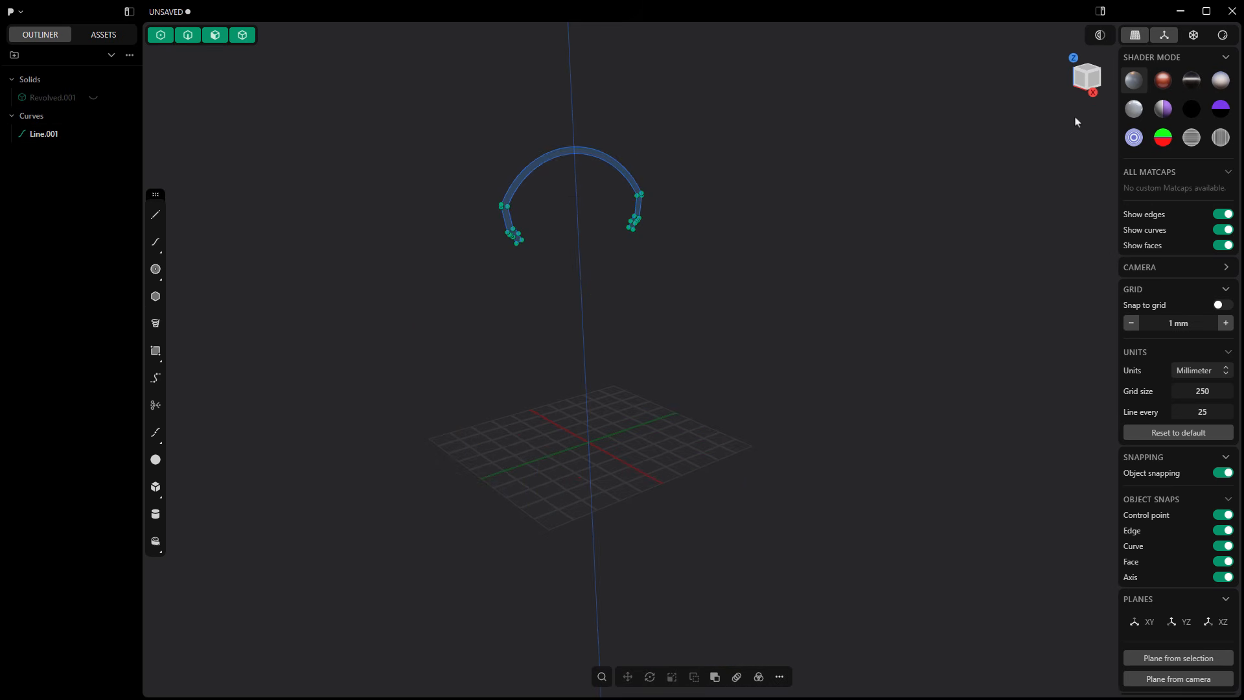
Step: In the right-side view, draw a short horizontal guide line starting on the vertical axis inside the tire profile's crown thickness
{"action": "left_click", "coordinate": [1096, 87]}
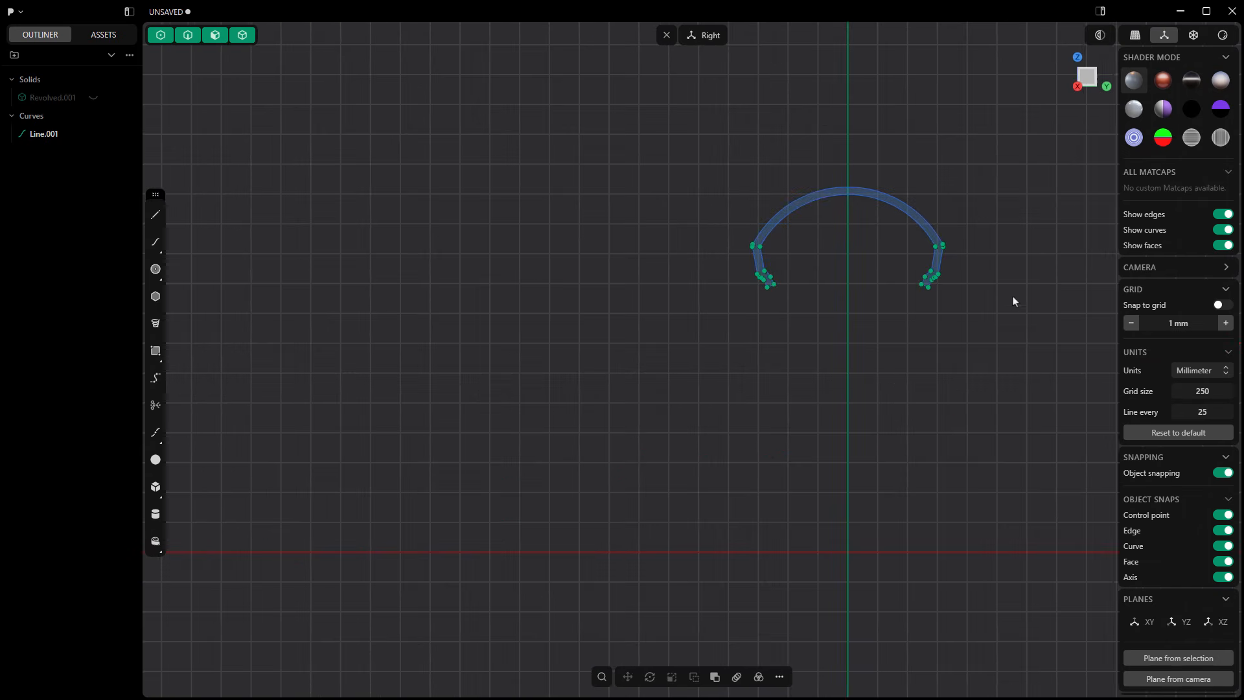
{"action": "middle_click_drag", "start_coordinate": [1014, 301], "coordinate": [686, 289]}
{"action": "scroll", "coordinate": [490, 185], "scroll_direction": "up", "scroll_amount": 3}
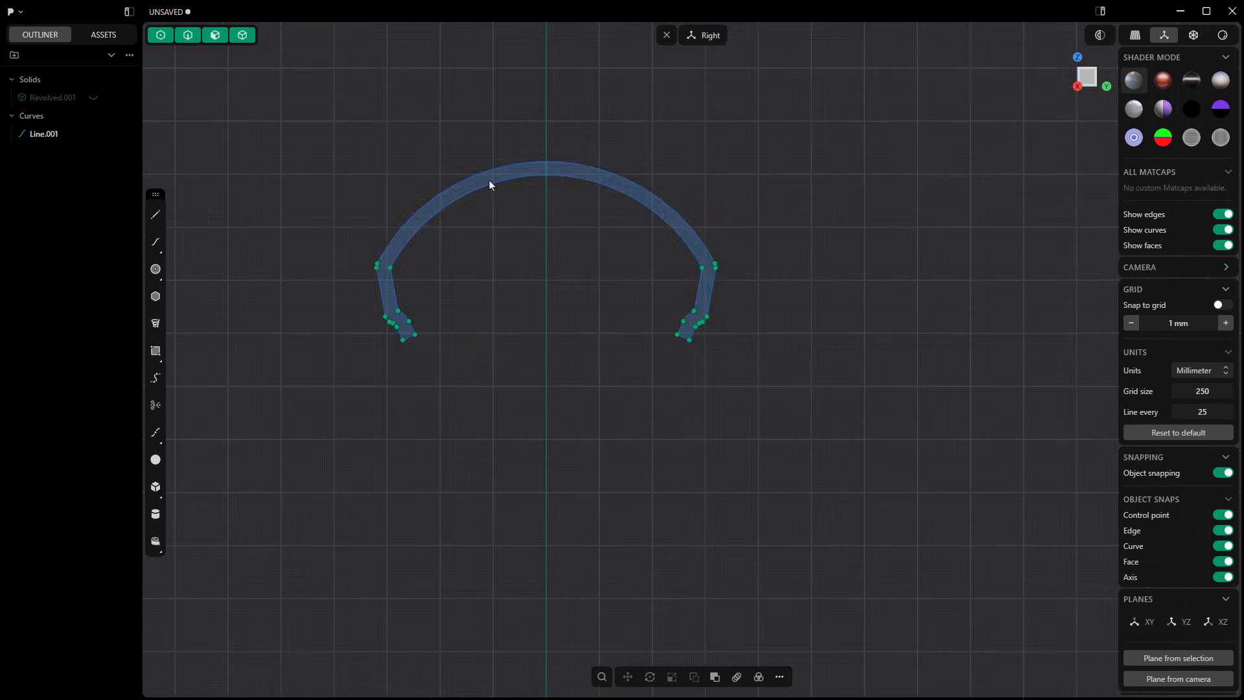
{"action": "scroll", "coordinate": [491, 186], "scroll_direction": "up", "scroll_amount": 3}
{"action": "middle_click_drag", "start_coordinate": [469, 295], "coordinate": [603, 273]}
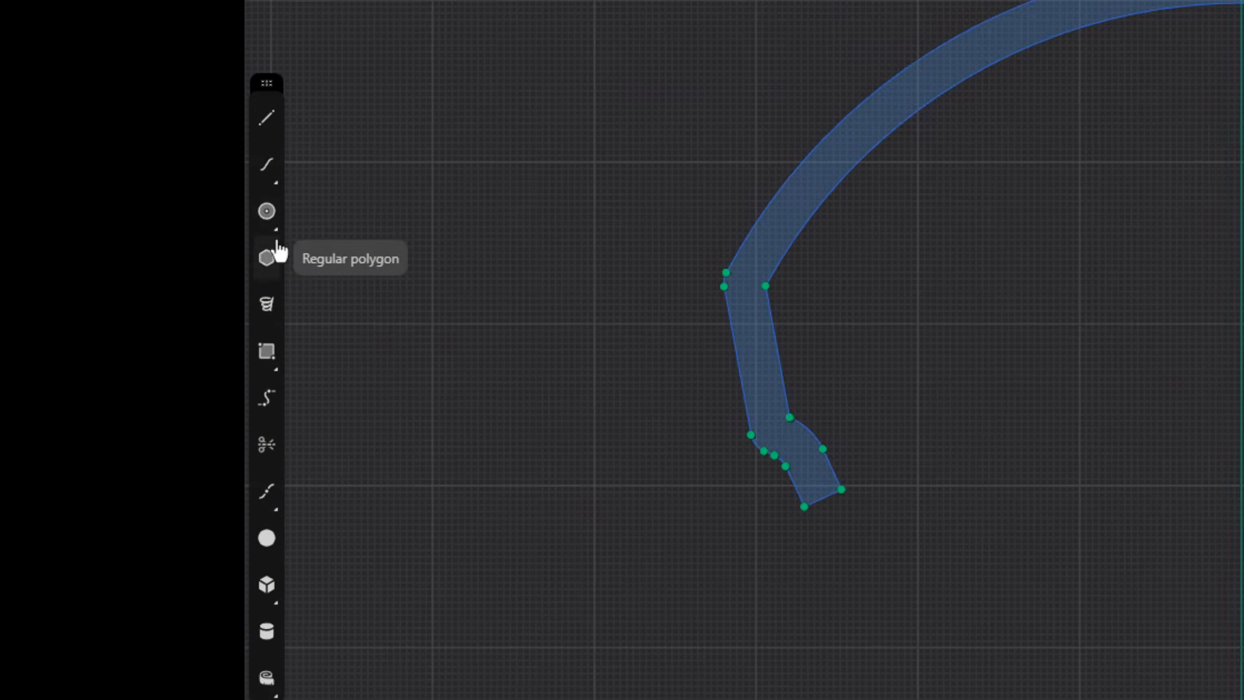
{"action": "left_click", "coordinate": [276, 231]}
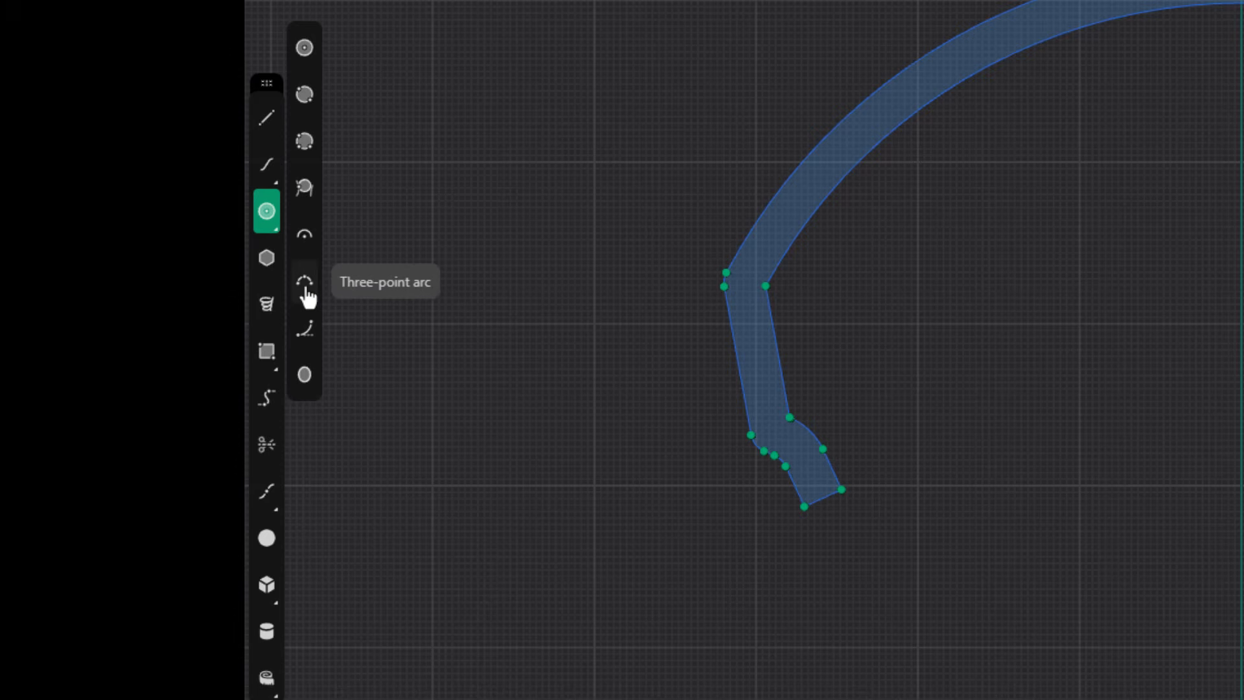
{"action": "left_click", "coordinate": [305, 284]}
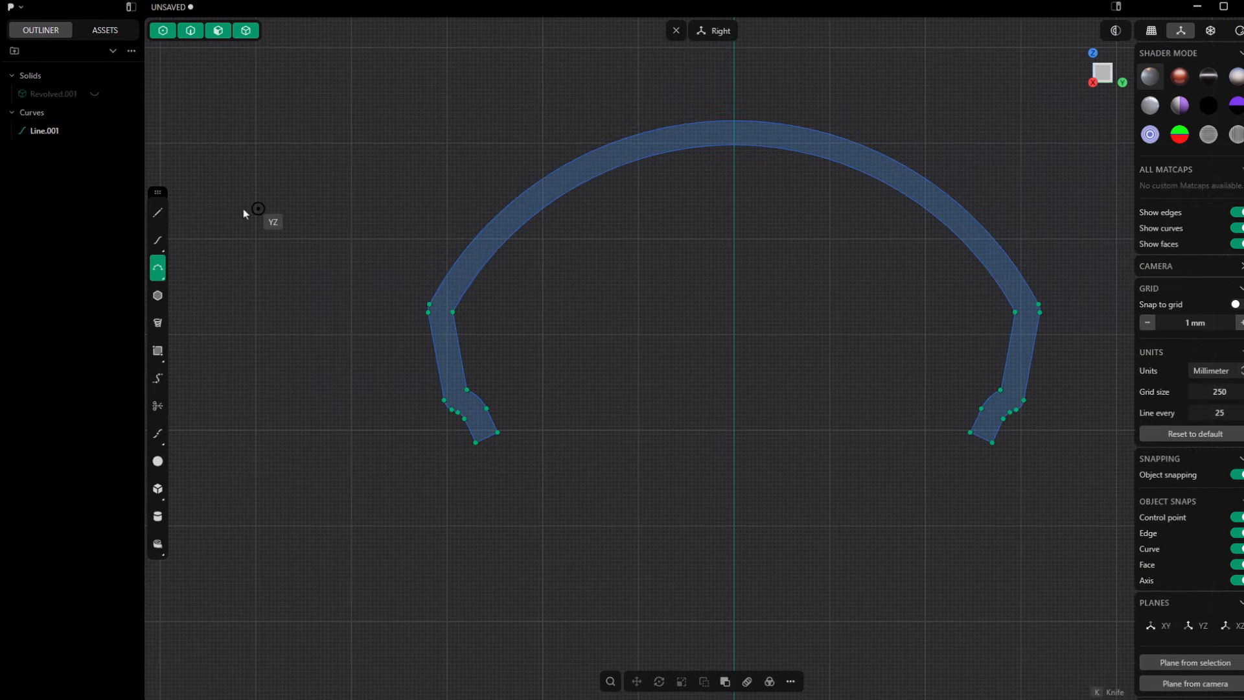
{"action": "left_click", "coordinate": [155, 214]}
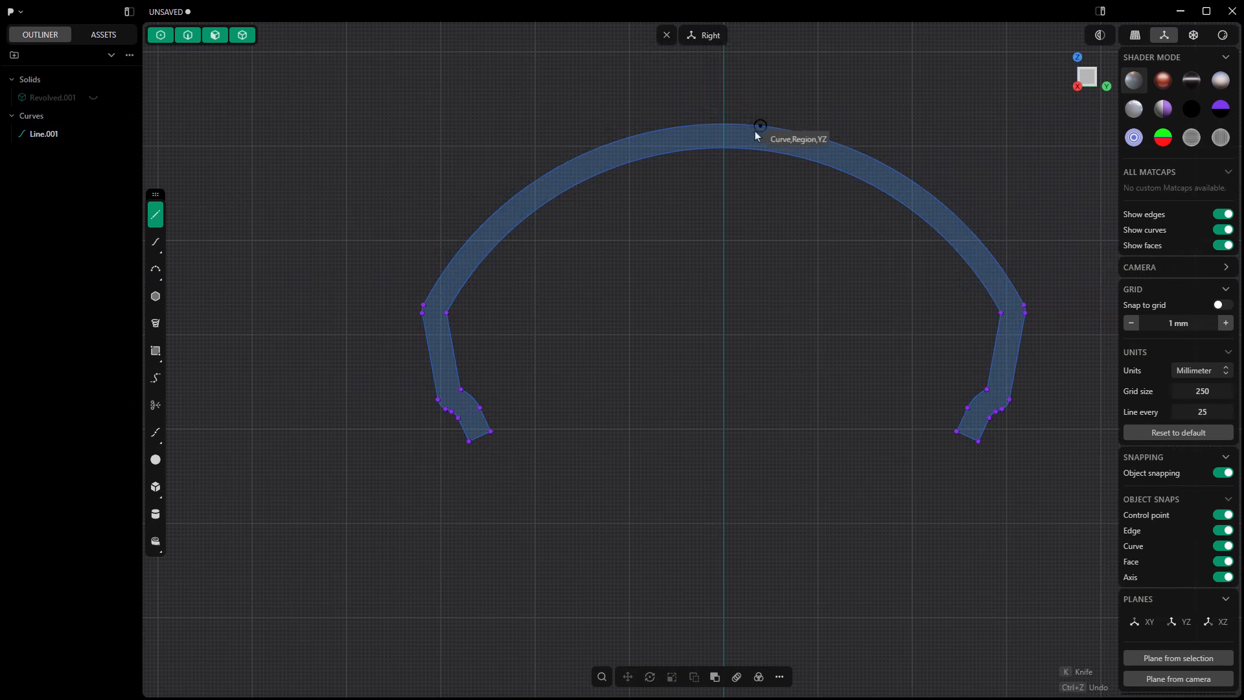
{"action": "scroll", "coordinate": [756, 132], "scroll_direction": "up", "scroll_amount": 5}
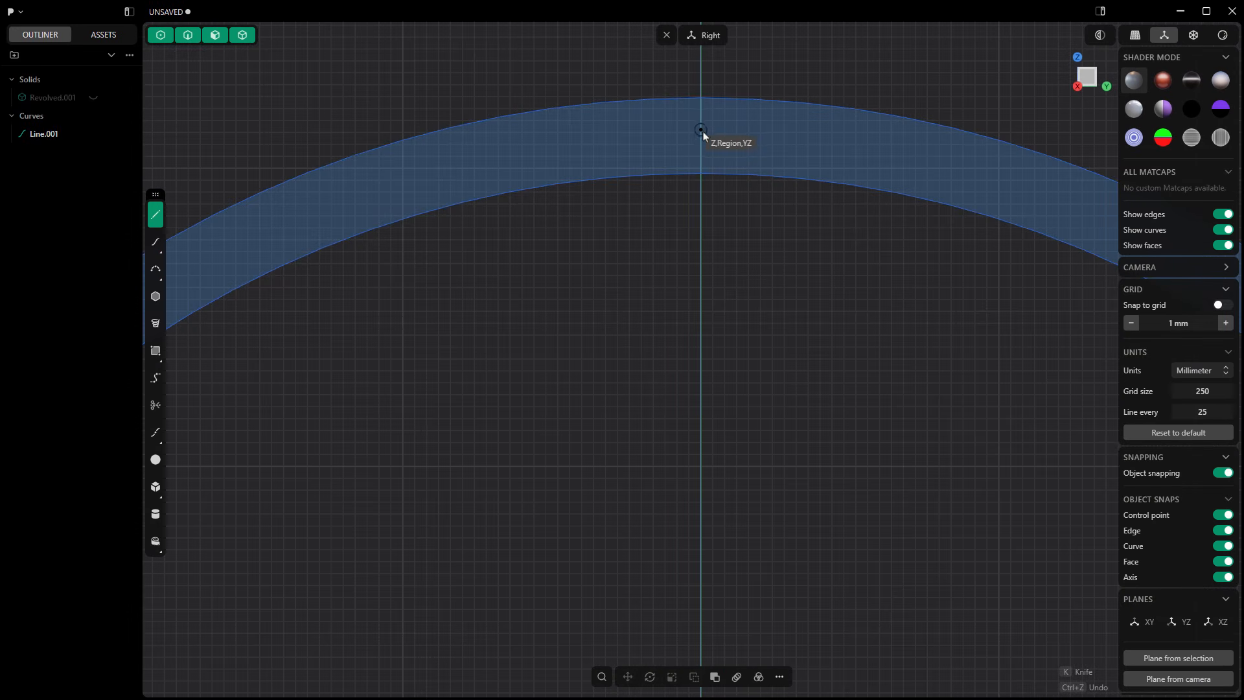
{"action": "left_click", "coordinate": [704, 133]}
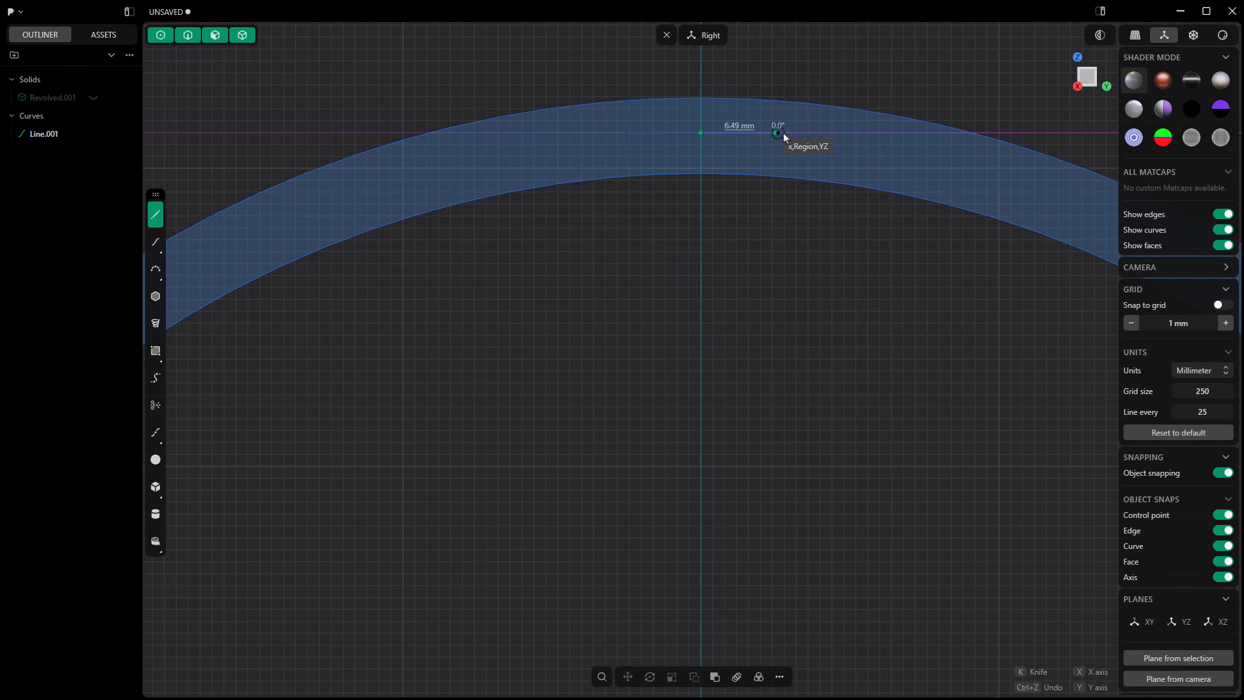
{"action": "left_click", "coordinate": [818, 133]}
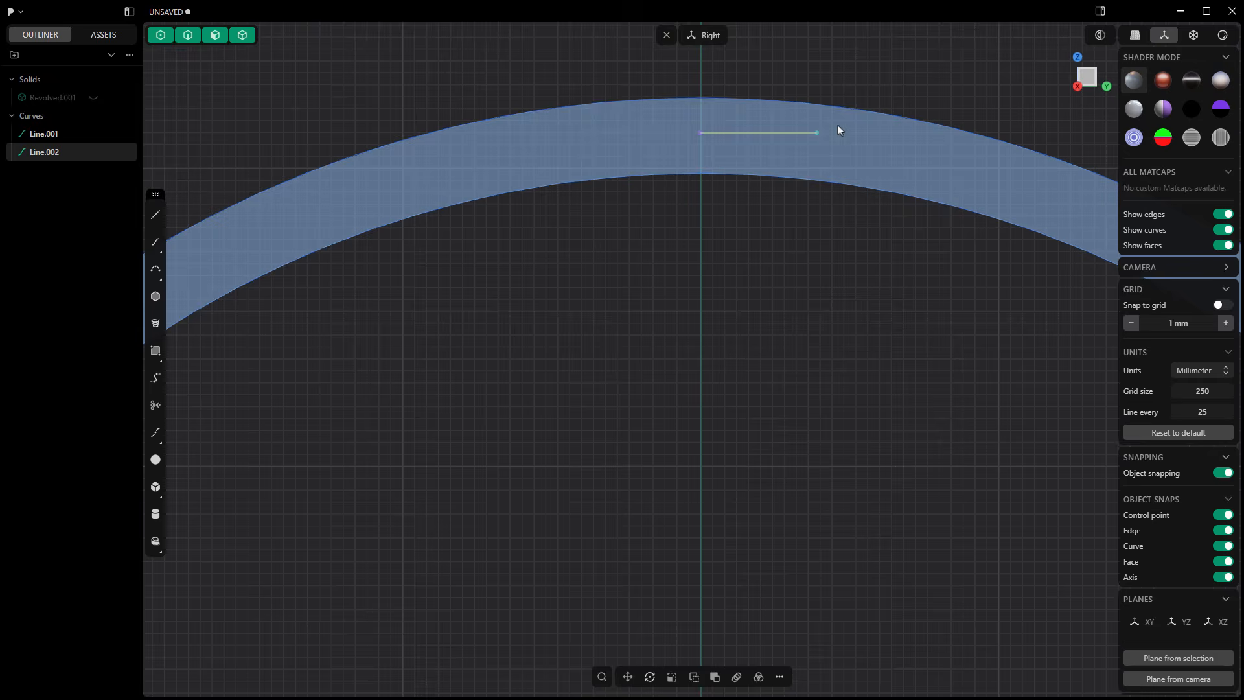
Step: Draw a tangent arc from the guide line's axis end through the wall to just outside the shoulder, and delete the guide line
{"action": "scroll", "coordinate": [837, 125], "scroll_direction": "down", "scroll_amount": 4}
{"action": "left_click", "coordinate": [156, 270]}
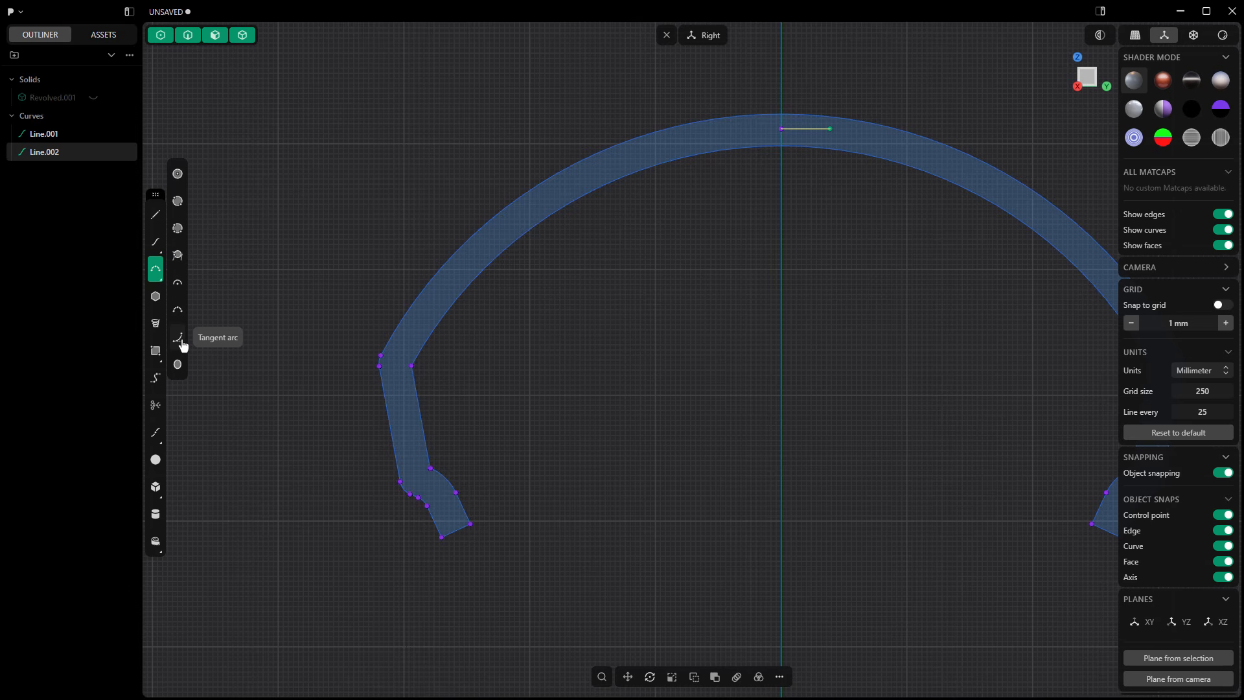
{"action": "left_click", "coordinate": [181, 344]}
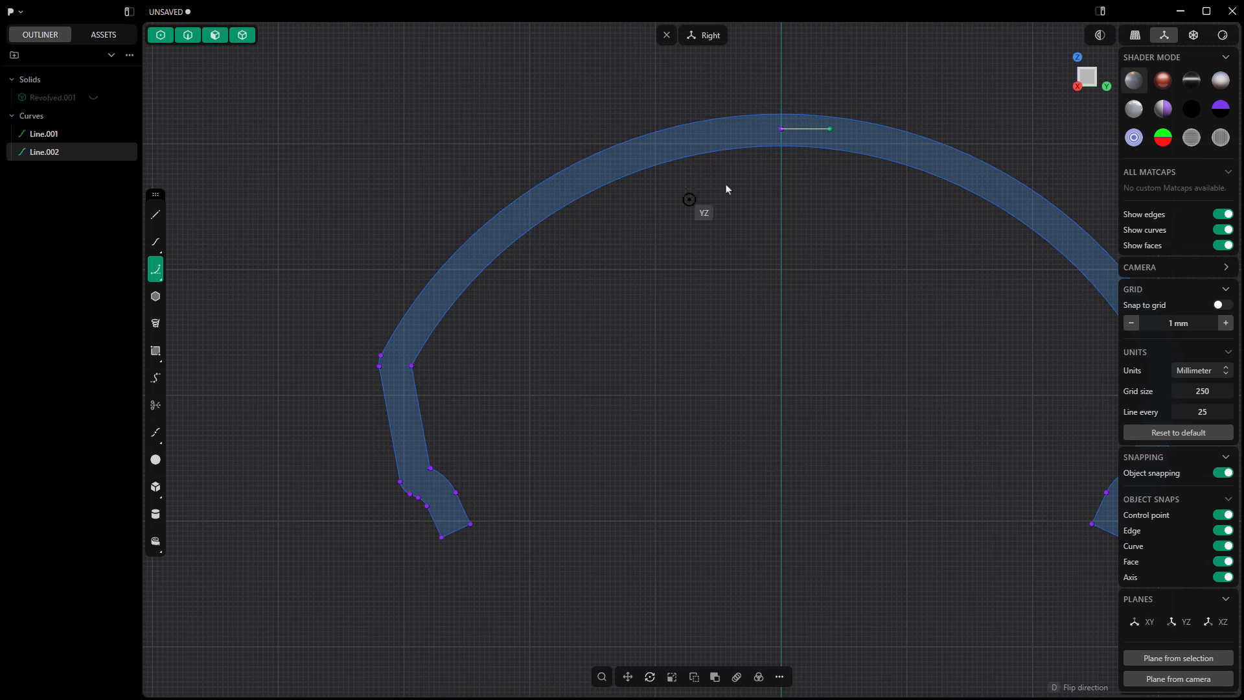
{"action": "left_click", "coordinate": [777, 129]}
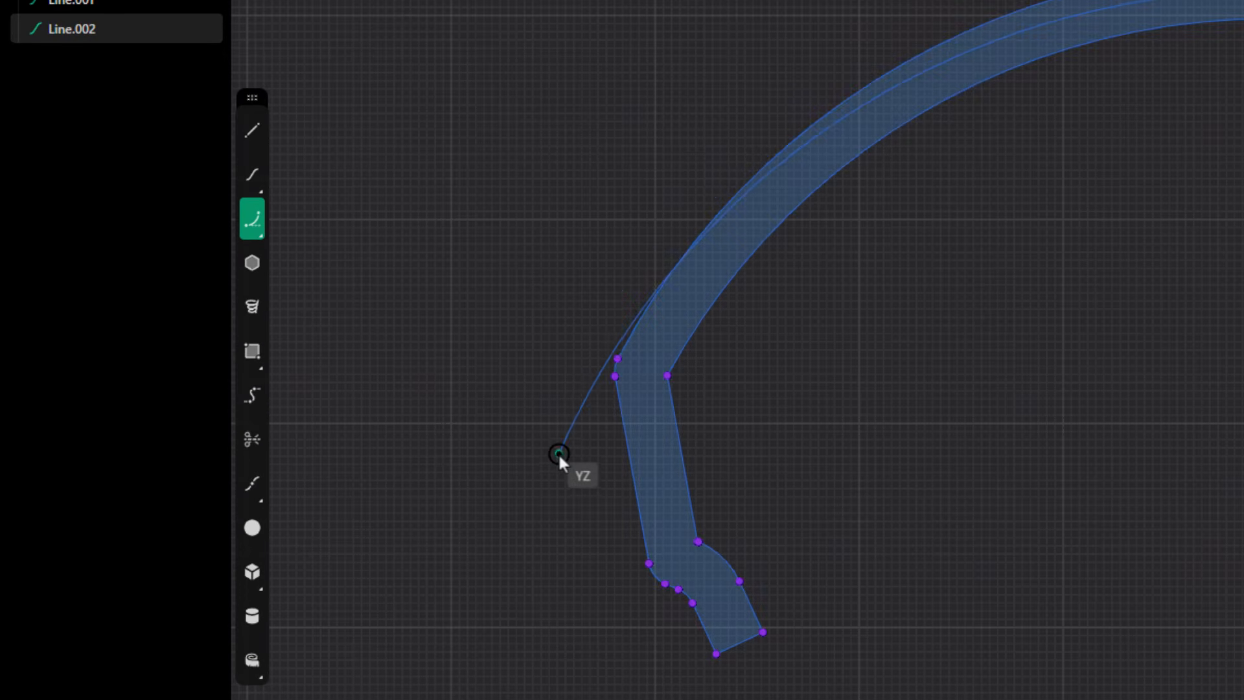
{"action": "left_click", "coordinate": [561, 458]}
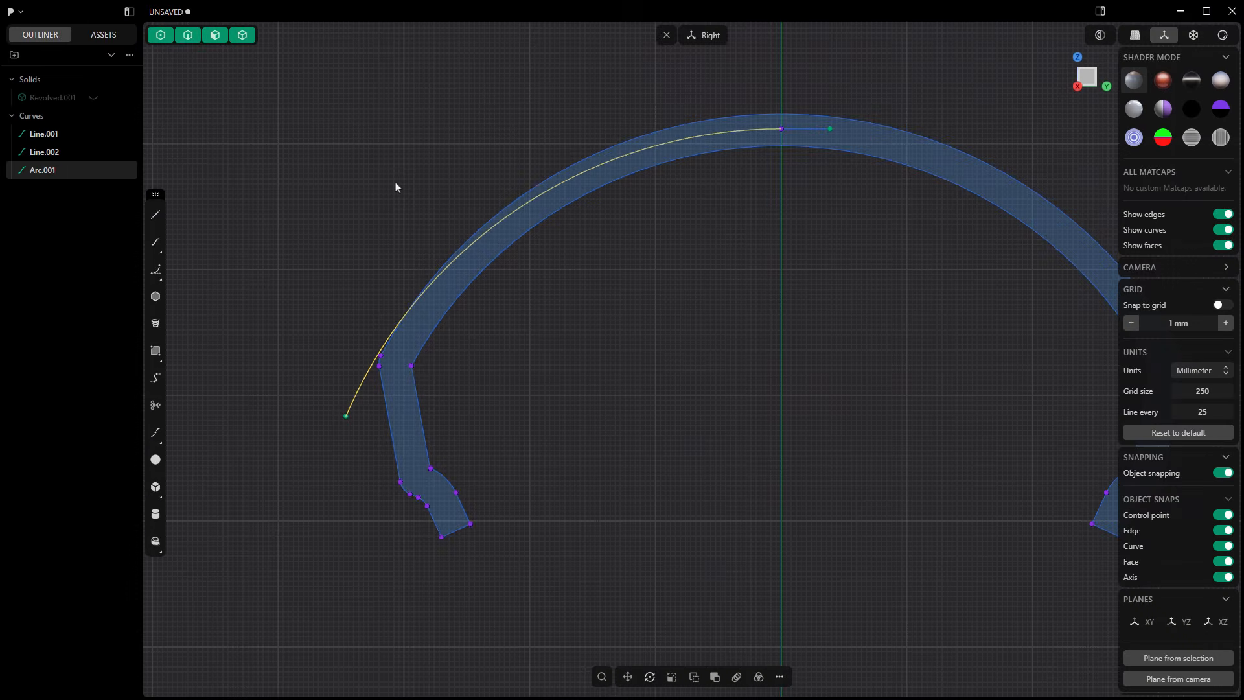
{"action": "scroll", "coordinate": [397, 187], "scroll_direction": "down", "scroll_amount": 2}
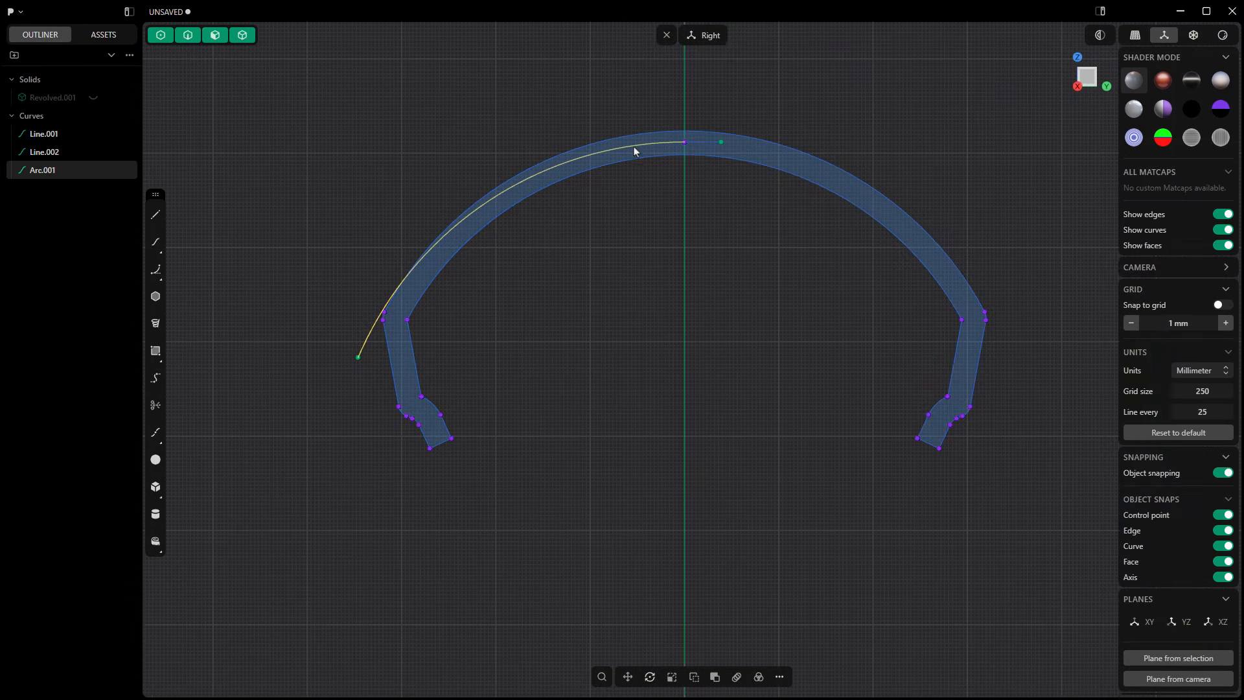
{"action": "left_click", "coordinate": [701, 144]}
{"action": "key", "text": "Delete"}
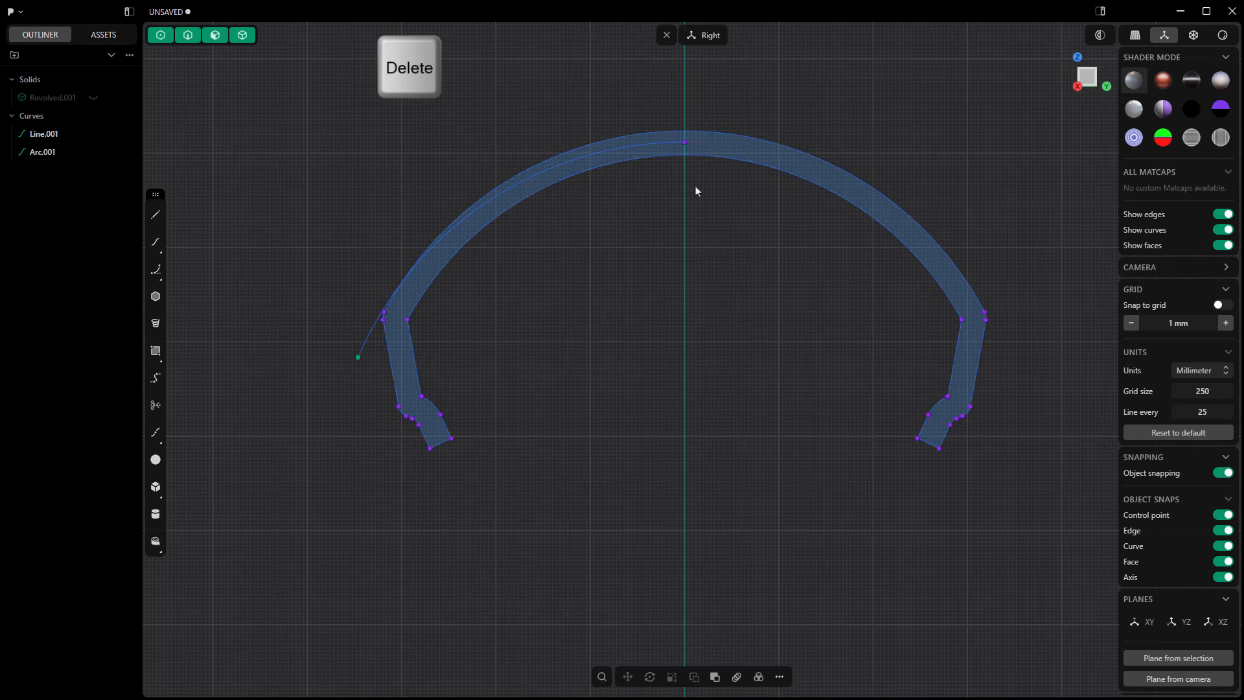
Step: Mirror the tangent arc across the tire's vertical centre plane
{"action": "left_click", "coordinate": [651, 147]}
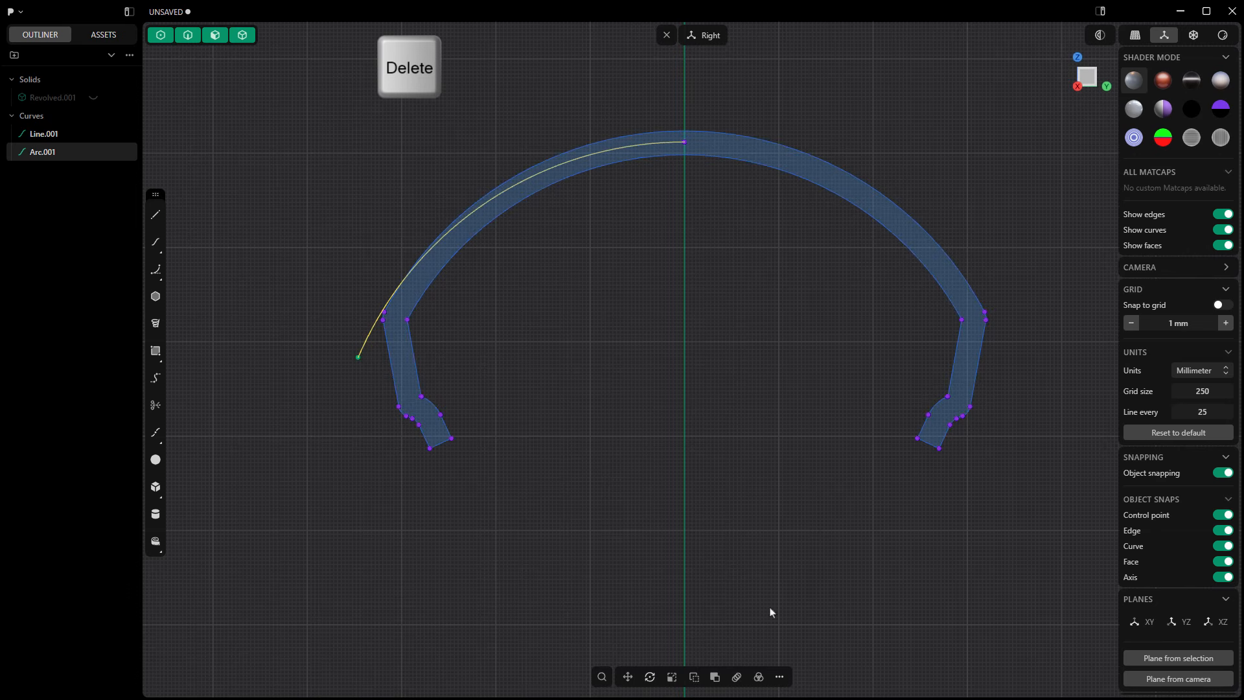
{"action": "left_click", "coordinate": [780, 677]}
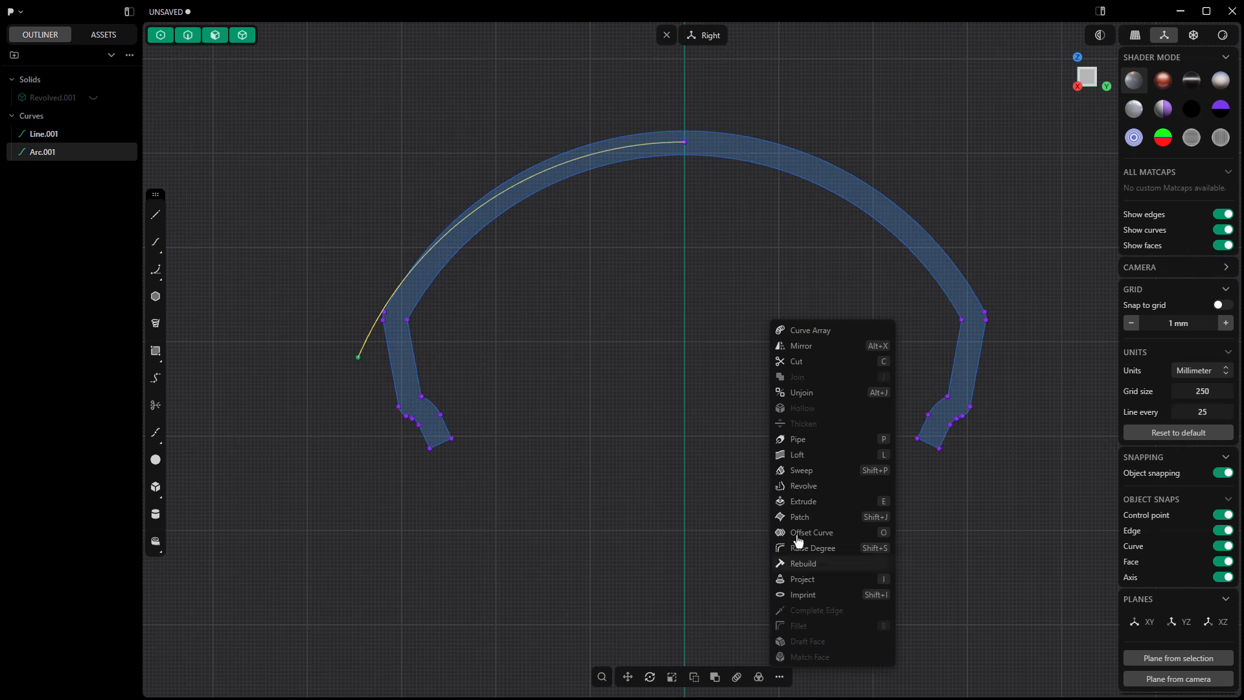
{"action": "left_click", "coordinate": [804, 346]}
{"action": "scroll", "coordinate": [674, 300], "scroll_direction": "down", "scroll_amount": 5}
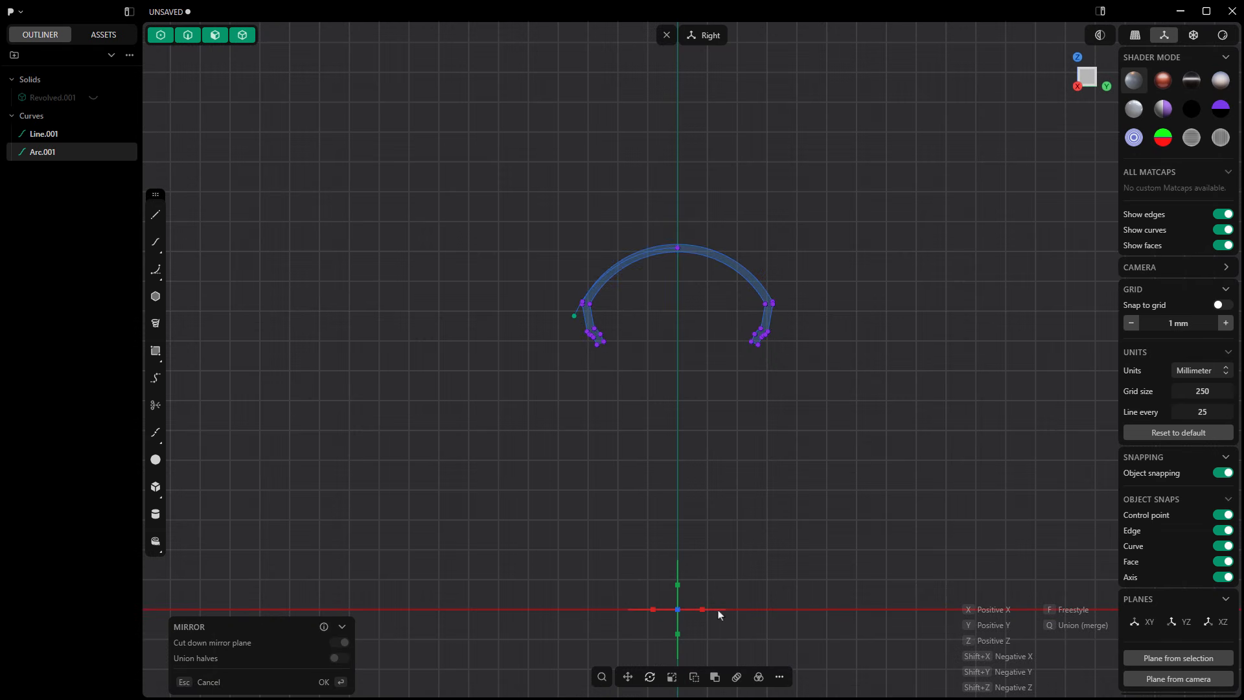
{"action": "key", "text": "Return"}
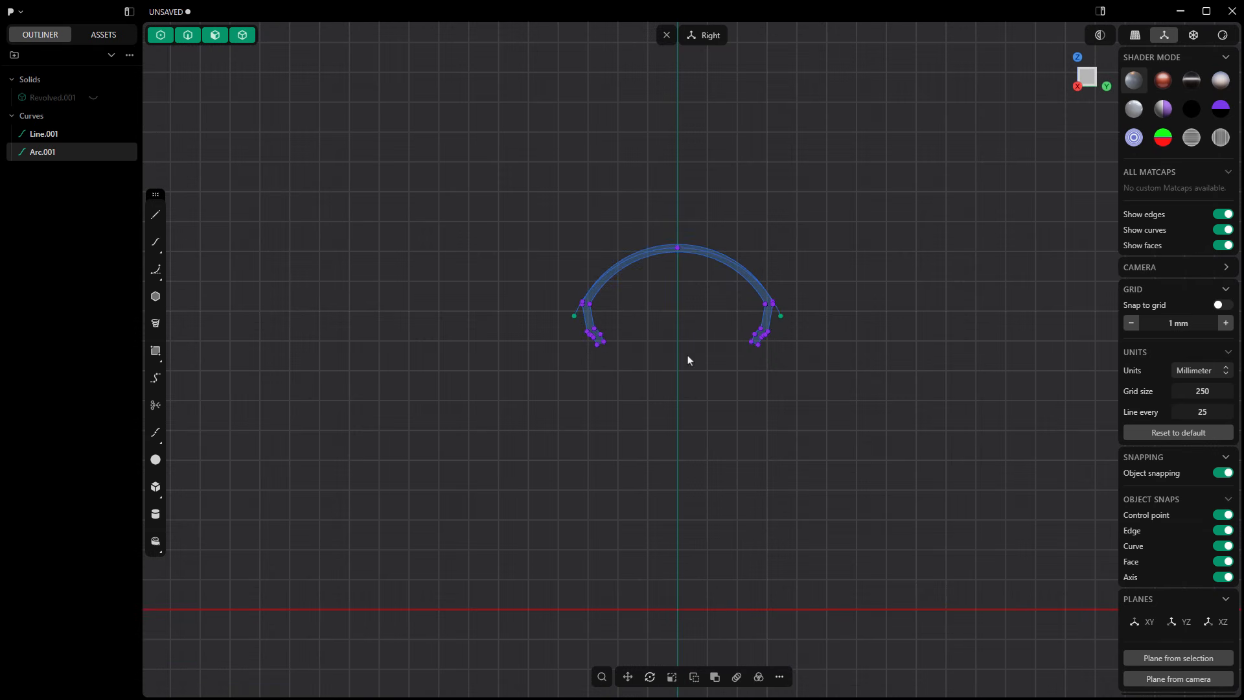
Step: Join the two mirrored arc halves into one curve and hide the tire profile curve
{"action": "scroll", "coordinate": [678, 292], "scroll_direction": "up", "scroll_amount": 5}
{"action": "left_click", "coordinate": [667, 199], "text": "shift"}
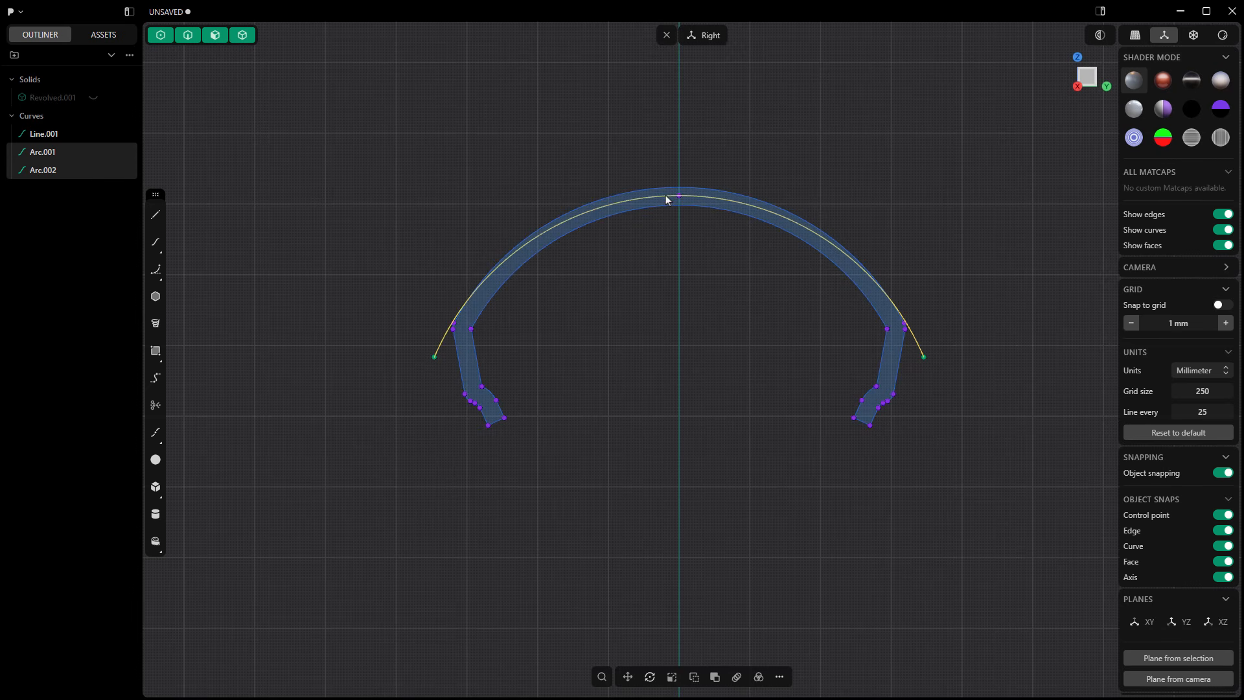
{"action": "left_click", "coordinate": [780, 677]}
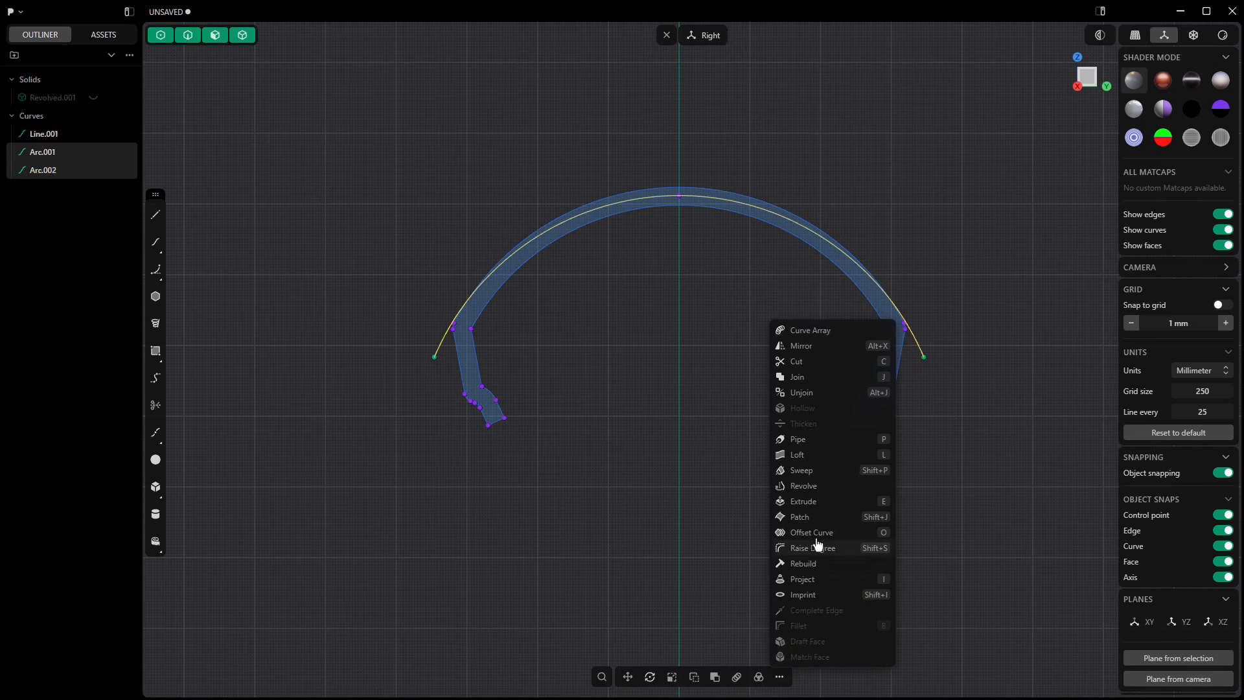
{"action": "left_click", "coordinate": [801, 377]}
{"action": "scroll", "coordinate": [621, 333], "scroll_direction": "down", "scroll_amount": 2}
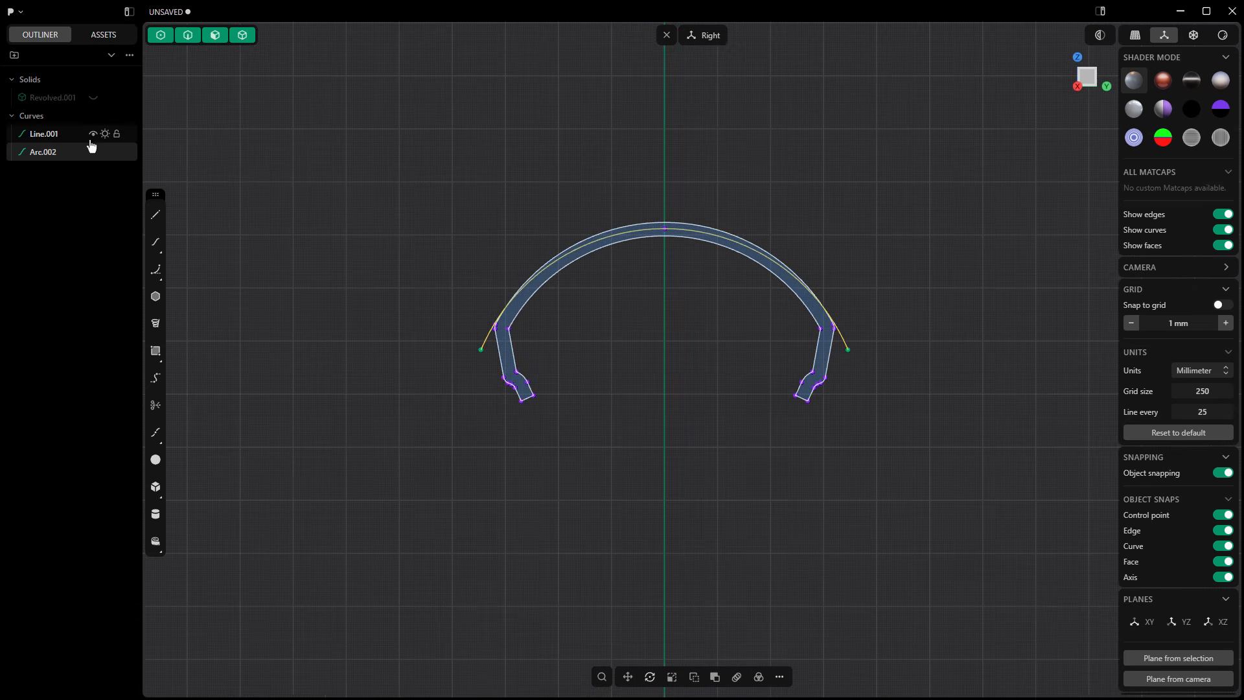
{"action": "left_click", "coordinate": [93, 134]}
Step: Revolve the joined arc 360 degrees about the Y axis into a sheet and briefly show the tire solid to compare them
{"action": "scroll", "coordinate": [438, 266], "scroll_direction": "down", "scroll_amount": 4}
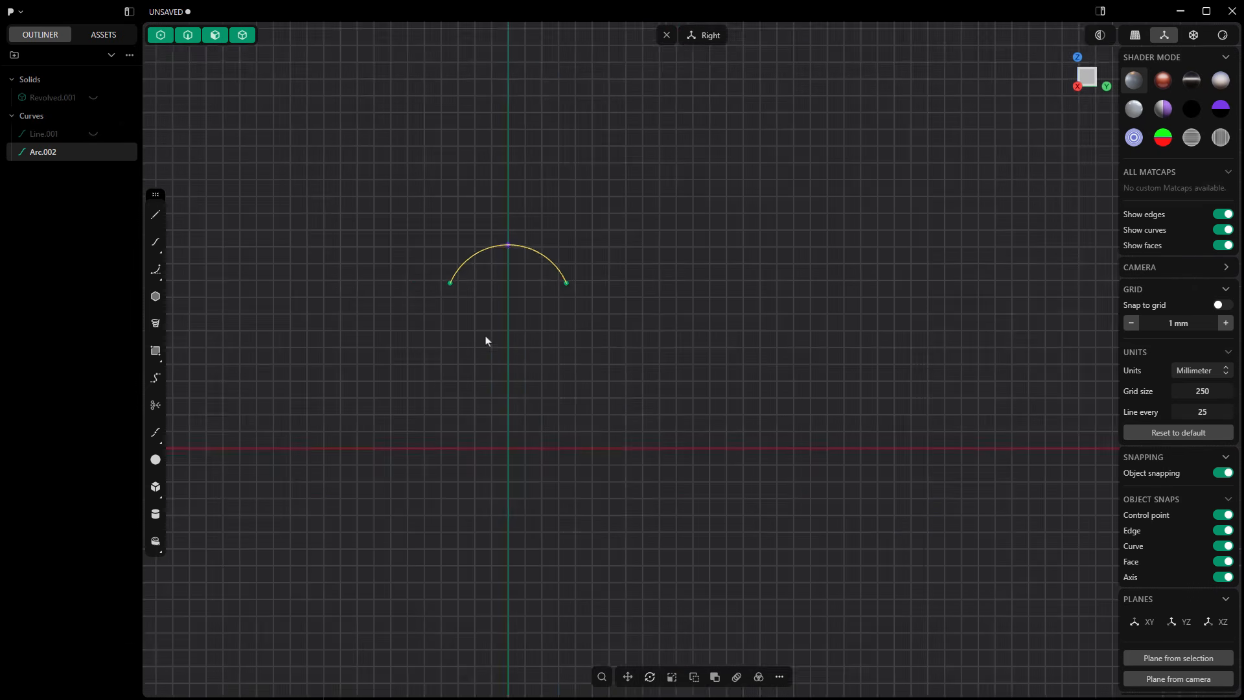
{"action": "middle_click_drag", "start_coordinate": [486, 338], "coordinate": [662, 389]}
{"action": "scroll", "coordinate": [662, 389], "scroll_direction": "up", "scroll_amount": 2}
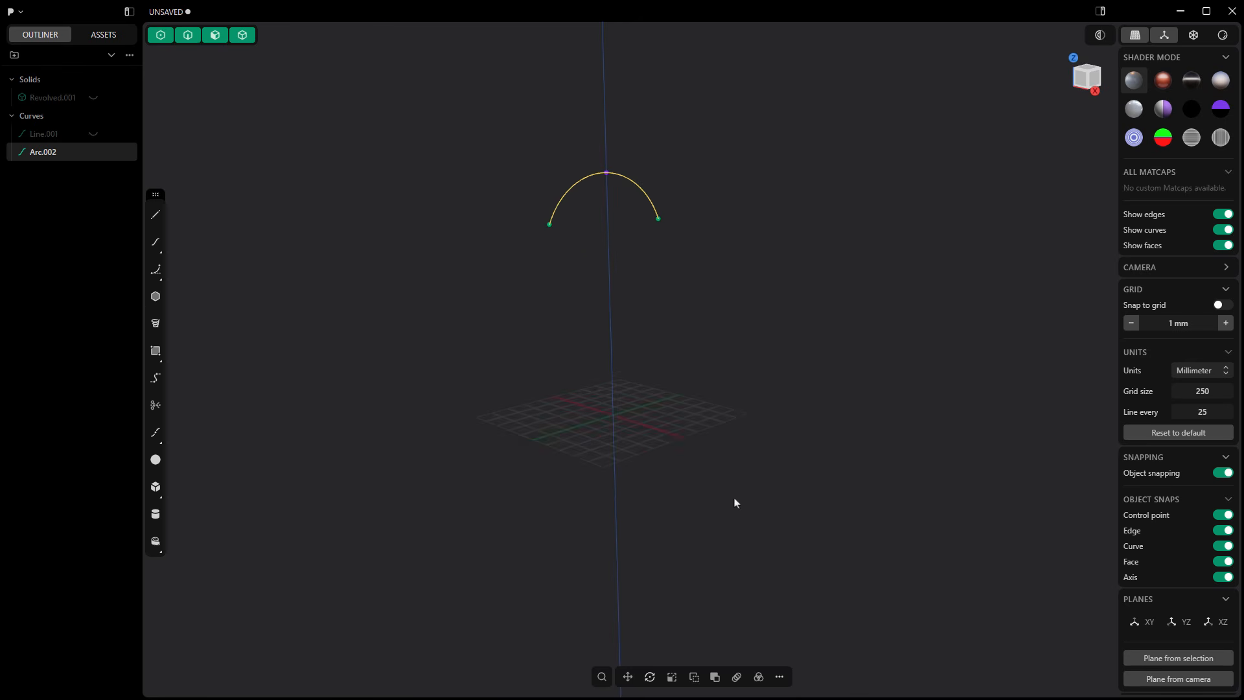
{"action": "left_click", "coordinate": [780, 677]}
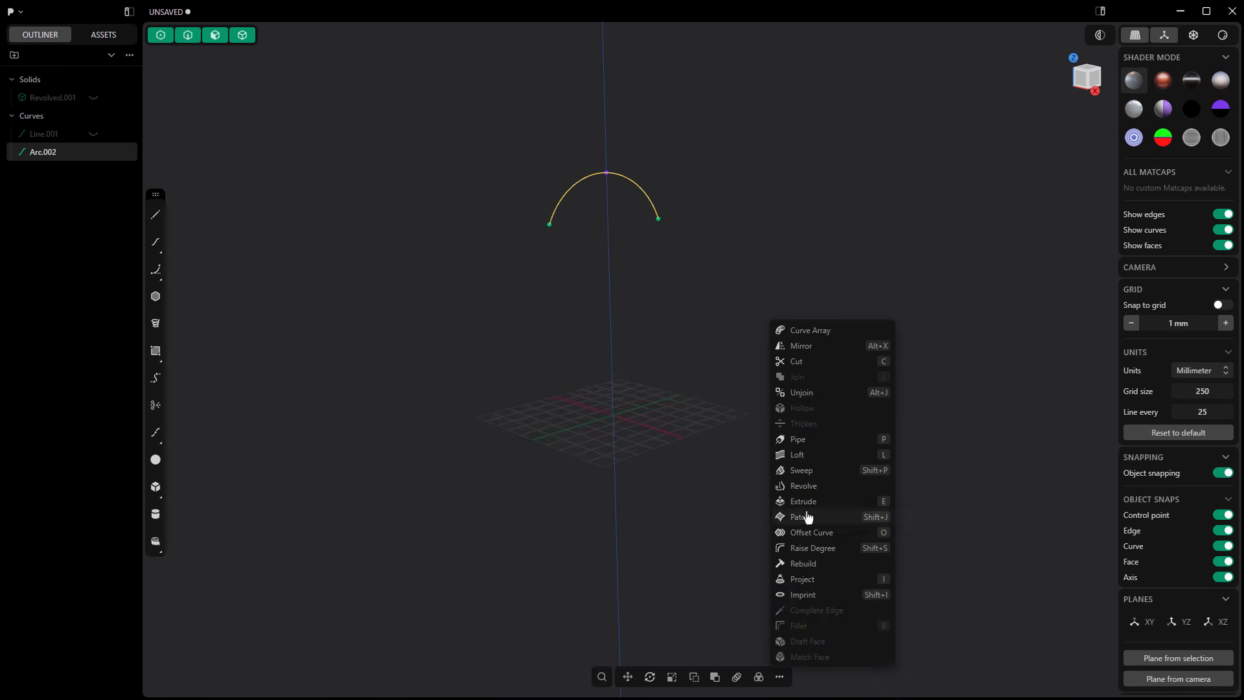
{"action": "left_click", "coordinate": [804, 485]}
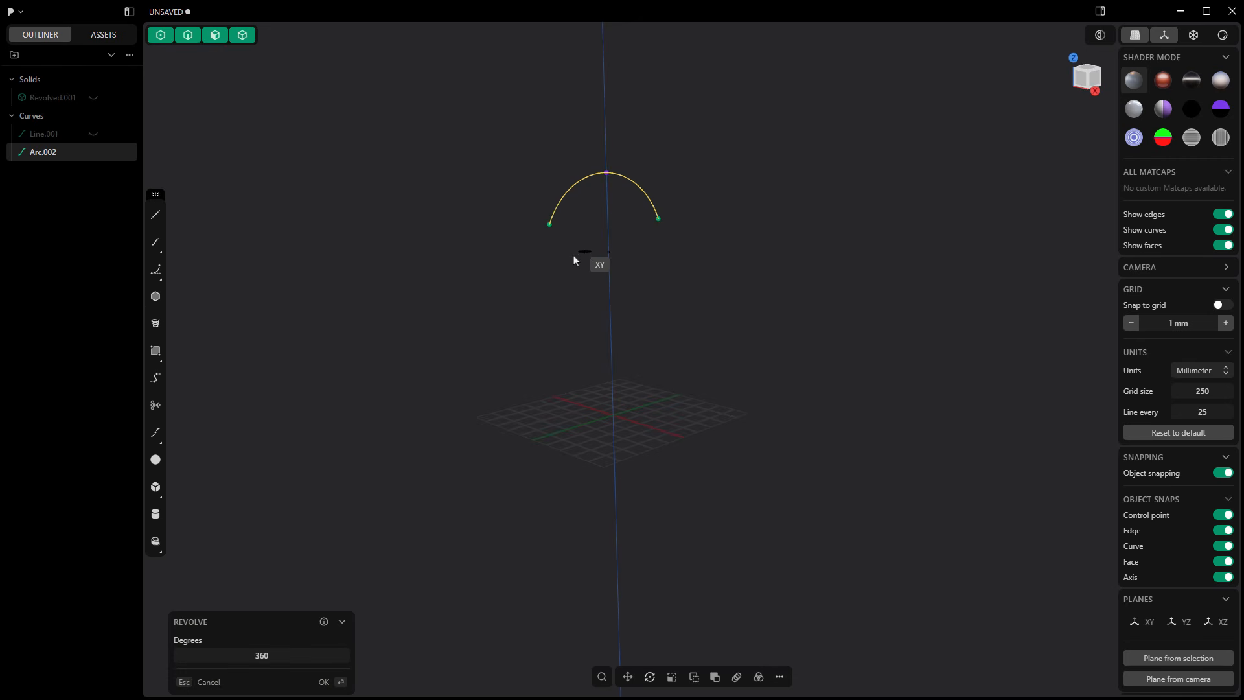
{"action": "left_click", "coordinate": [590, 429]}
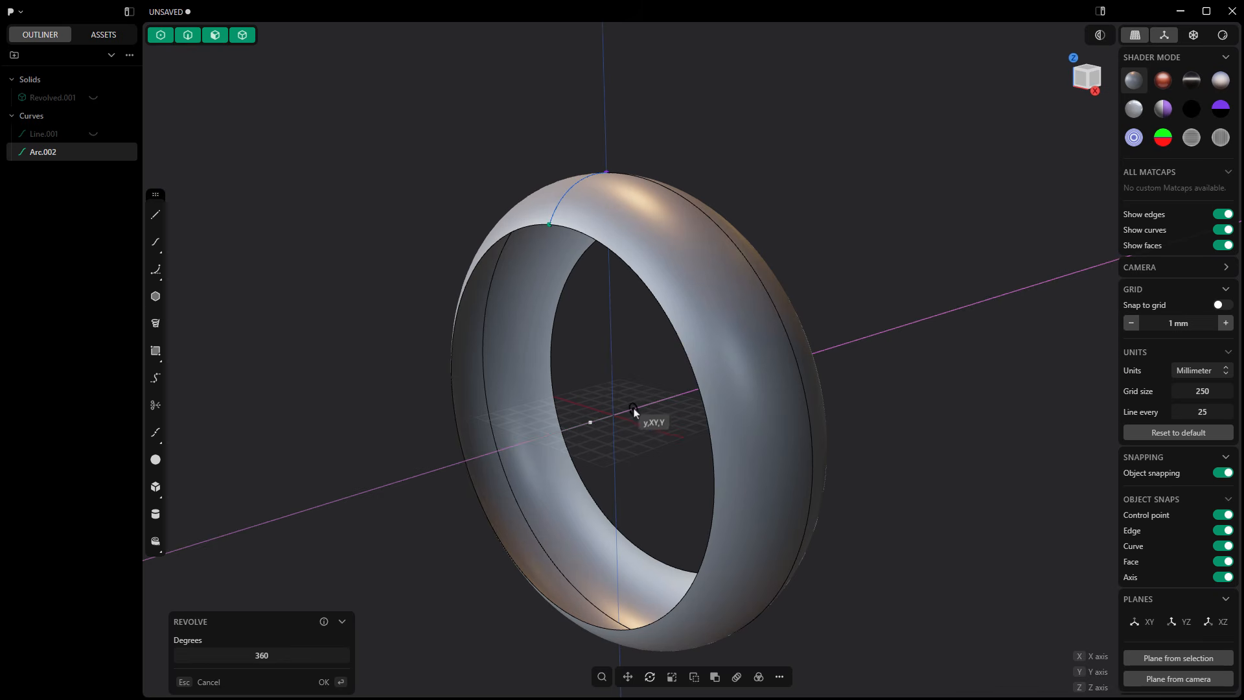
{"action": "key", "text": "Return"}
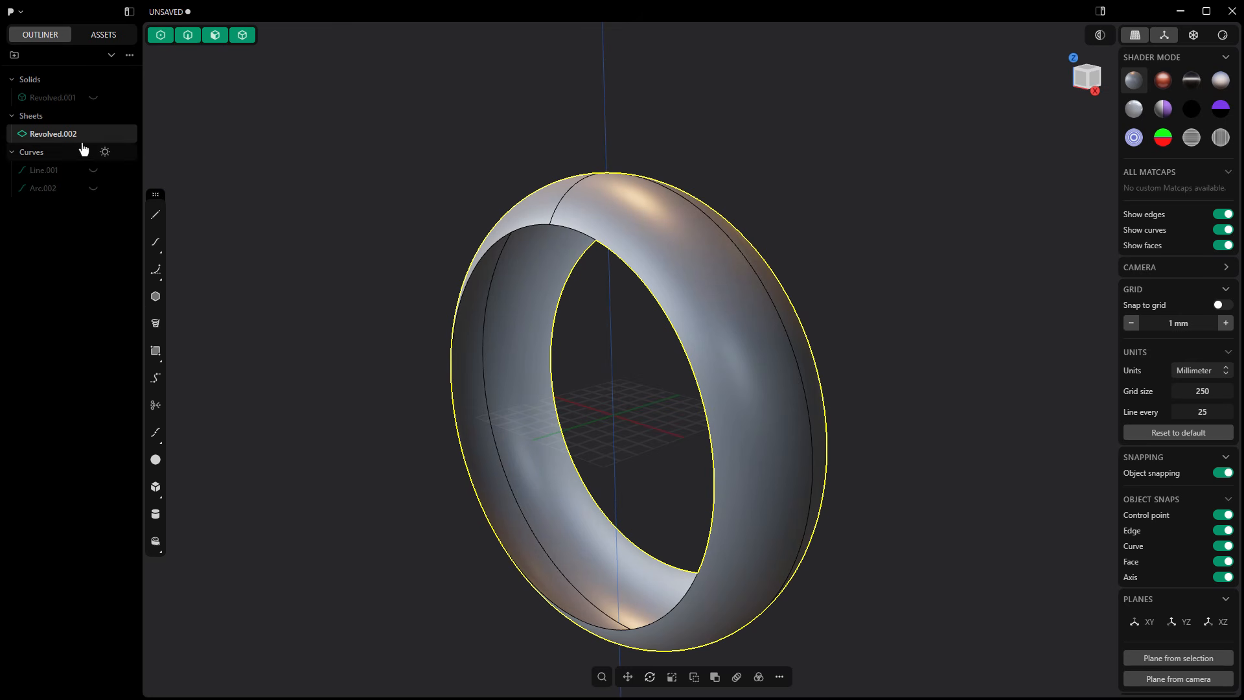
{"action": "left_click", "coordinate": [92, 98]}
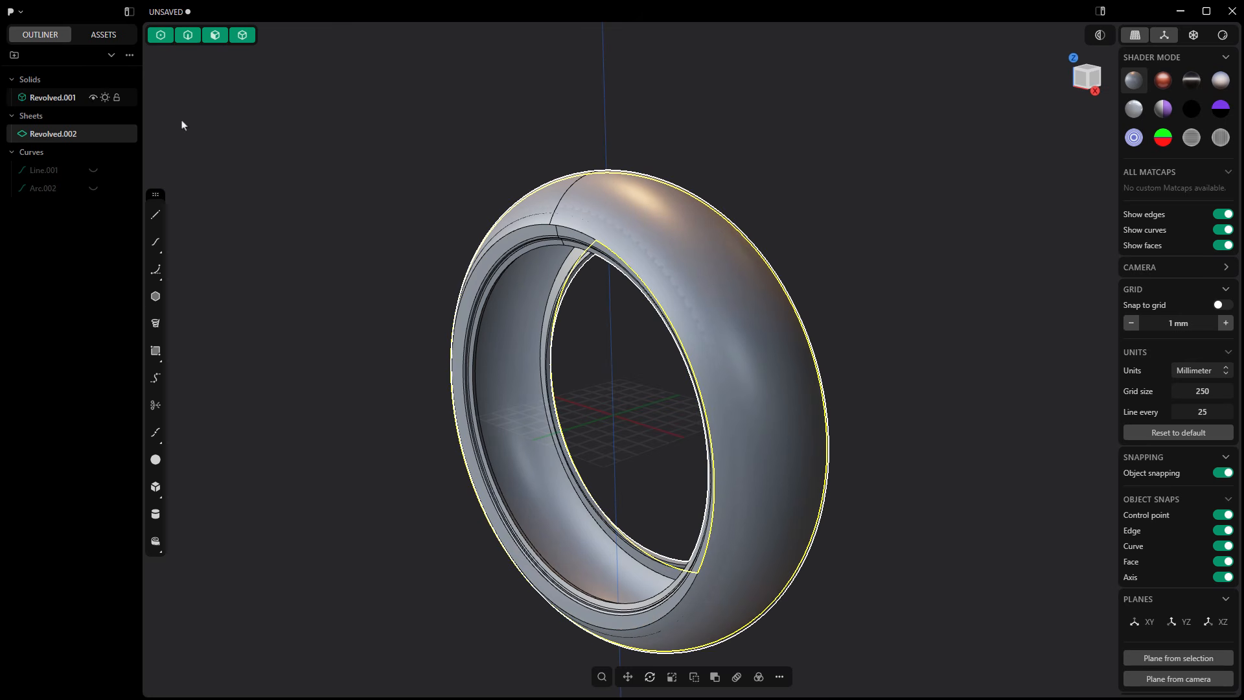
{"action": "left_click", "coordinate": [93, 97]}
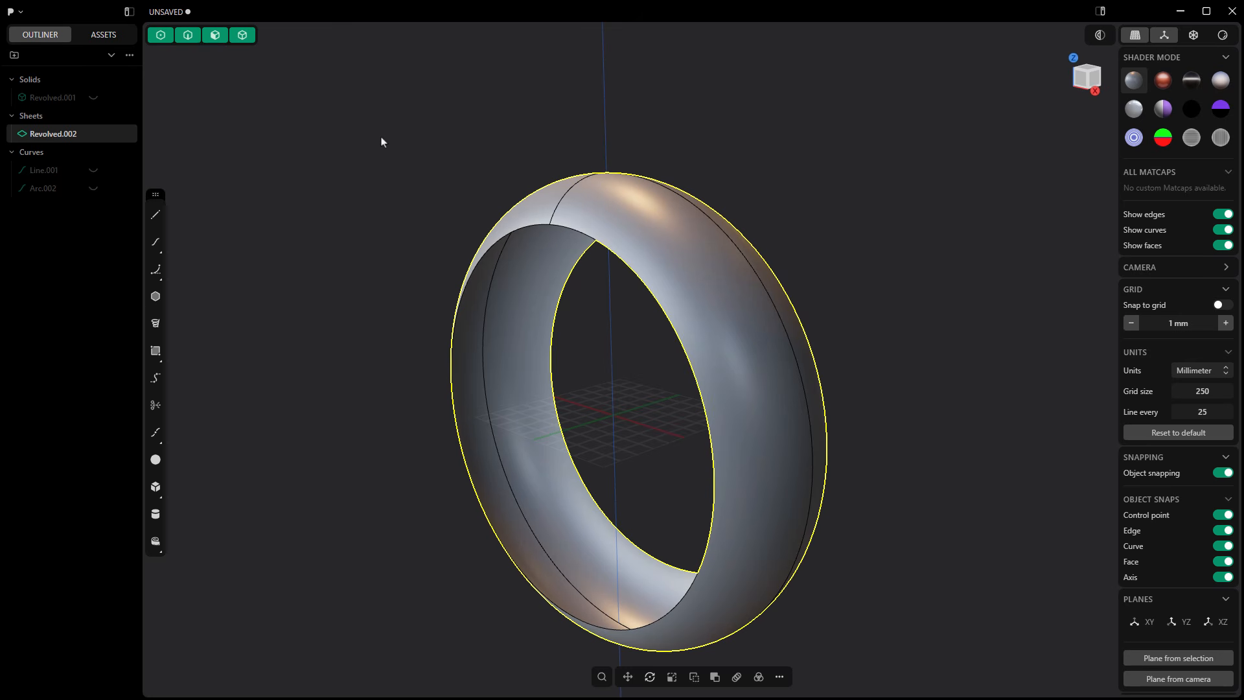
Step: Remove the extra edges from the revolved sheet with Delete Redundant Topology and select the cleaned sheet
{"action": "middle_click_drag", "start_coordinate": [570, 192], "coordinate": [797, 466]}
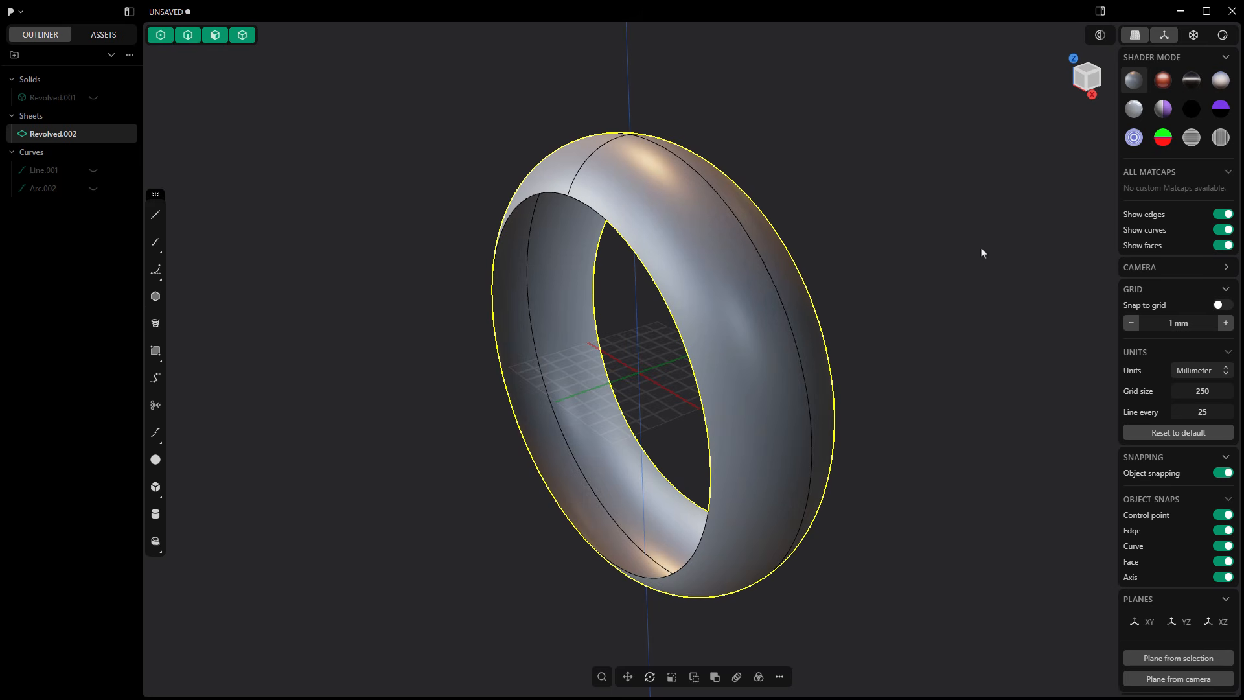
{"action": "left_click", "coordinate": [602, 677]}
{"action": "type", "text": "delet"}
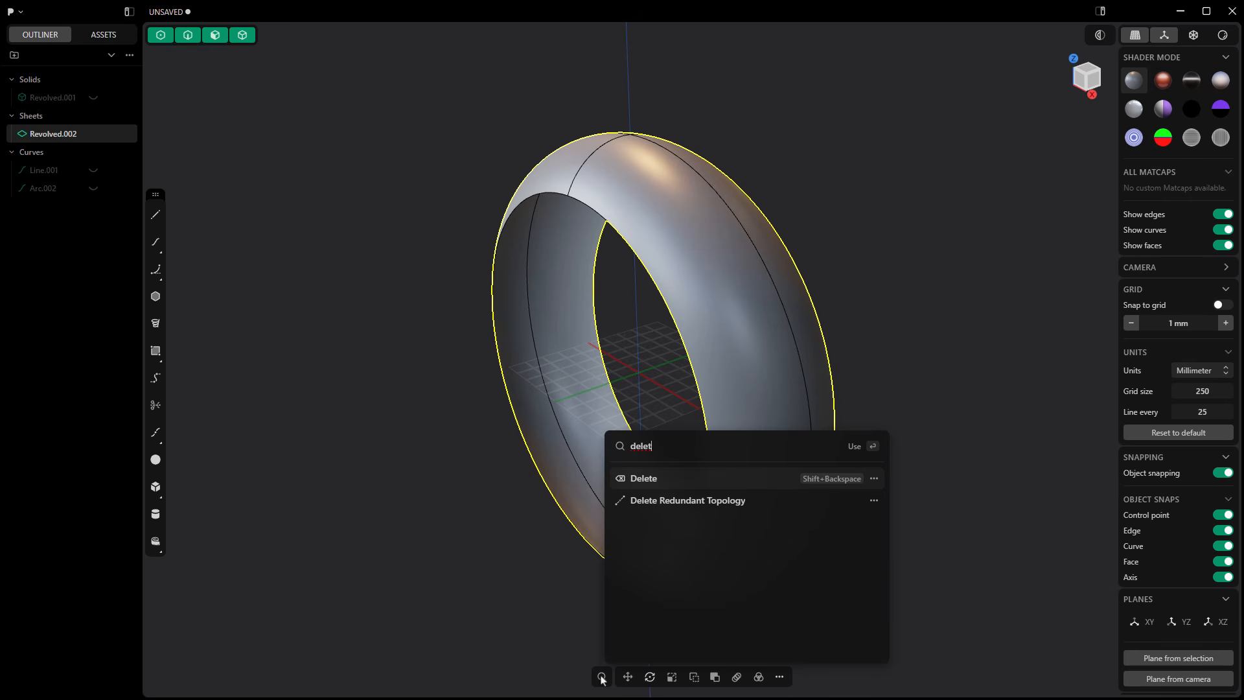
{"action": "key", "text": "Down"}
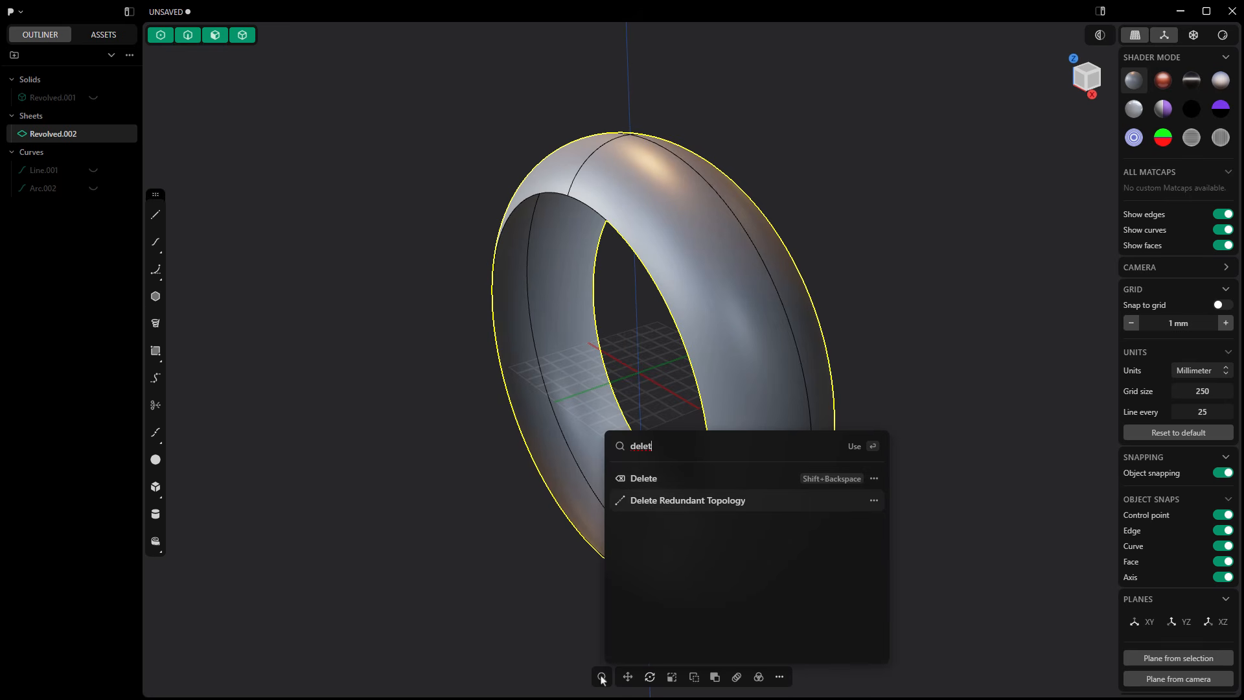
{"action": "key", "text": "Return"}
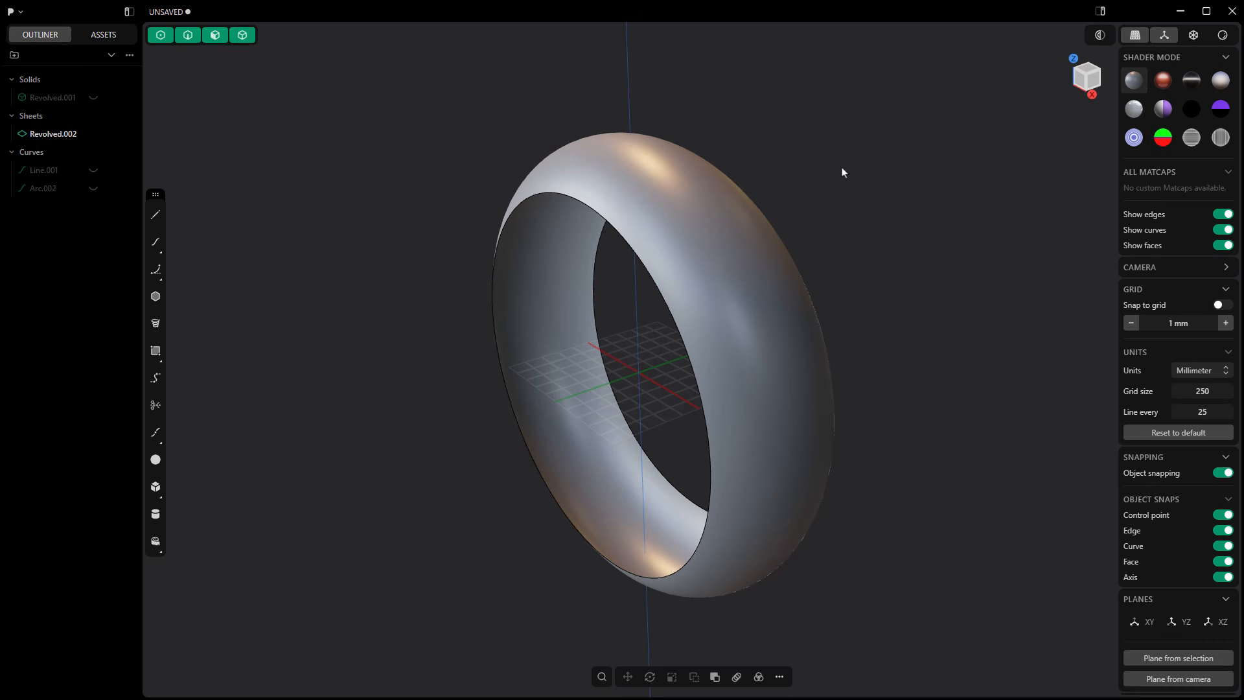
{"action": "left_click", "coordinate": [686, 214]}
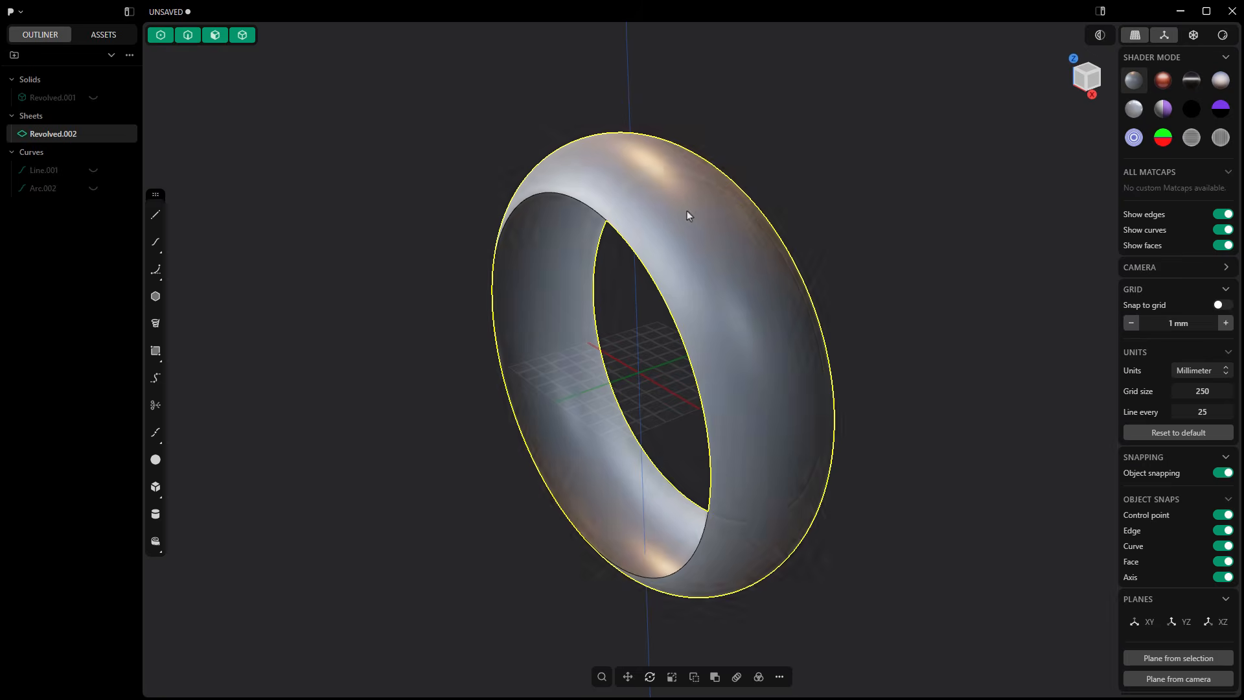
Step: Unwrap the revolved sheet's face into a flat strip with Unwrap Face and hide the revolved sheet
{"action": "key", "text": "o"}
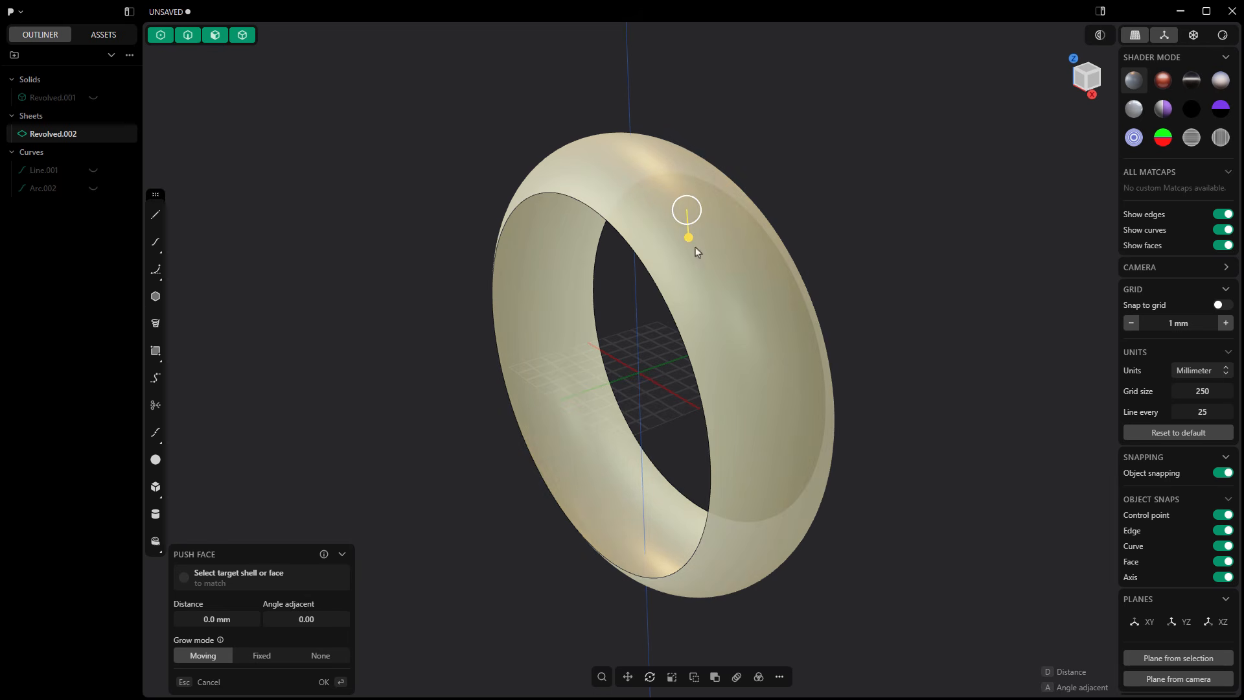
{"action": "left_click", "coordinate": [602, 677]}
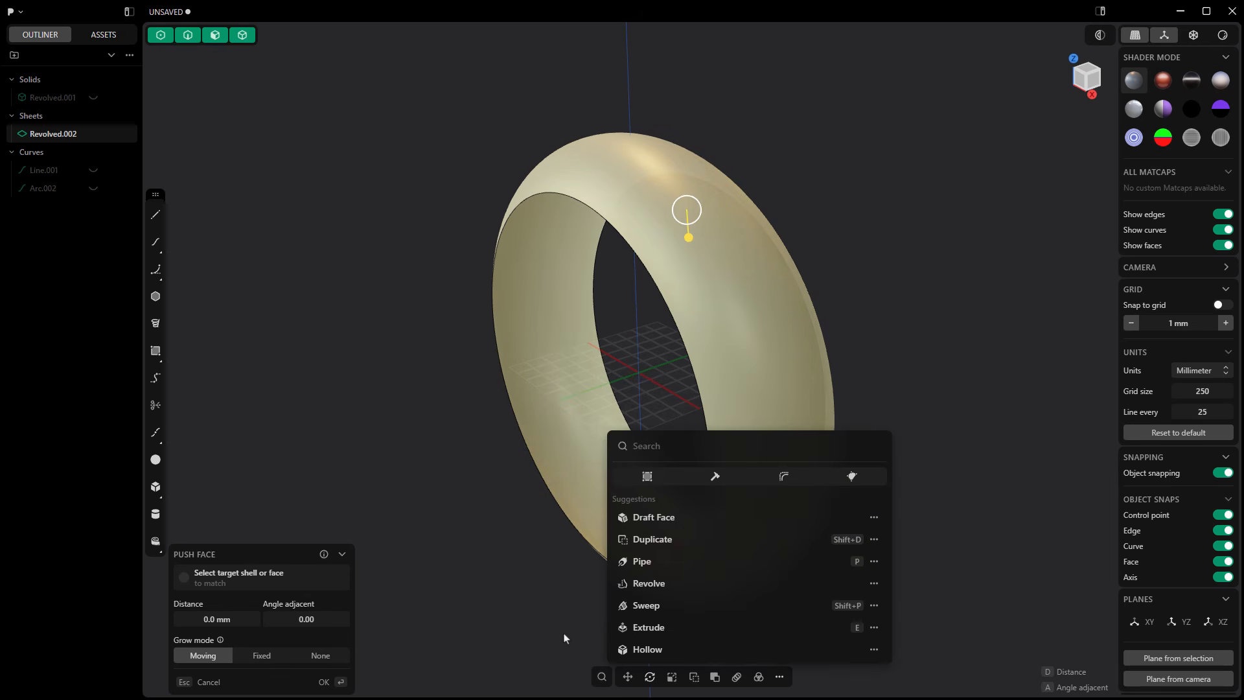
{"action": "type", "text": "unwra"}
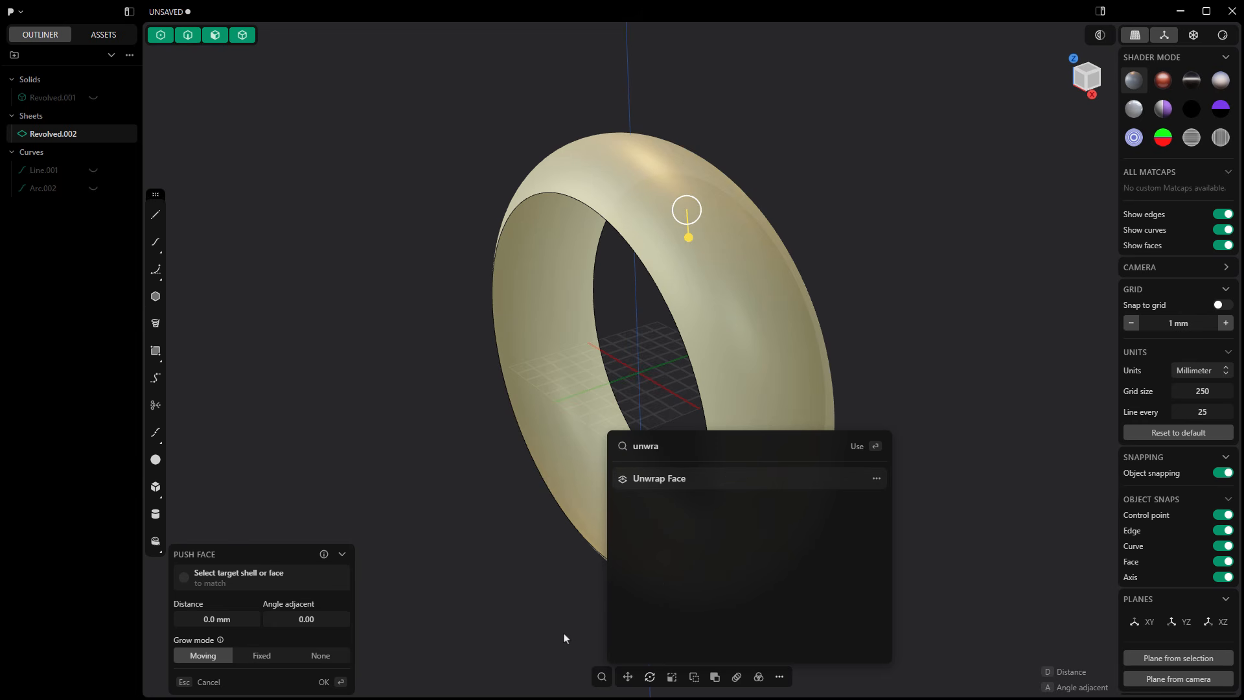
{"action": "key", "text": "Return"}
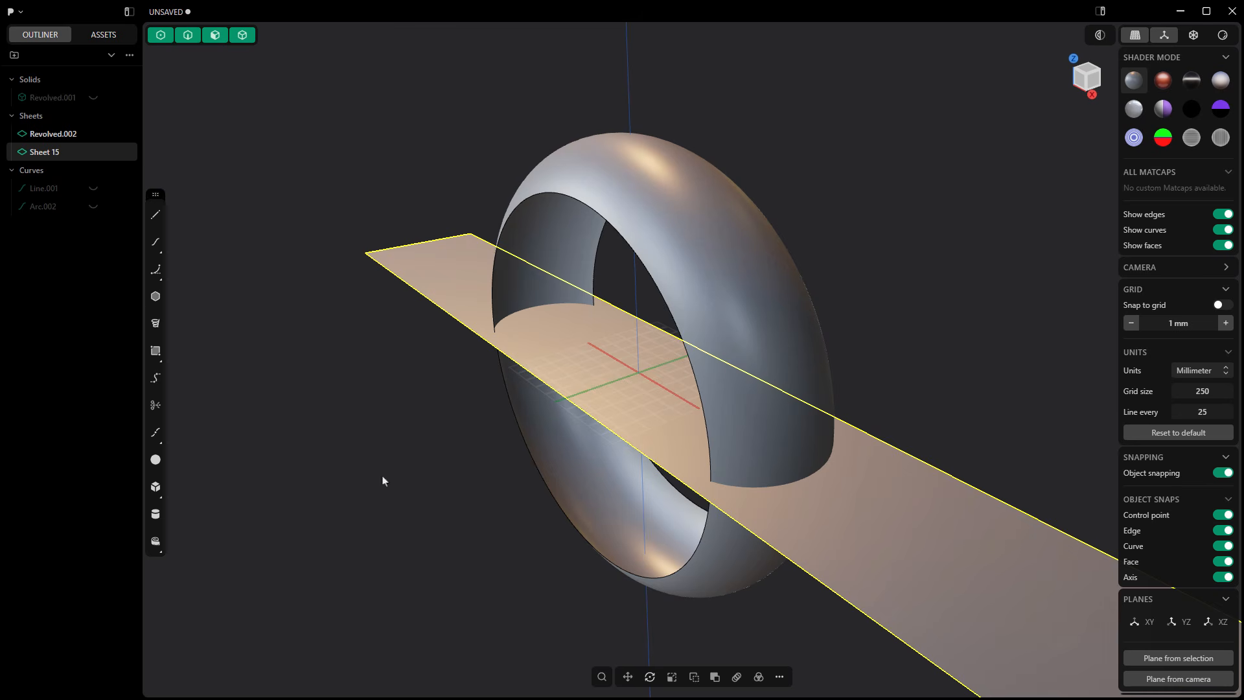
{"action": "scroll", "coordinate": [491, 391], "scroll_direction": "down", "scroll_amount": 5}
{"action": "middle_click_drag", "start_coordinate": [549, 518], "coordinate": [609, 559]}
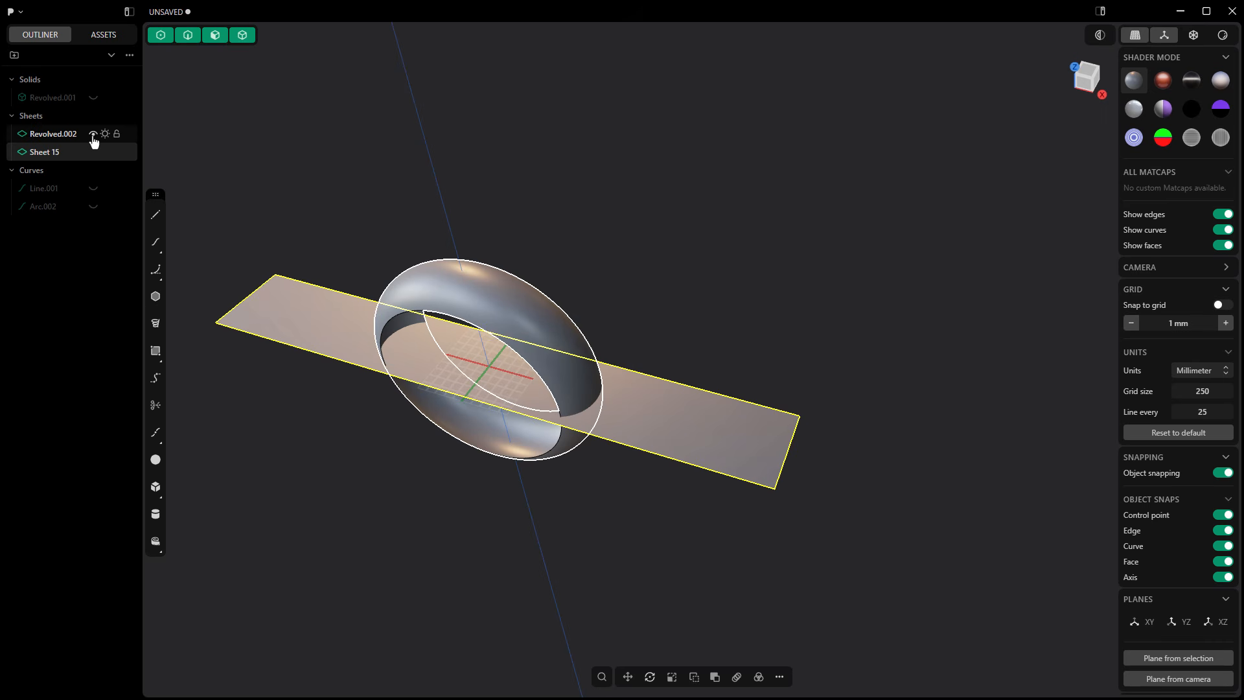
{"action": "left_click", "coordinate": [94, 134]}
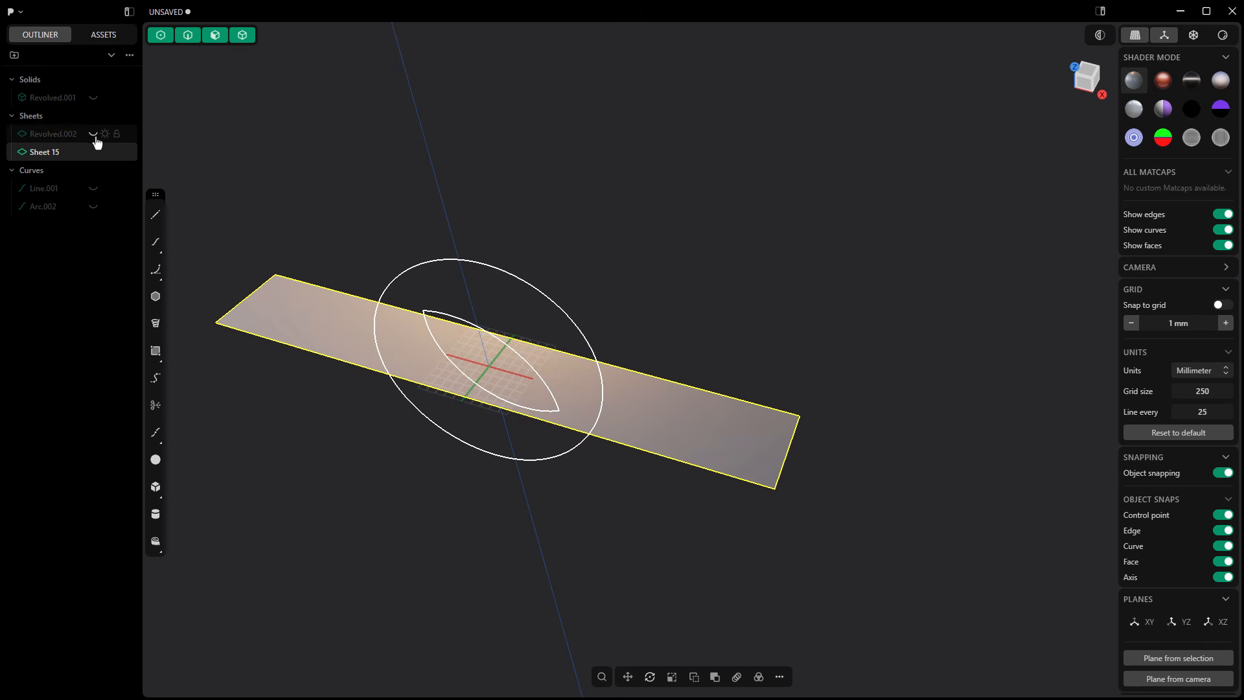
Step: Draw a three-point arc on the flat strip, from its upper edge near the left end to just below the X axis
{"action": "left_click", "coordinate": [1090, 74]}
{"action": "middle_click_drag", "start_coordinate": [490, 239], "coordinate": [709, 164], "text": "shift"}
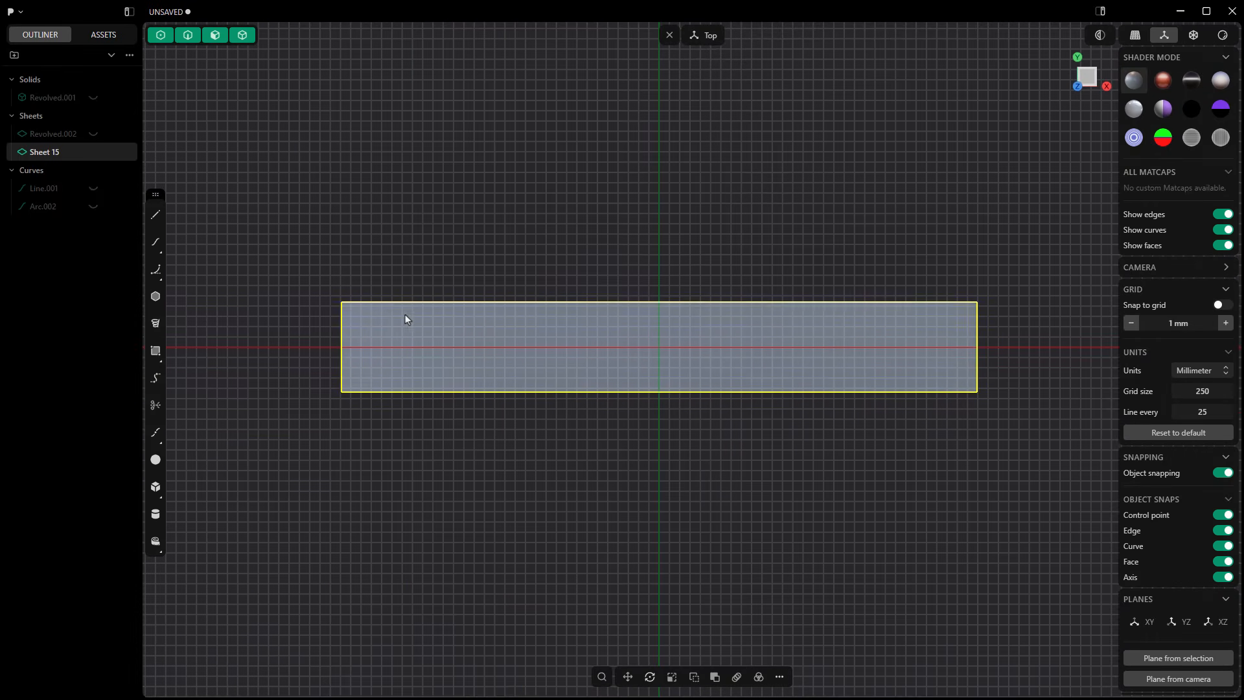
{"action": "scroll", "coordinate": [434, 375], "scroll_direction": "up", "scroll_amount": 3}
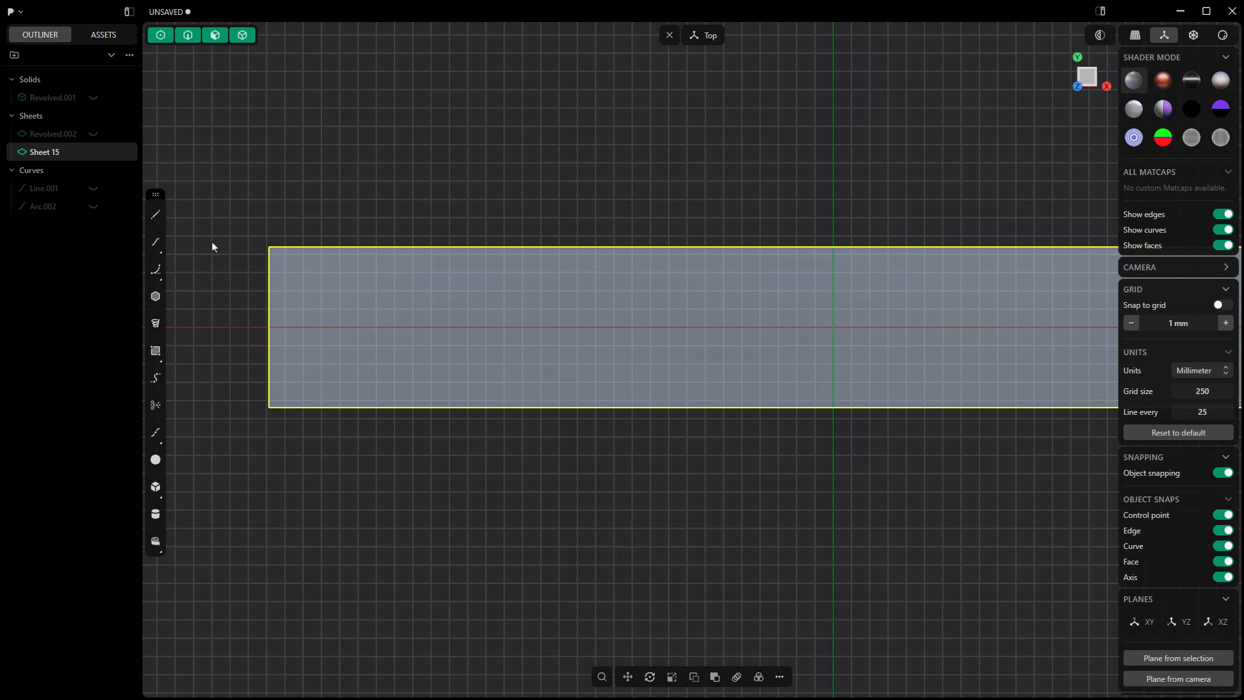
{"action": "left_click", "coordinate": [160, 281]}
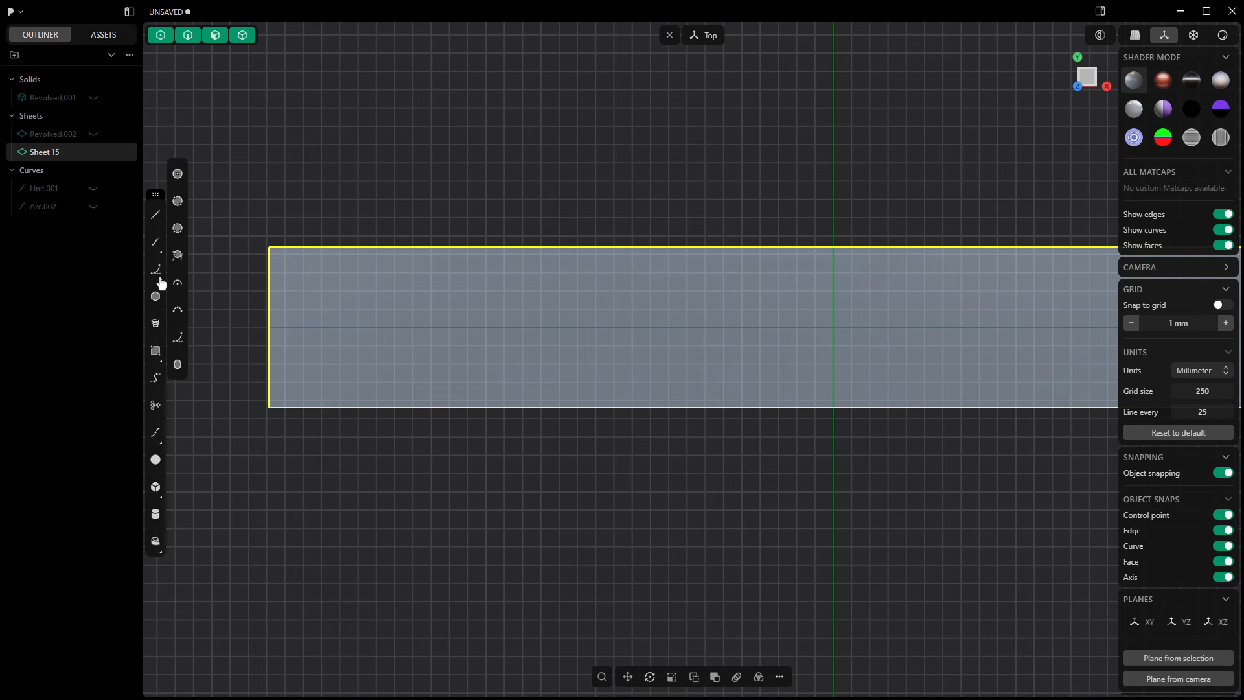
{"action": "left_click", "coordinate": [182, 314]}
{"action": "scroll", "coordinate": [315, 237], "scroll_direction": "up", "scroll_amount": 1}
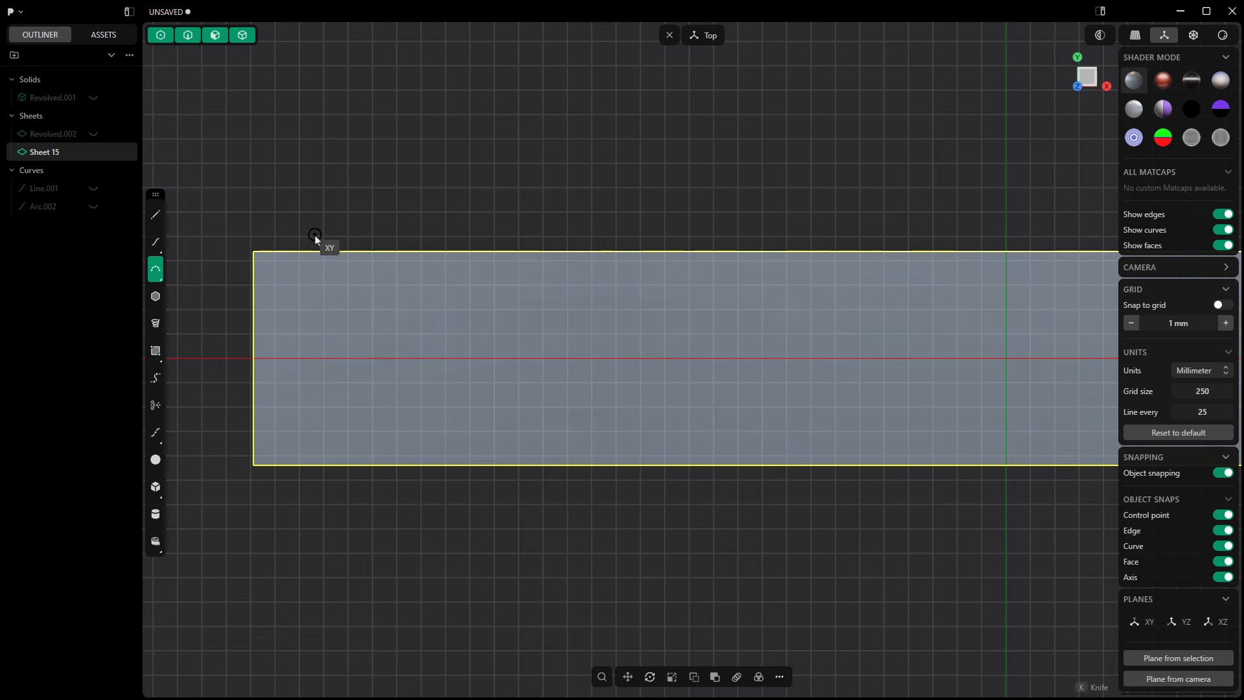
{"action": "left_click", "coordinate": [286, 252]}
{"action": "left_click", "coordinate": [379, 360]}
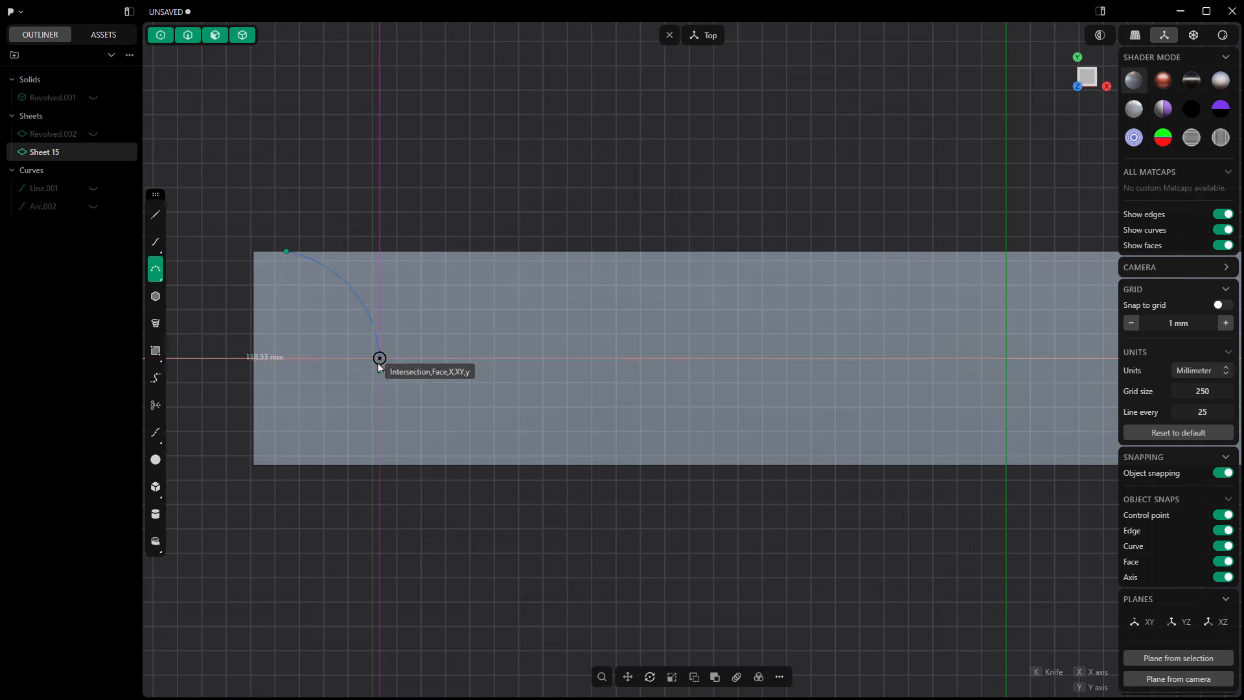
{"action": "left_click", "coordinate": [356, 316]}
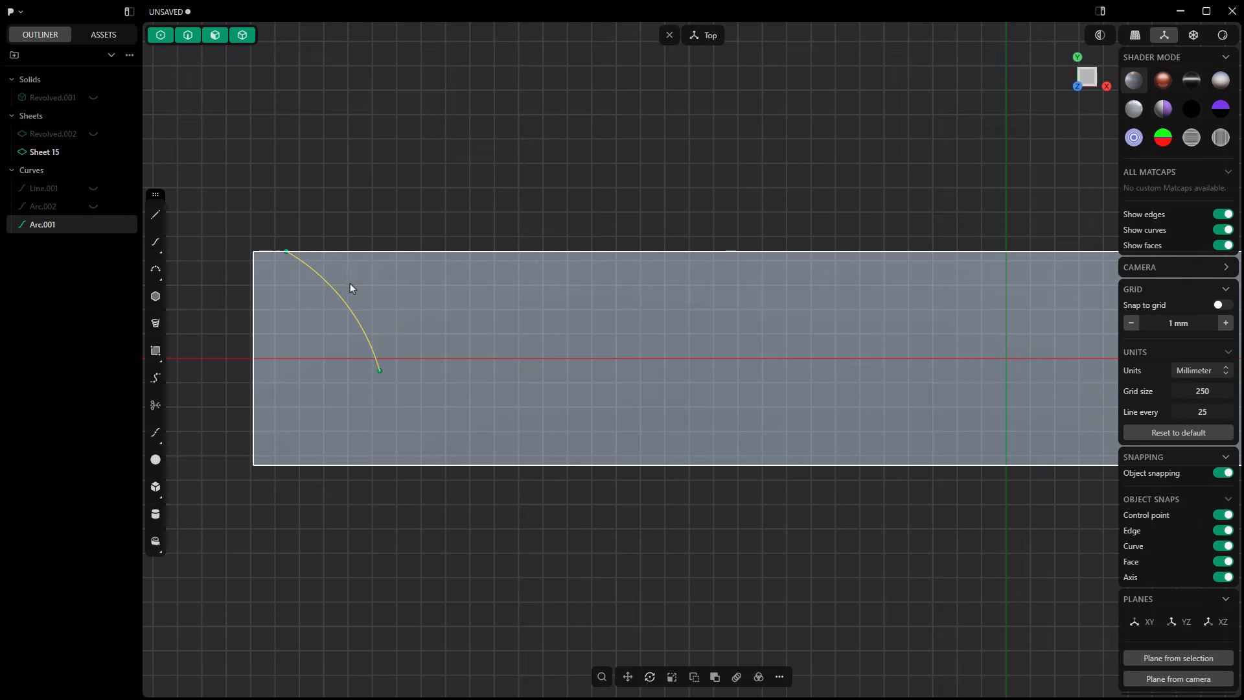
Step: Draw a second three-point arc just right of the first, starting on the strip's upper edge and converging slightly toward its lower end
{"action": "left_click", "coordinate": [157, 268]}
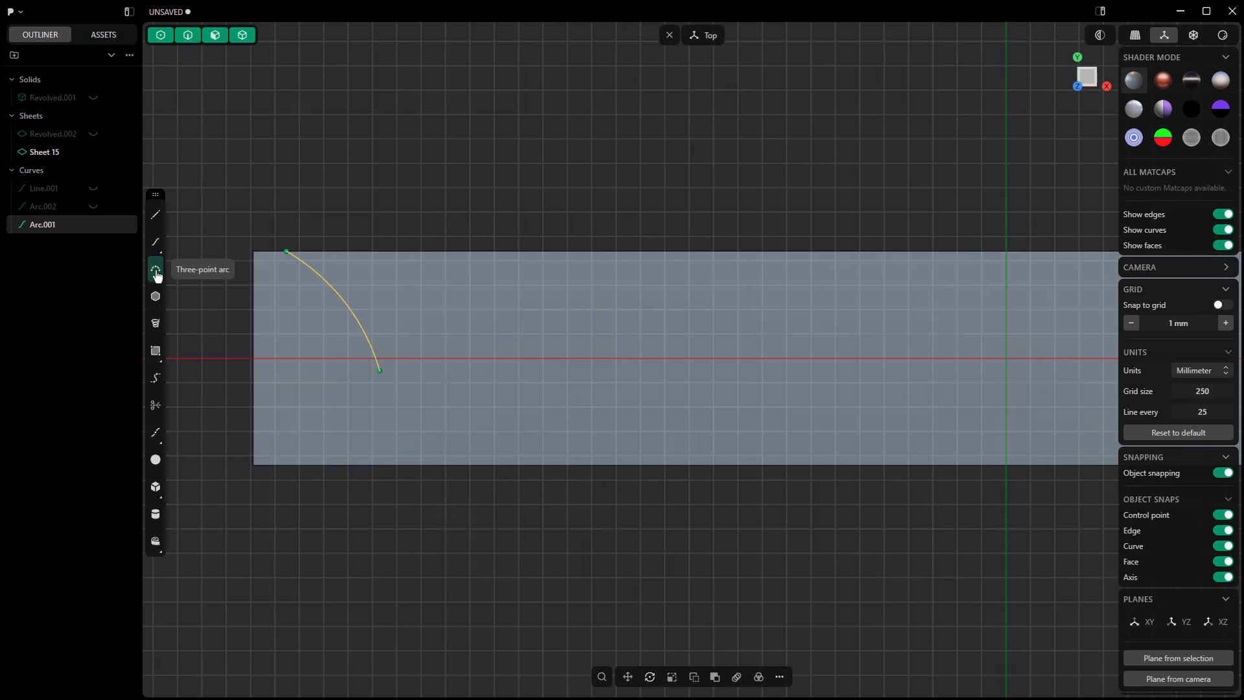
{"action": "left_click", "coordinate": [314, 251]}
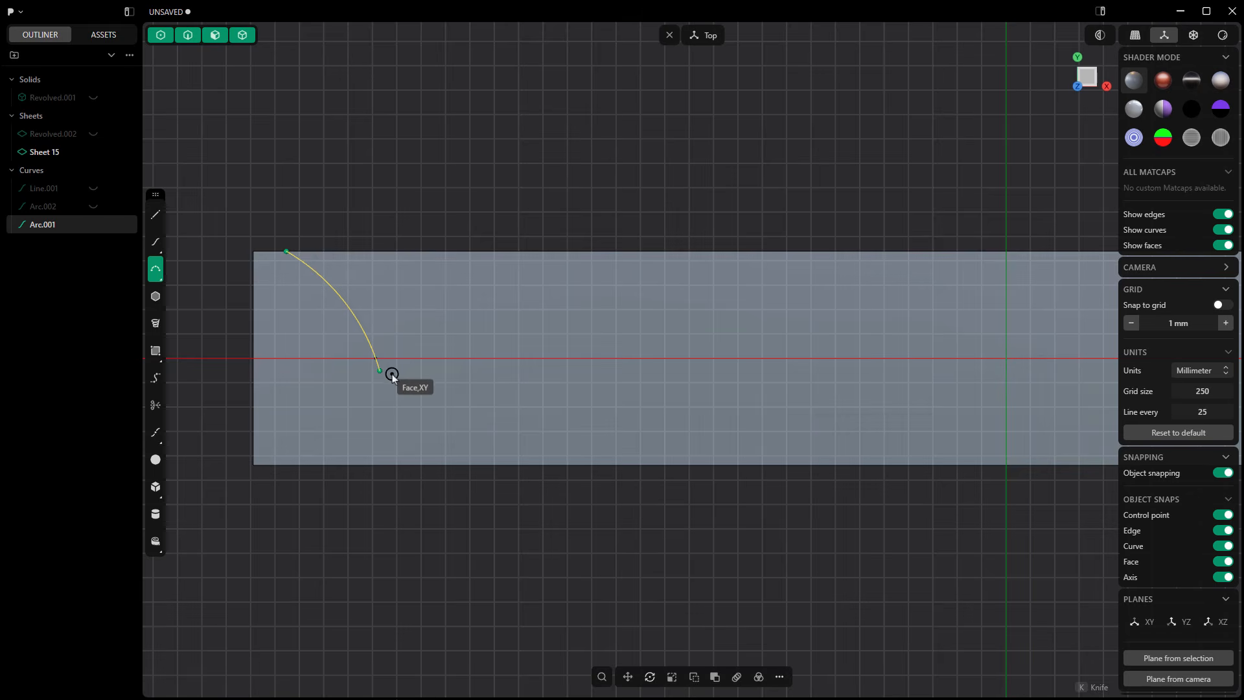
{"action": "left_click", "coordinate": [391, 372]}
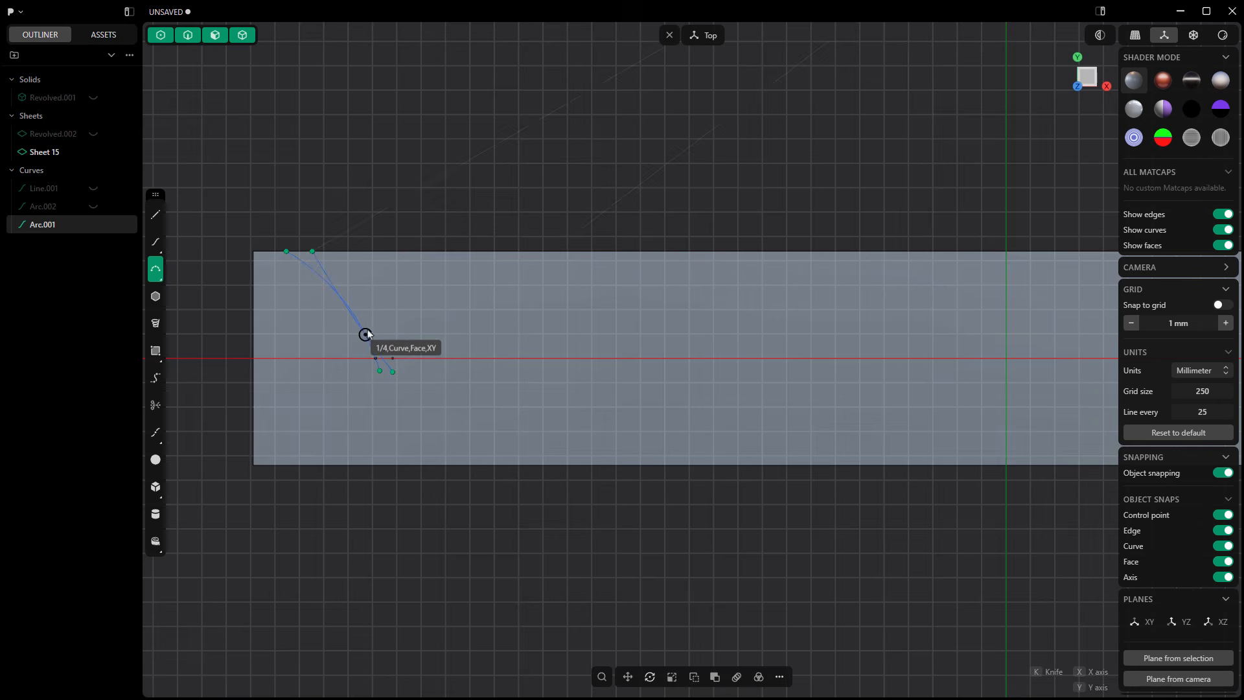
{"action": "scroll", "coordinate": [367, 311], "scroll_direction": "up", "scroll_amount": 3}
{"action": "left_click", "coordinate": [367, 311]}
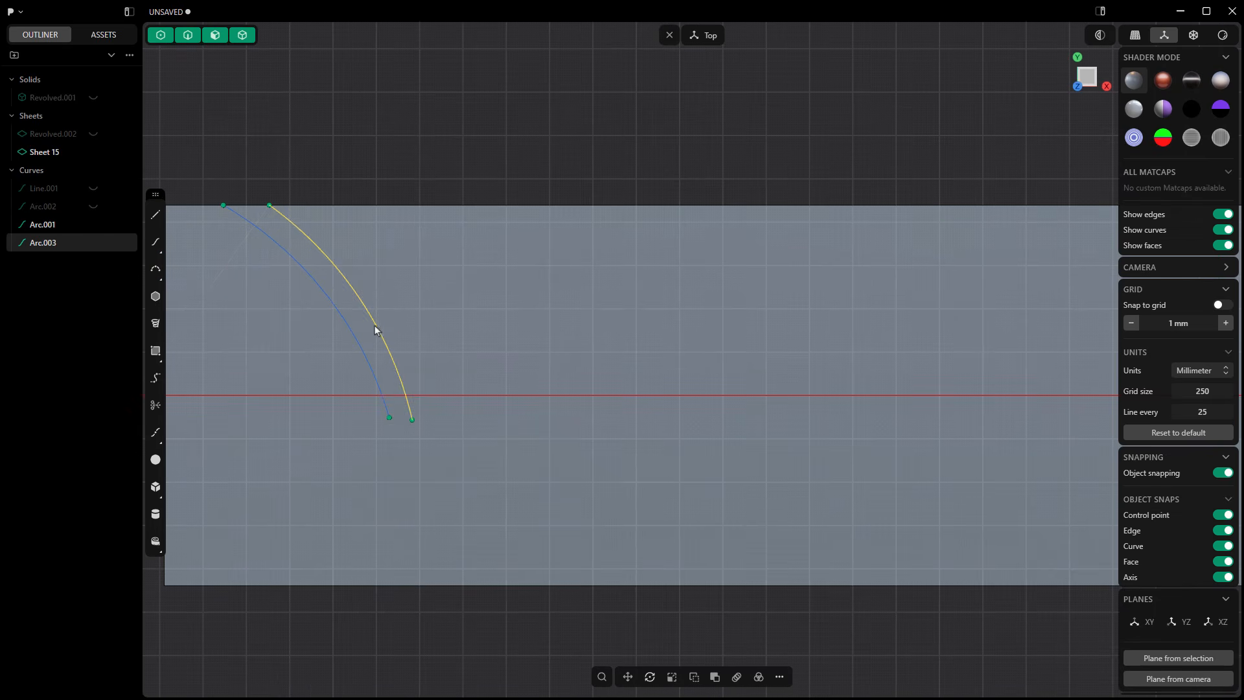
Step: Close the gap between the two arcs with one straight line at their upper ends and another at their lower ends
{"action": "left_click", "coordinate": [154, 223]}
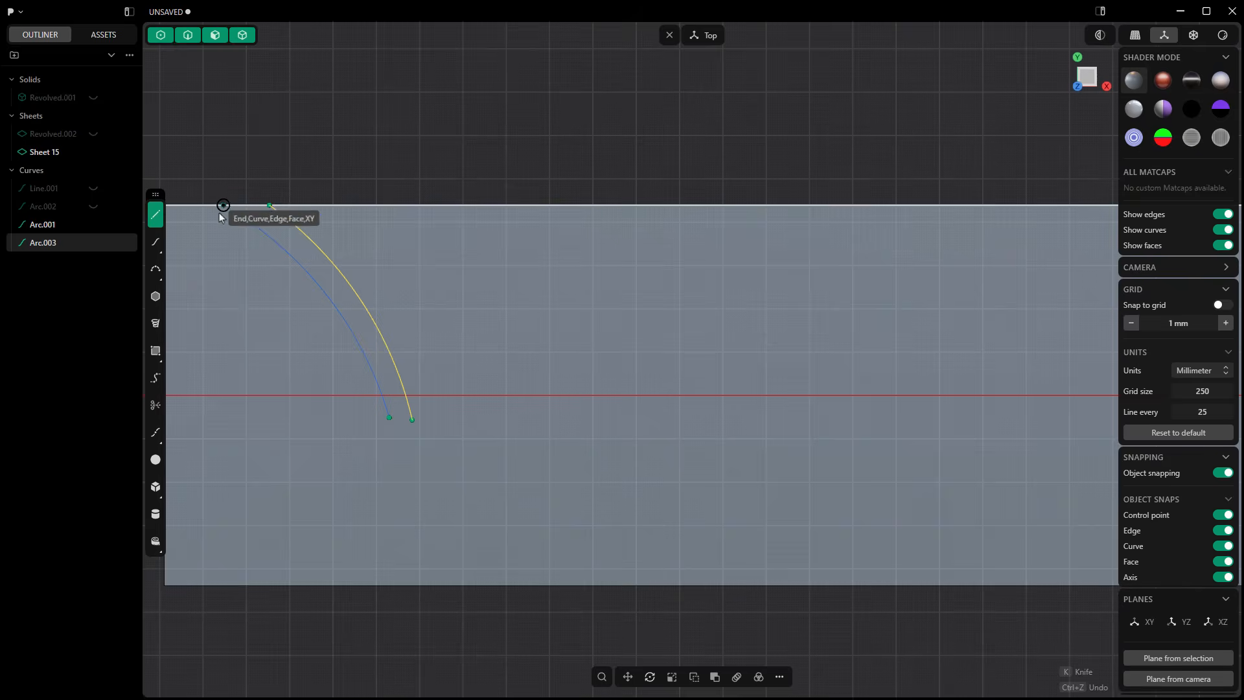
{"action": "left_click", "coordinate": [223, 205]}
{"action": "left_click", "coordinate": [269, 205]}
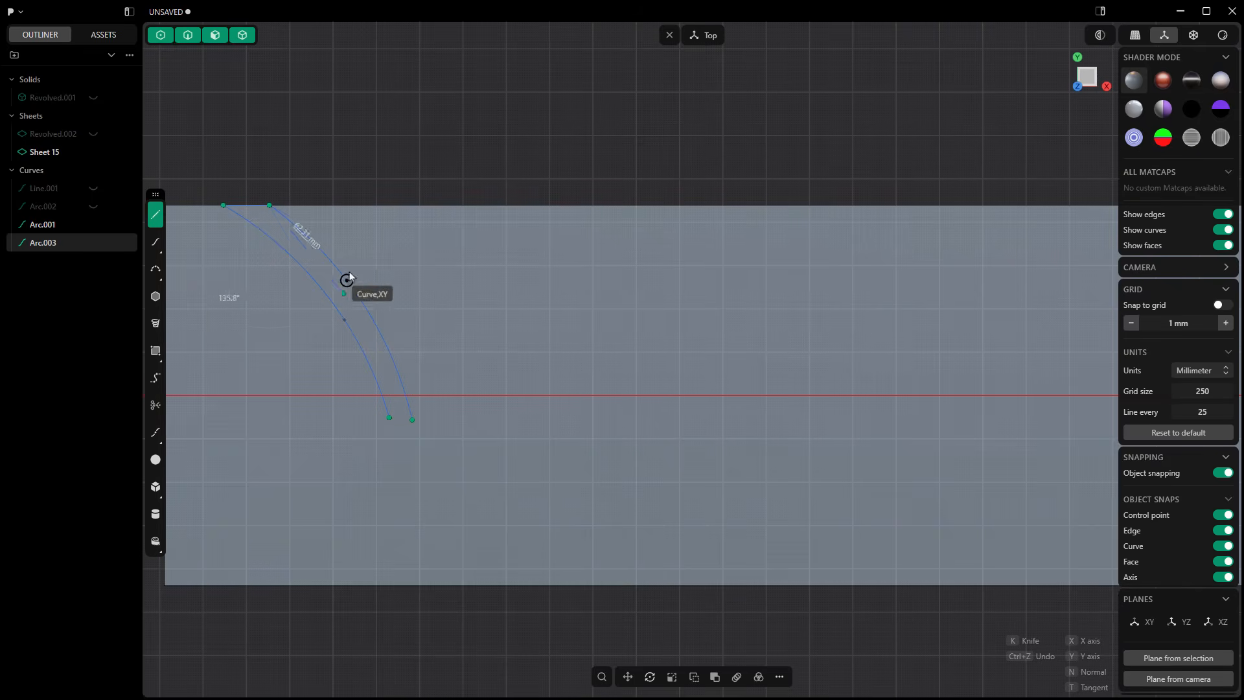
{"action": "key", "text": "Escape"}
{"action": "left_click", "coordinate": [156, 220]}
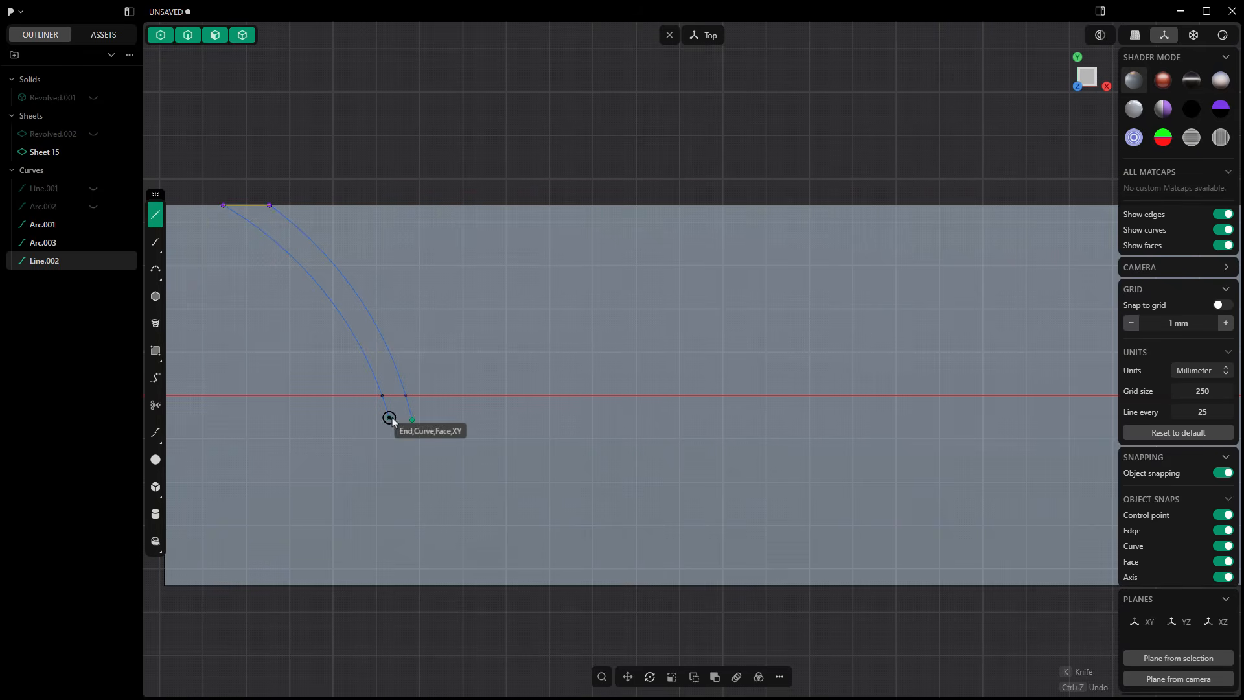
{"action": "left_click", "coordinate": [388, 417]}
{"action": "left_click", "coordinate": [411, 420]}
{"action": "key", "text": "Escape"}
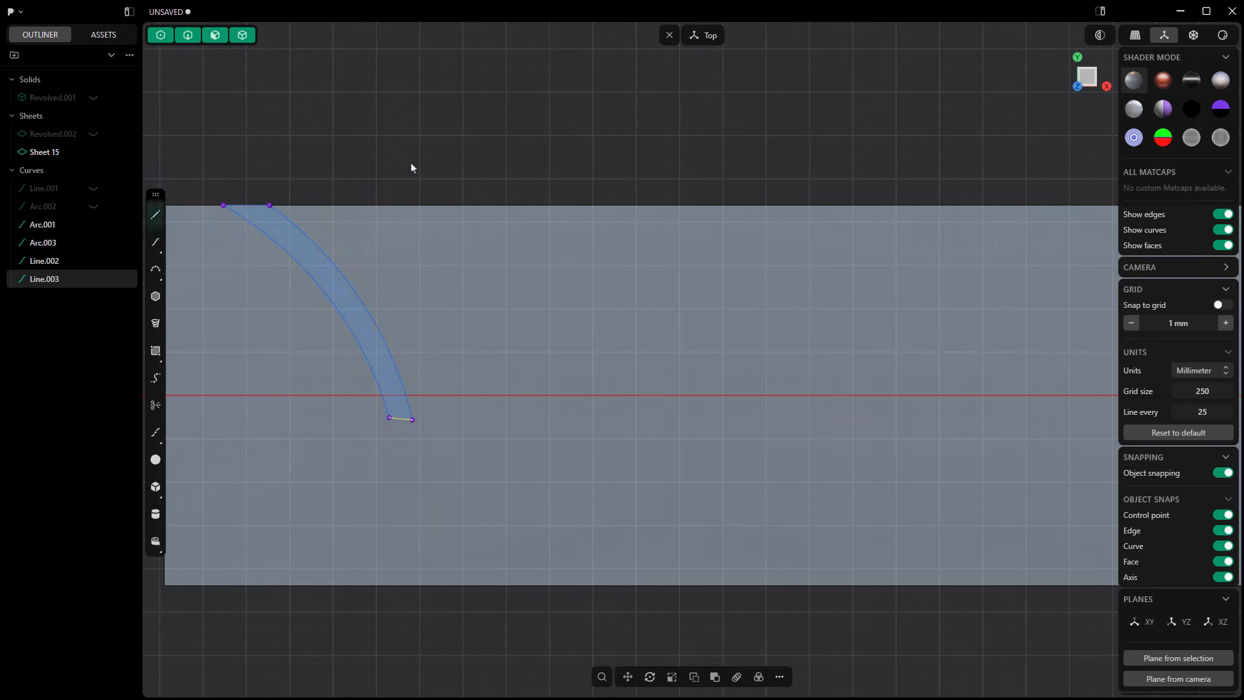
Step: Join the two arcs and two end lines into one closed groove outline and clear the selection
{"action": "left_click", "coordinate": [250, 206], "text": "shift"}
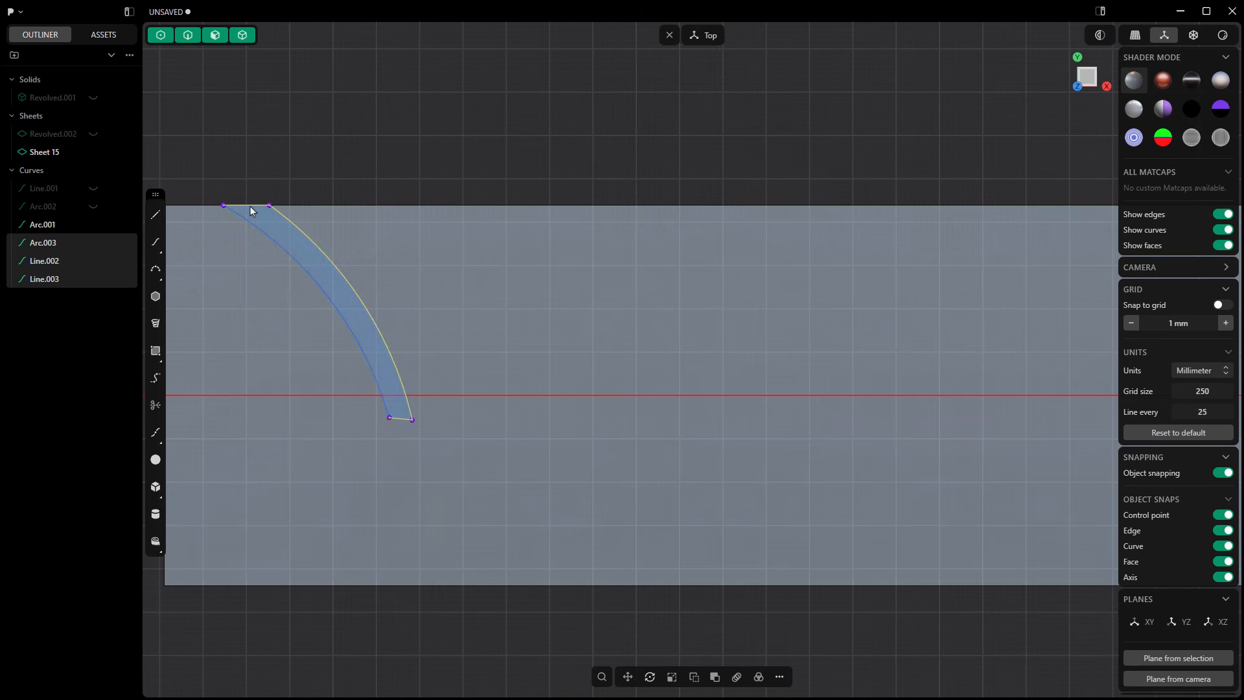
{"action": "left_click", "coordinate": [252, 225], "text": "shift"}
{"action": "left_click", "coordinate": [779, 676]}
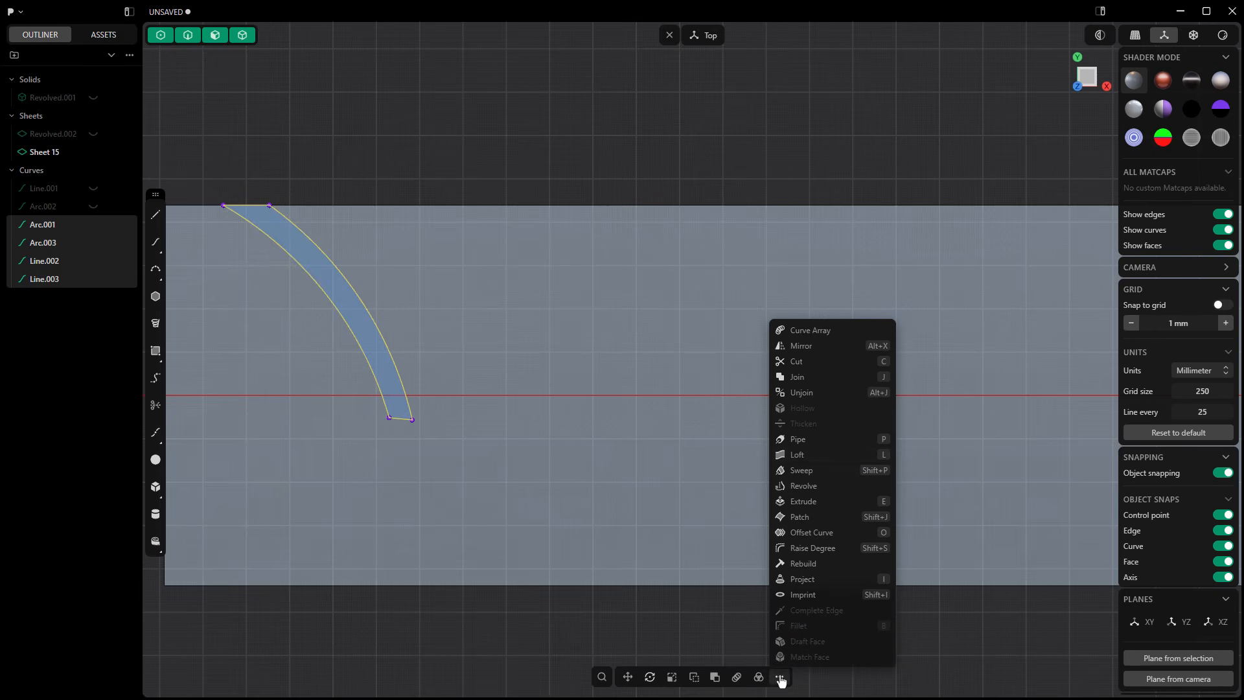
{"action": "left_click", "coordinate": [800, 378]}
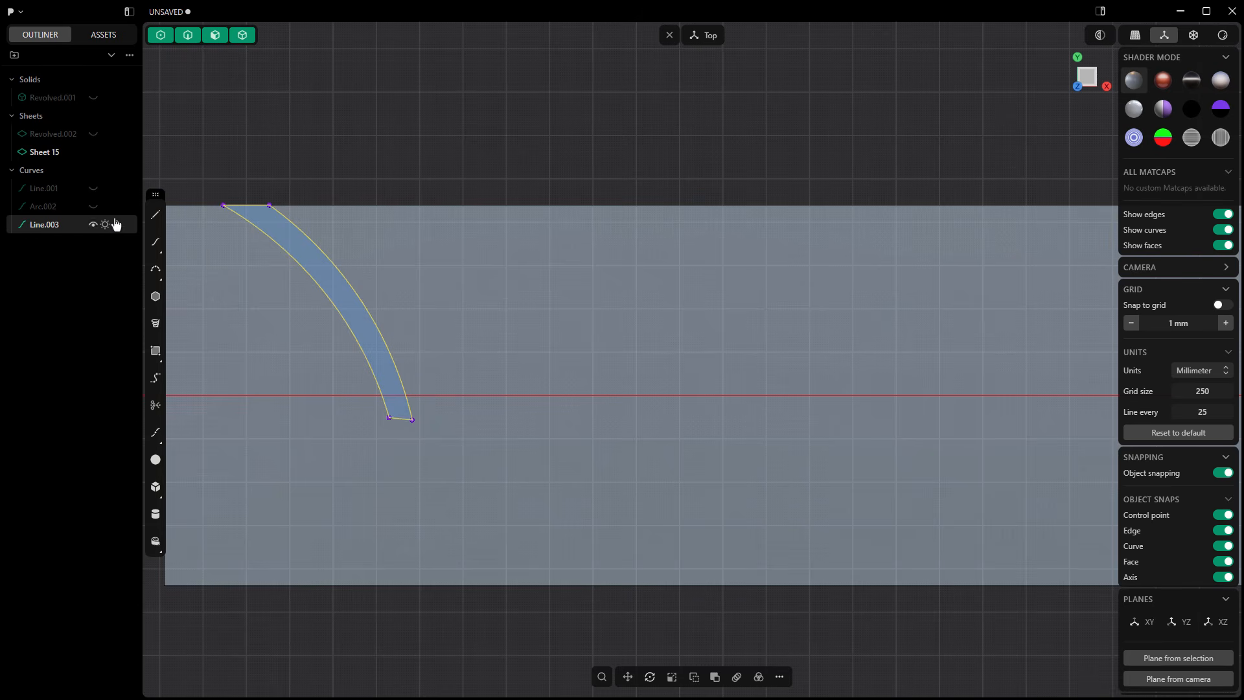
{"action": "left_click", "coordinate": [288, 169]}
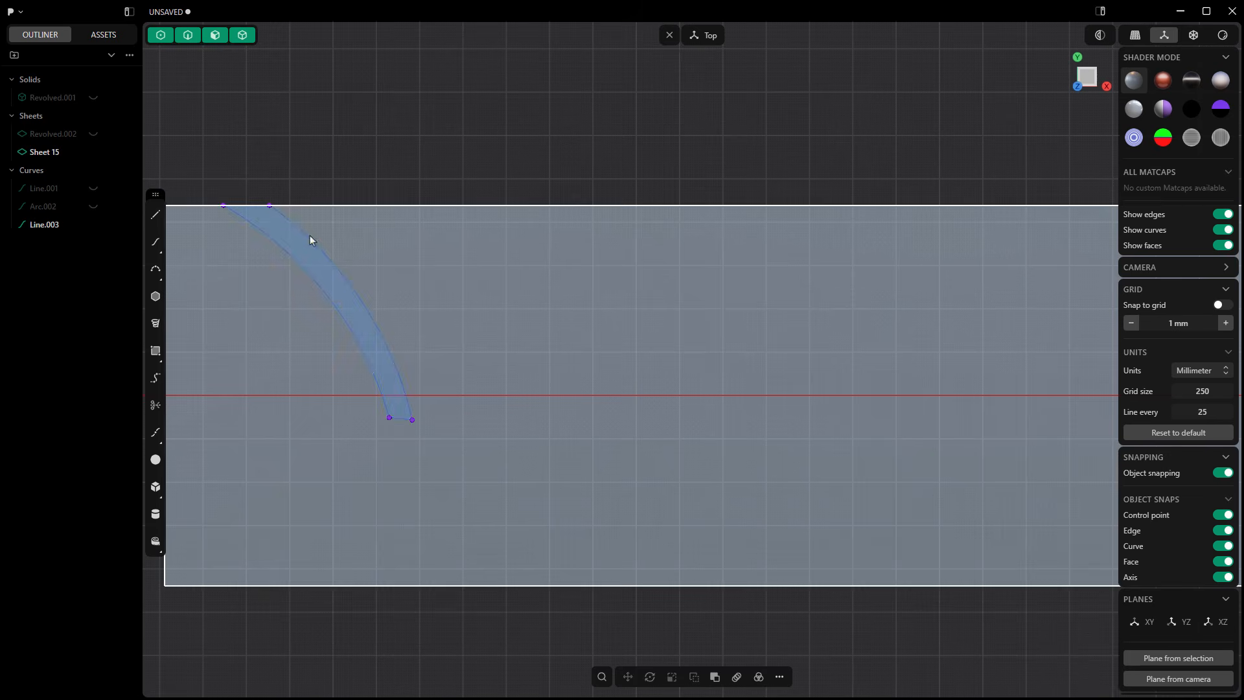
Step: Draw two more three-point arcs right of the first groove outline, from the strip's upper edge to lower below the X axis
{"action": "left_click", "coordinate": [155, 276]}
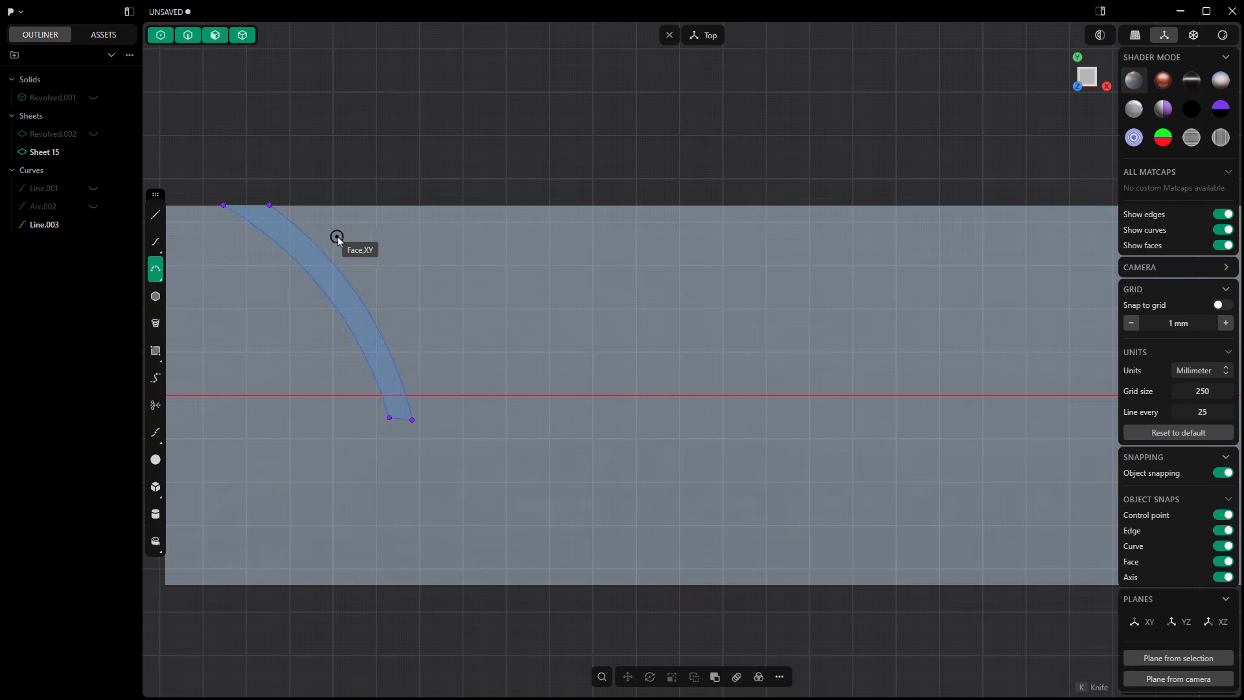
{"action": "left_click", "coordinate": [368, 205]}
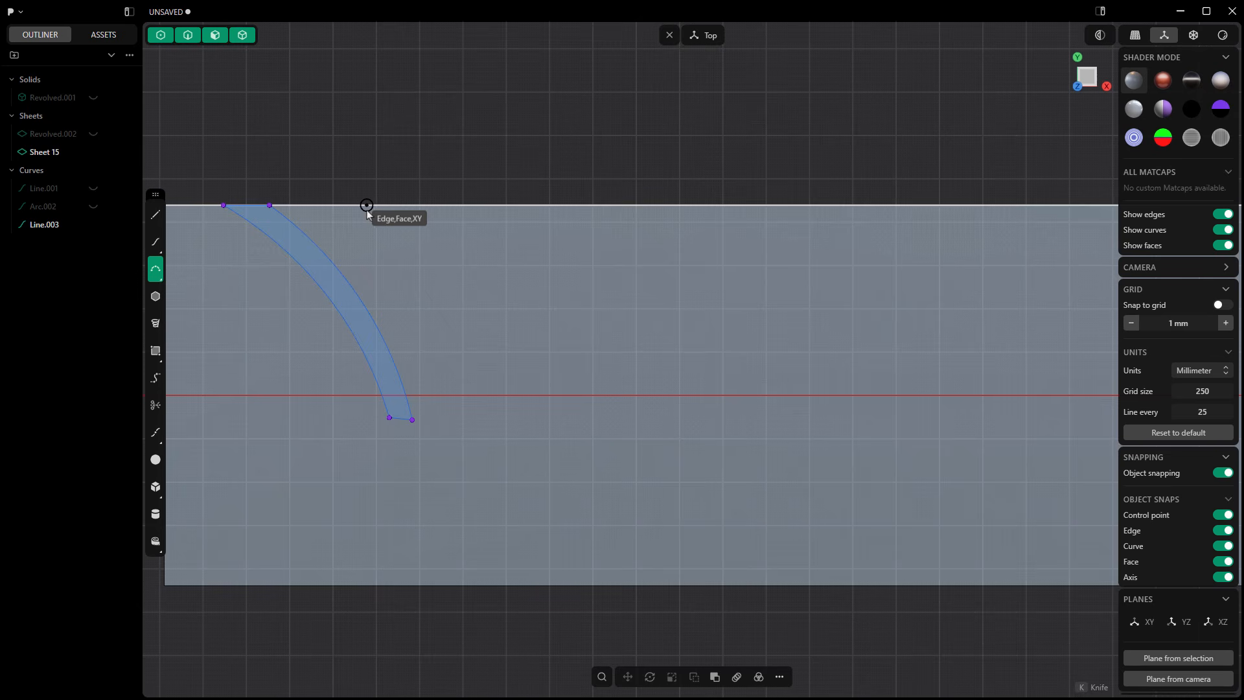
{"action": "left_click", "coordinate": [476, 449]}
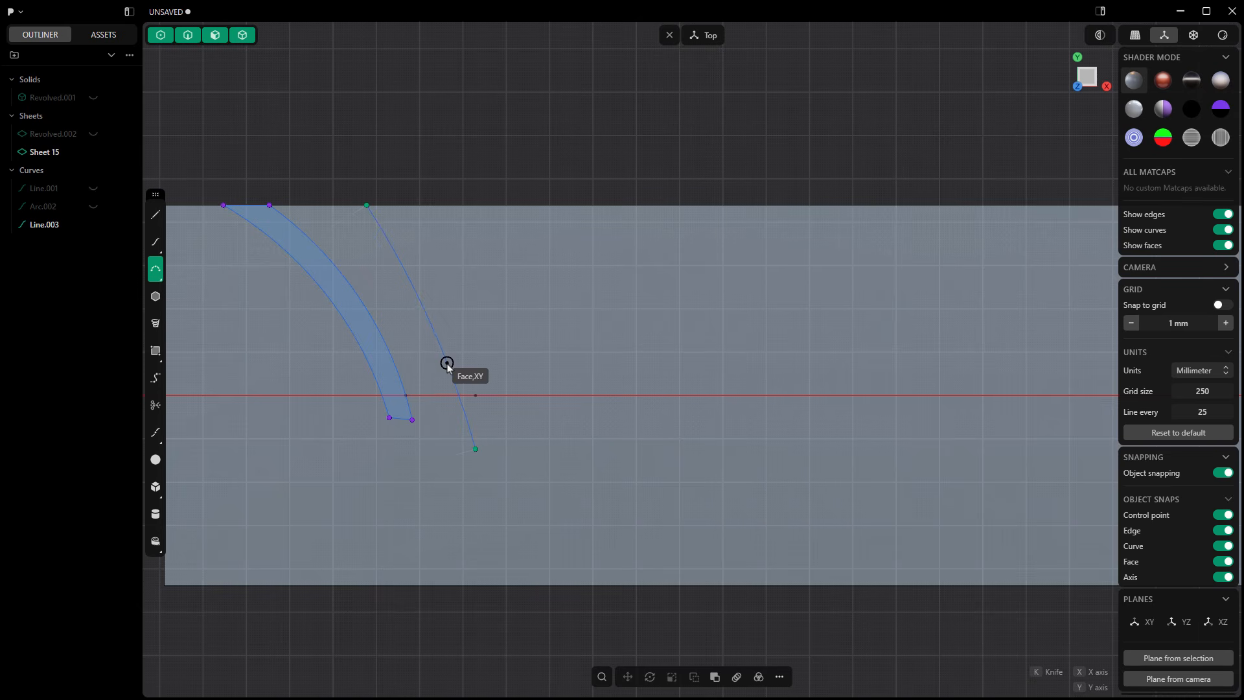
{"action": "left_click", "coordinate": [448, 365]}
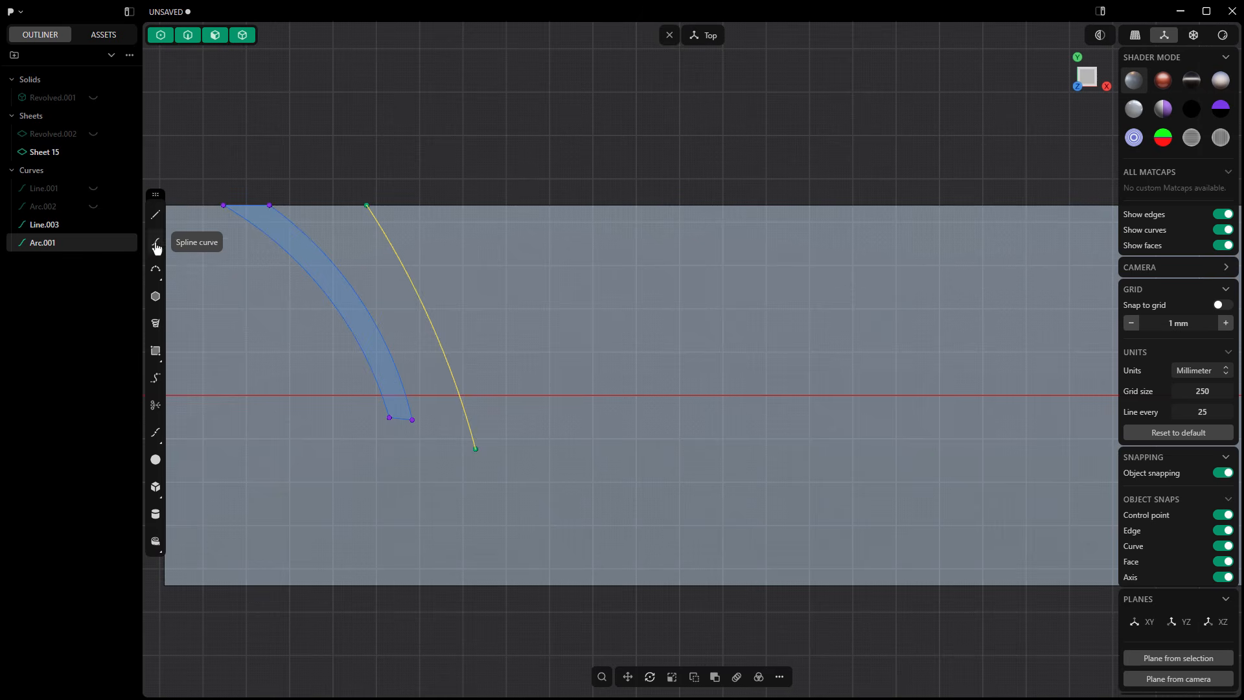
{"action": "left_click", "coordinate": [156, 276]}
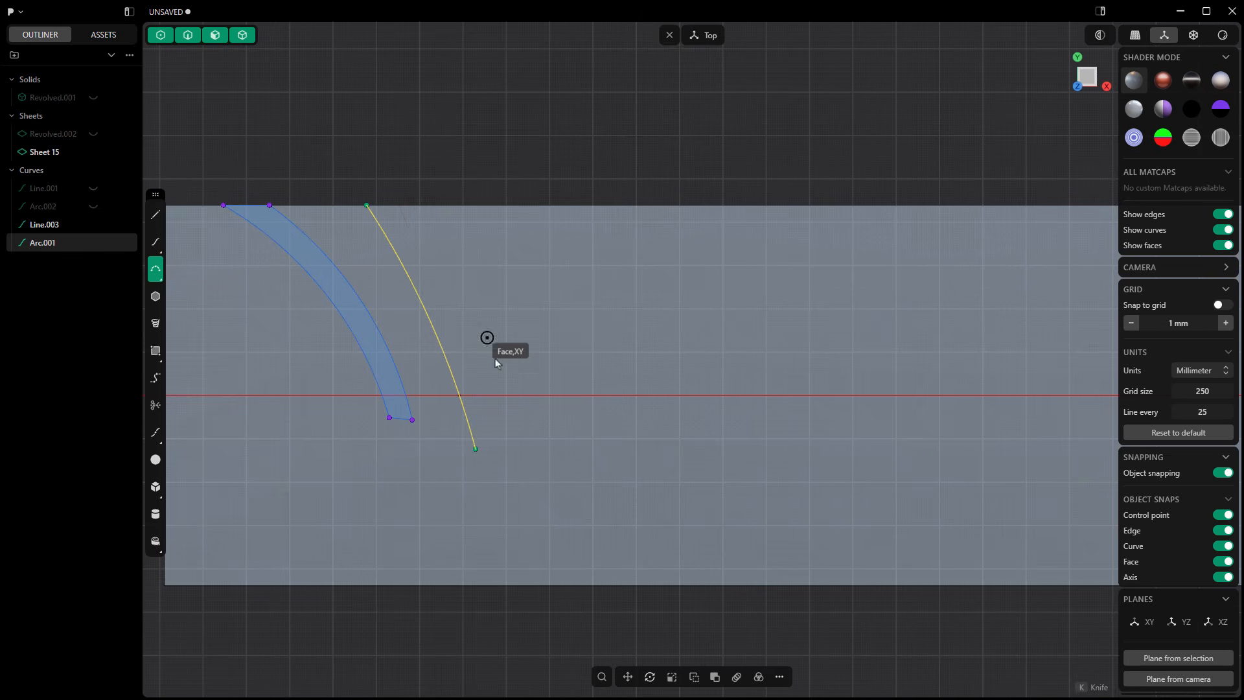
{"action": "left_click", "coordinate": [492, 449]}
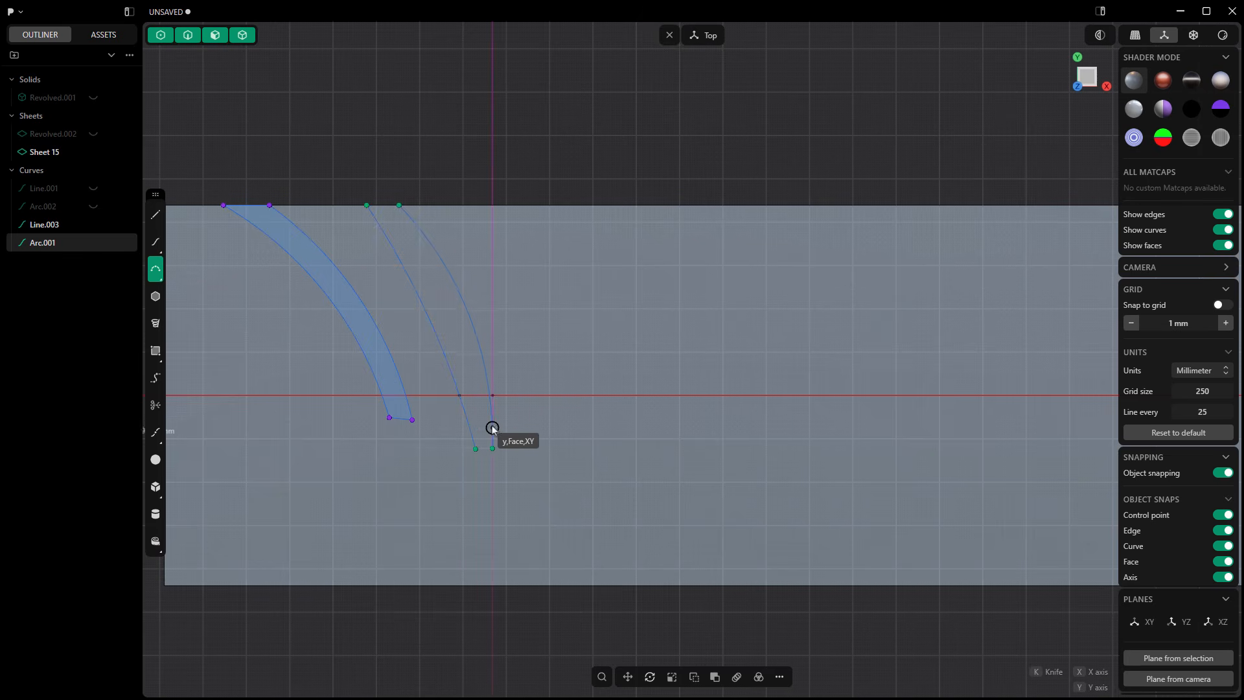
{"action": "left_click", "coordinate": [461, 342]}
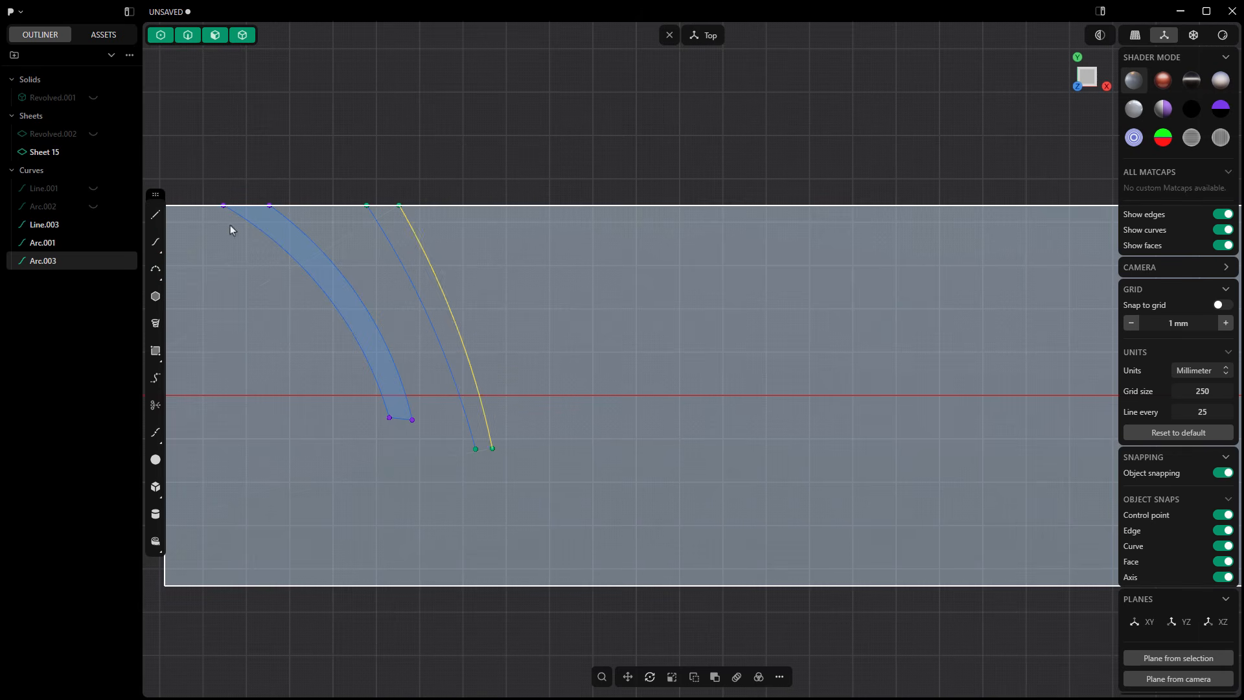
Step: Connect the upper ends and the lower ends of the new arc pair with straight lines to close the second groove outline
{"action": "left_click", "coordinate": [156, 217]}
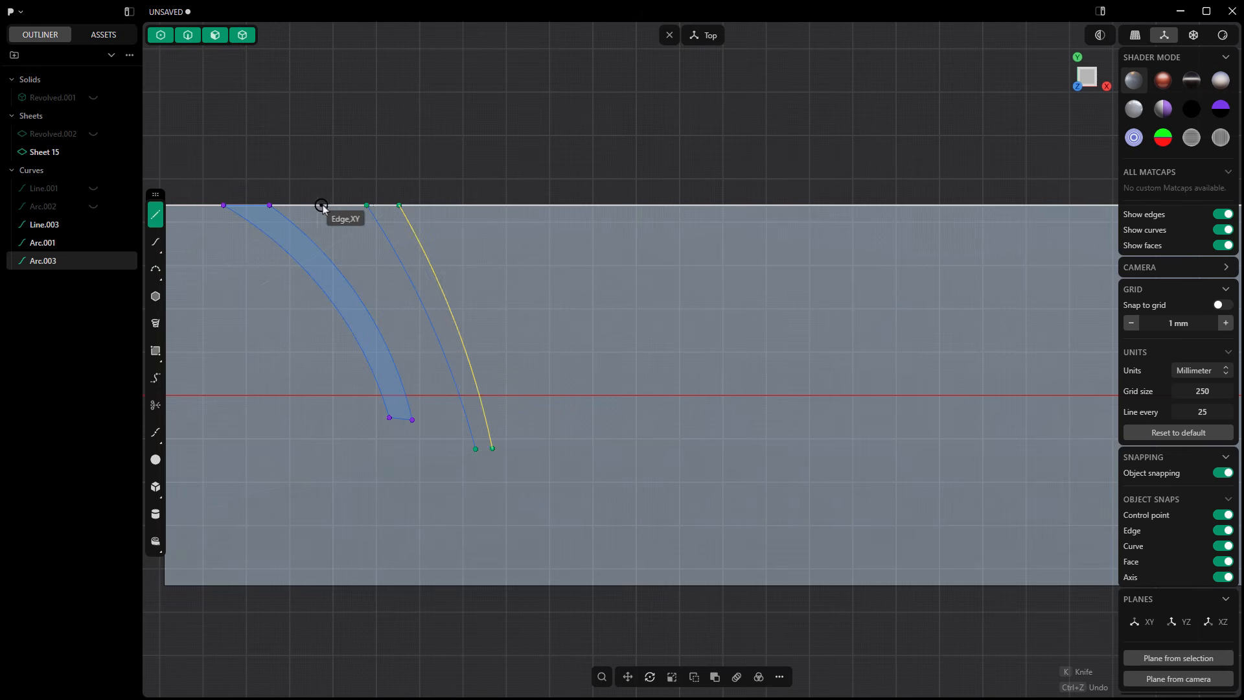
{"action": "left_click", "coordinate": [367, 205]}
{"action": "left_click", "coordinate": [399, 205]}
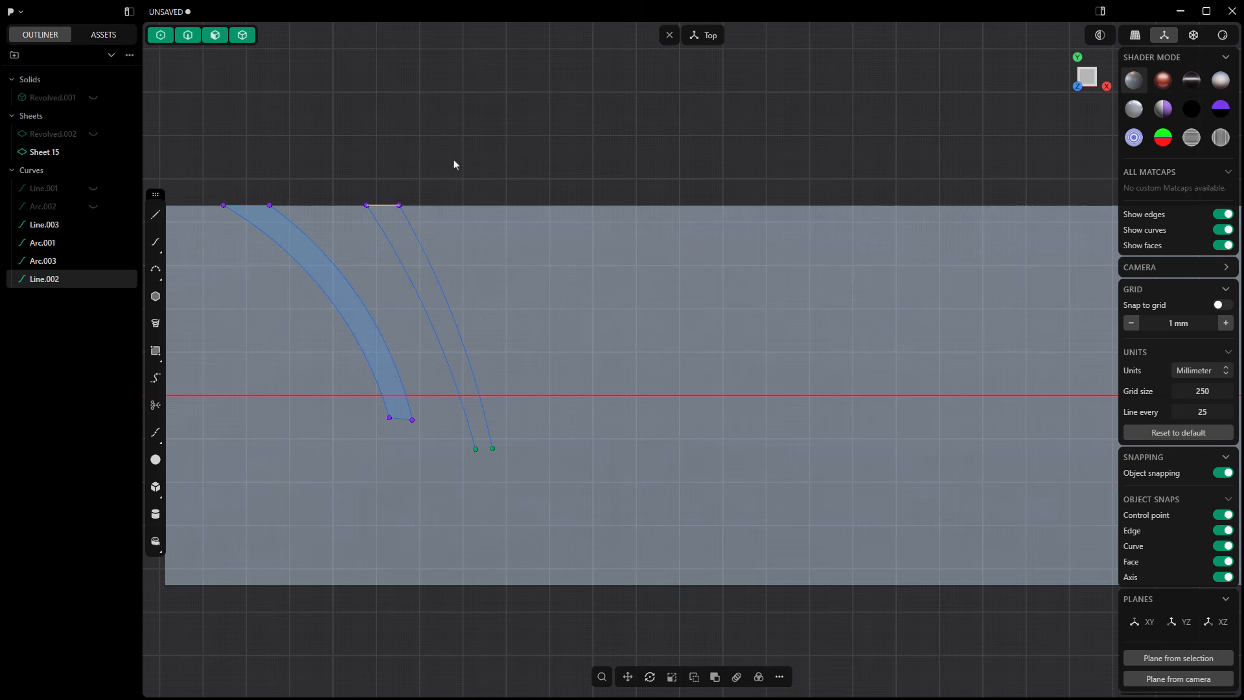
{"action": "left_click", "coordinate": [156, 217]}
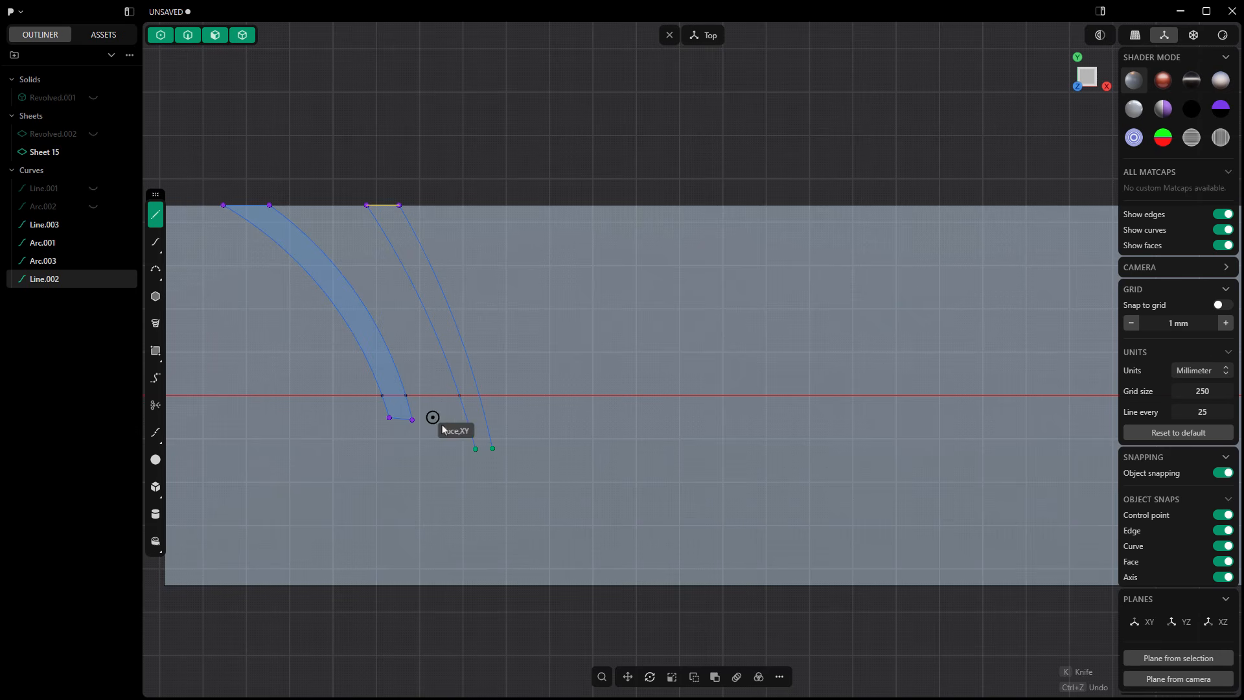
{"action": "left_click", "coordinate": [476, 448]}
{"action": "left_click", "coordinate": [492, 448]}
Step: Join the second arc pair and its two end lines into one closed groove outline and clear the selection
{"action": "left_click", "coordinate": [435, 281], "text": "shift"}
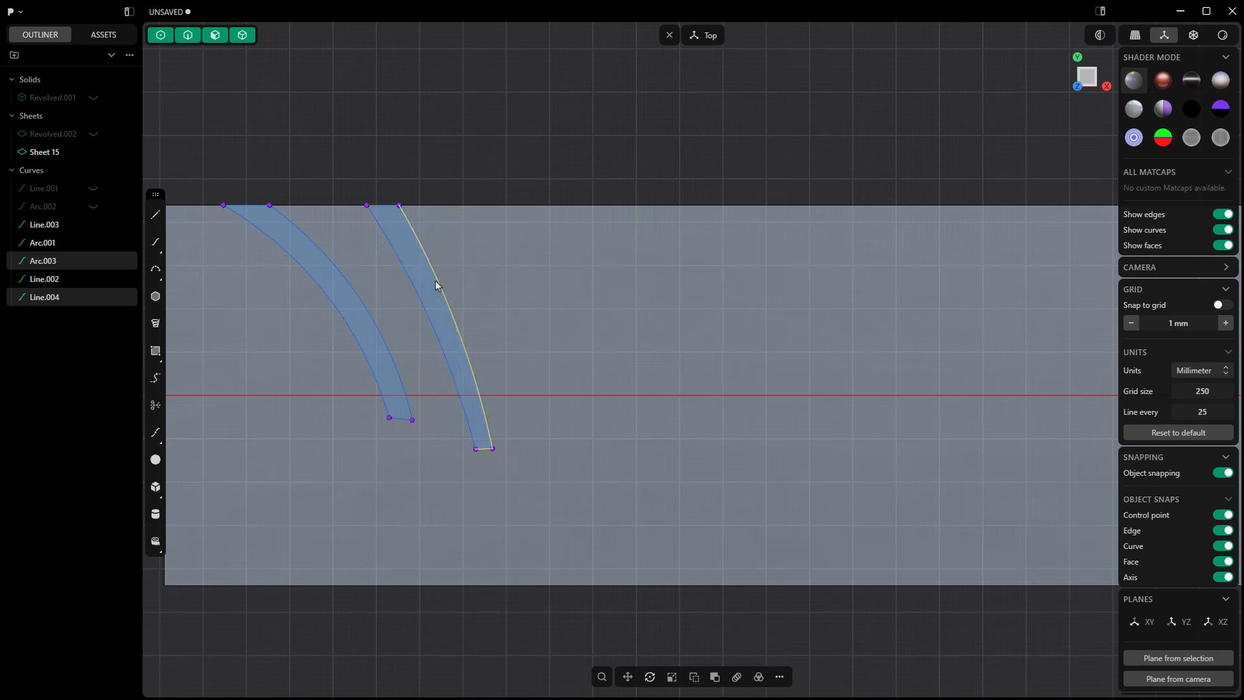
{"action": "left_click", "coordinate": [392, 206], "text": "shift"}
{"action": "left_click", "coordinate": [383, 233], "text": "shift"}
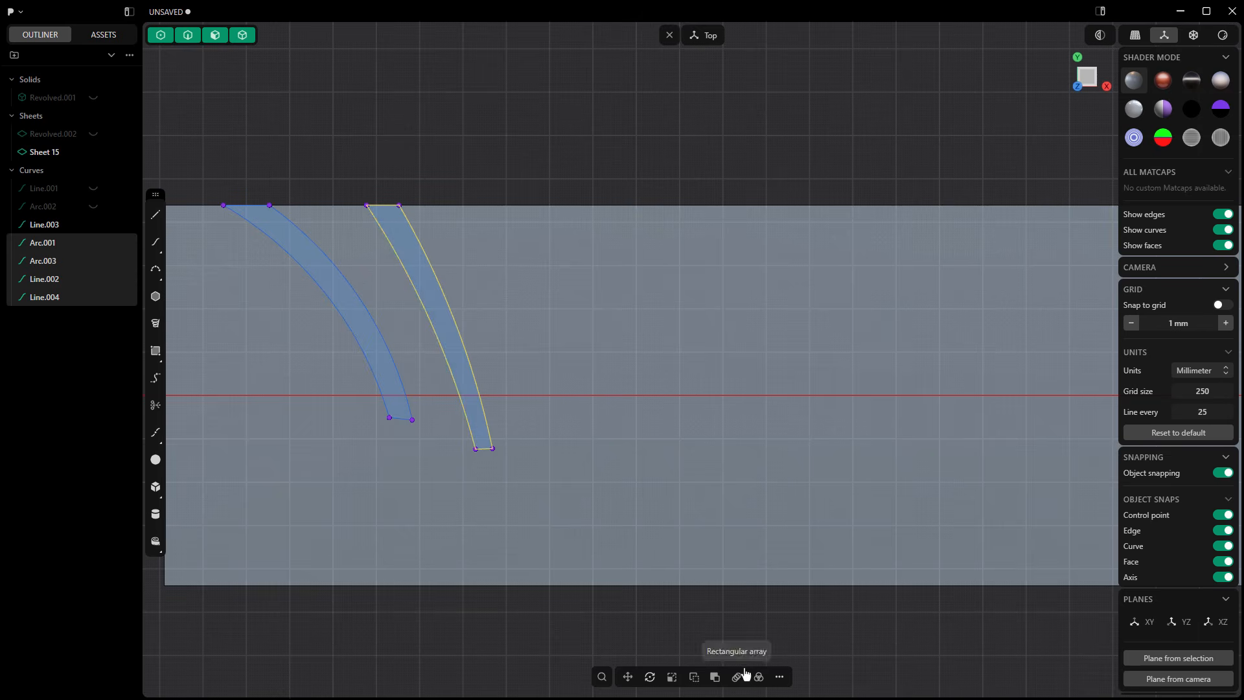
{"action": "left_click", "coordinate": [780, 677]}
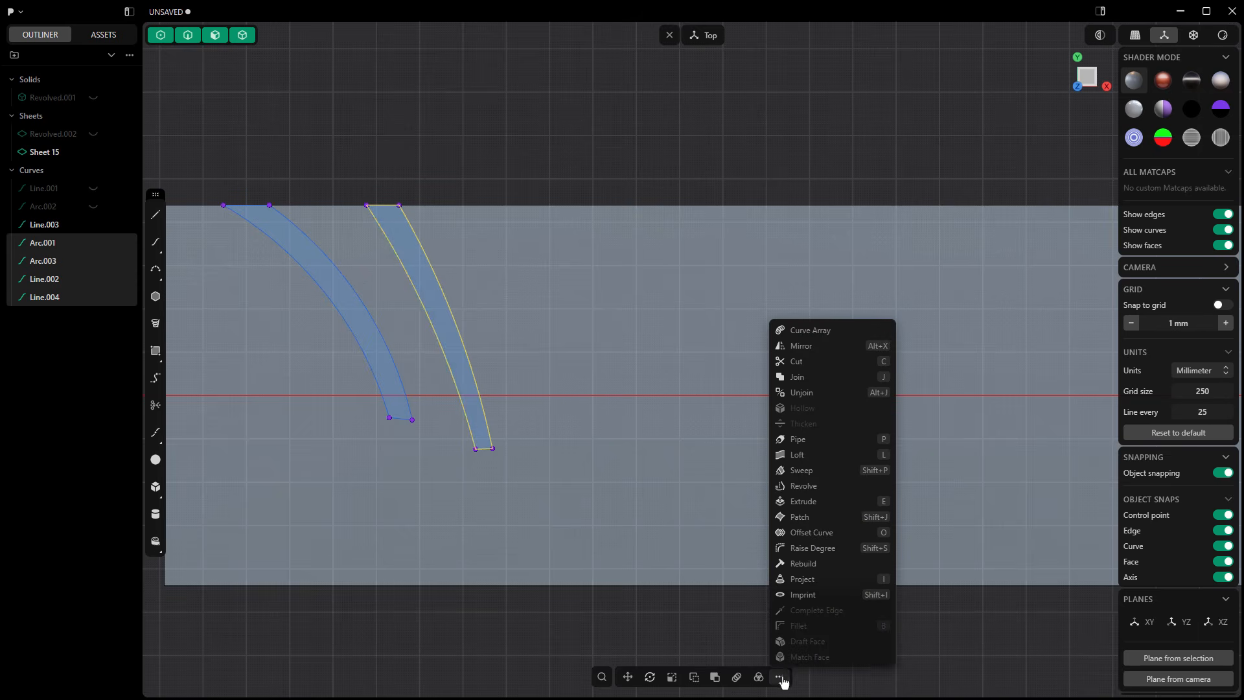
{"action": "left_click", "coordinate": [802, 378]}
{"action": "left_click", "coordinate": [403, 174]}
Step: Move both closed groove outlines together along the positive X direction, away from the strip's near short edge
{"action": "scroll", "coordinate": [403, 175], "scroll_direction": "down", "scroll_amount": 2}
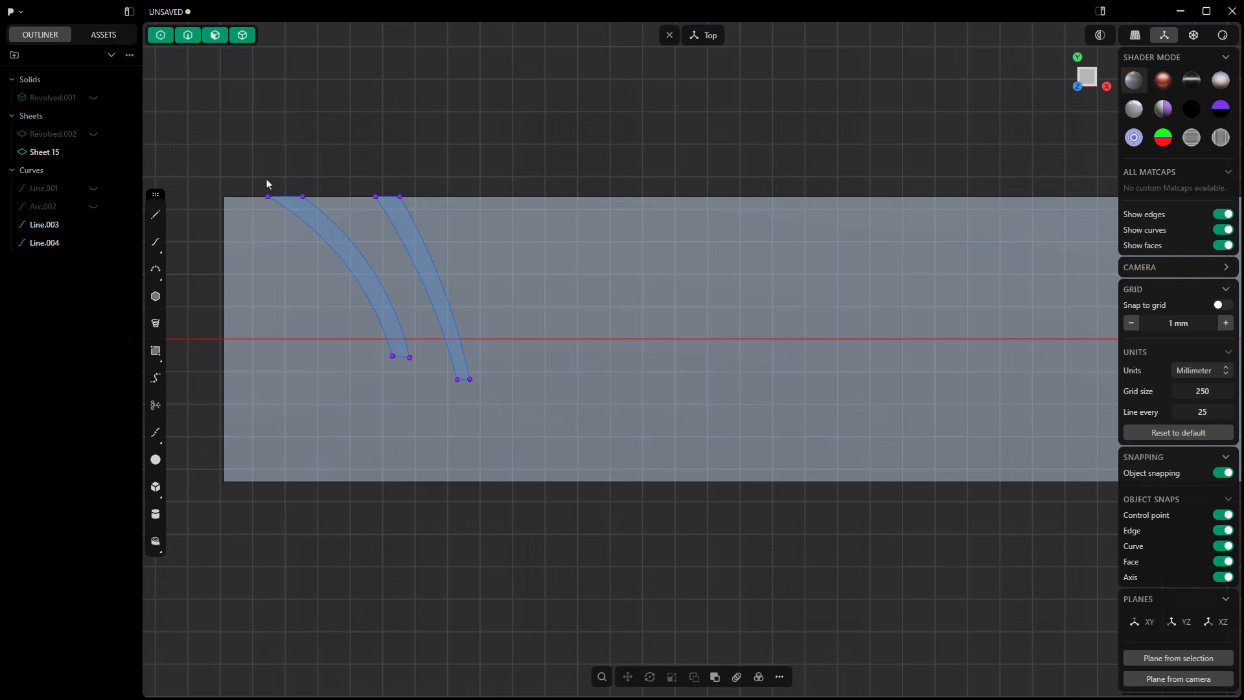
{"action": "left_click_drag", "start_coordinate": [252, 180], "coordinate": [476, 384]}
{"action": "key", "text": "e"}
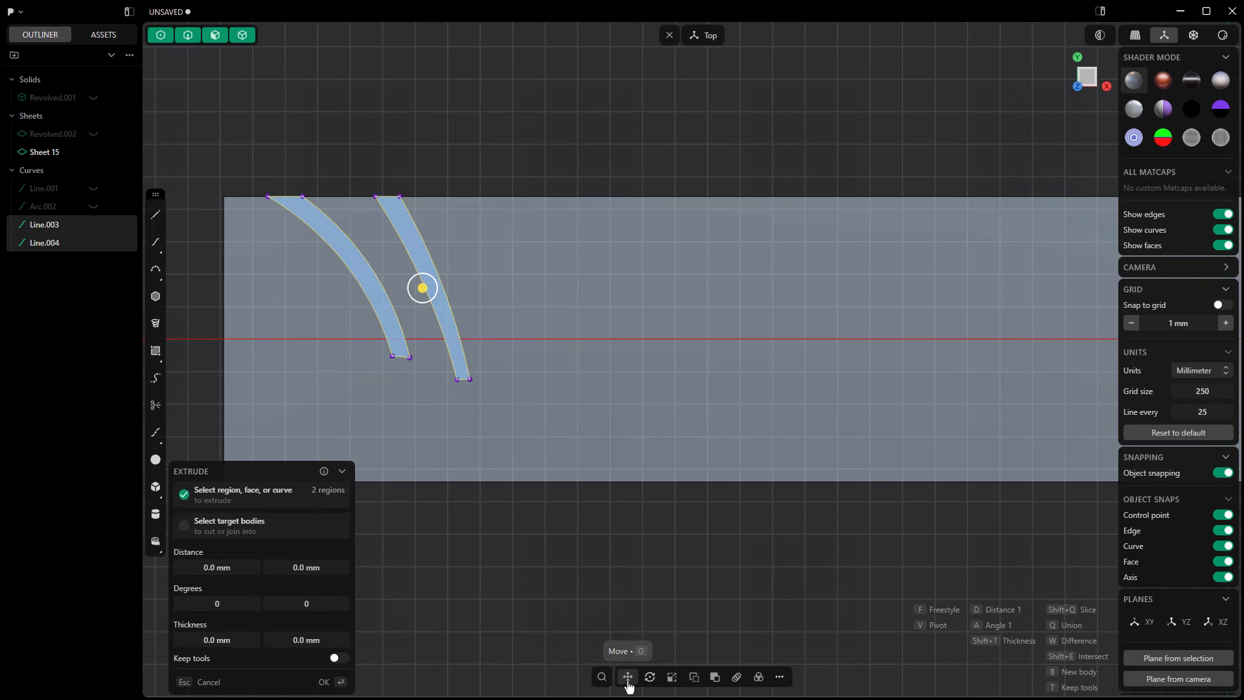
{"action": "left_click", "coordinate": [628, 679]}
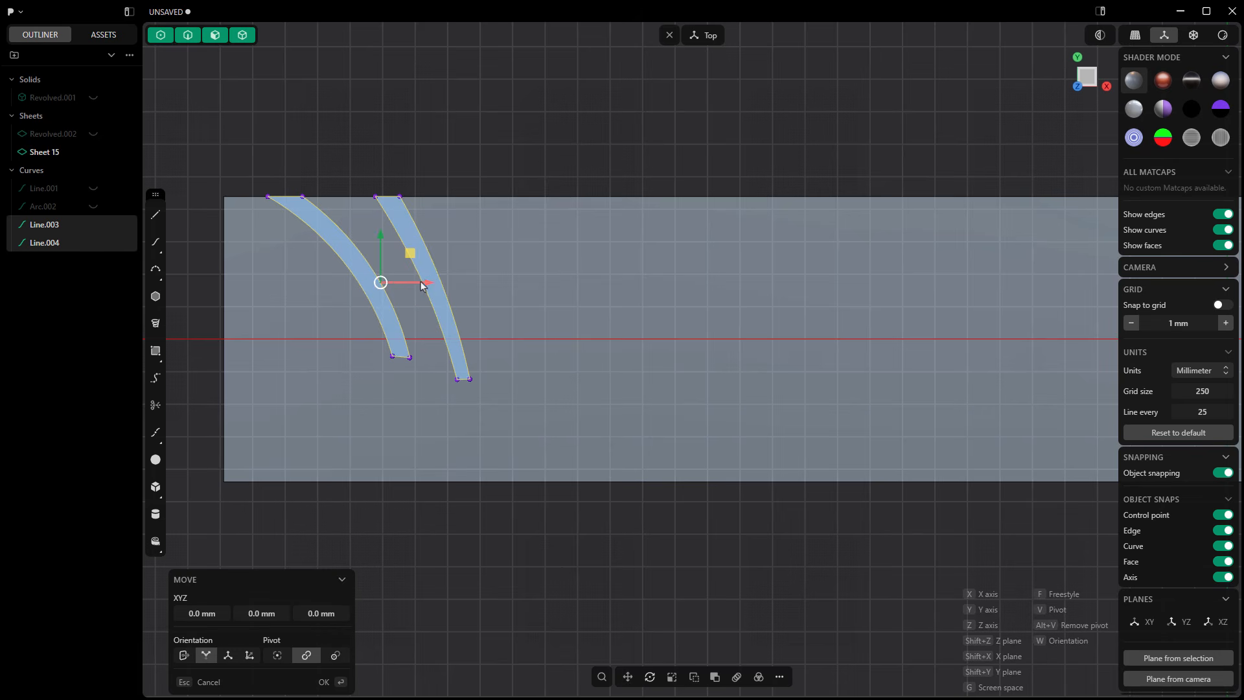
{"action": "left_click_drag", "start_coordinate": [422, 286], "coordinate": [470, 285]}
{"action": "key", "text": "Return"}
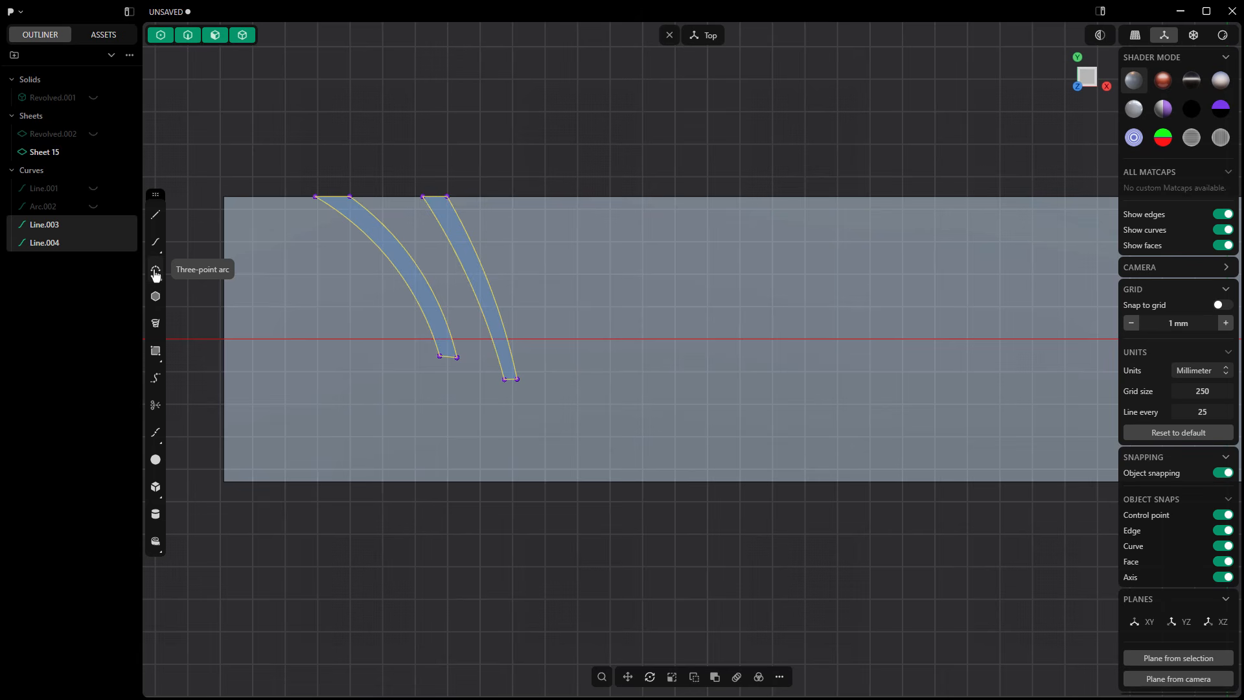
Step: Draw three connected three-point arcs between the strip's corner and the first groove: two descending from the upper edge and one bridging their lower ends
{"action": "left_click", "coordinate": [155, 271]}
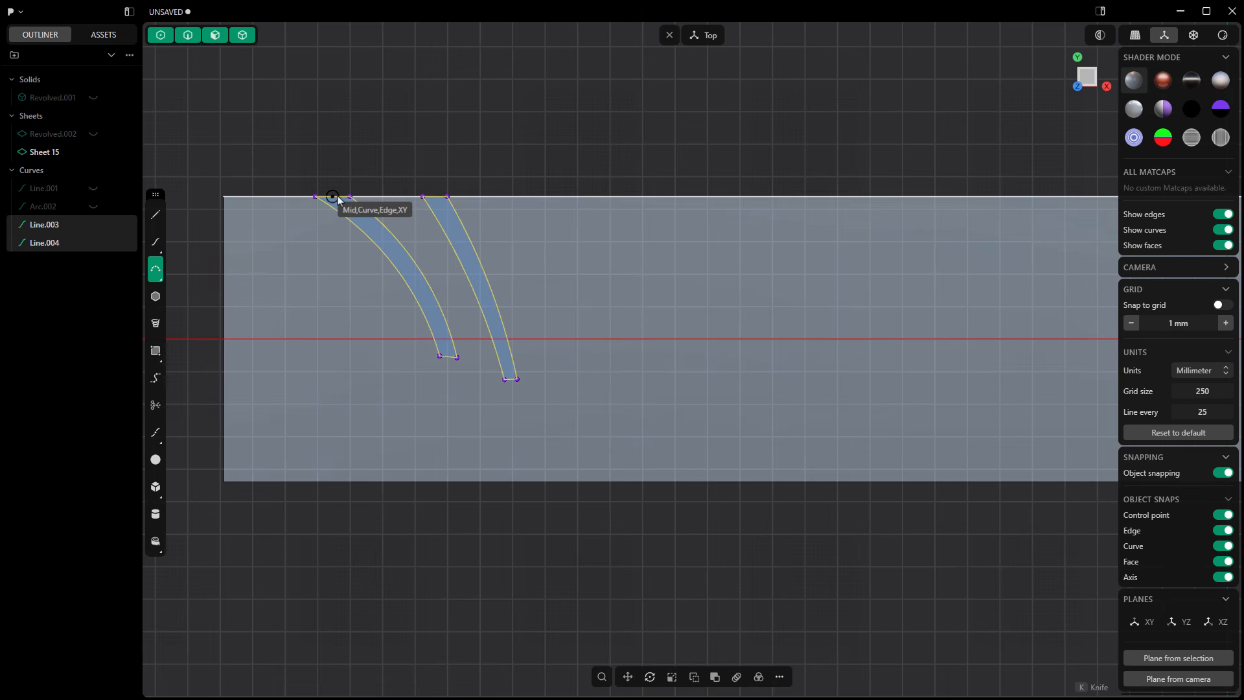
{"action": "left_click", "coordinate": [346, 263]}
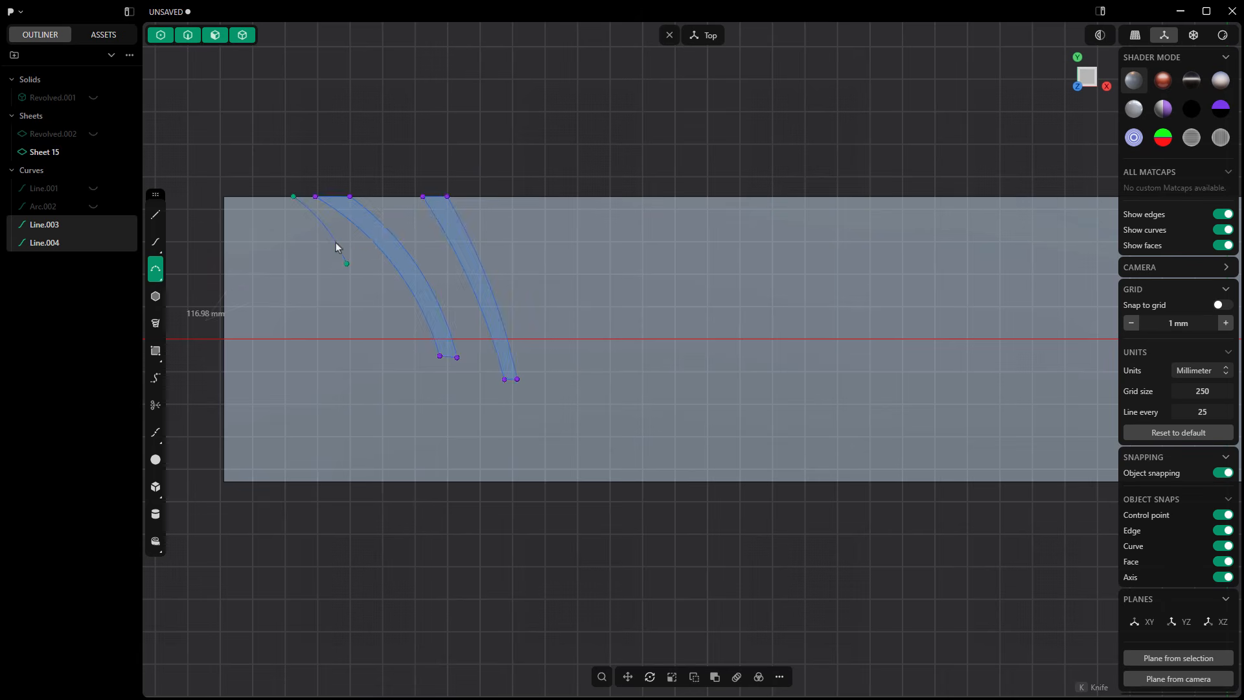
{"action": "left_click", "coordinate": [337, 247]}
{"action": "scroll", "coordinate": [337, 256], "scroll_direction": "up", "scroll_amount": 2}
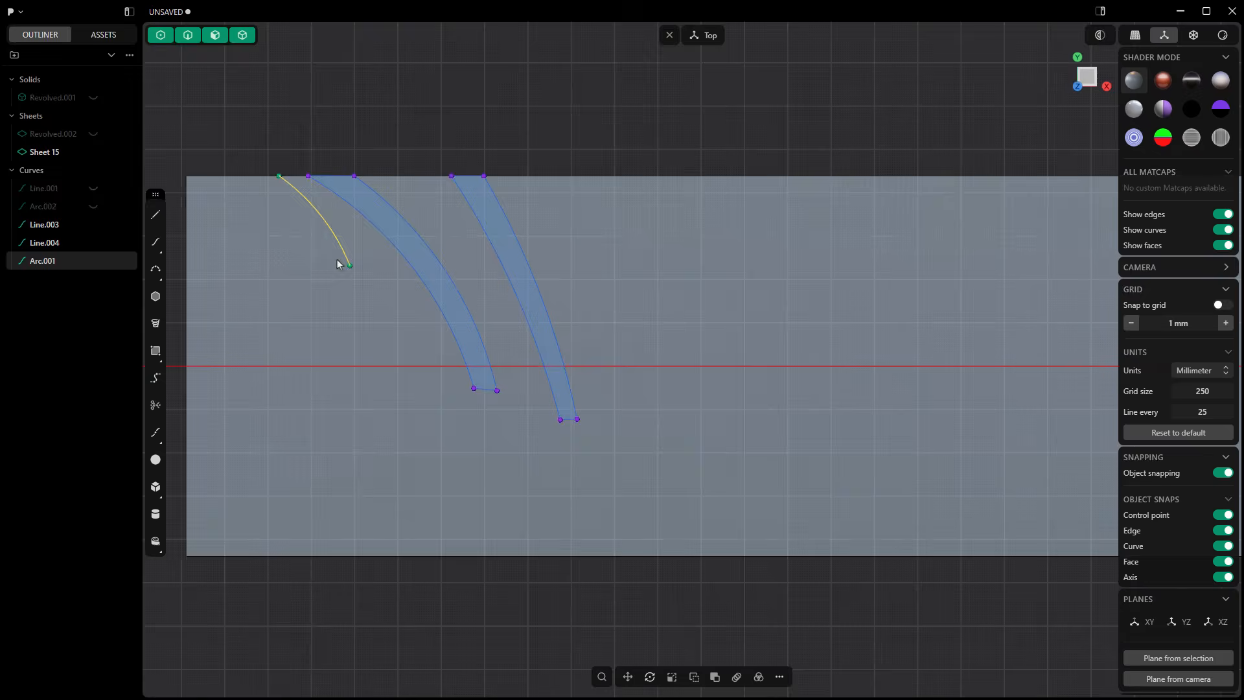
{"action": "left_click", "coordinate": [156, 272]}
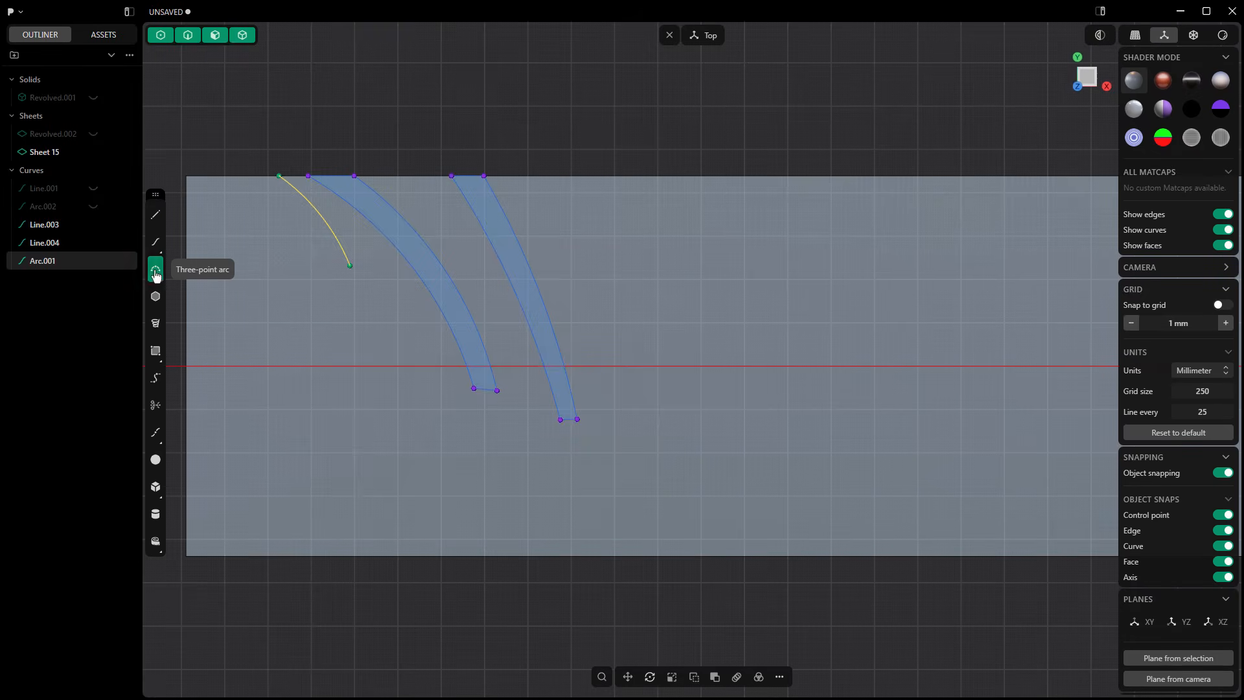
{"action": "left_click", "coordinate": [245, 268]}
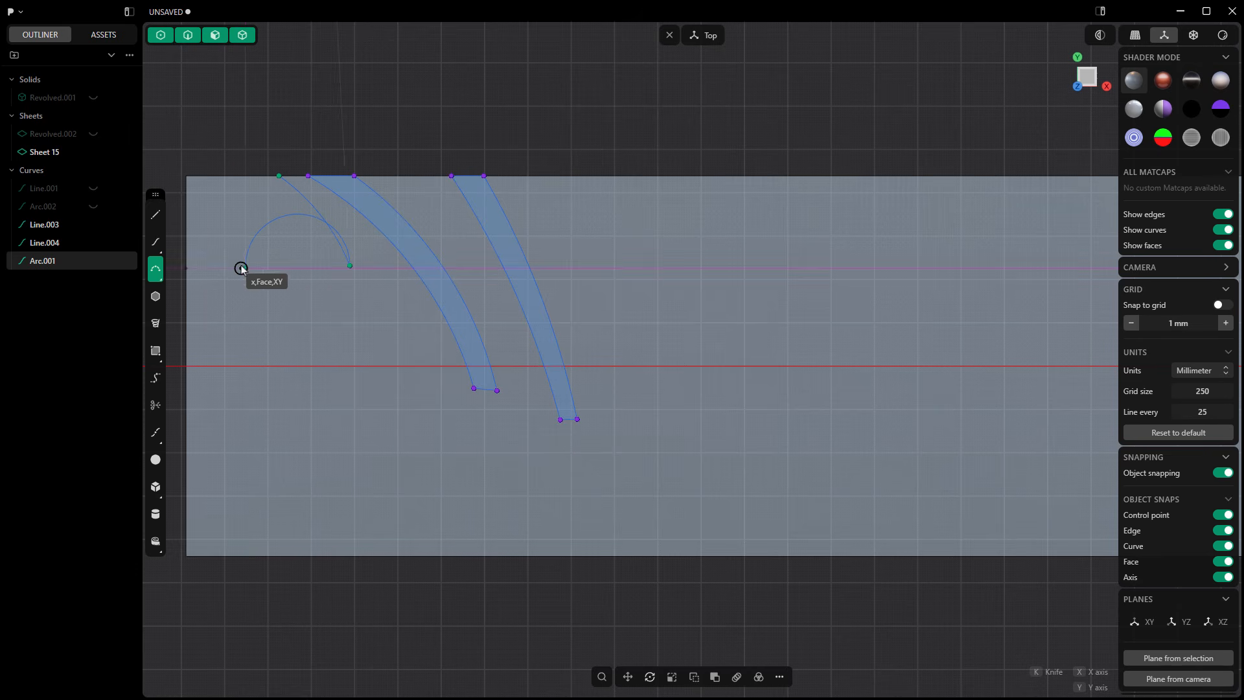
{"action": "left_click", "coordinate": [278, 256]}
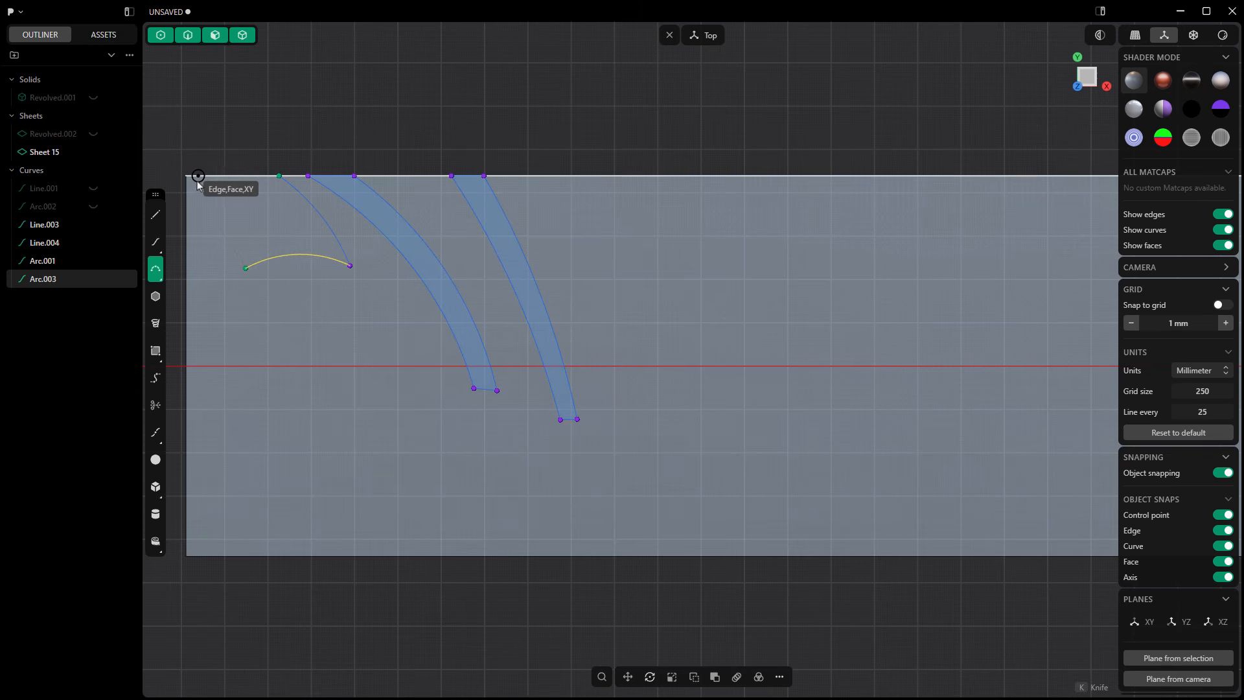
{"action": "left_click", "coordinate": [194, 181]}
{"action": "left_click", "coordinate": [214, 206]}
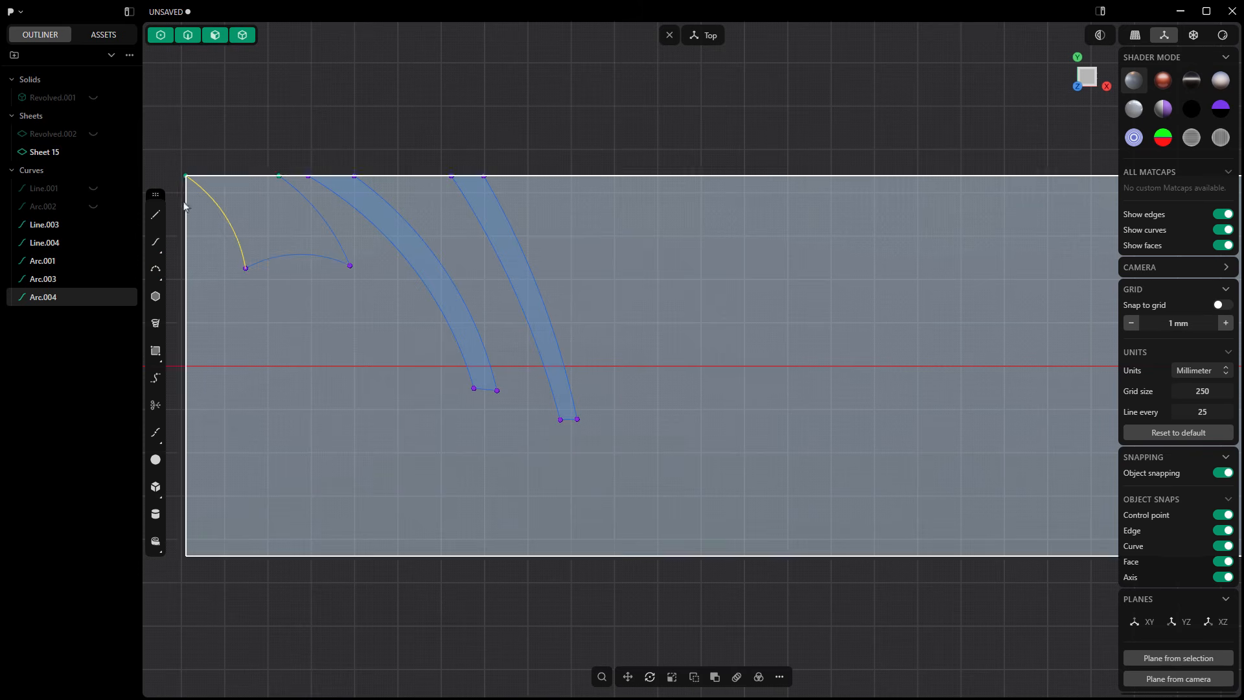
Step: Try closing the three-arc shape with a line along the strip's upper edge, and delete that line
{"action": "key", "text": "l"}
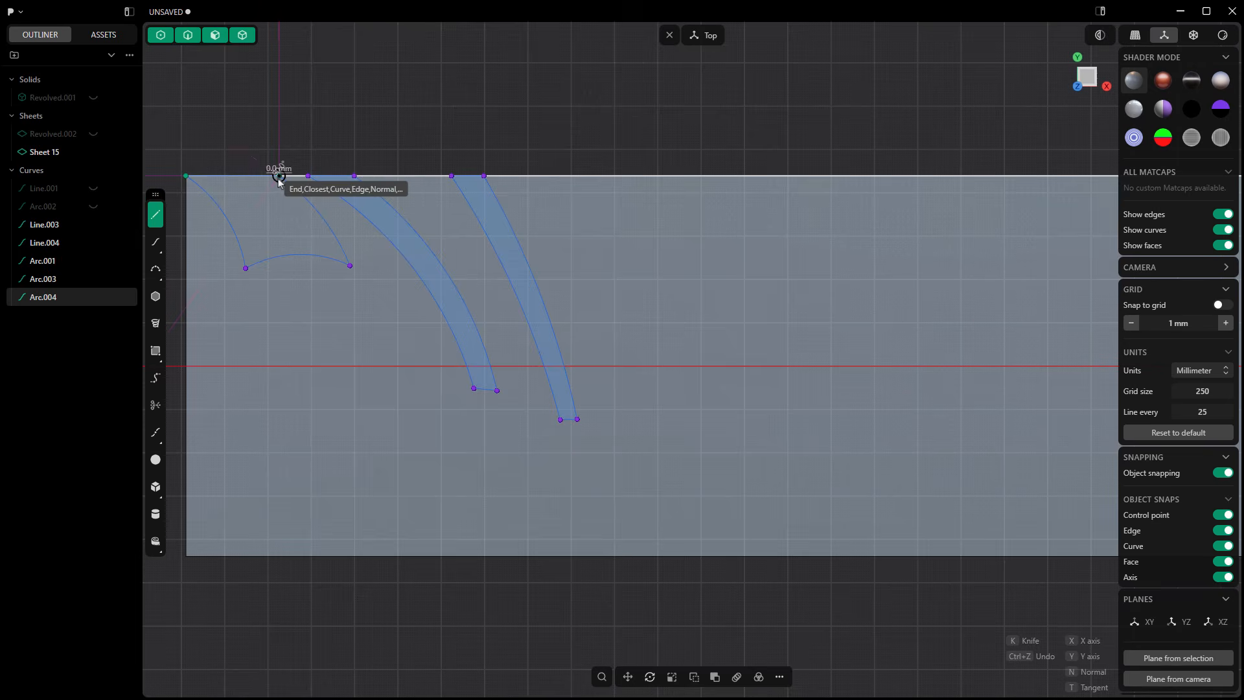
{"action": "left_click", "coordinate": [278, 176]}
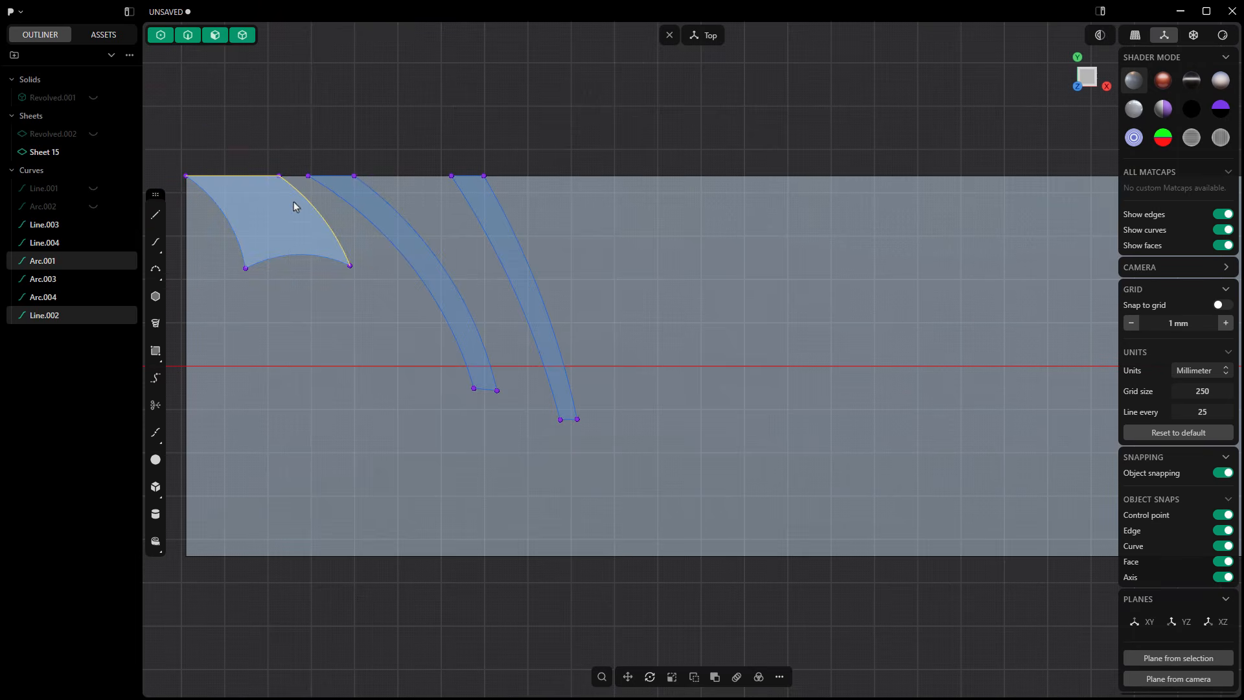
{"action": "left_click", "coordinate": [290, 253]}
{"action": "left_click", "coordinate": [237, 240]}
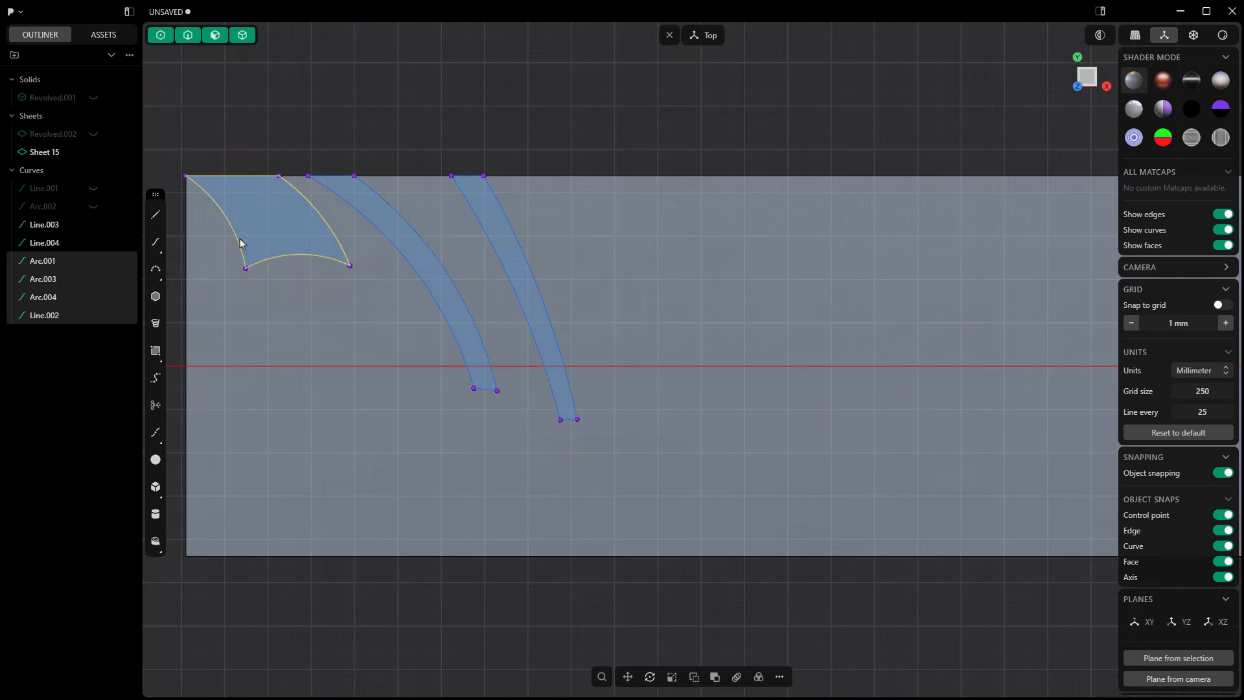
{"action": "left_click", "coordinate": [247, 176]}
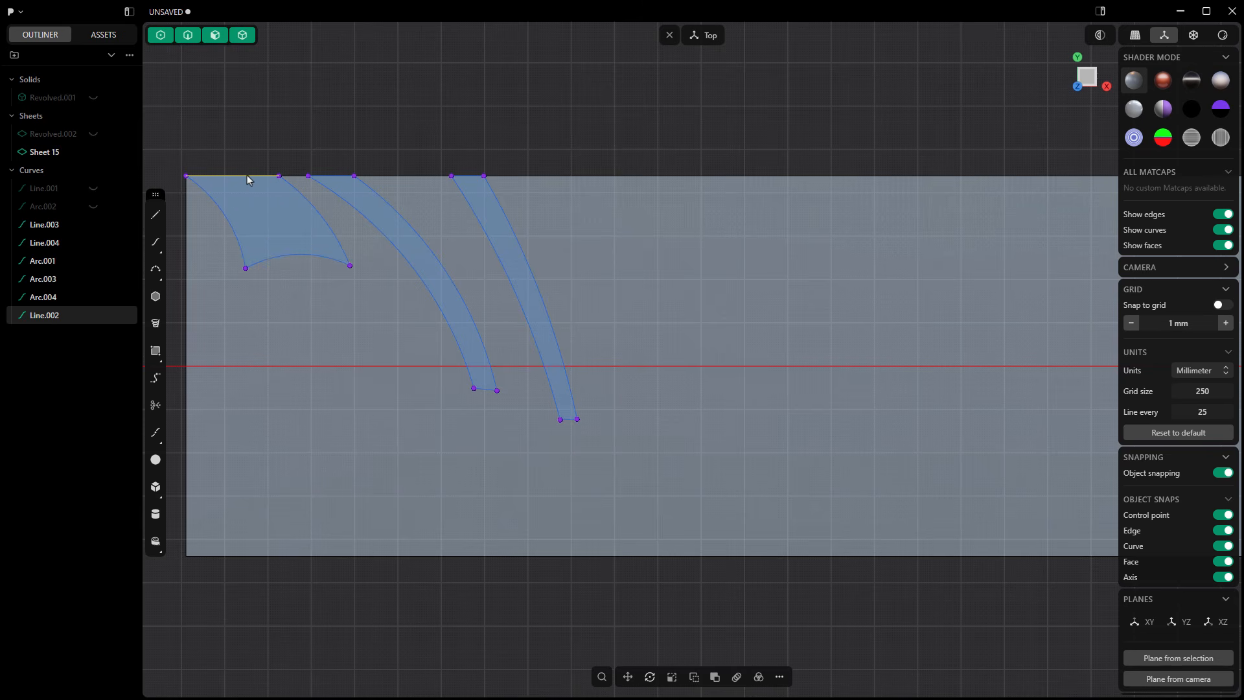
{"action": "left_click", "coordinate": [243, 127]}
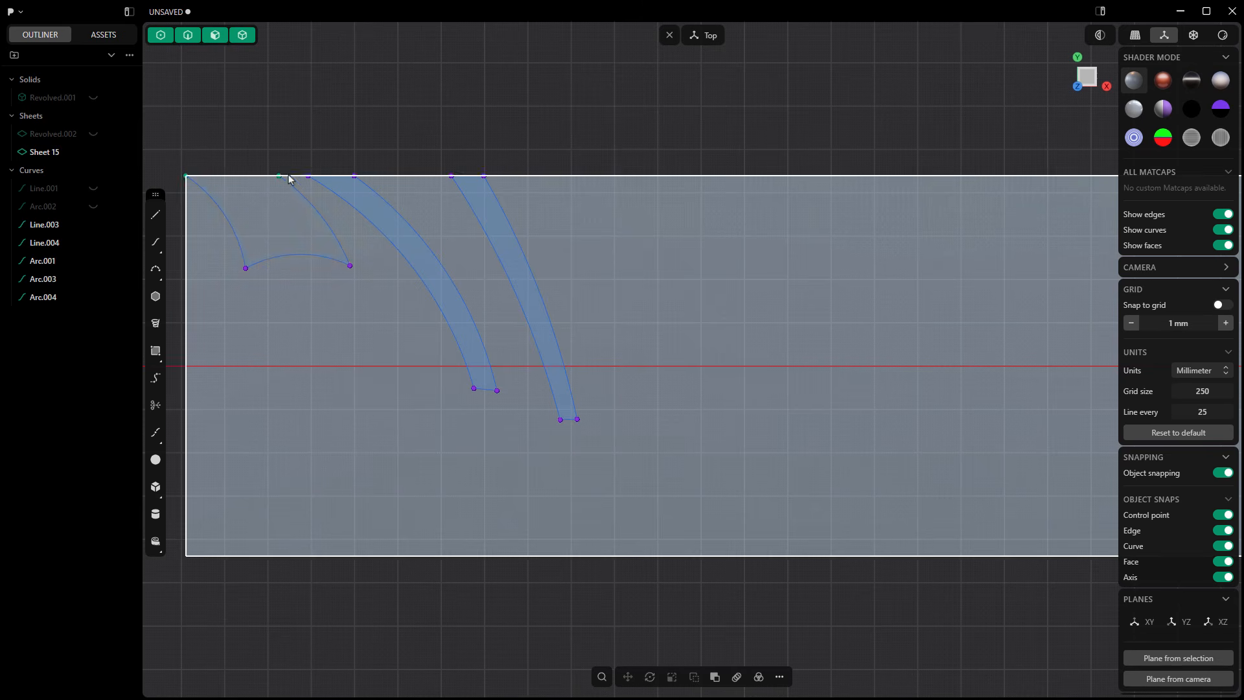
Step: Join the three connected arcs near the strip's corner into a single open curve
{"action": "left_click", "coordinate": [298, 194]}
{"action": "left_click", "coordinate": [286, 254]}
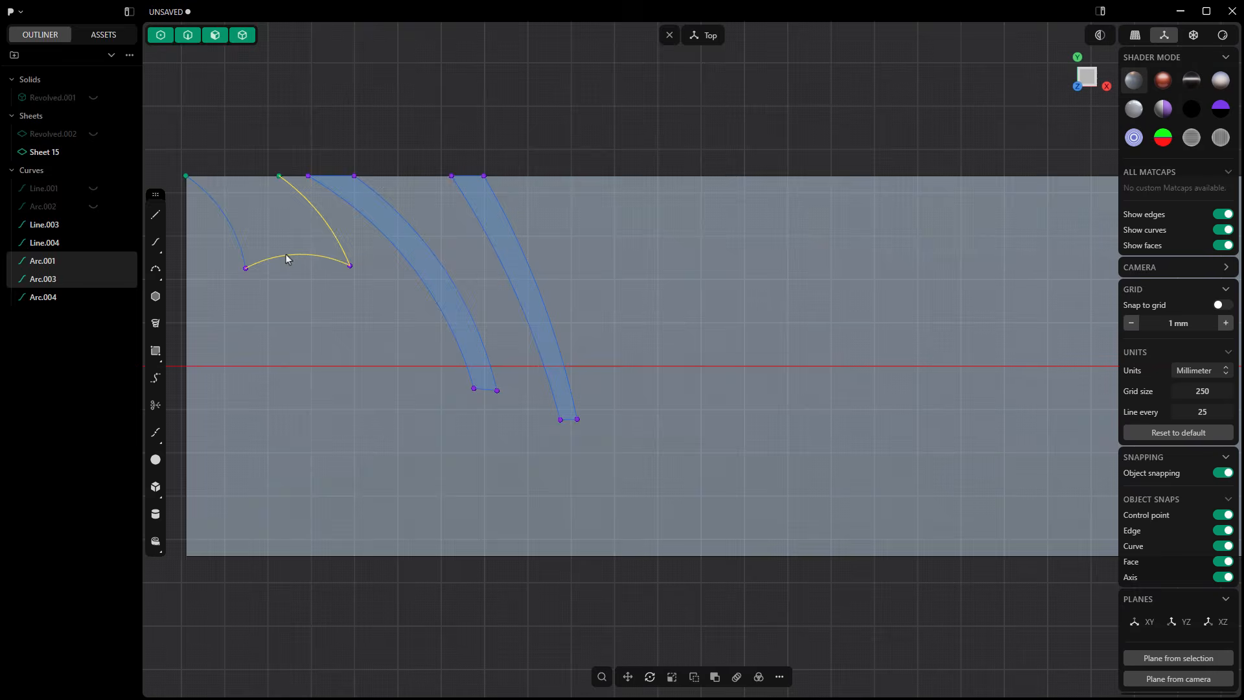
{"action": "left_click", "coordinate": [239, 239]}
{"action": "left_click", "coordinate": [780, 677]}
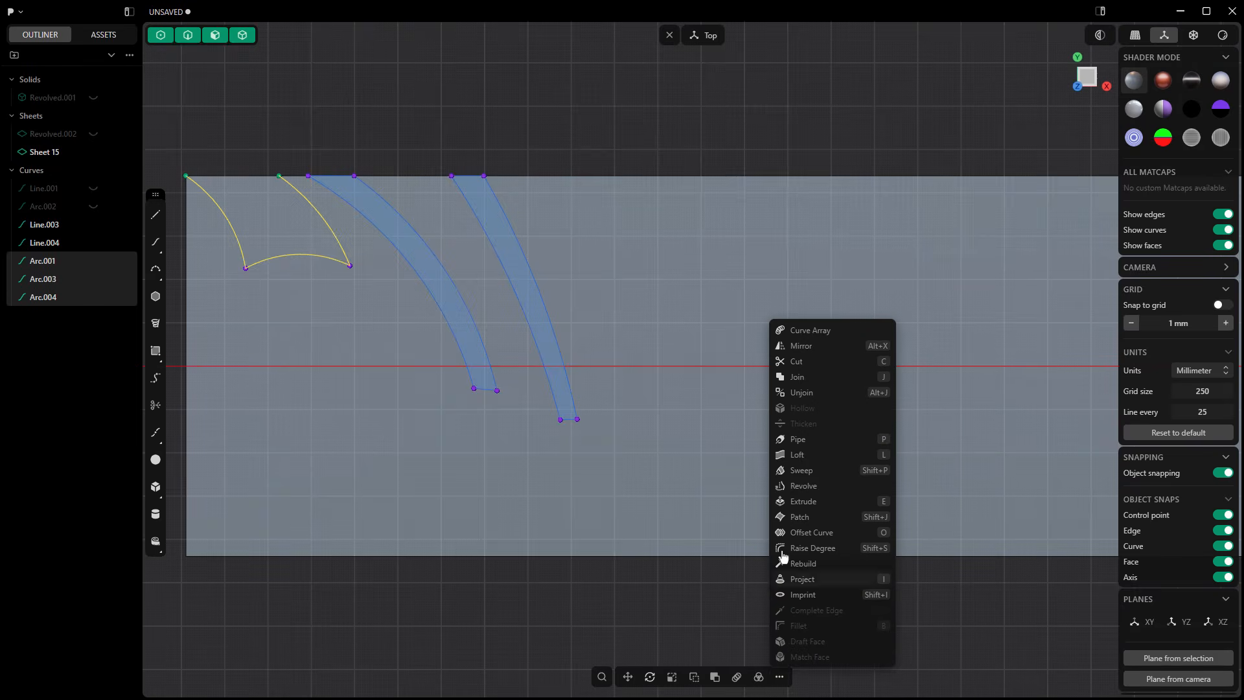
{"action": "left_click", "coordinate": [795, 381]}
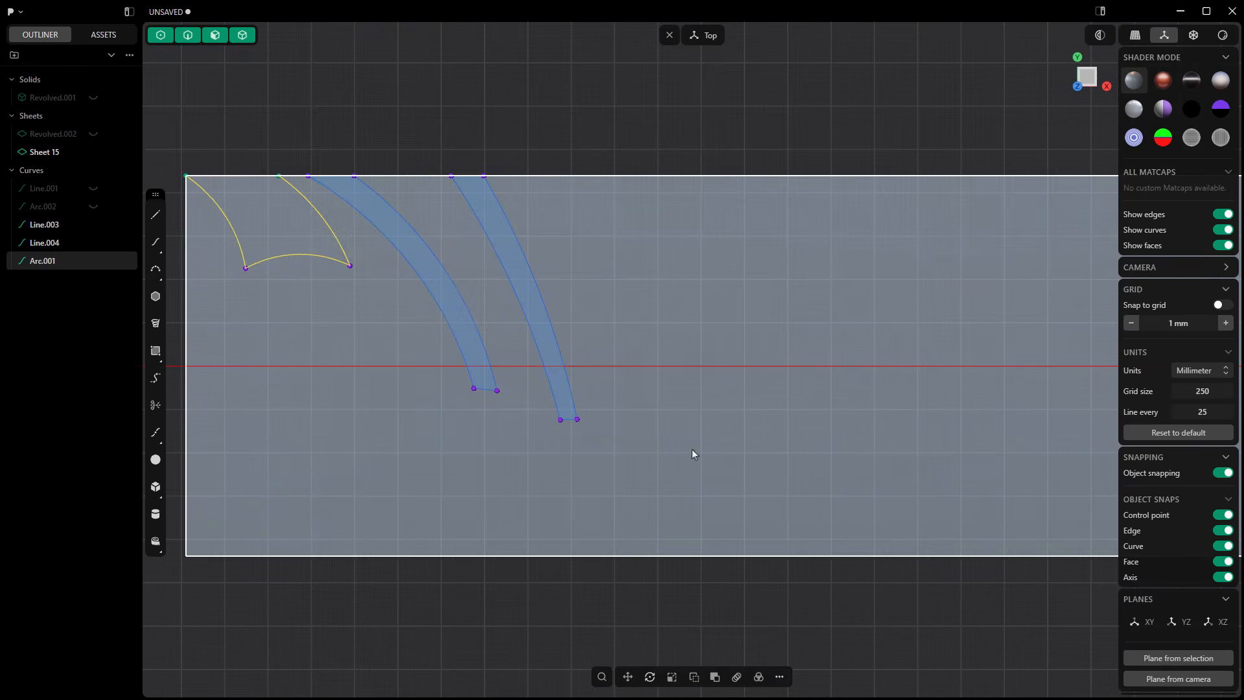
Step: Offset the joined three-arc curve inward to create a parallel inner curve
{"action": "left_click", "coordinate": [781, 676]}
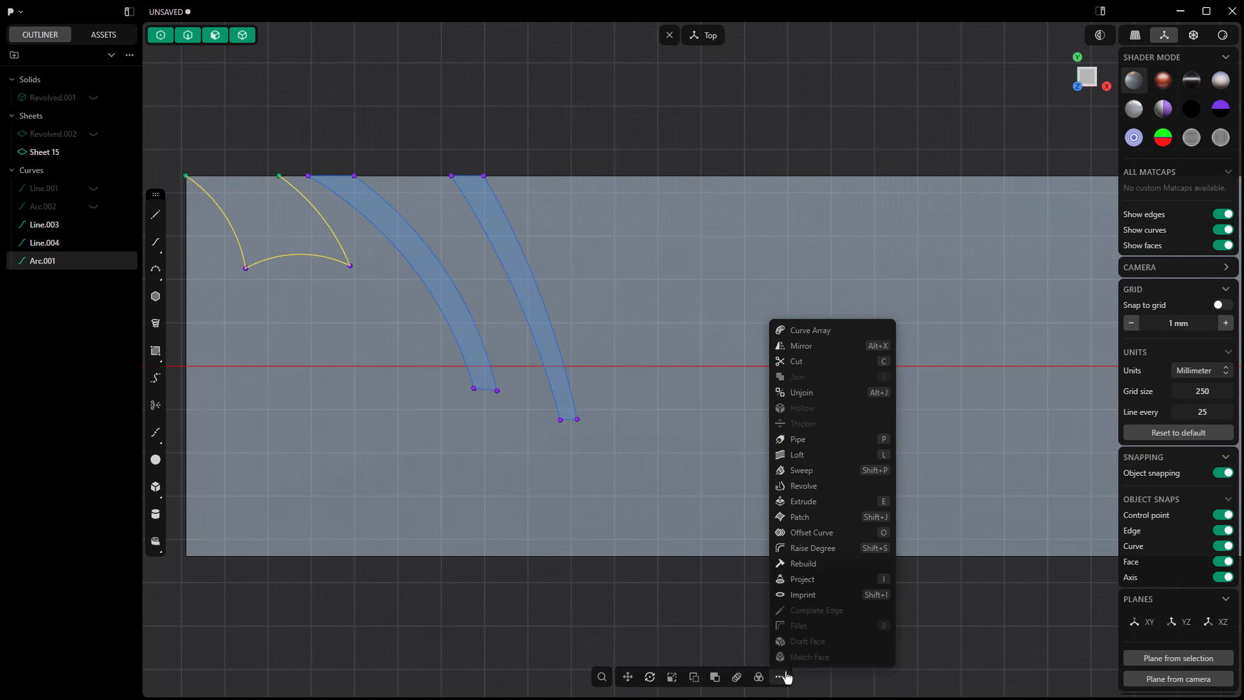
{"action": "left_click", "coordinate": [820, 533]}
{"action": "left_click_drag", "start_coordinate": [267, 194], "coordinate": [280, 185]}
{"action": "key", "text": "Return"}
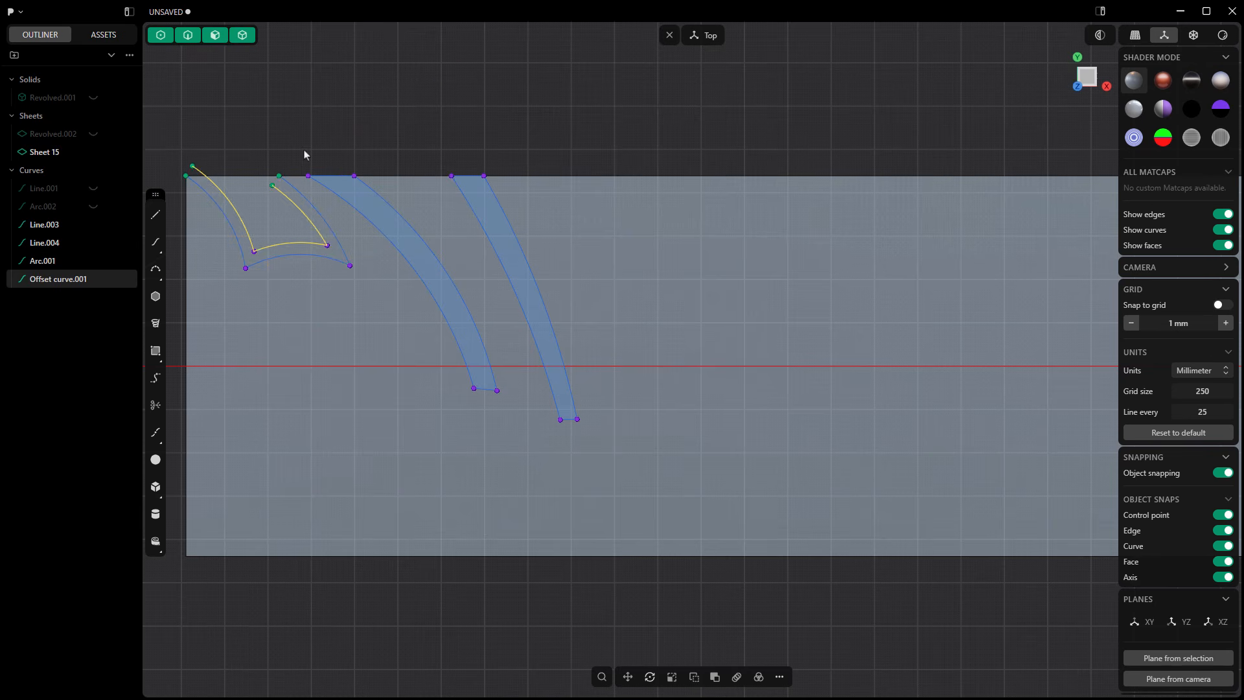
Step: Draw a straight line along the strip's upper edge from its corner to the outer curve's other upper end
{"action": "scroll", "coordinate": [269, 153], "scroll_direction": "up", "scroll_amount": 3}
{"action": "right_click_drag", "start_coordinate": [206, 146], "coordinate": [316, 149]}
{"action": "left_click", "coordinate": [311, 146]}
{"action": "left_click", "coordinate": [155, 215]}
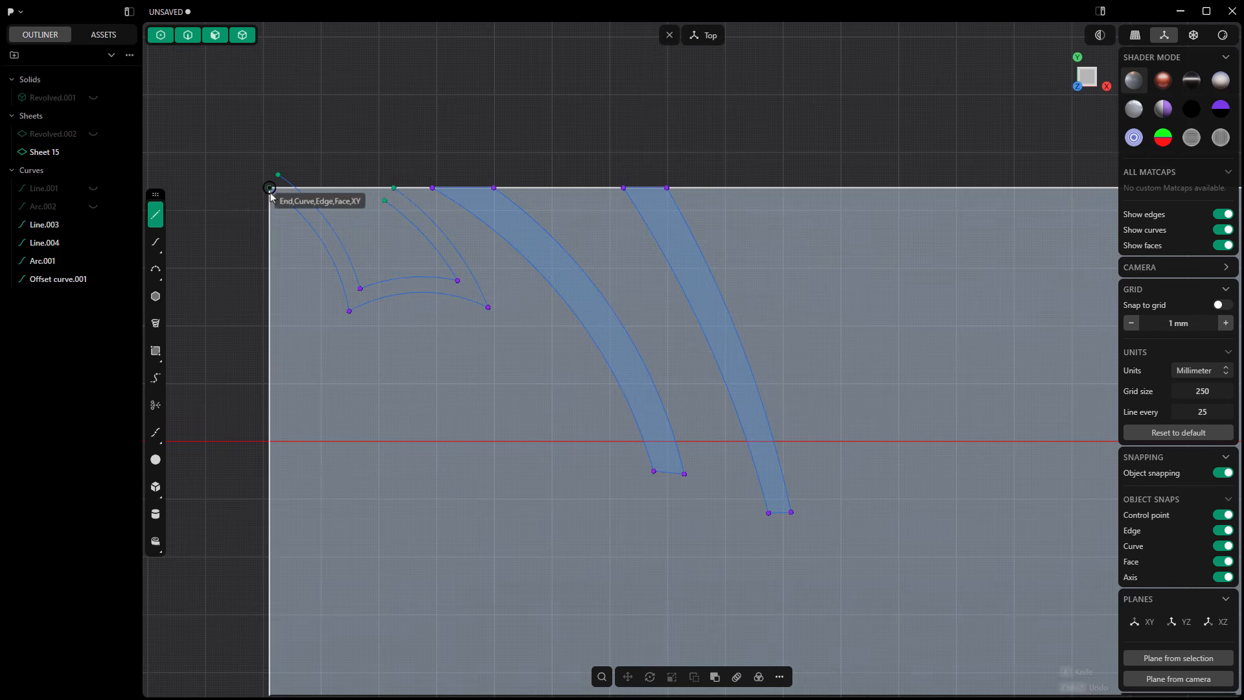
{"action": "left_click", "coordinate": [270, 188]}
{"action": "left_click", "coordinate": [394, 187]}
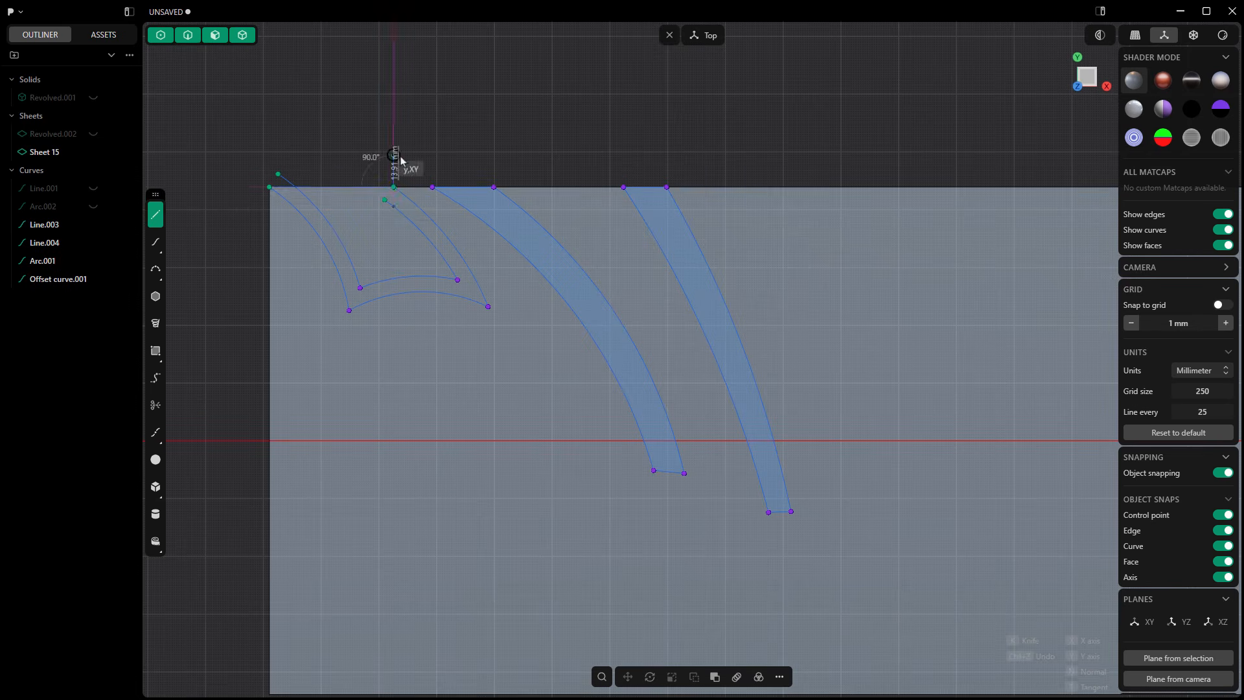
Step: Extend the inner offset curve's short end up to the closing line with a short straight segment
{"action": "scroll", "coordinate": [386, 203], "scroll_direction": "up", "scroll_amount": 4}
{"action": "left_click", "coordinate": [155, 215]}
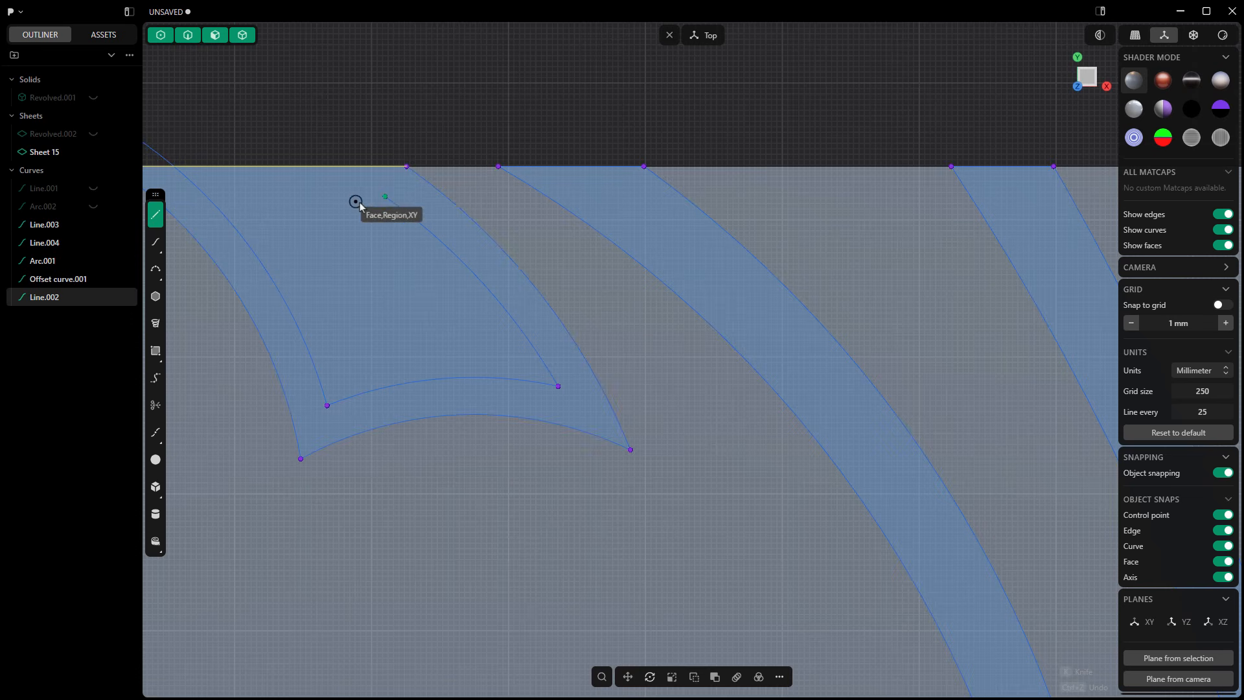
{"action": "left_click", "coordinate": [342, 168]}
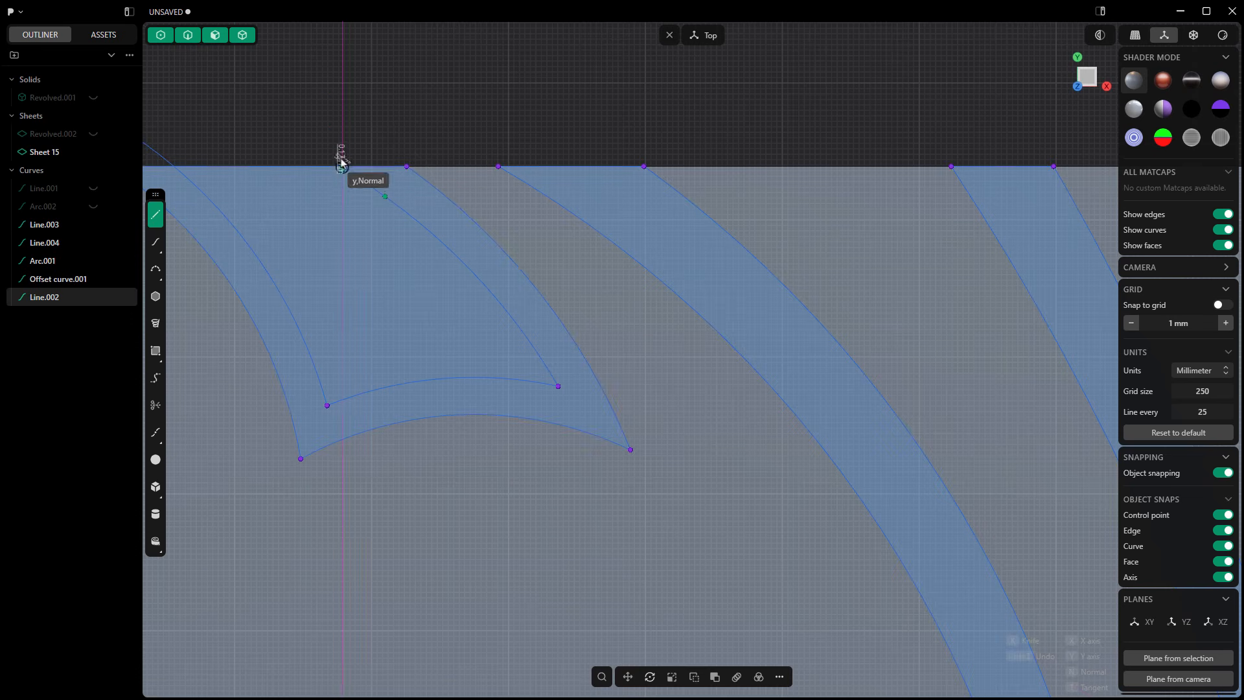
{"action": "right_click", "coordinate": [343, 158]}
{"action": "scroll", "coordinate": [412, 143], "scroll_direction": "down", "scroll_amount": 3}
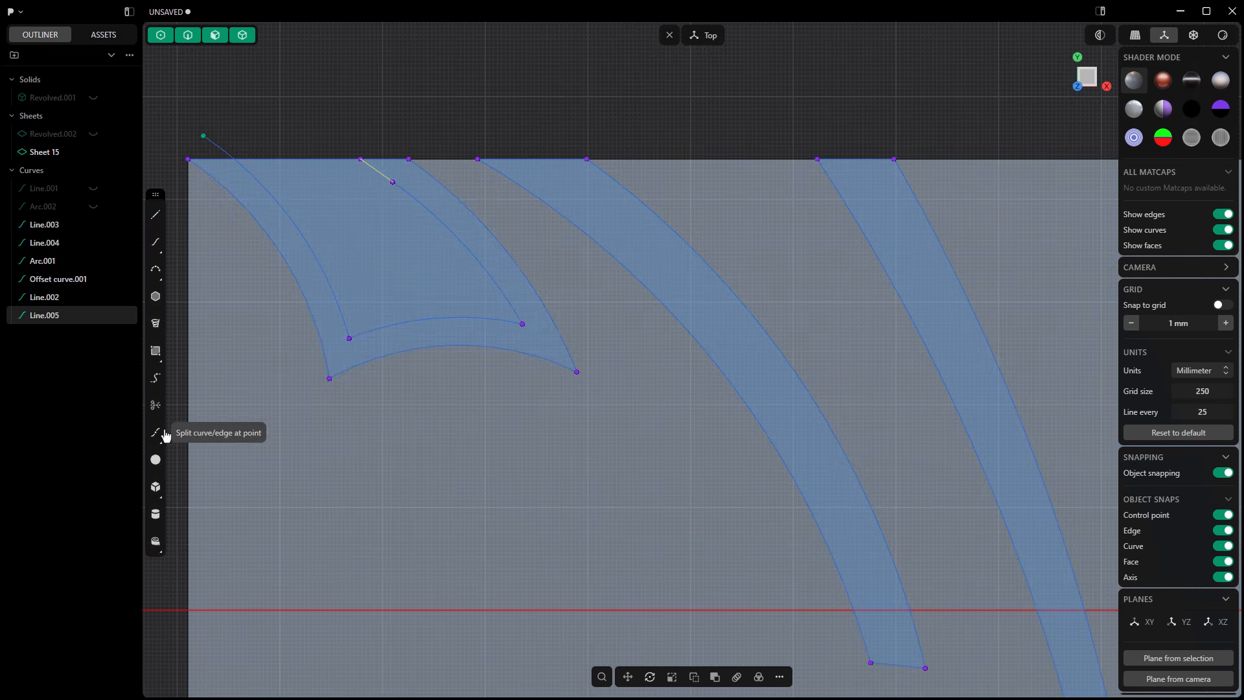
Step: Trim the offset curve's overshoot beyond the strip's edge and the closing line's portion between the inner curve ends
{"action": "left_click", "coordinate": [156, 405]}
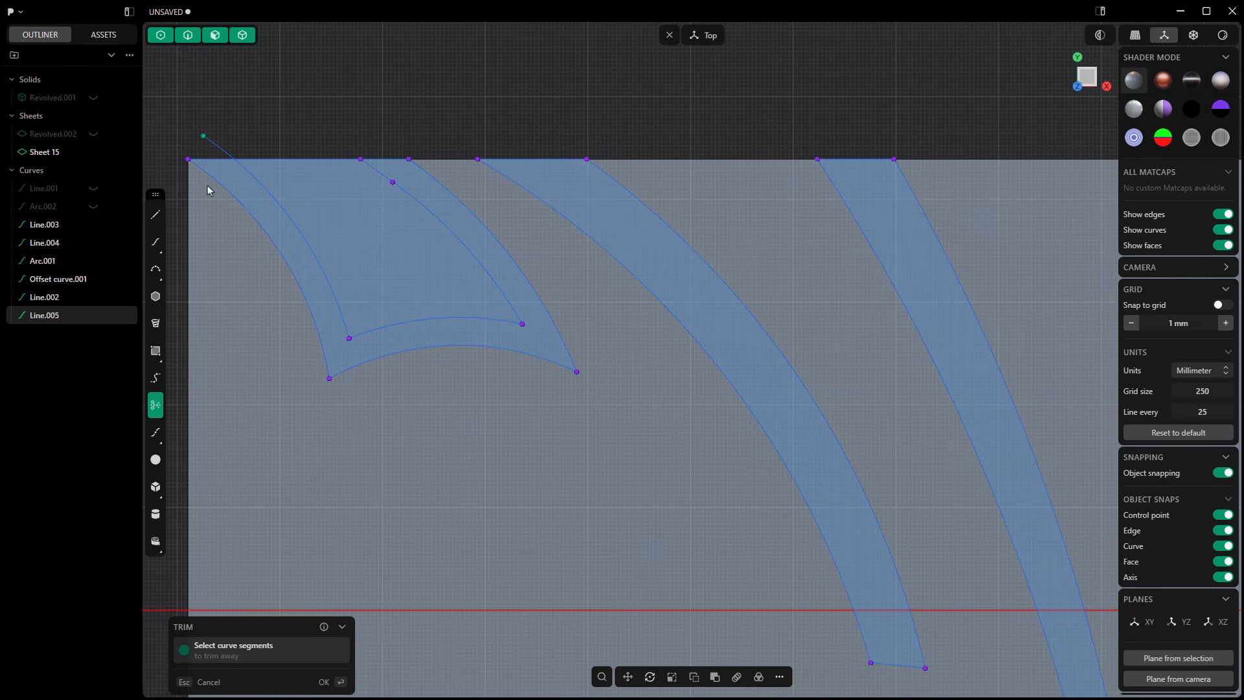
{"action": "left_click", "coordinate": [289, 159]}
{"action": "right_click", "coordinate": [319, 122]}
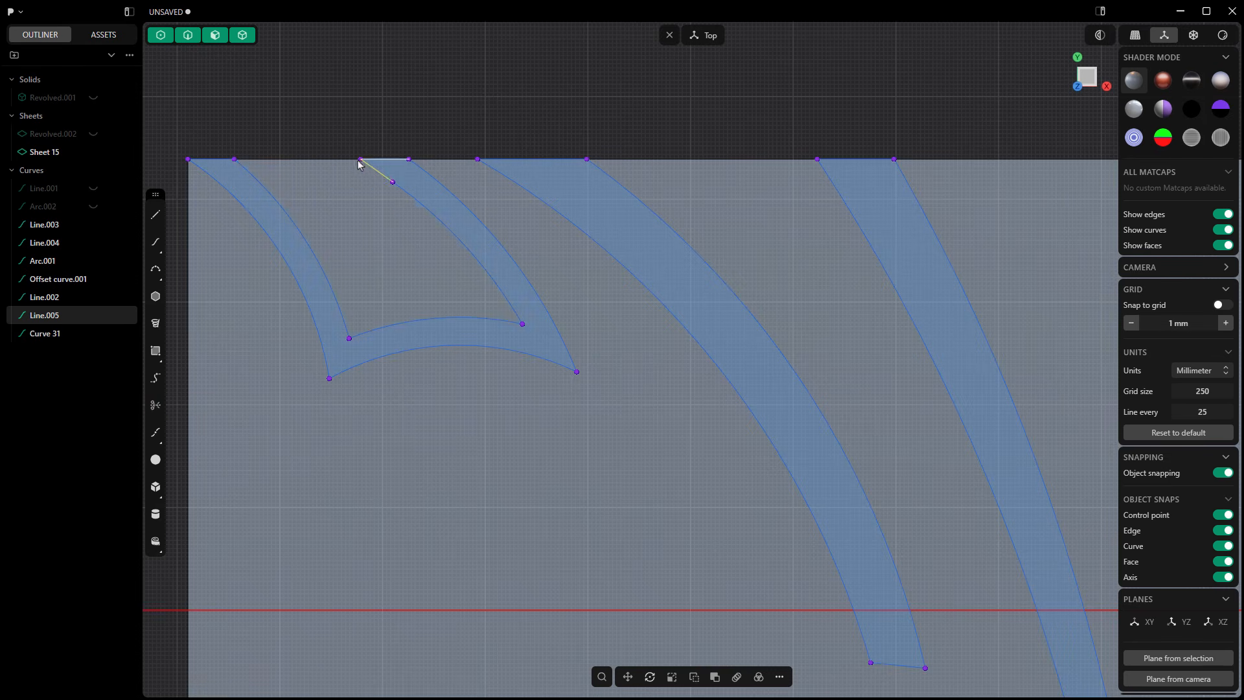
Step: Join the outer curve, offset curve, short segment and remaining closing-line pieces into one closed groove outline
{"action": "left_click", "coordinate": [407, 193]}
{"action": "left_click", "coordinate": [213, 165]}
{"action": "left_click", "coordinate": [218, 179]}
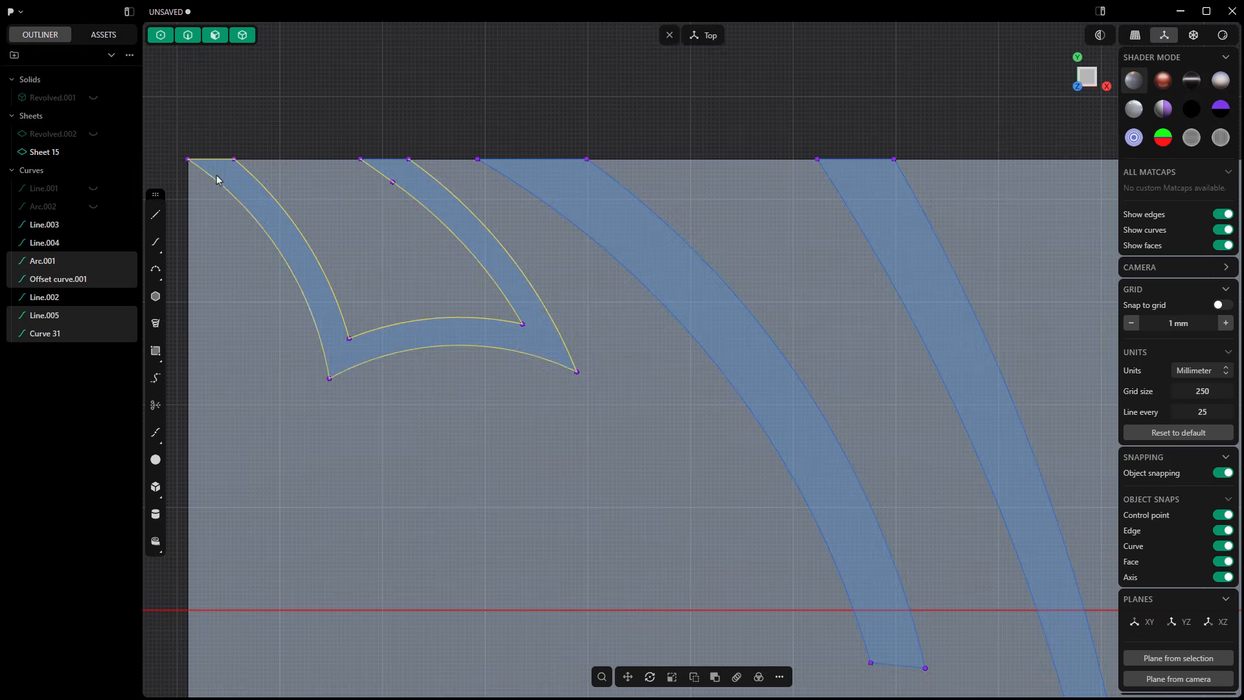
{"action": "scroll", "coordinate": [515, 209], "scroll_direction": "down", "scroll_amount": 3}
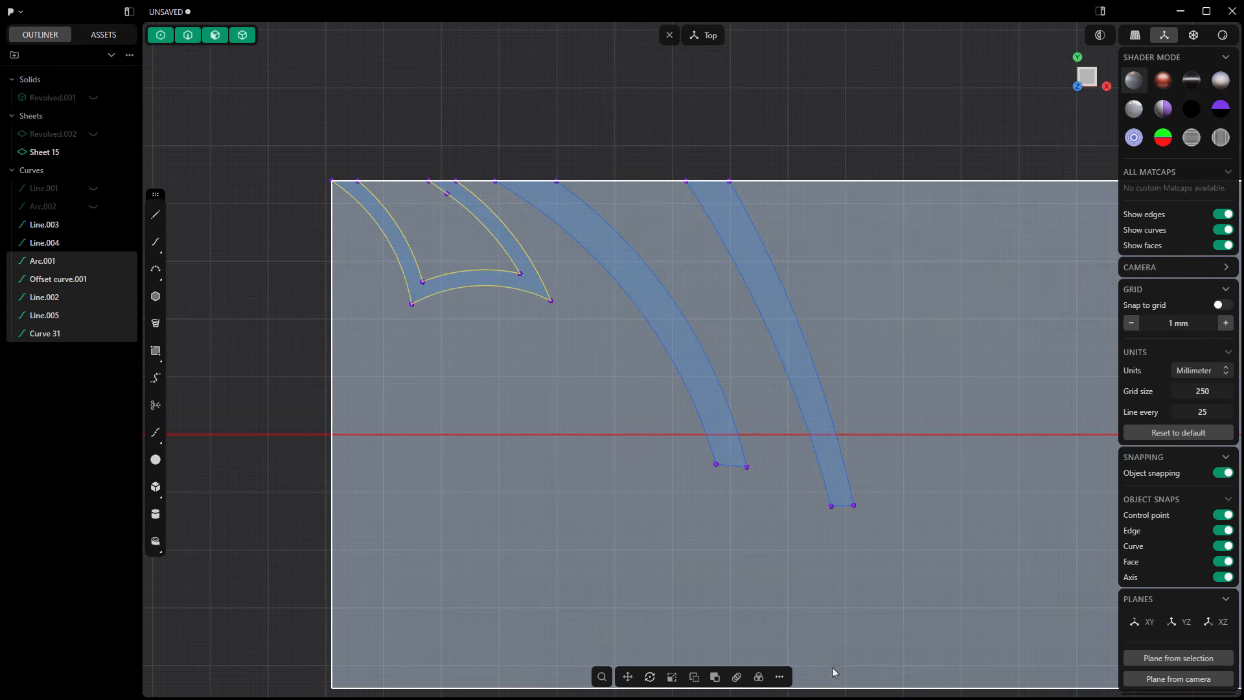
{"action": "right_click", "coordinate": [773, 674]}
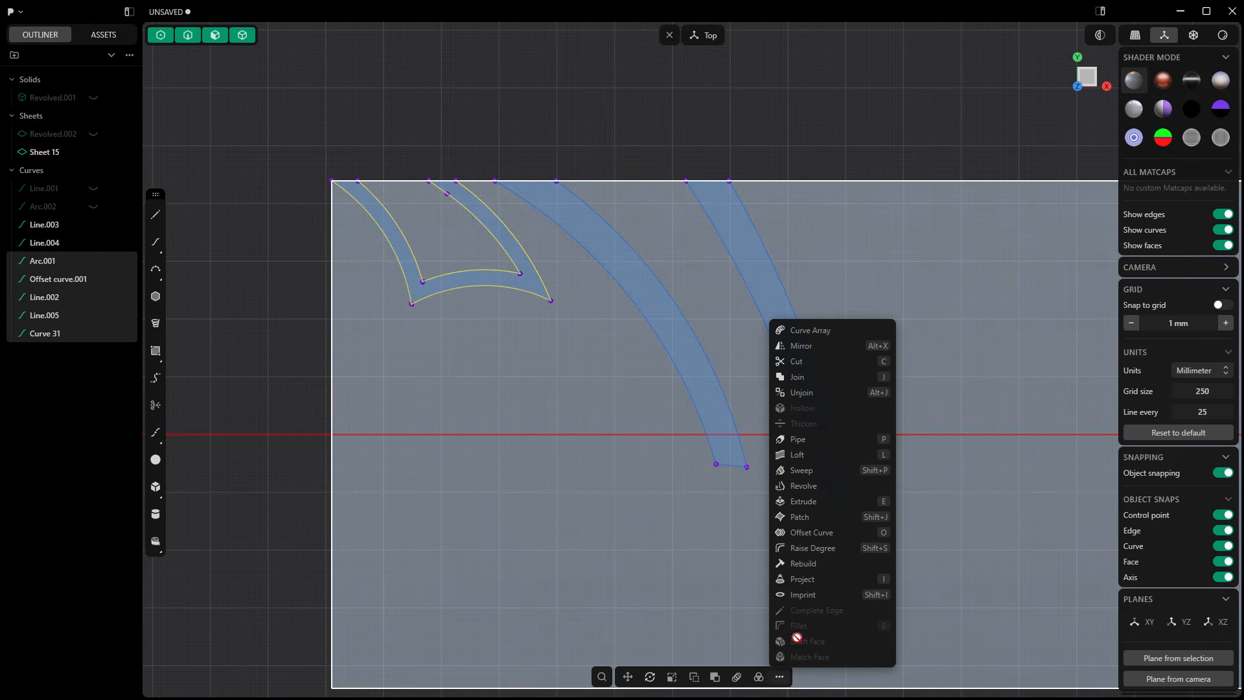
{"action": "left_click", "coordinate": [809, 382]}
{"action": "scroll", "coordinate": [421, 279], "scroll_direction": "down", "scroll_amount": 5}
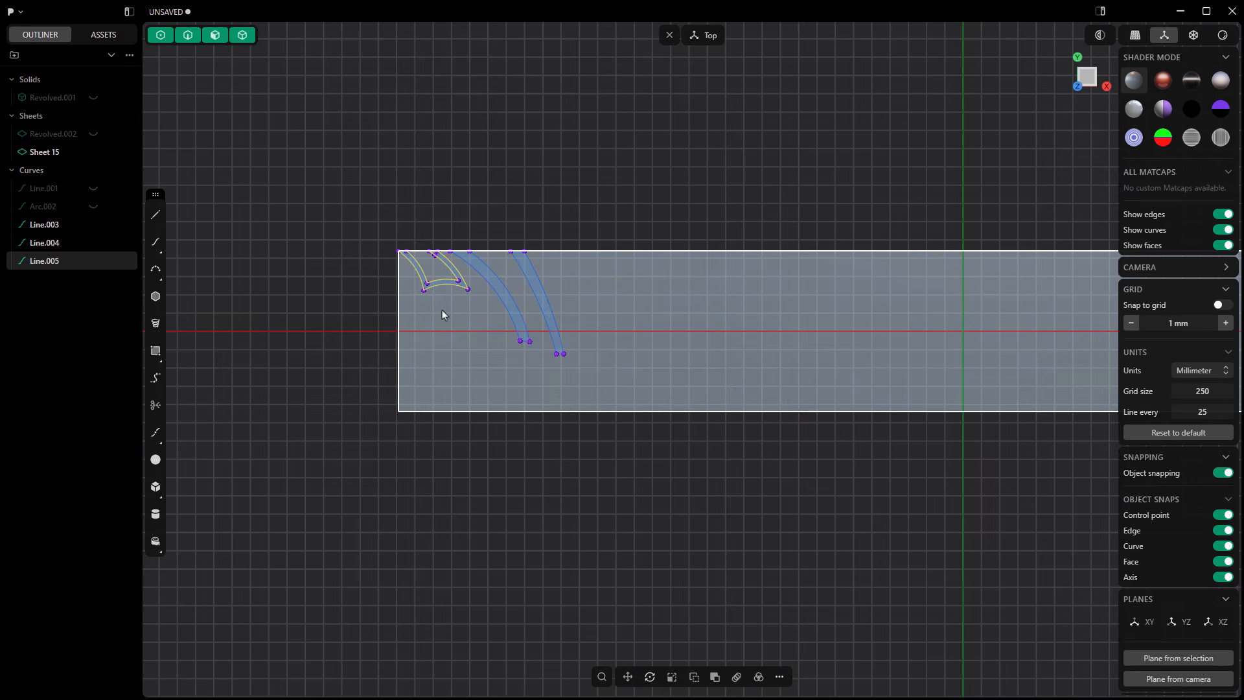
{"action": "left_click", "coordinate": [475, 231]}
{"action": "scroll", "coordinate": [464, 290], "scroll_direction": "up", "scroll_amount": 3}
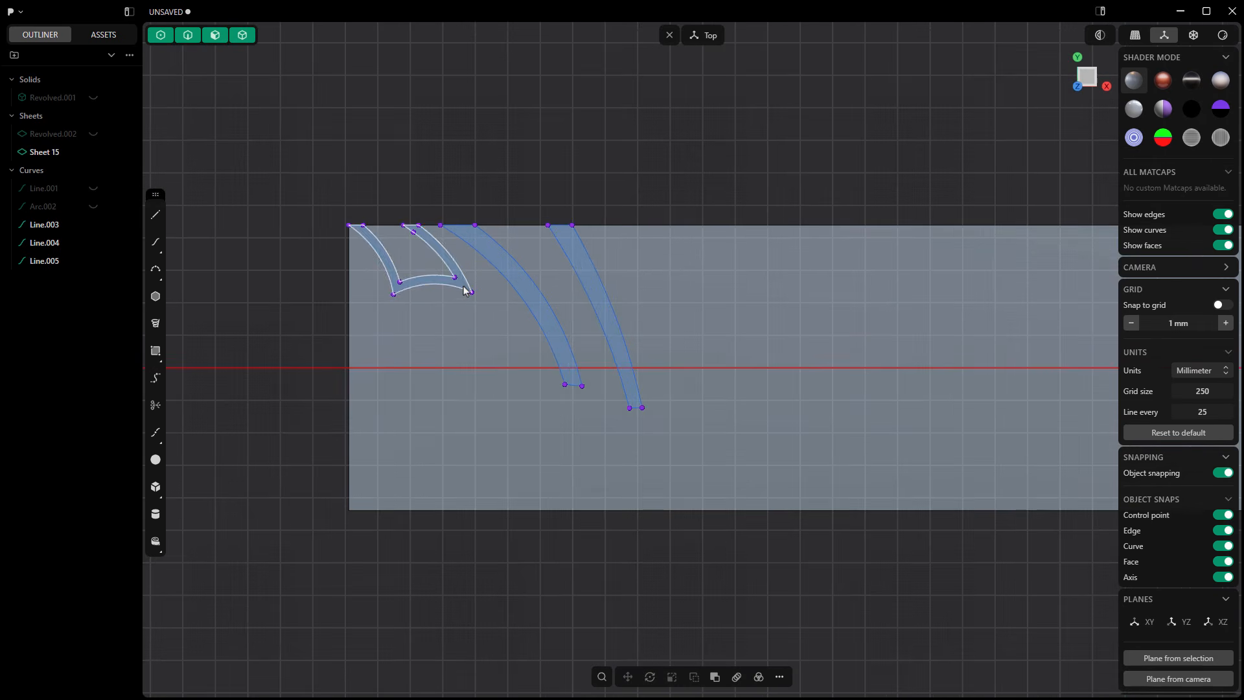
{"action": "scroll", "coordinate": [462, 283], "scroll_direction": "up", "scroll_amount": 2}
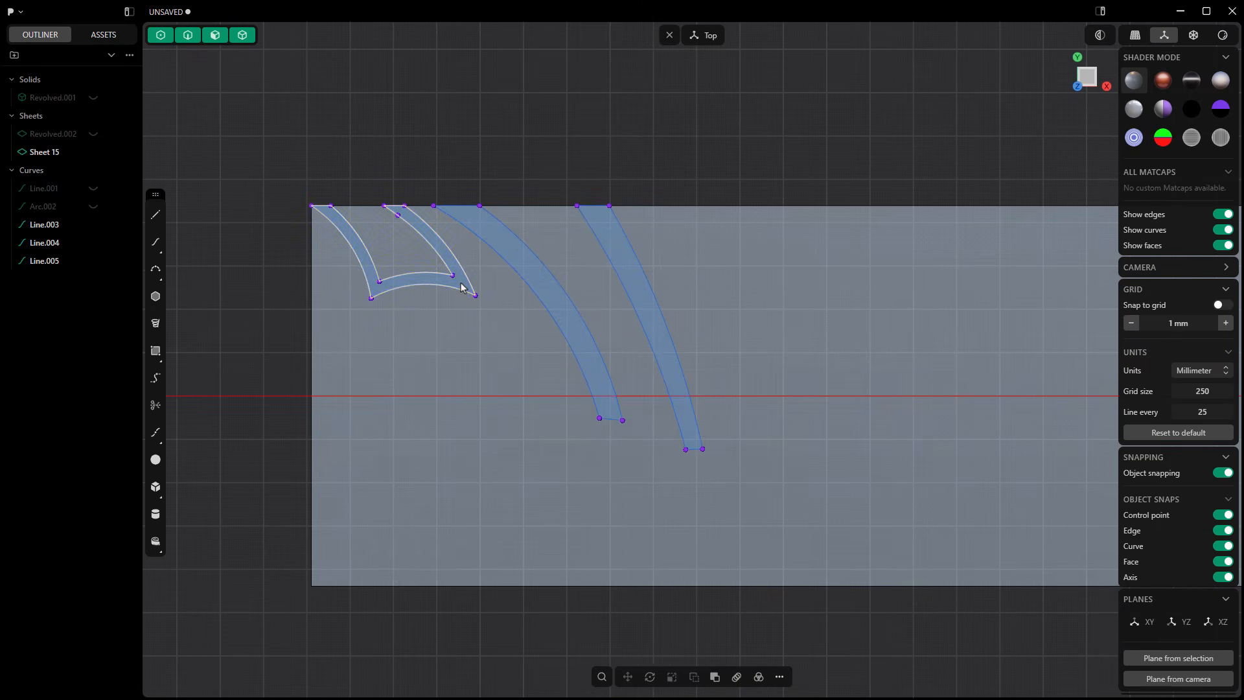
{"action": "left_click", "coordinate": [462, 285]}
{"action": "middle_click_drag", "start_coordinate": [461, 288], "coordinate": [576, 200]}
{"action": "left_click", "coordinate": [576, 200]}
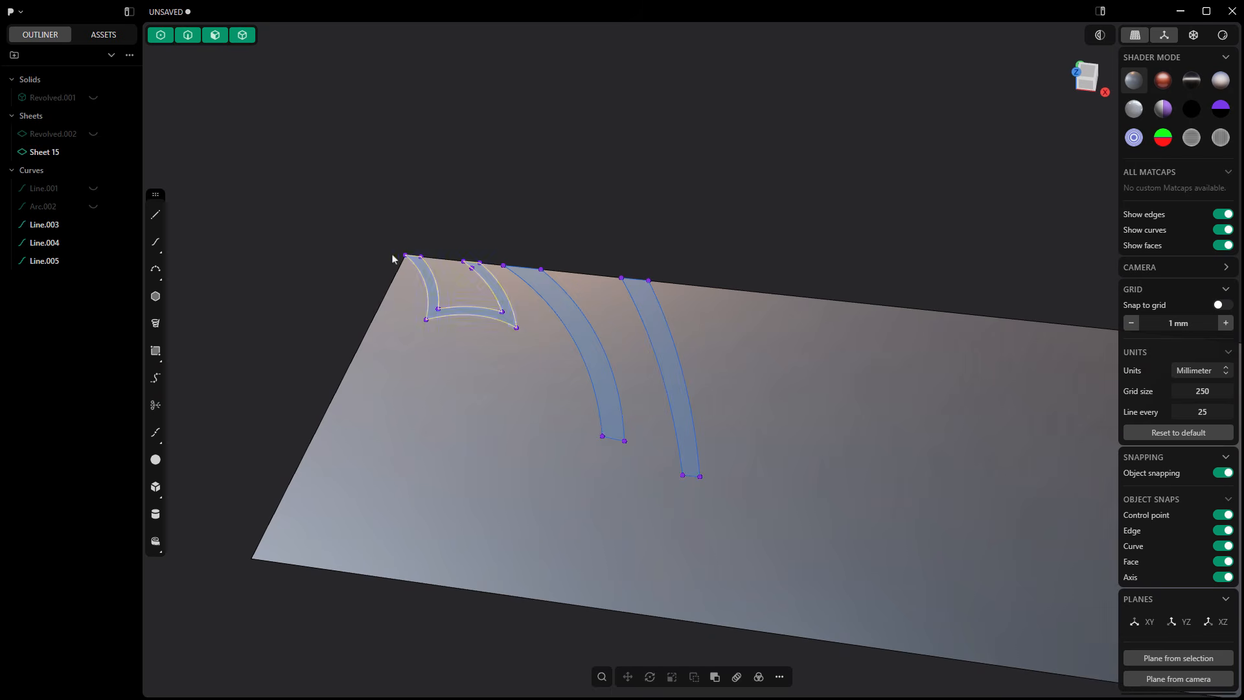
{"action": "scroll", "coordinate": [388, 265], "scroll_direction": "down", "scroll_amount": 3}
{"action": "scroll", "coordinate": [546, 341], "scroll_direction": "up", "scroll_amount": 3}
{"action": "left_click", "coordinate": [541, 329]}
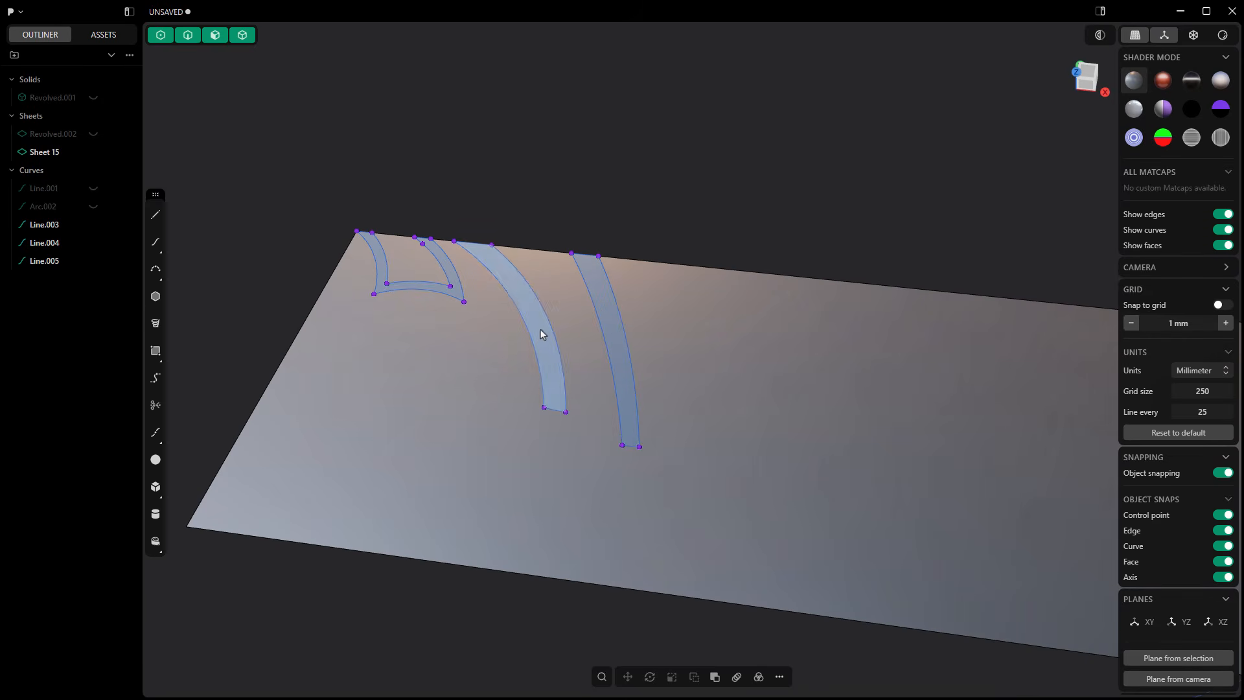
{"action": "key", "text": "e"}
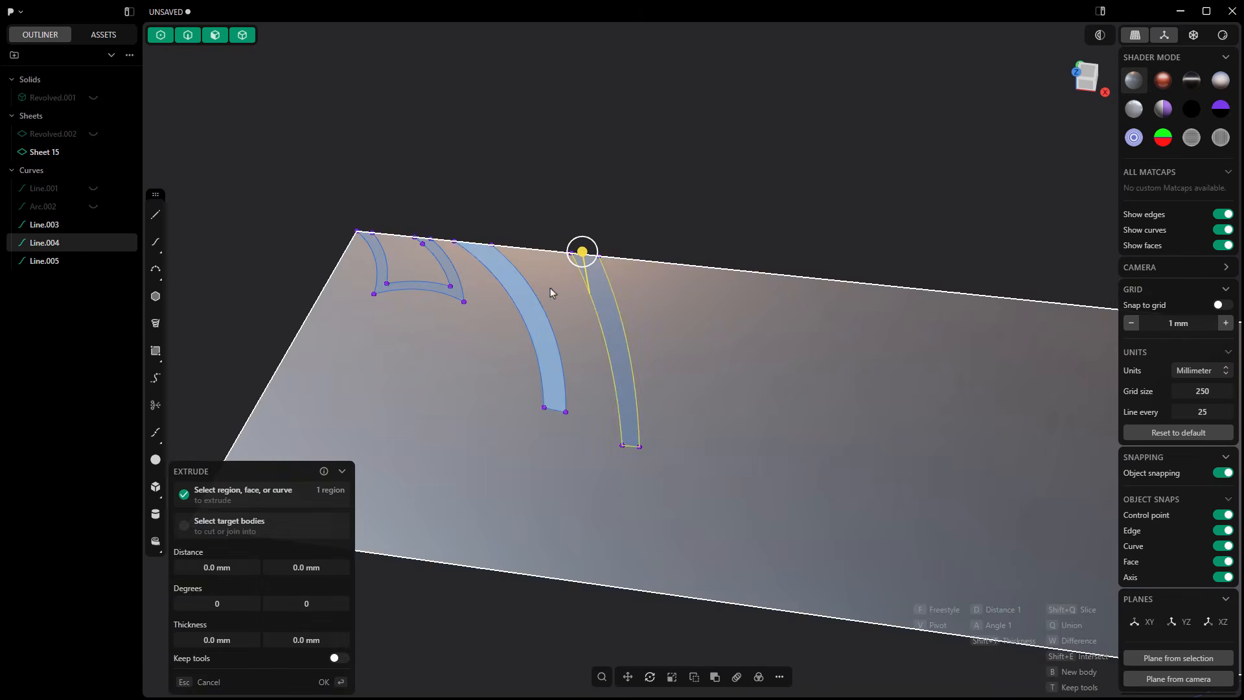
{"action": "scroll", "coordinate": [602, 298], "scroll_direction": "up", "scroll_amount": 2}
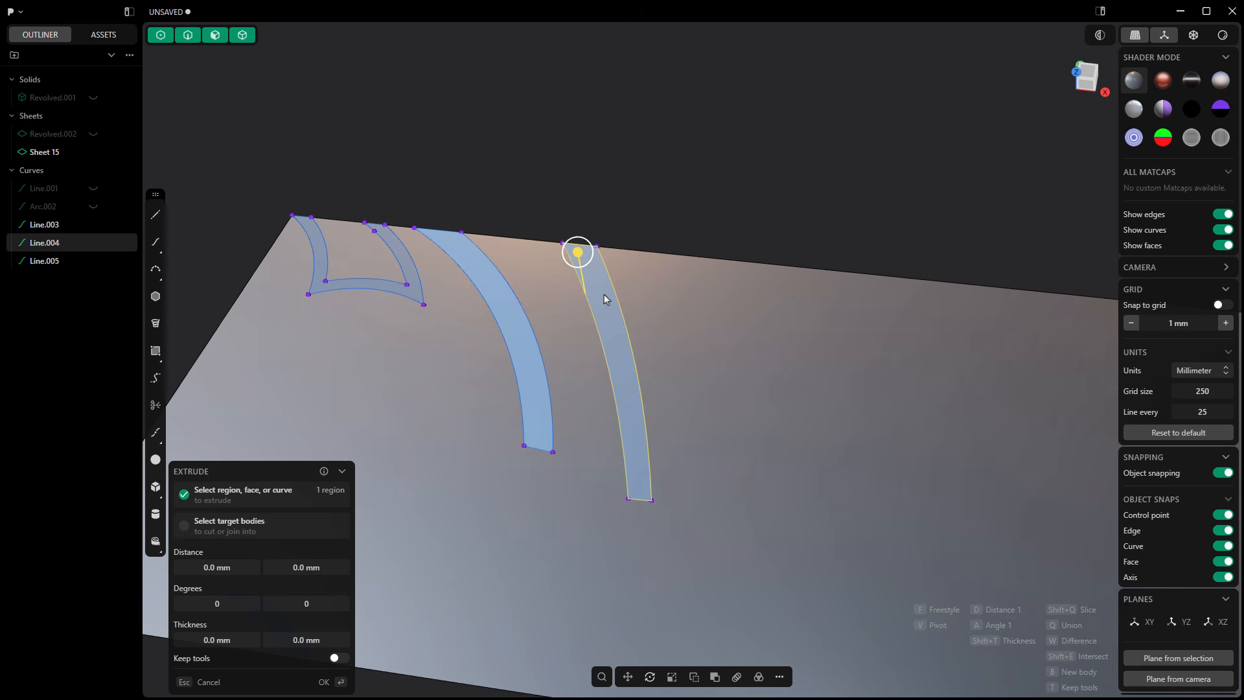
{"action": "key", "text": "Escape"}
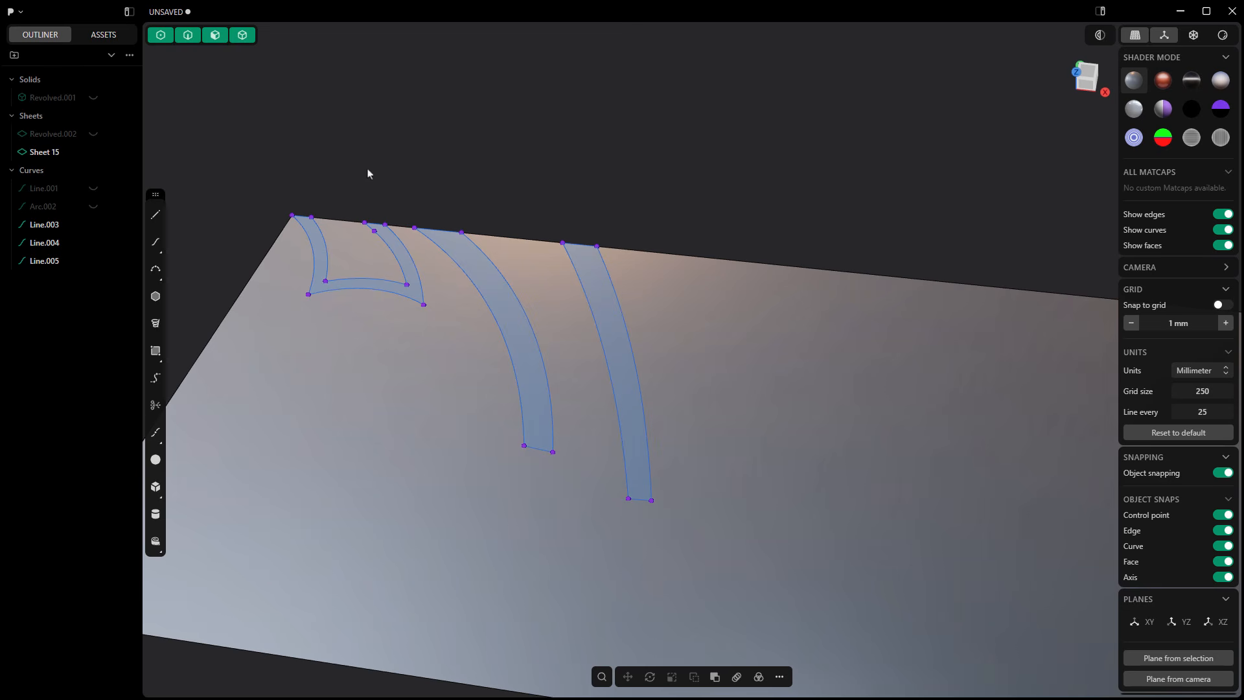
Step: Restrict selection to faces and extrude the three closed groove regions upward from the flat sheet by about 18.3 mm
{"action": "left_click", "coordinate": [216, 35]}
{"action": "scroll", "coordinate": [404, 285], "scroll_direction": "up", "scroll_amount": 2}
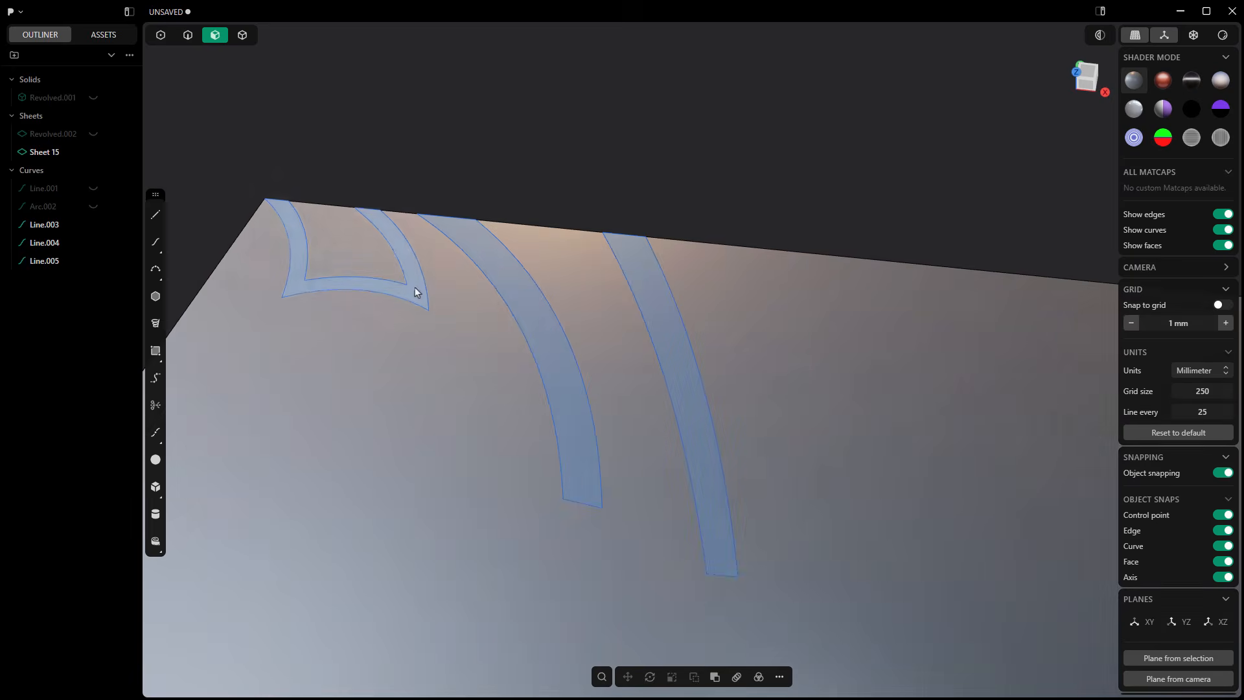
{"action": "left_click", "coordinate": [415, 288]}
{"action": "key", "text": "e"}
{"action": "left_click", "coordinate": [506, 274]}
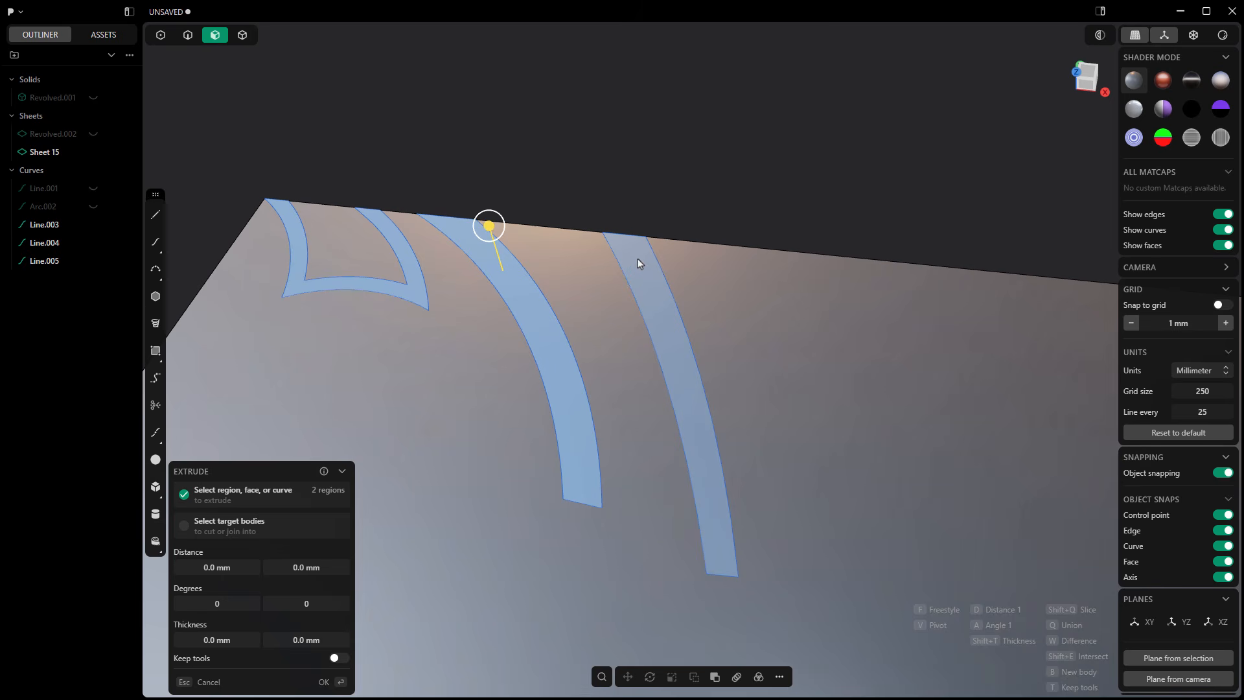
{"action": "left_click", "coordinate": [639, 262]}
{"action": "left_click_drag", "start_coordinate": [636, 220], "coordinate": [639, 212]}
{"action": "scroll", "coordinate": [539, 200], "scroll_direction": "down", "scroll_amount": 2}
{"action": "middle_click_drag", "start_coordinate": [534, 302], "coordinate": [540, 240]}
{"action": "left_click_drag", "start_coordinate": [618, 229], "coordinate": [619, 203]}
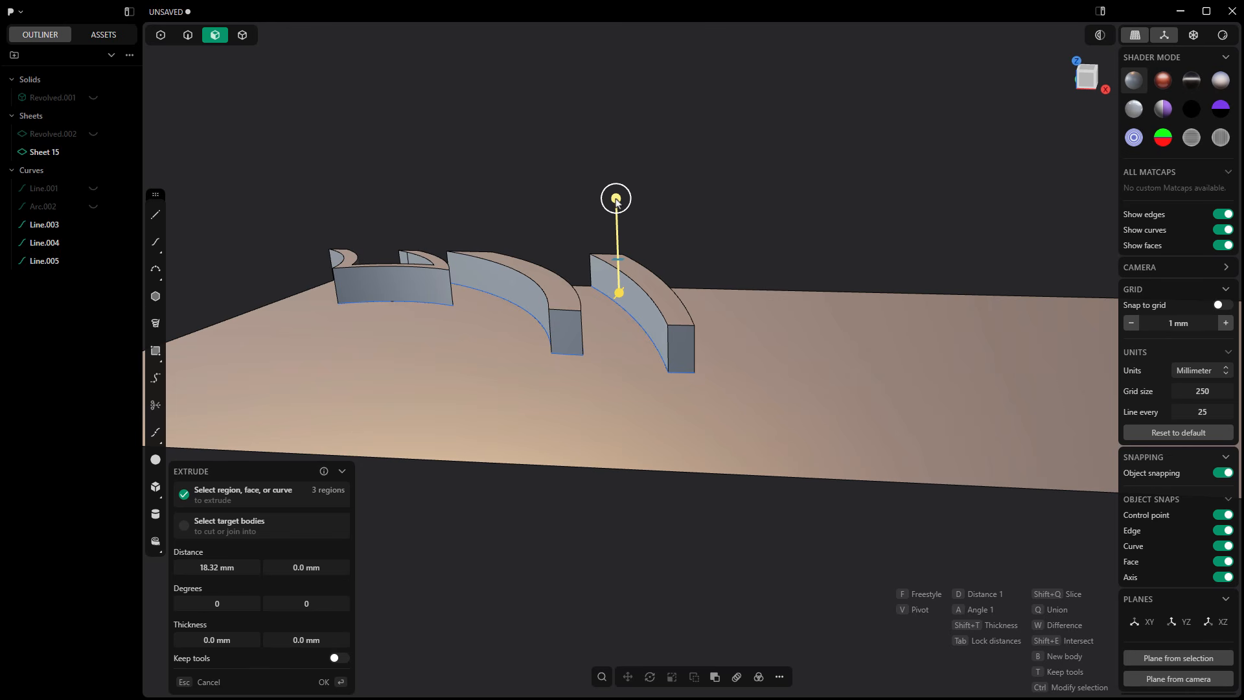
Step: Extend the groove extrusions to the sheet's underside with a second distance of about -2.7 mm and finish the extrusion
{"action": "middle_click_drag", "start_coordinate": [476, 333], "coordinate": [613, 416]}
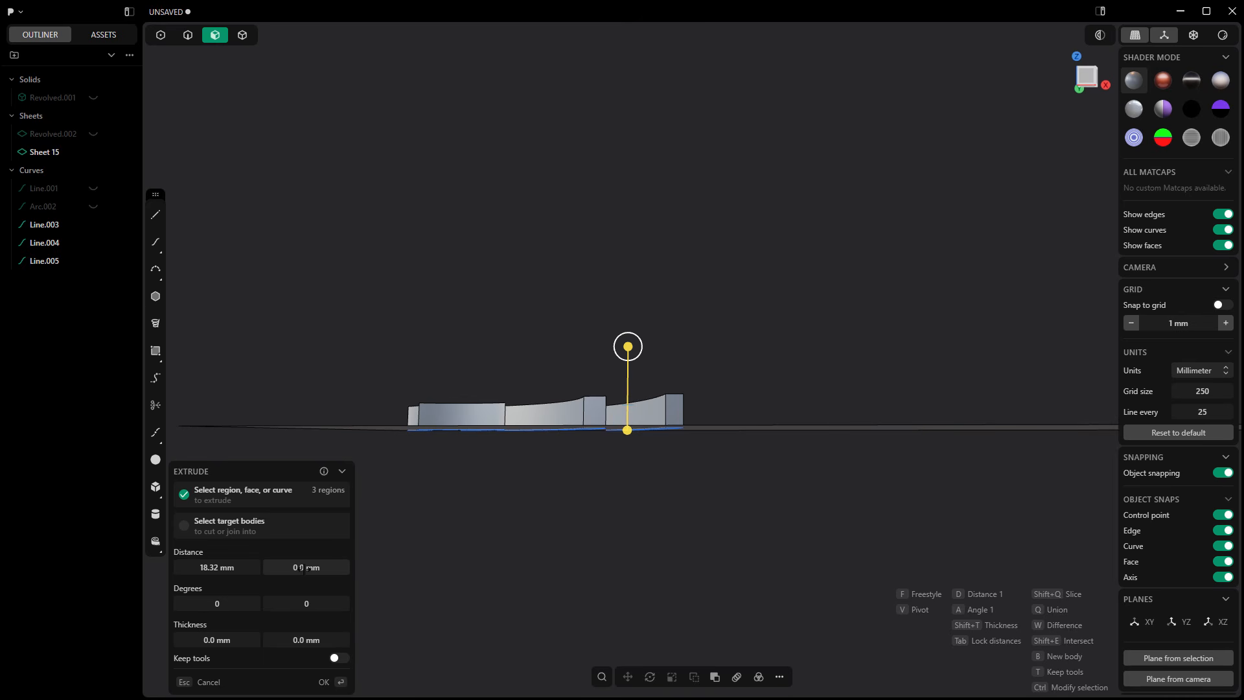
{"action": "left_click_drag", "start_coordinate": [304, 570], "coordinate": [285, 569]}
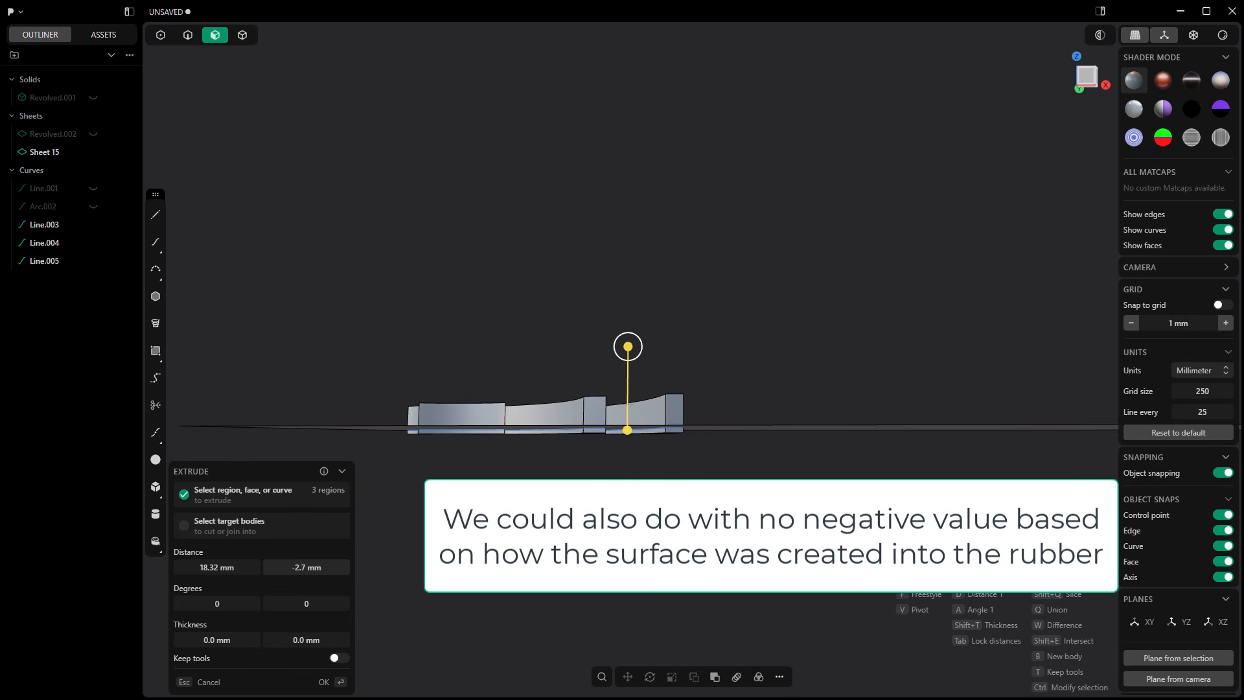
{"action": "left_click_drag", "start_coordinate": [271, 569], "coordinate": [273, 569]}
{"action": "key", "text": "Return"}
Step: Hide the three groove outline curves Line.003, Line.004 and Line.005
{"action": "middle_click_drag", "start_coordinate": [516, 497], "coordinate": [518, 536]}
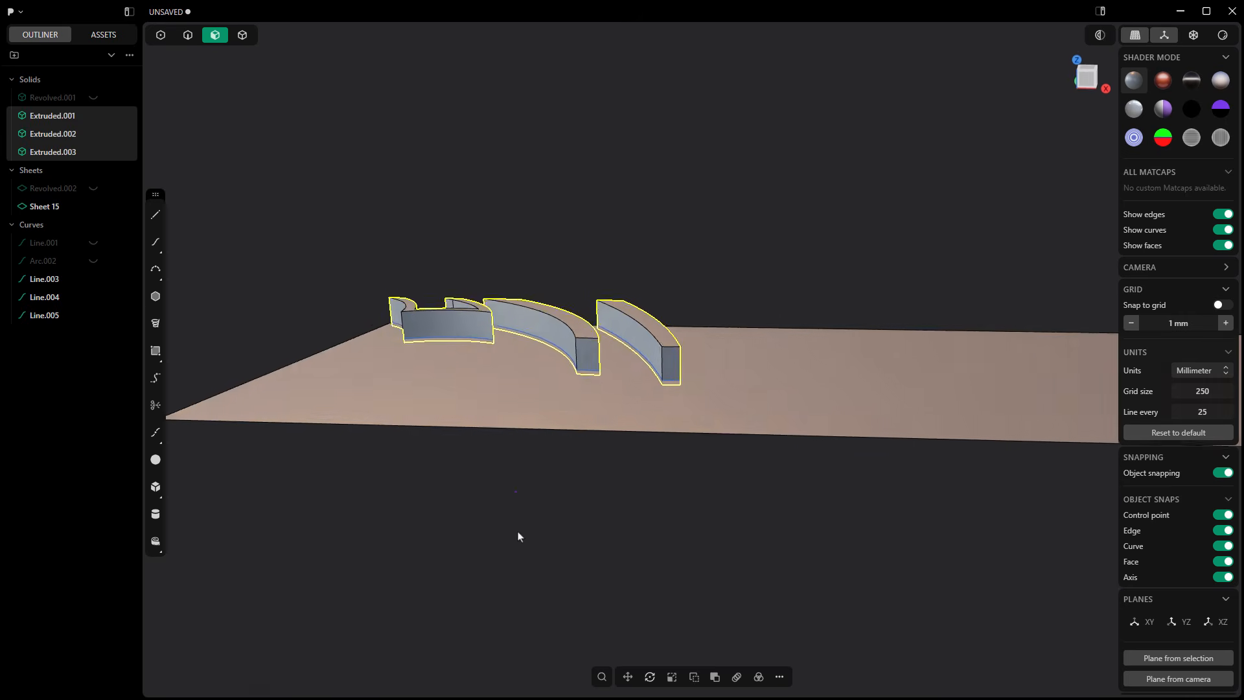
{"action": "left_click", "coordinate": [93, 279]}
{"action": "left_click", "coordinate": [93, 297]}
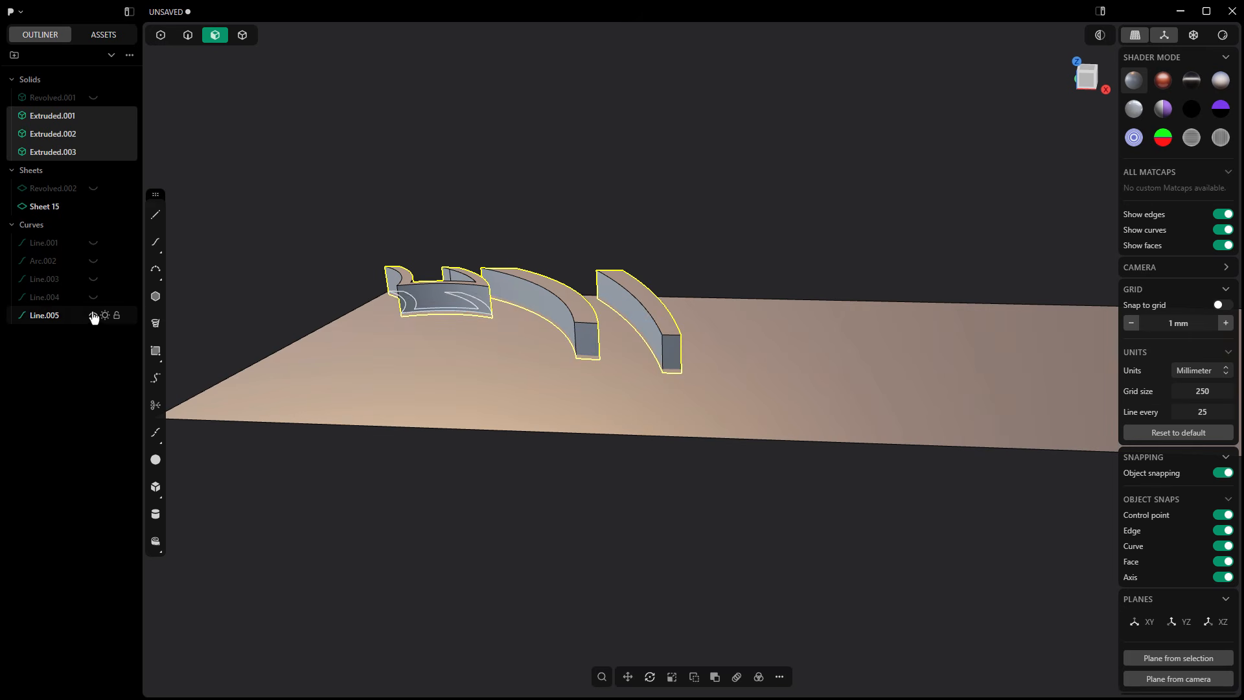
{"action": "left_click", "coordinate": [93, 314]}
Step: Mirror the three extruded groove solids across the strip's lengthwise centerline toward negative Y, with Cut down mirror plane off
{"action": "middle_click_drag", "start_coordinate": [181, 311], "coordinate": [808, 419]}
{"action": "middle_click_drag", "start_coordinate": [878, 445], "coordinate": [741, 453]}
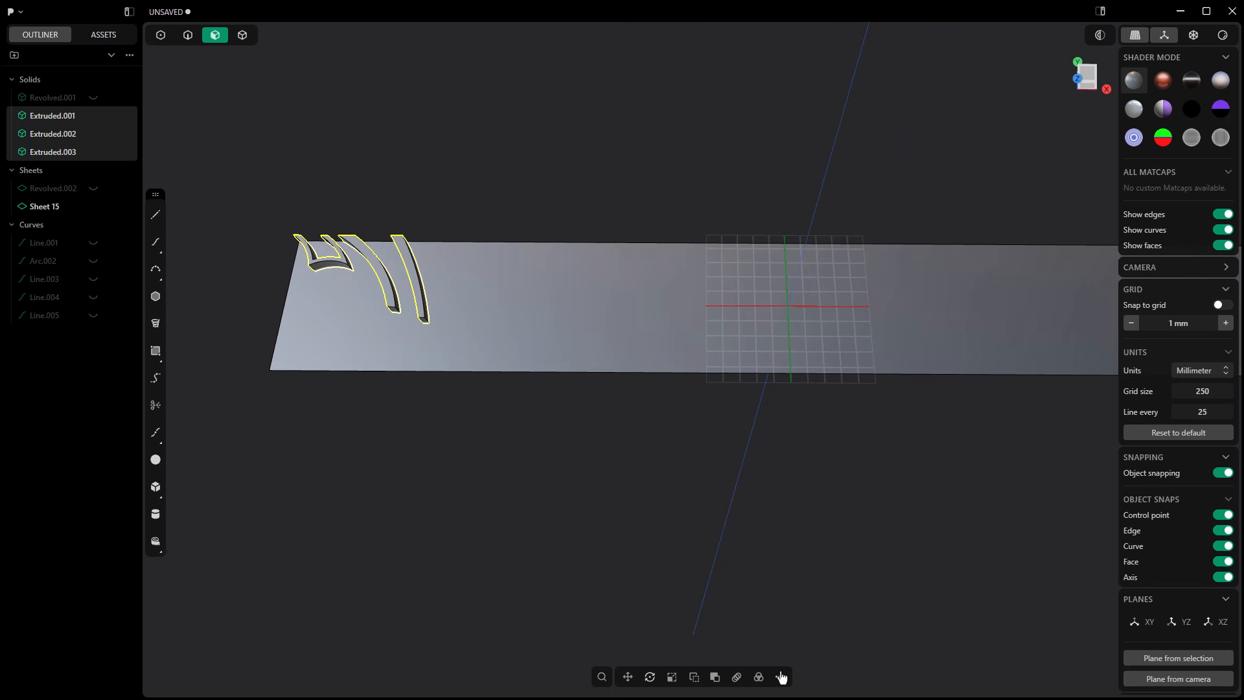
{"action": "left_click", "coordinate": [780, 676]}
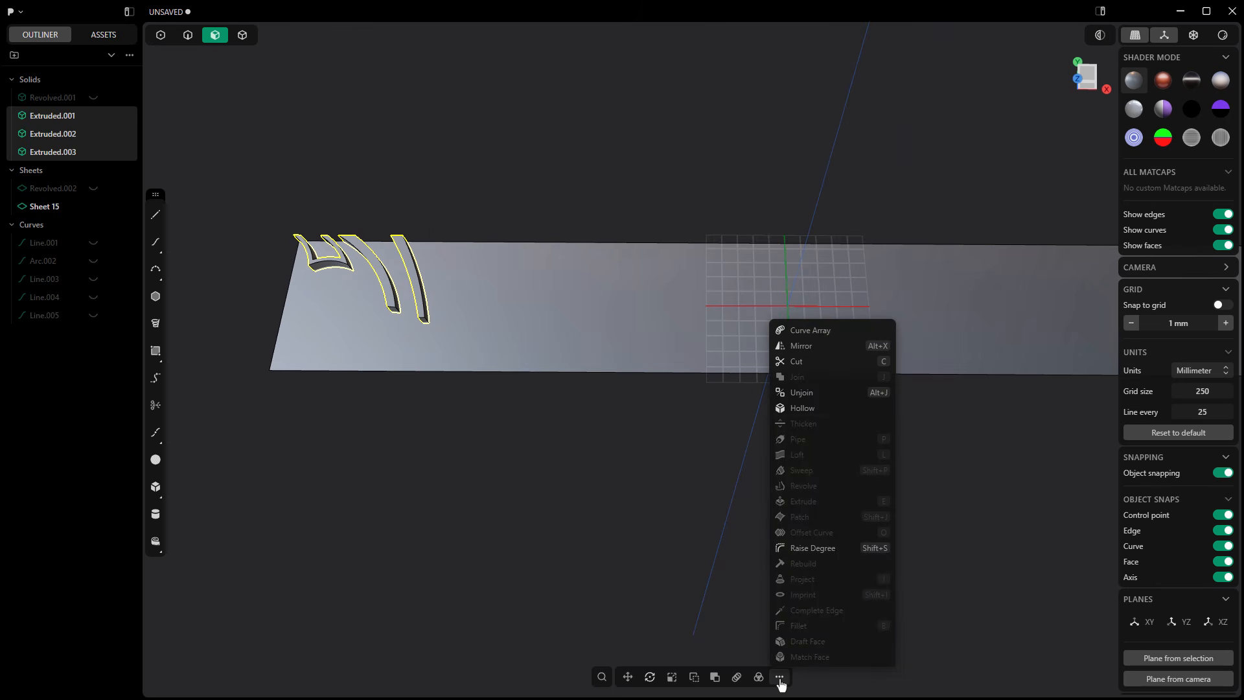
{"action": "left_click", "coordinate": [819, 348]}
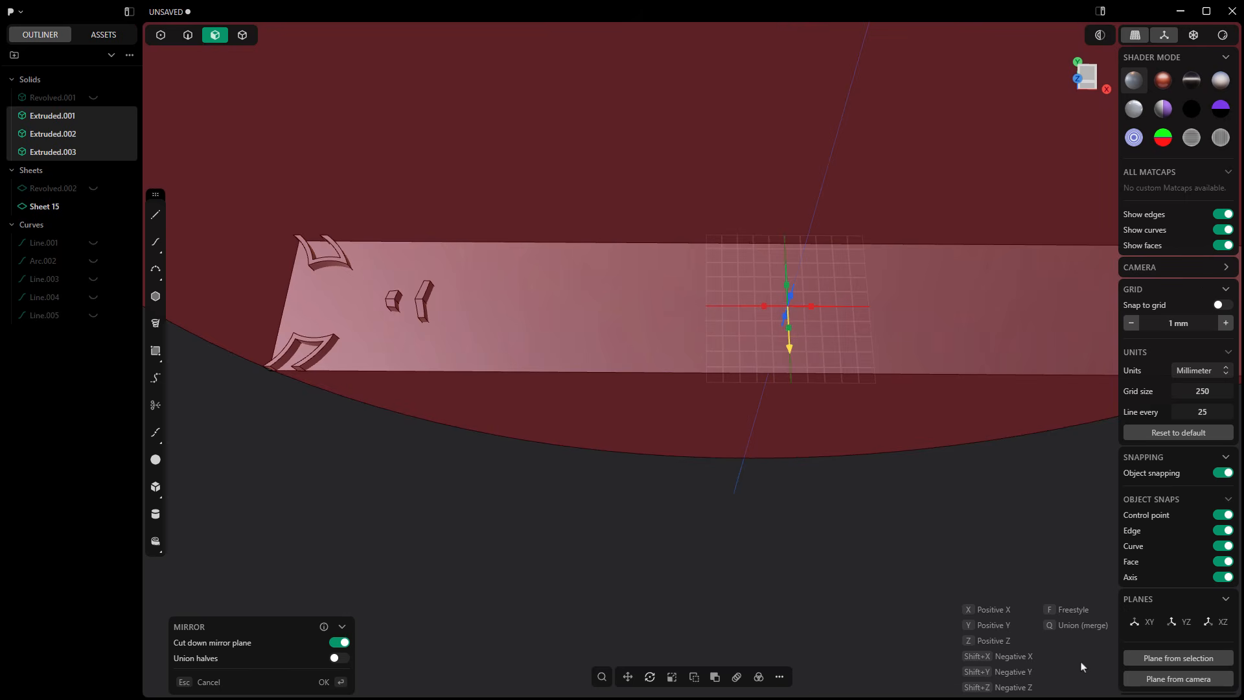
{"action": "left_click", "coordinate": [340, 643]}
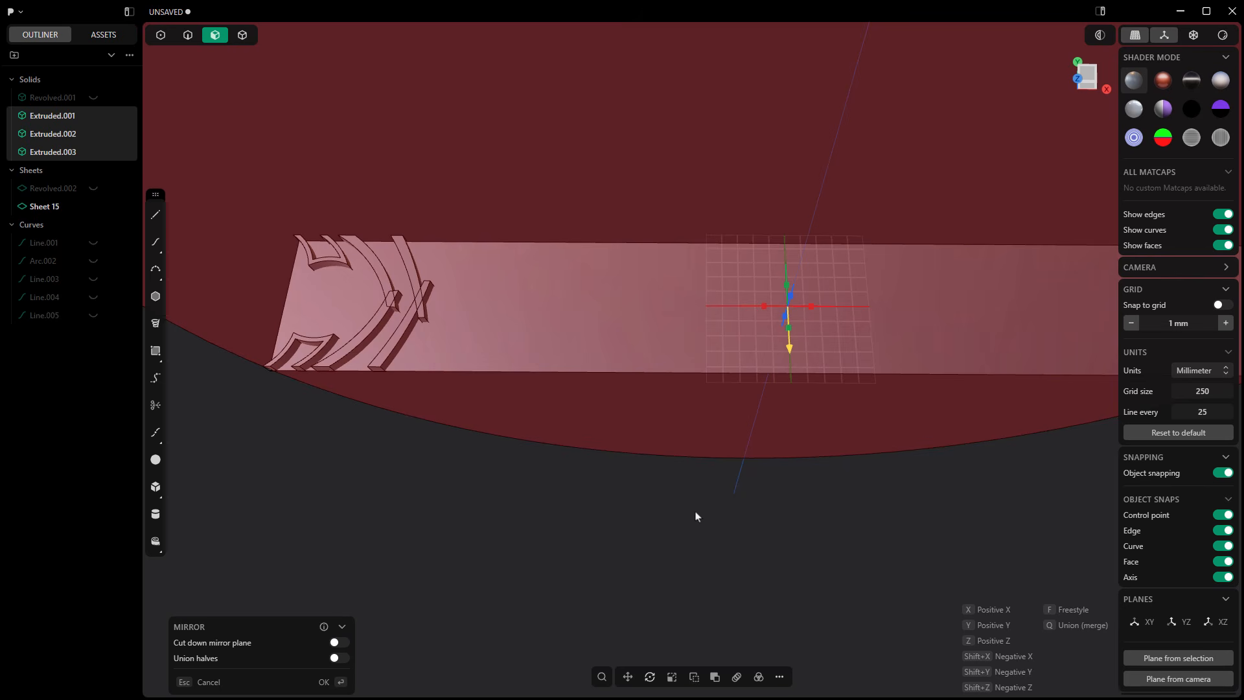
{"action": "key", "text": "Return"}
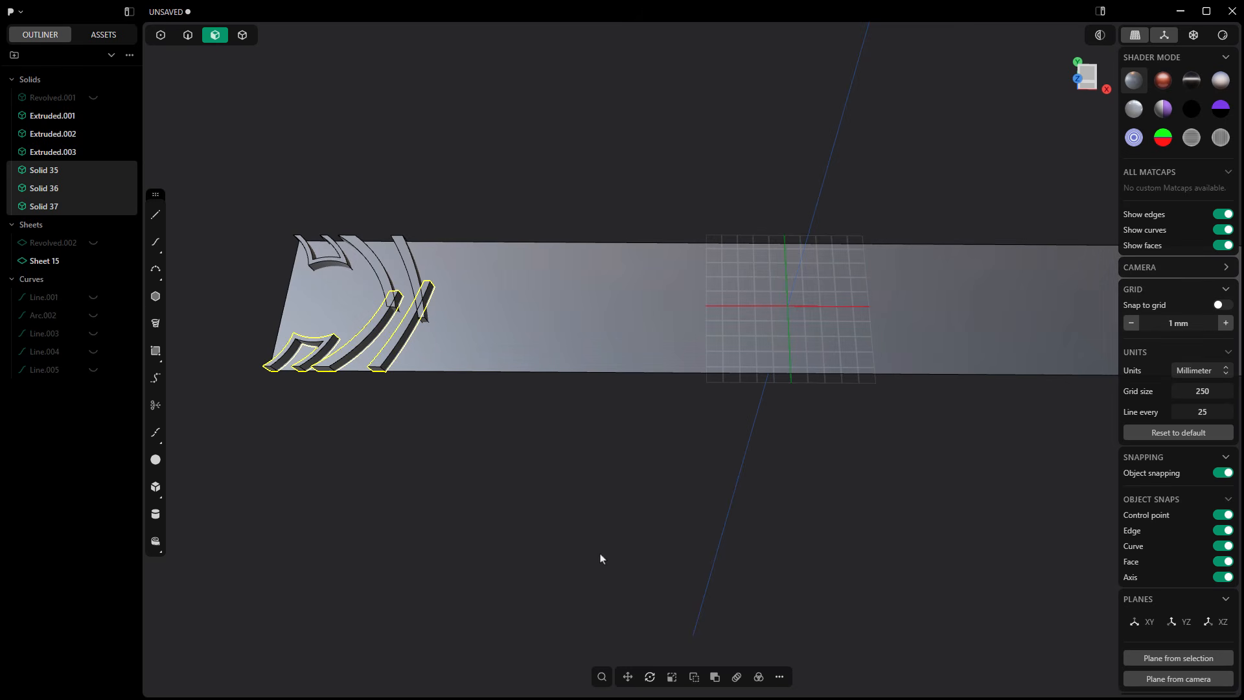
Step: Move the three mirrored groove solids about 115.5 mm along the X axis to stagger them from the originals
{"action": "left_click", "coordinate": [628, 677]}
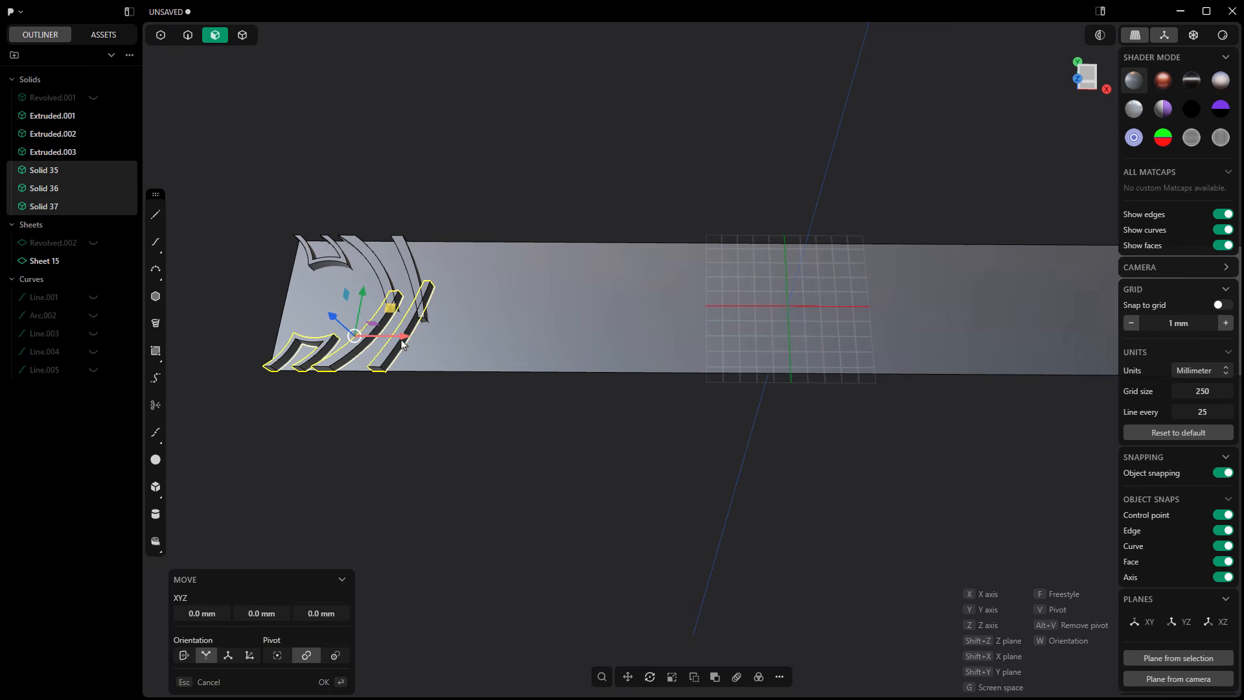
{"action": "left_click_drag", "start_coordinate": [402, 343], "coordinate": [480, 343]}
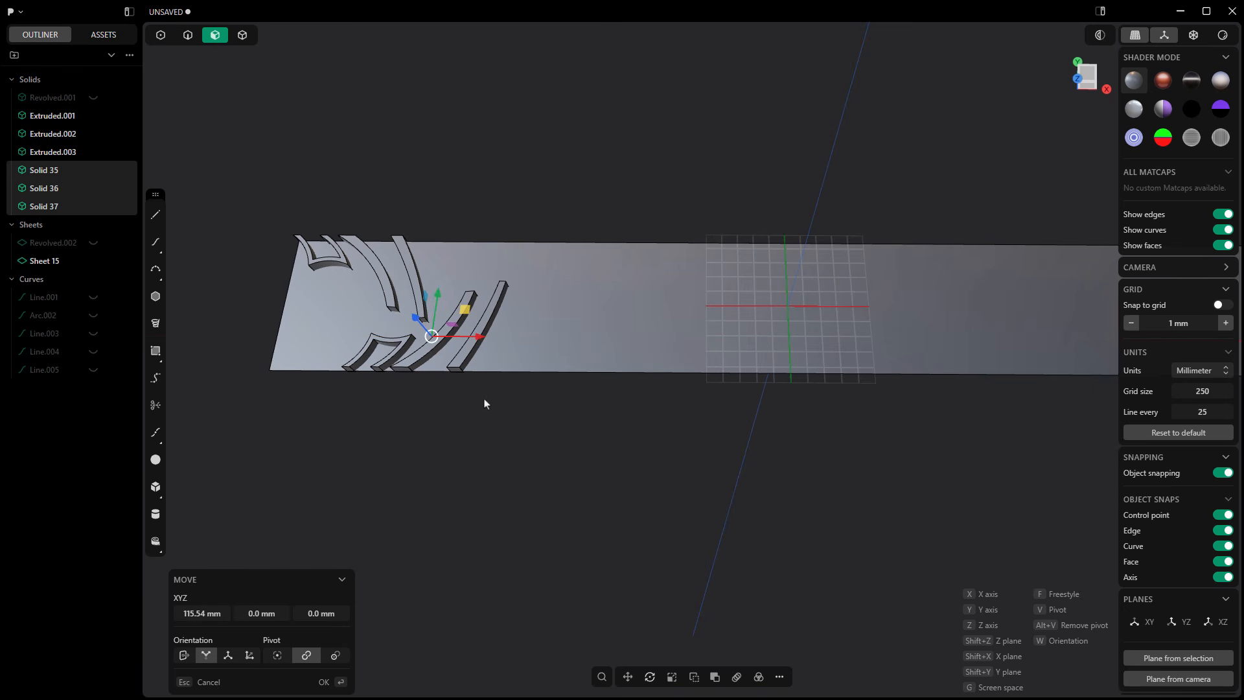
{"action": "key", "text": "Return"}
Step: Create a rectangular array of all six groove solids along the strip's length, 8 sets over an extent of 1374.1 mm
{"action": "scroll", "coordinate": [432, 441], "scroll_direction": "down", "scroll_amount": 2}
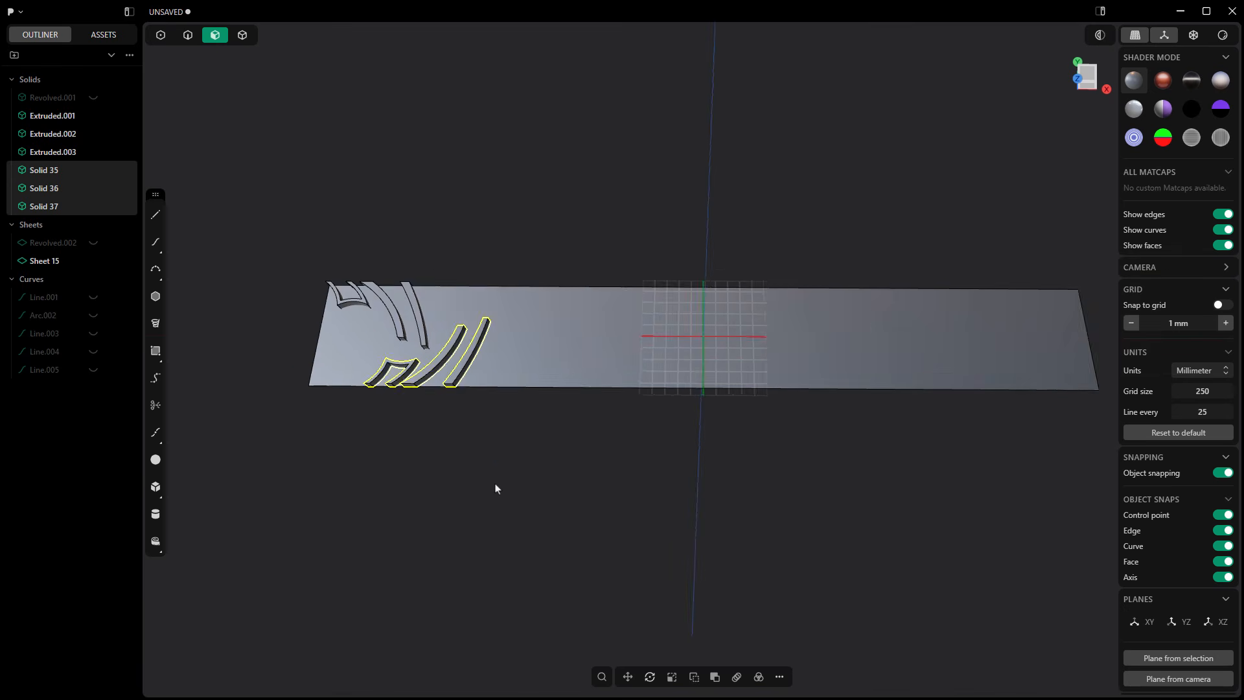
{"action": "middle_click_drag", "start_coordinate": [496, 488], "coordinate": [492, 510]}
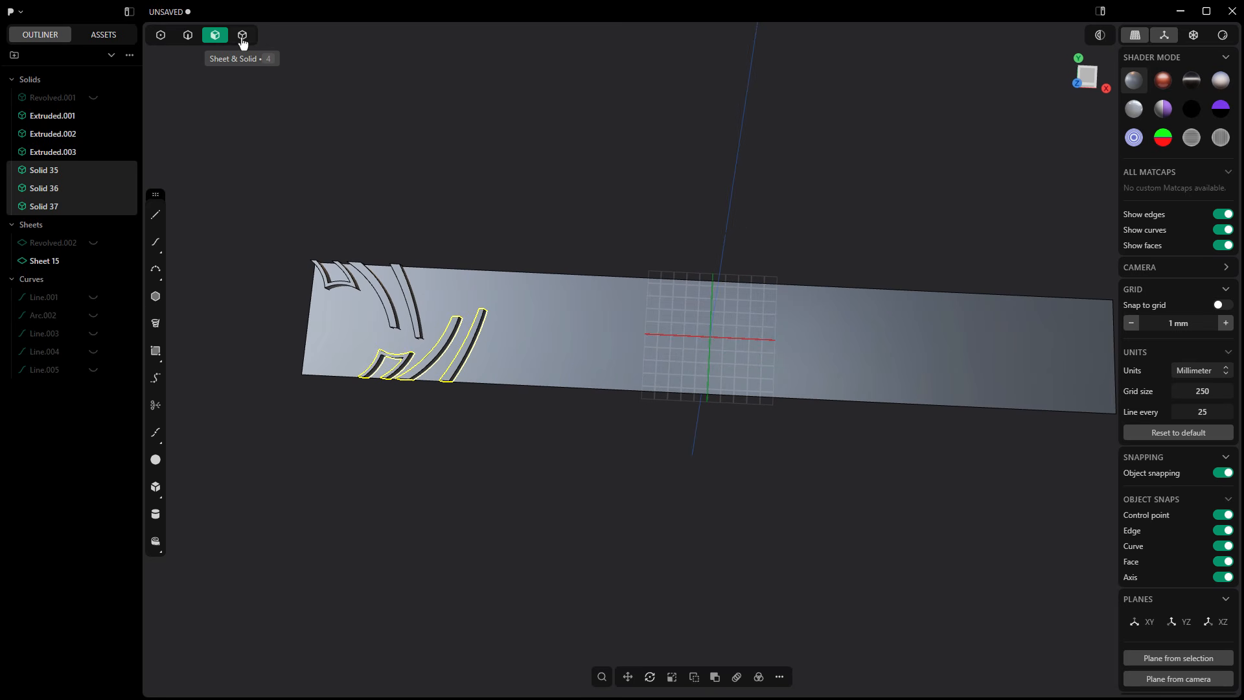
{"action": "left_click", "coordinate": [242, 38]}
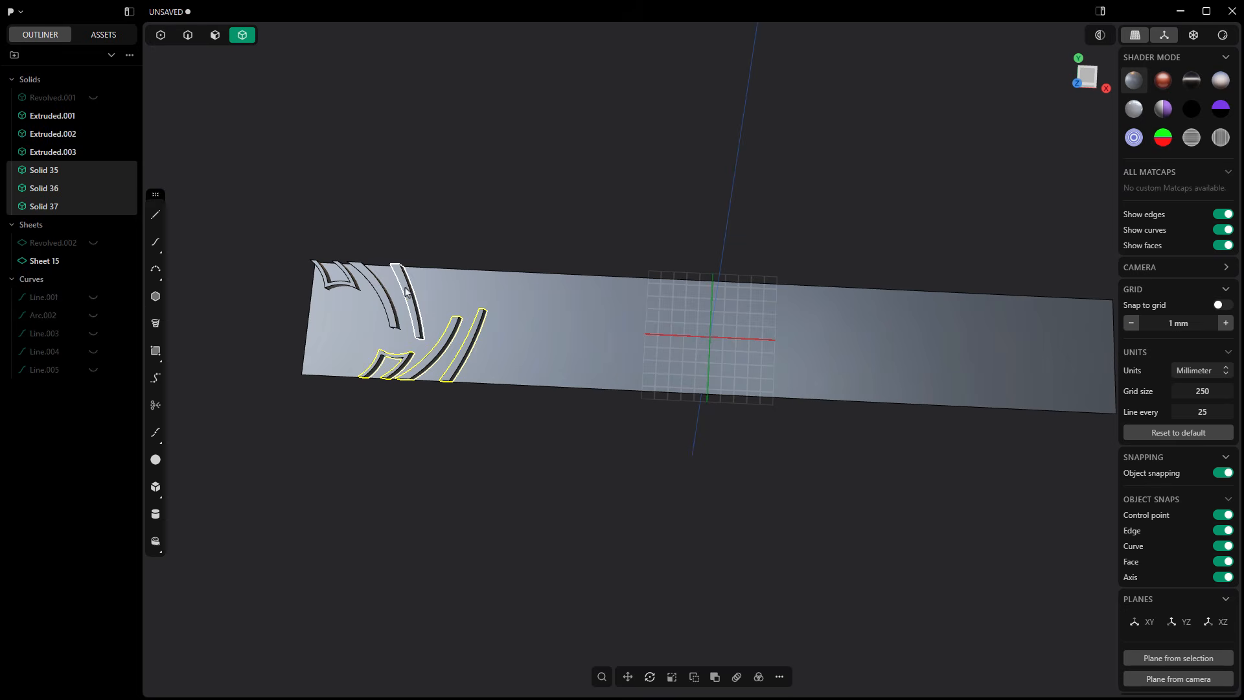
{"action": "left_click", "coordinate": [370, 290]}
{"action": "left_click", "coordinate": [353, 289]}
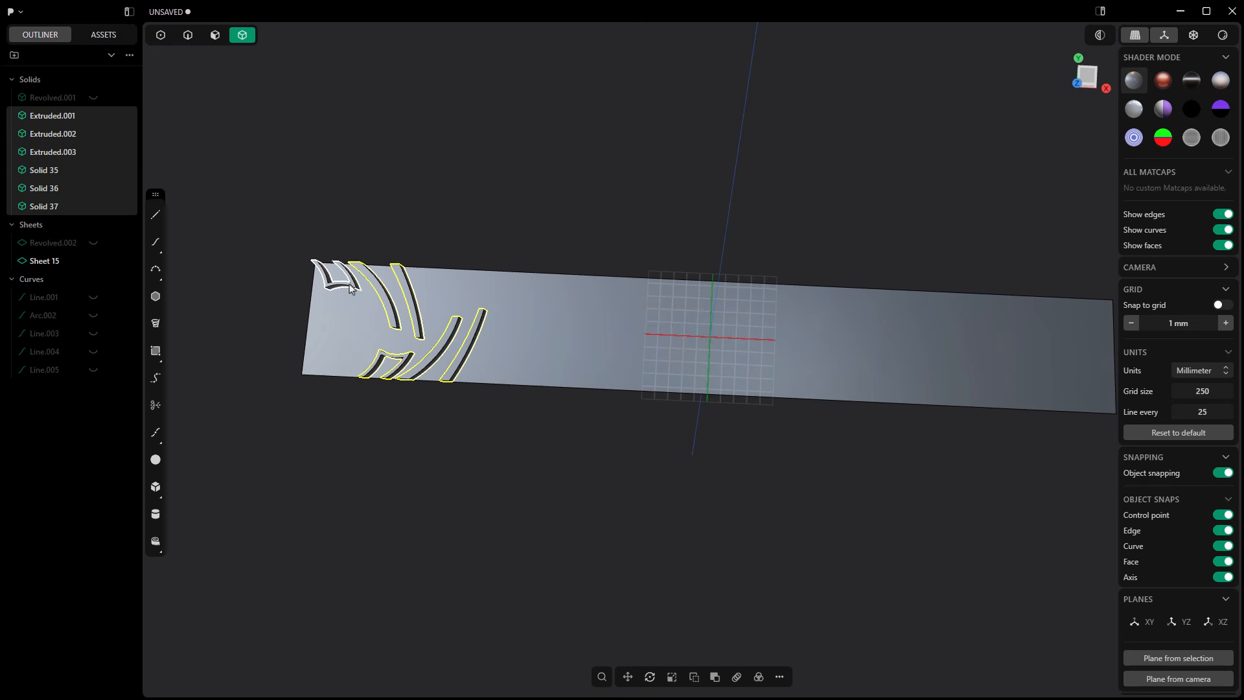
{"action": "left_click", "coordinate": [738, 677]}
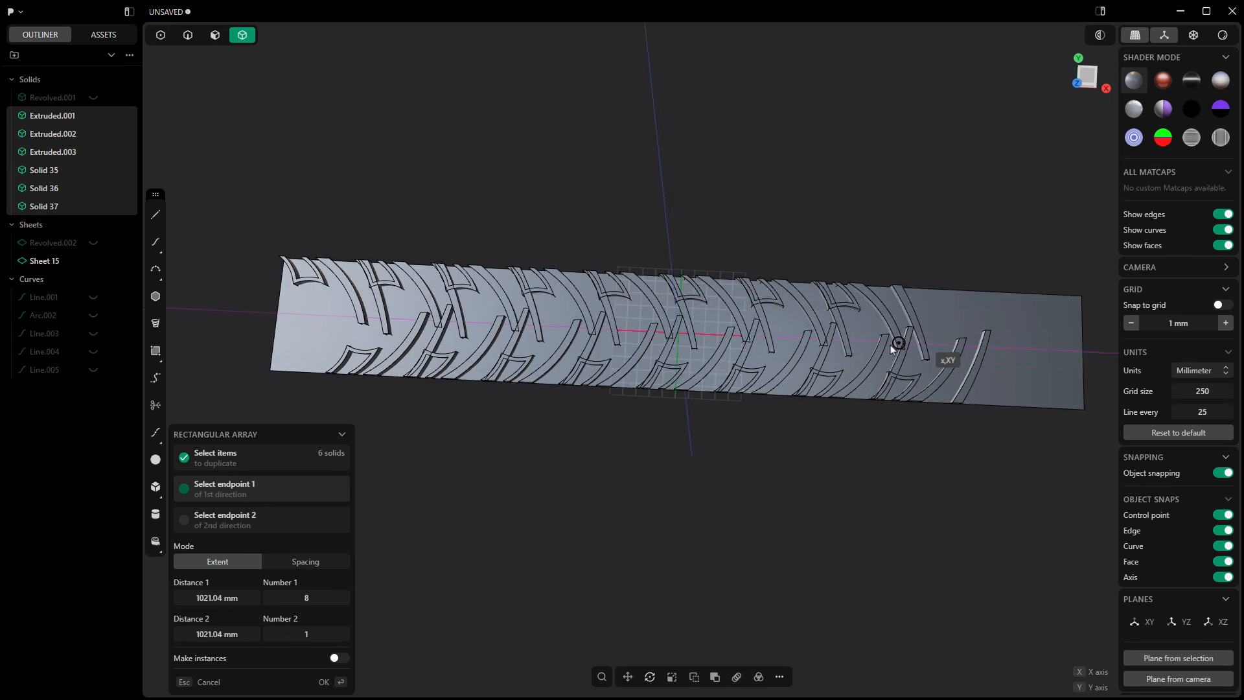
{"action": "middle_click_drag", "start_coordinate": [892, 350], "coordinate": [828, 337]}
{"action": "left_click", "coordinate": [905, 330]}
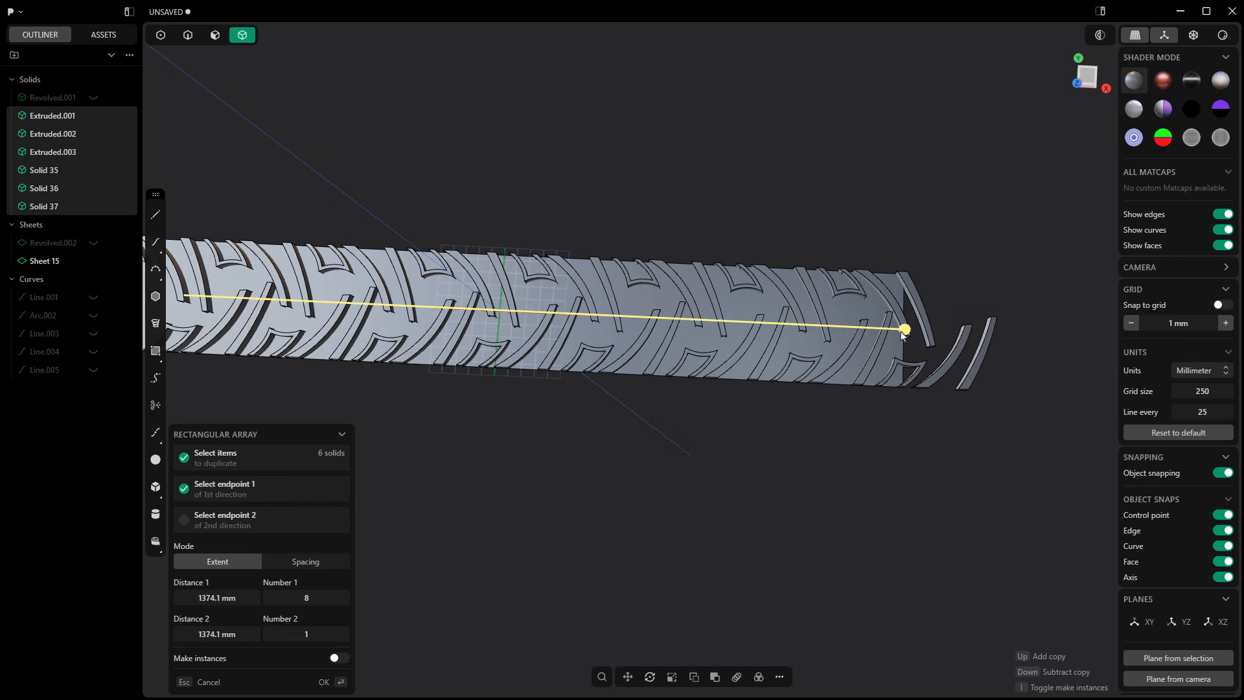
{"action": "scroll", "coordinate": [891, 341], "scroll_direction": "down", "scroll_amount": 3}
{"action": "key", "text": "Return"}
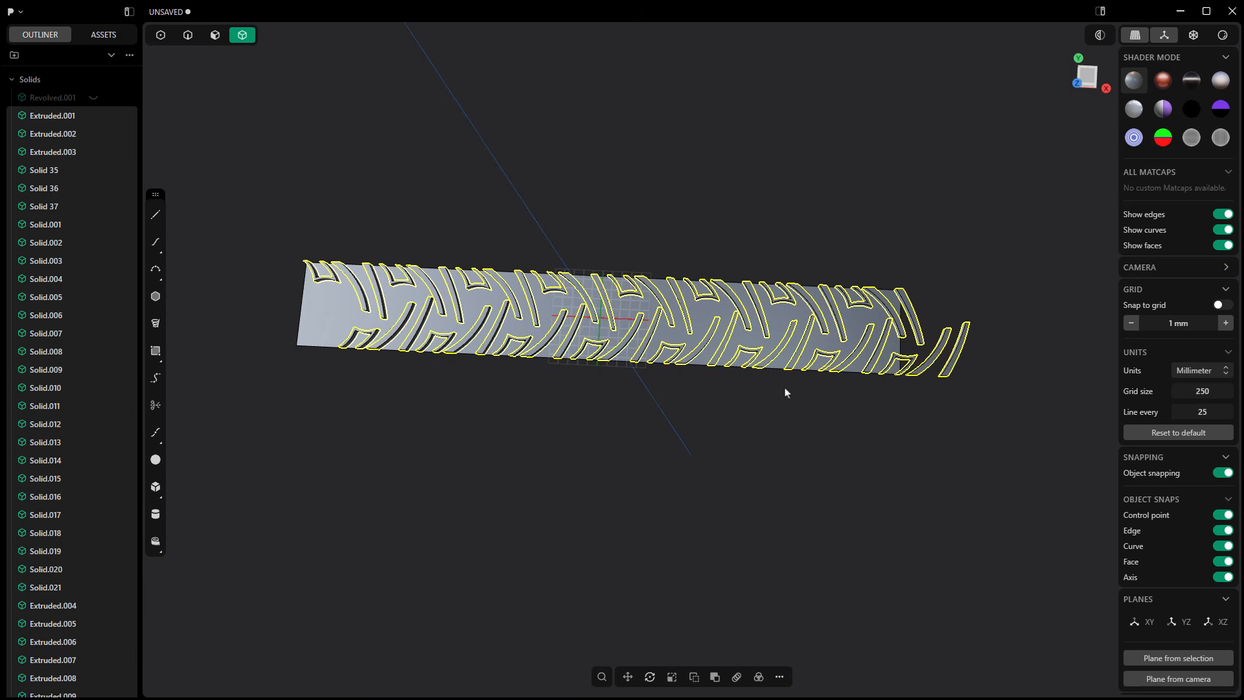
Step: Show the hidden revolved tire sheet Revolved.002
{"action": "middle_click_drag", "start_coordinate": [696, 430], "coordinate": [677, 388]}
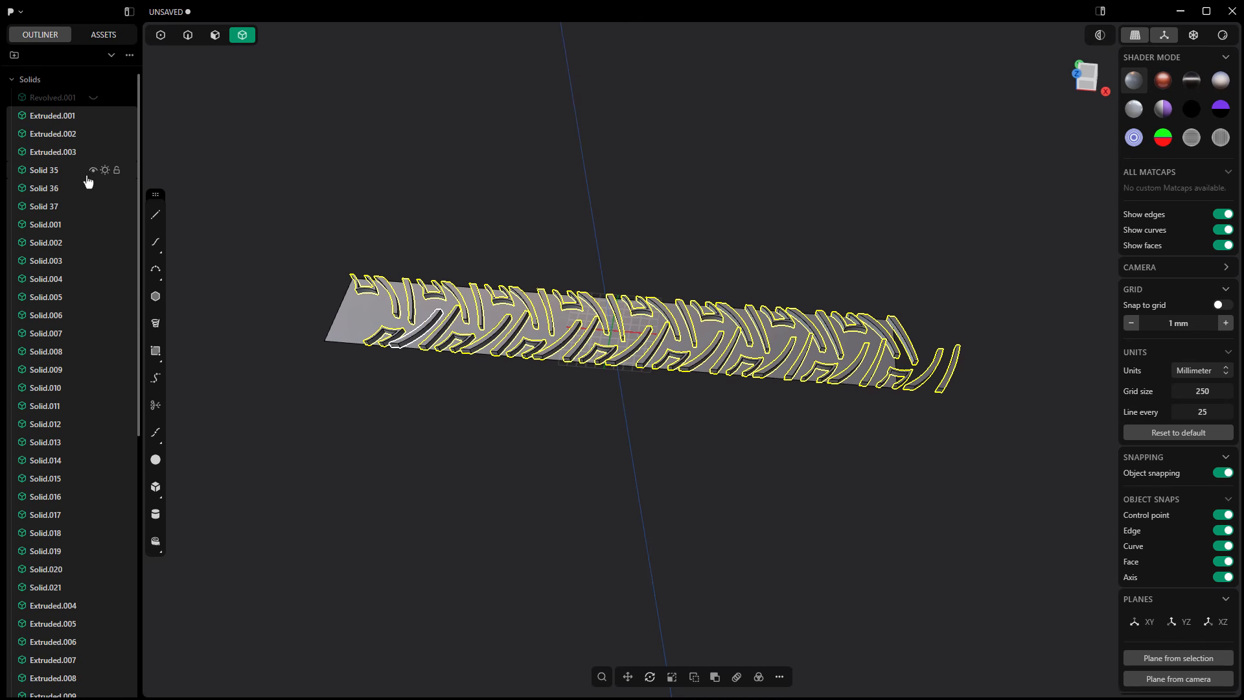
{"action": "scroll", "coordinate": [90, 259], "scroll_direction": "down", "scroll_amount": 6}
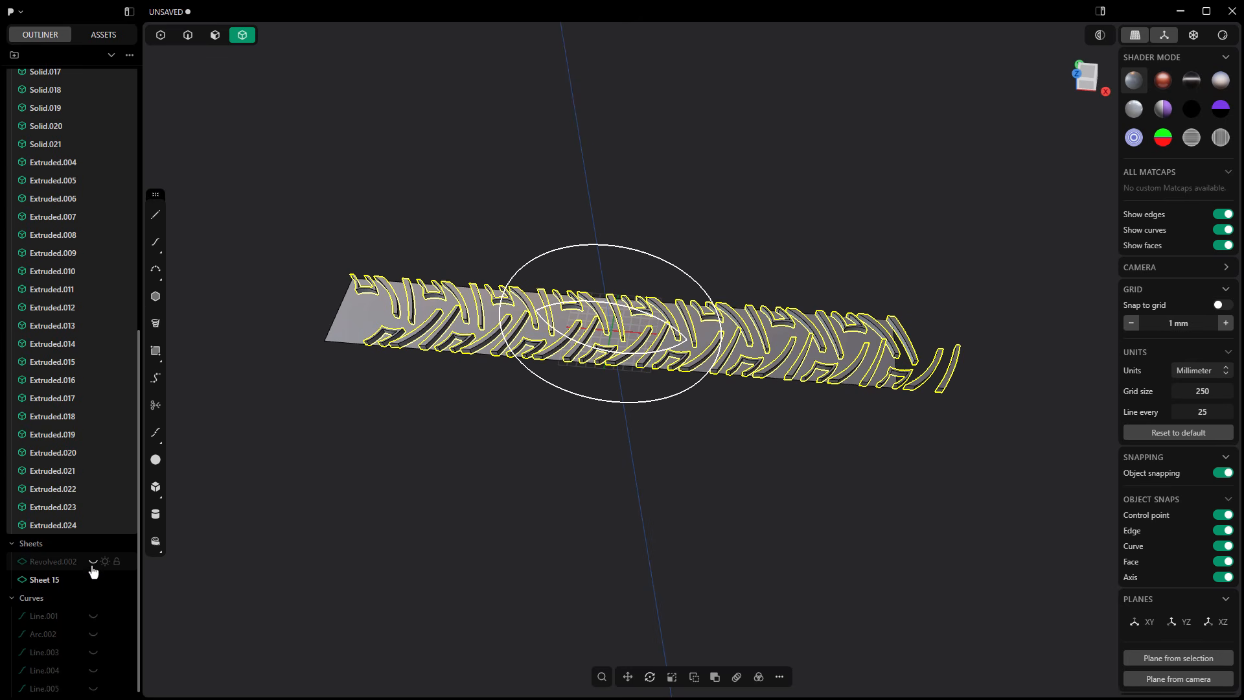
{"action": "left_click", "coordinate": [94, 562]}
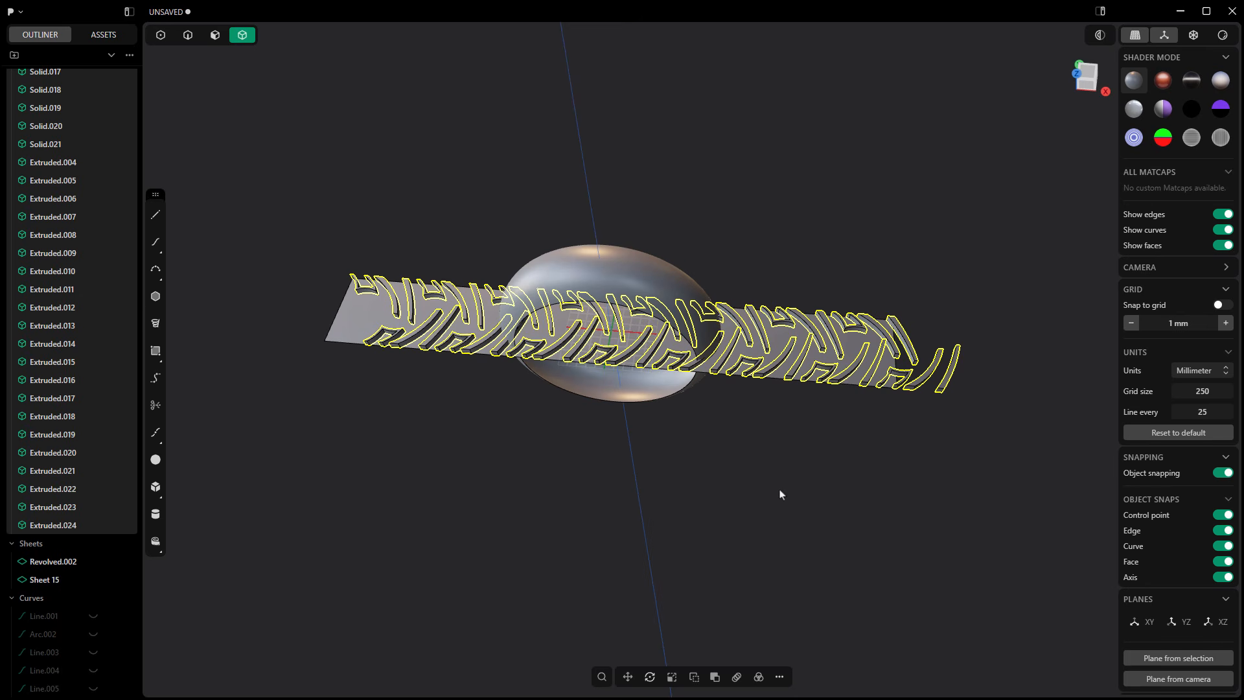
Step: Deform the arrayed groove solids from the flat strip's face onto the revolved tire sheet's outer face, with Flip Normal on
{"action": "left_click", "coordinate": [602, 677]}
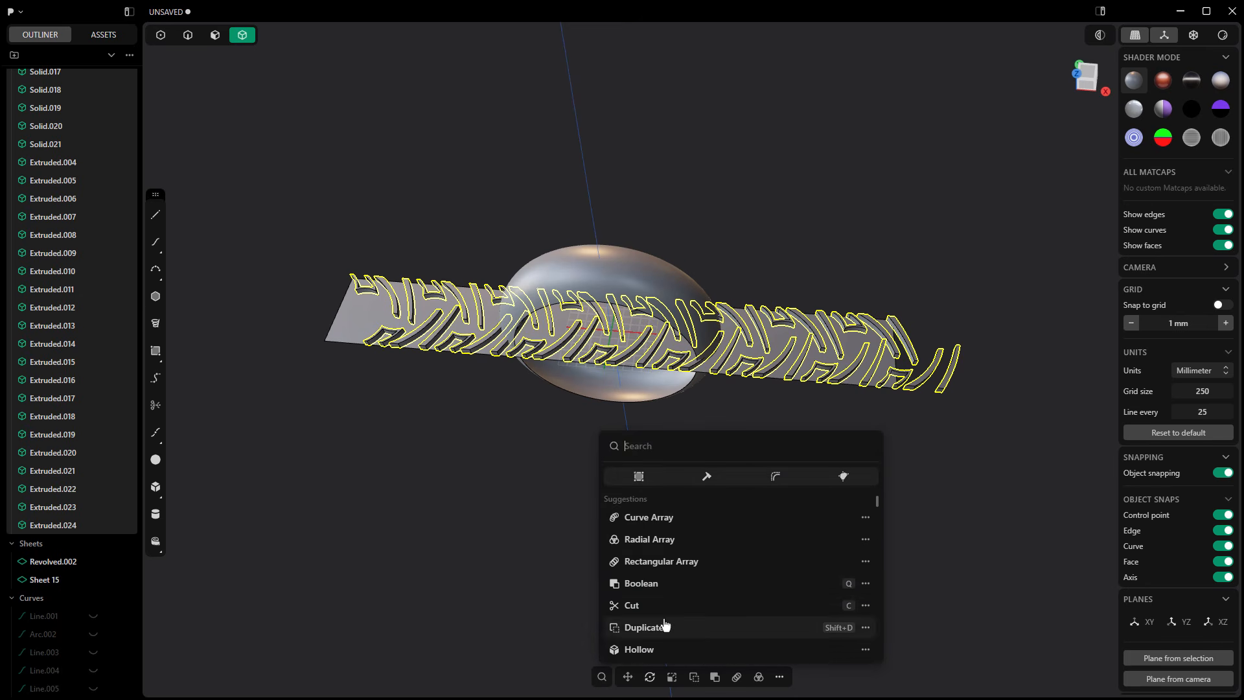
{"action": "type", "text": "defo"}
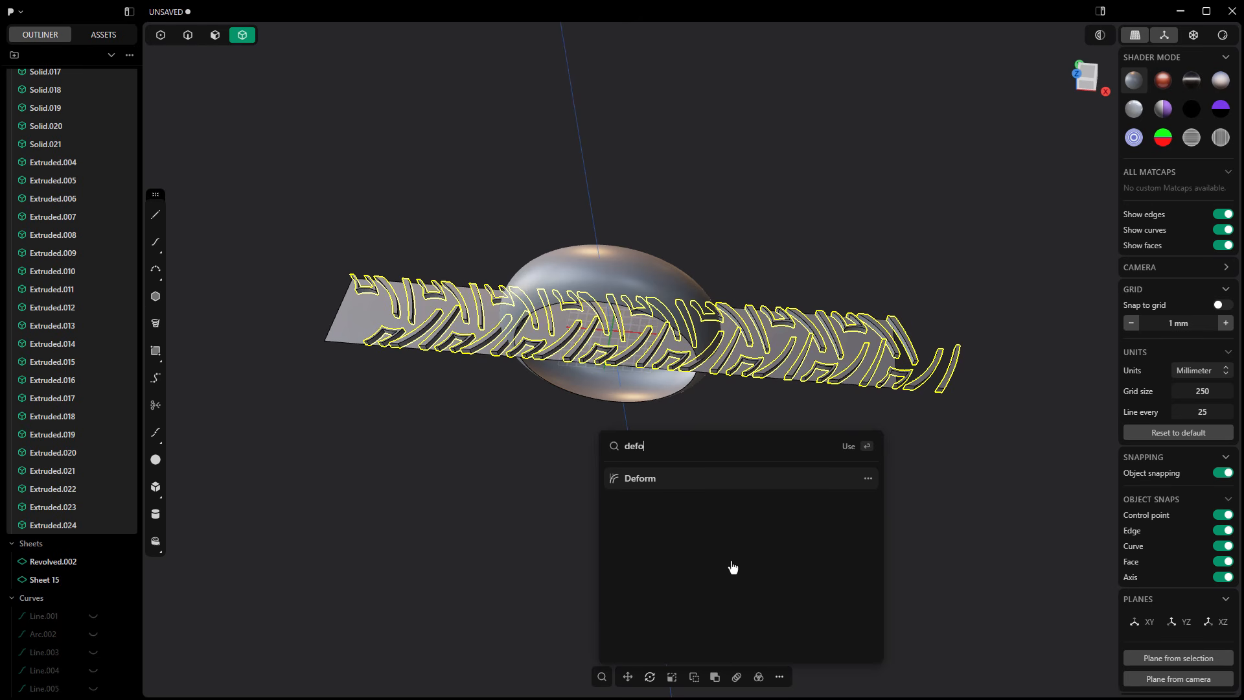
{"action": "key", "text": "Return"}
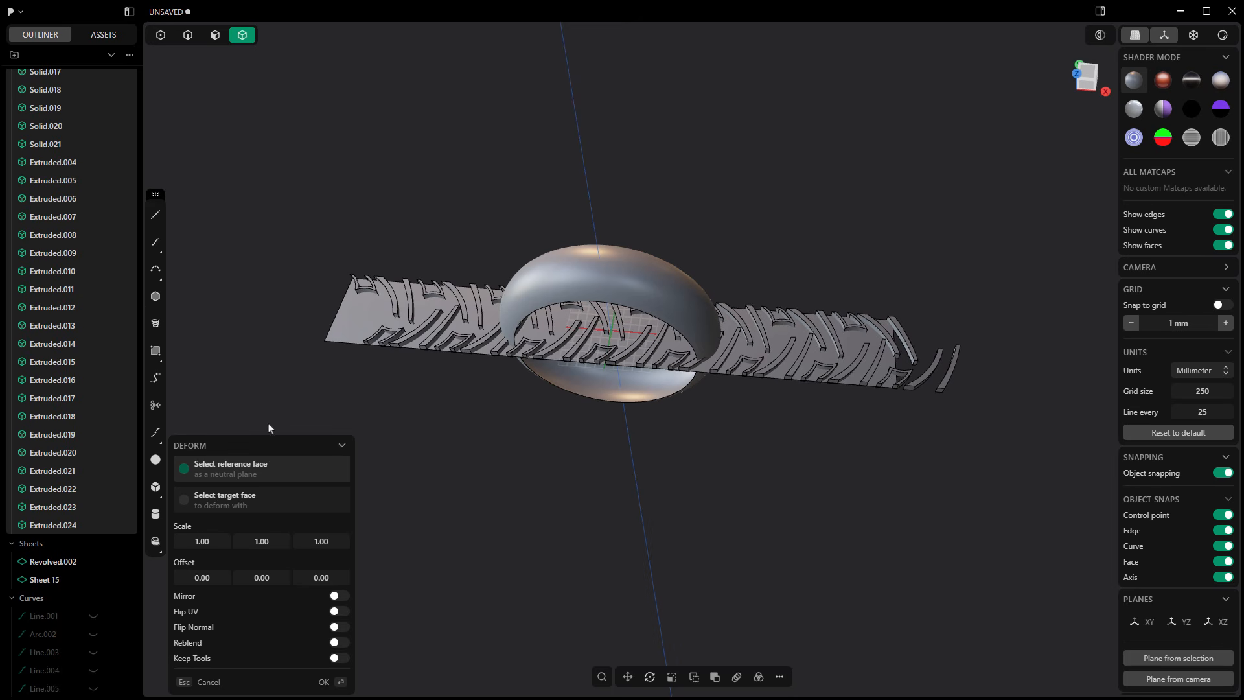
{"action": "left_click", "coordinate": [373, 316]}
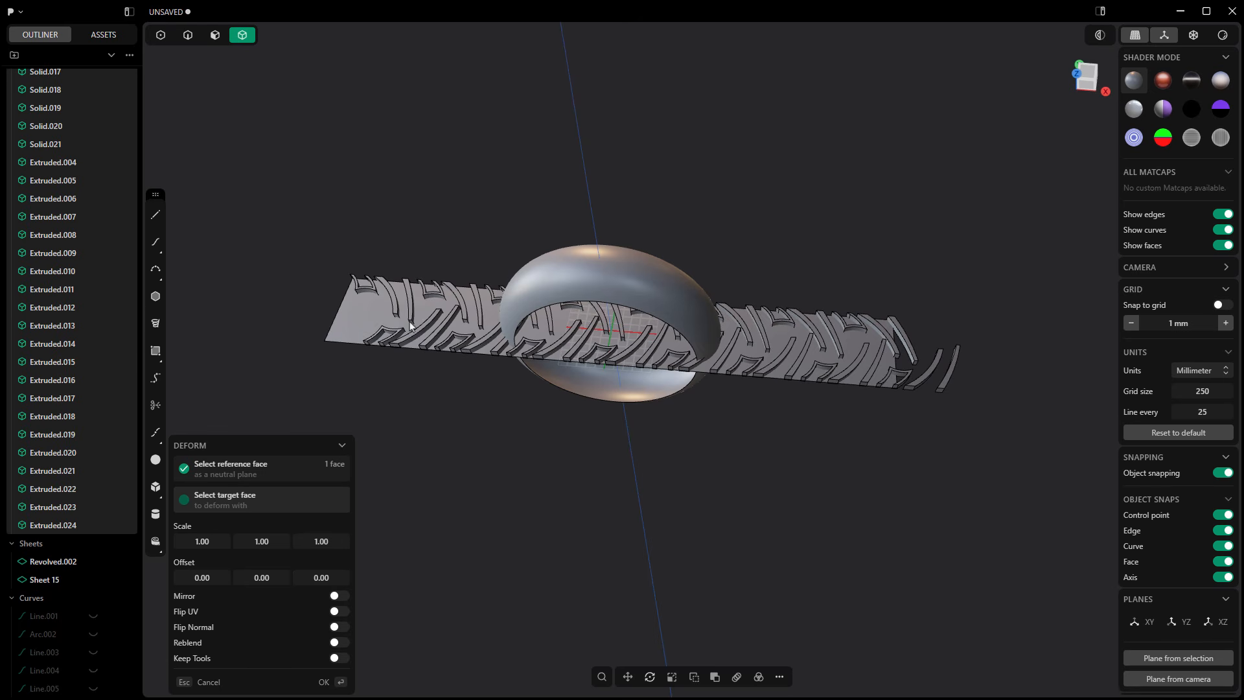
{"action": "left_click", "coordinate": [565, 269]}
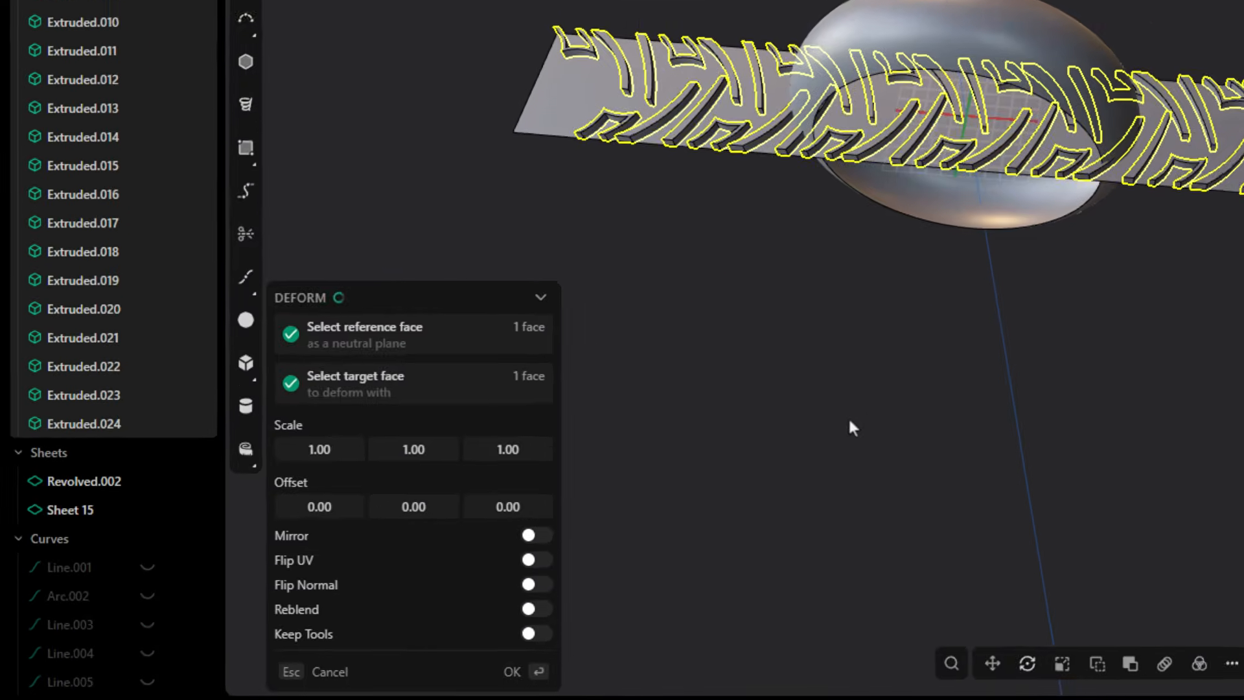
{"action": "middle_click_drag", "start_coordinate": [879, 408], "coordinate": [920, 304]}
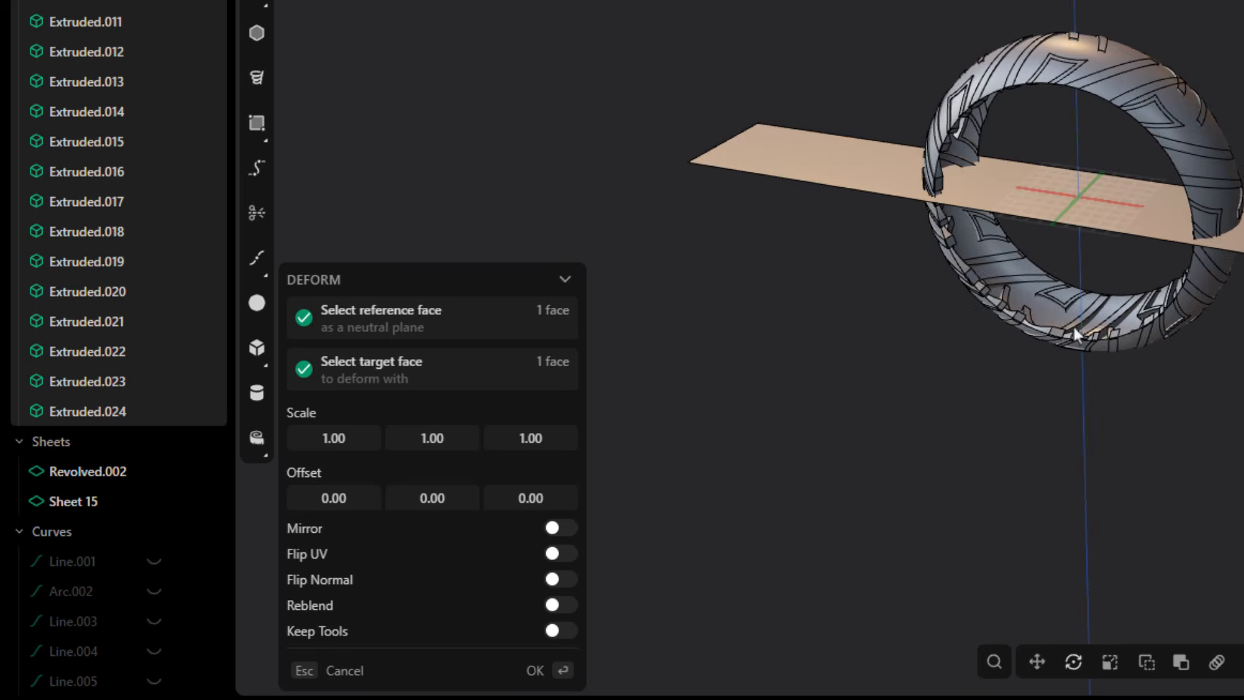
{"action": "scroll", "coordinate": [1073, 329], "scroll_direction": "up", "scroll_amount": 8}
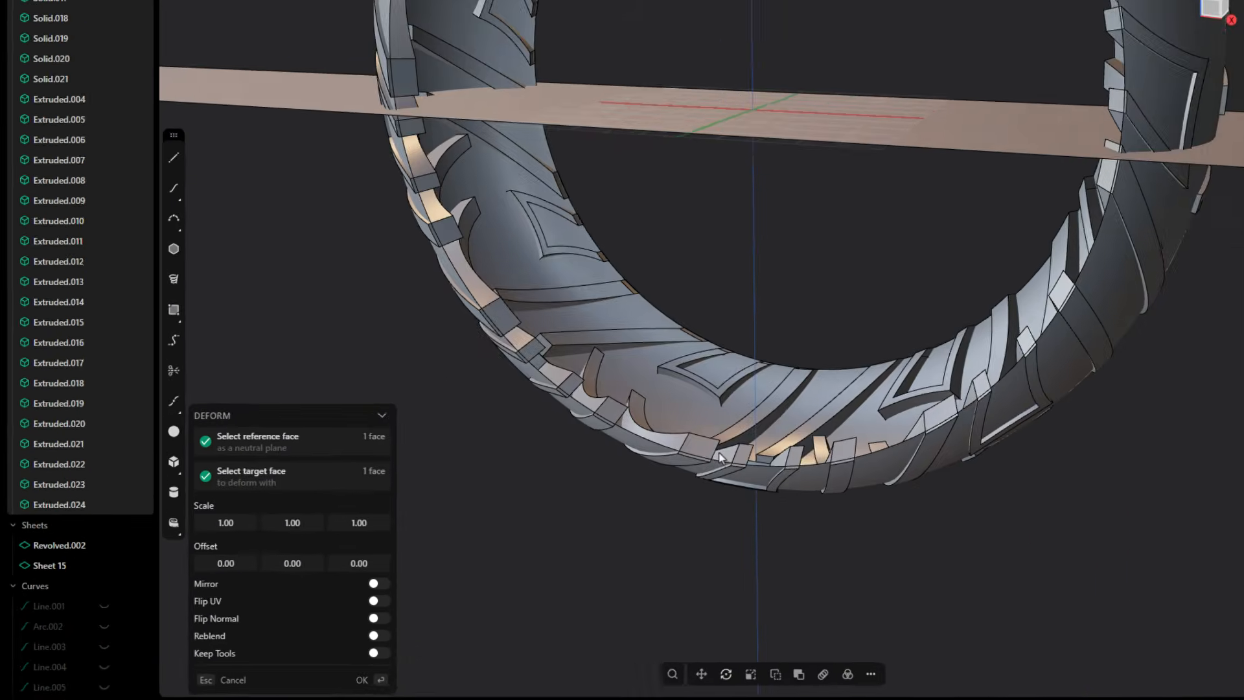
{"action": "scroll", "coordinate": [719, 452], "scroll_direction": "up", "scroll_amount": 3}
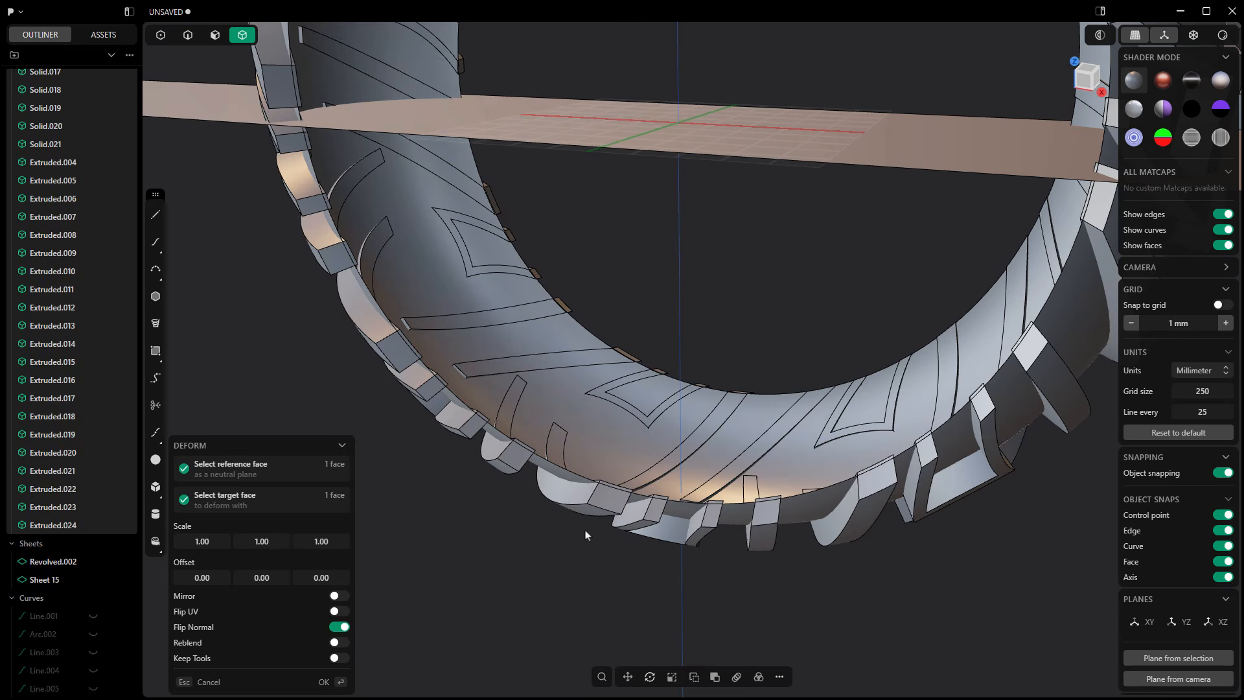
{"action": "scroll", "coordinate": [615, 482], "scroll_direction": "up", "scroll_amount": 4}
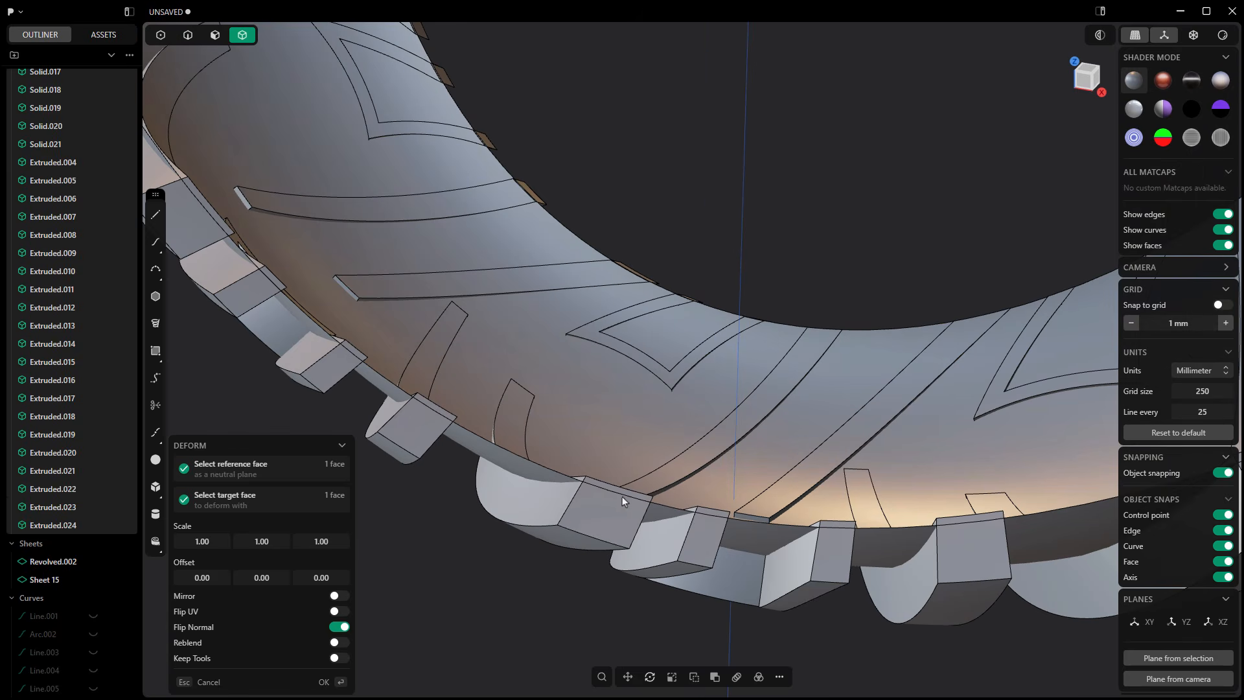
{"action": "scroll", "coordinate": [603, 486], "scroll_direction": "down", "scroll_amount": 6}
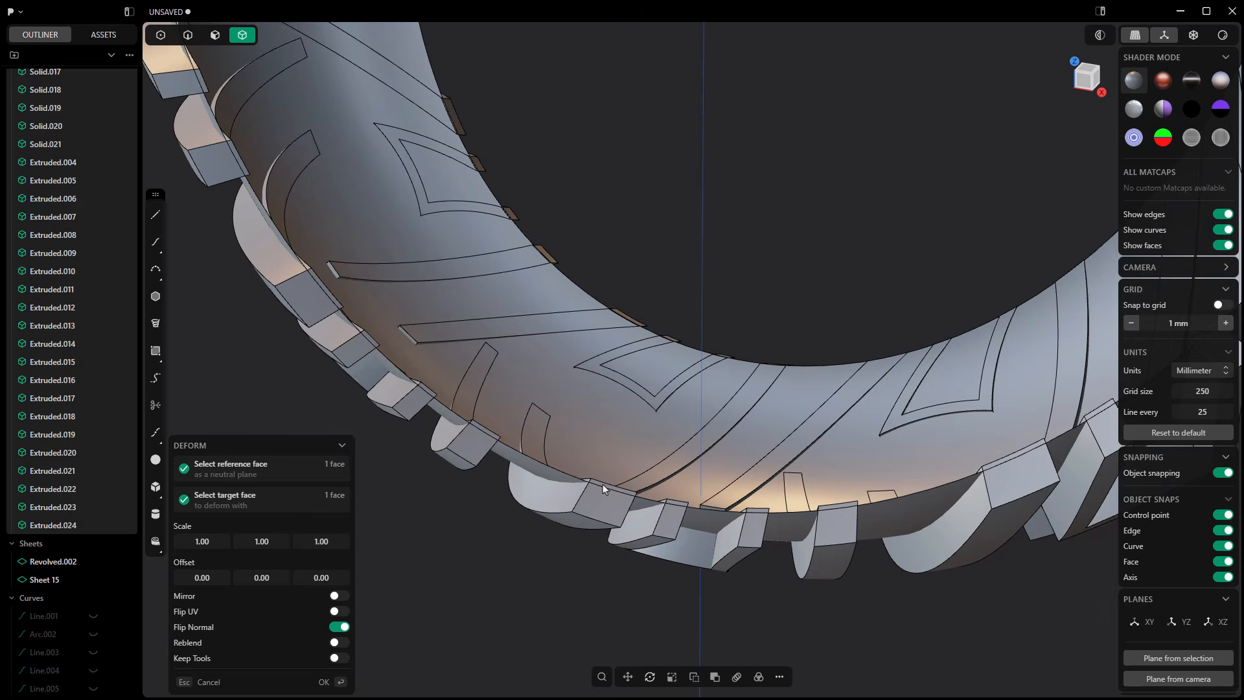
{"action": "scroll", "coordinate": [607, 499], "scroll_direction": "down", "scroll_amount": 3}
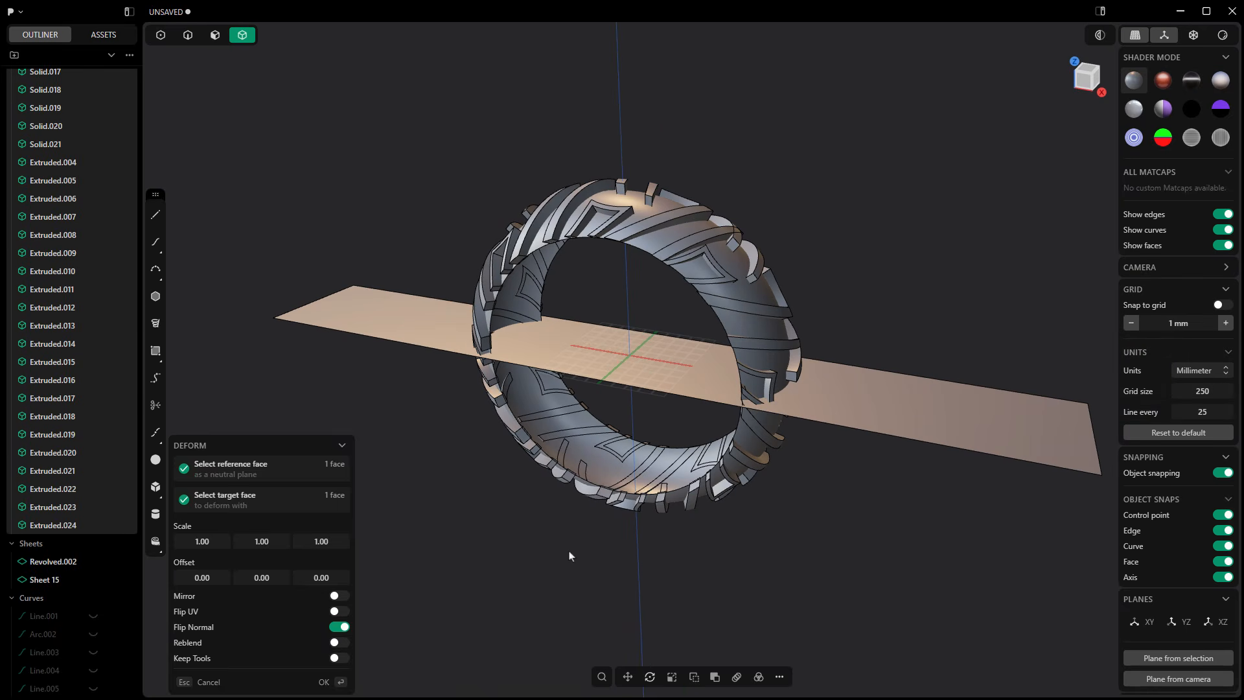
{"action": "key", "text": "Return"}
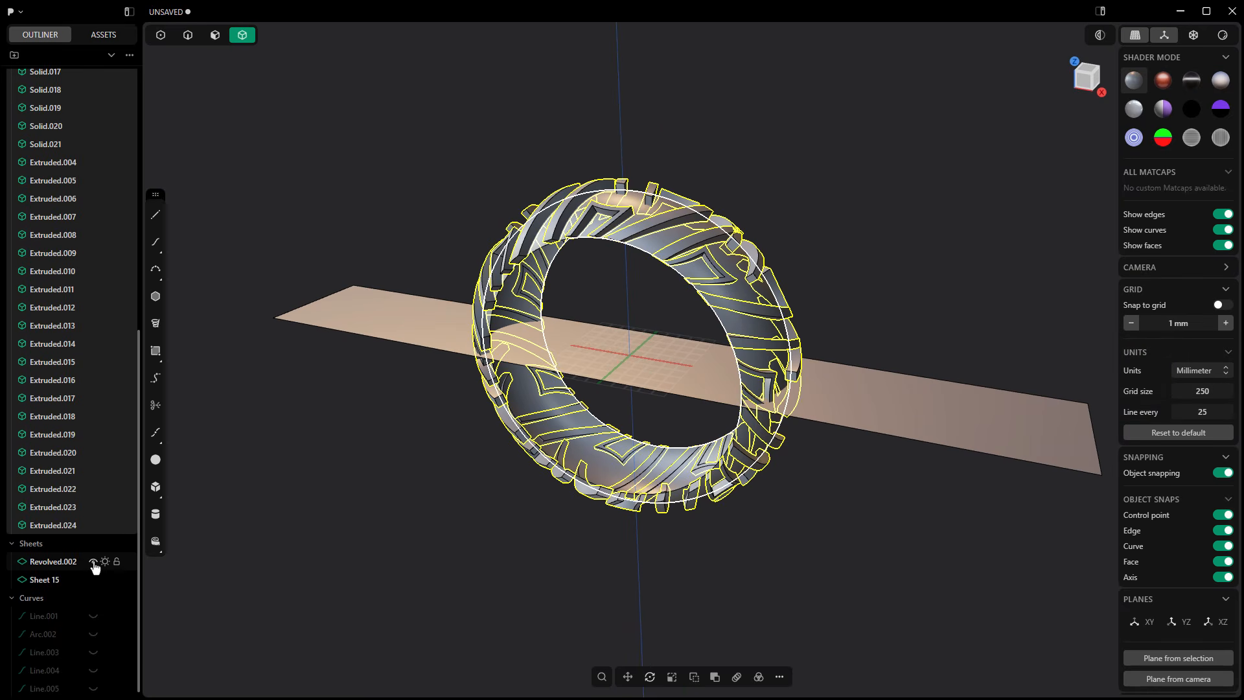
Step: Hide the sheets Revolved.002 and Sheet 15, and show the hidden tire solid Revolved.001
{"action": "left_click", "coordinate": [93, 561]}
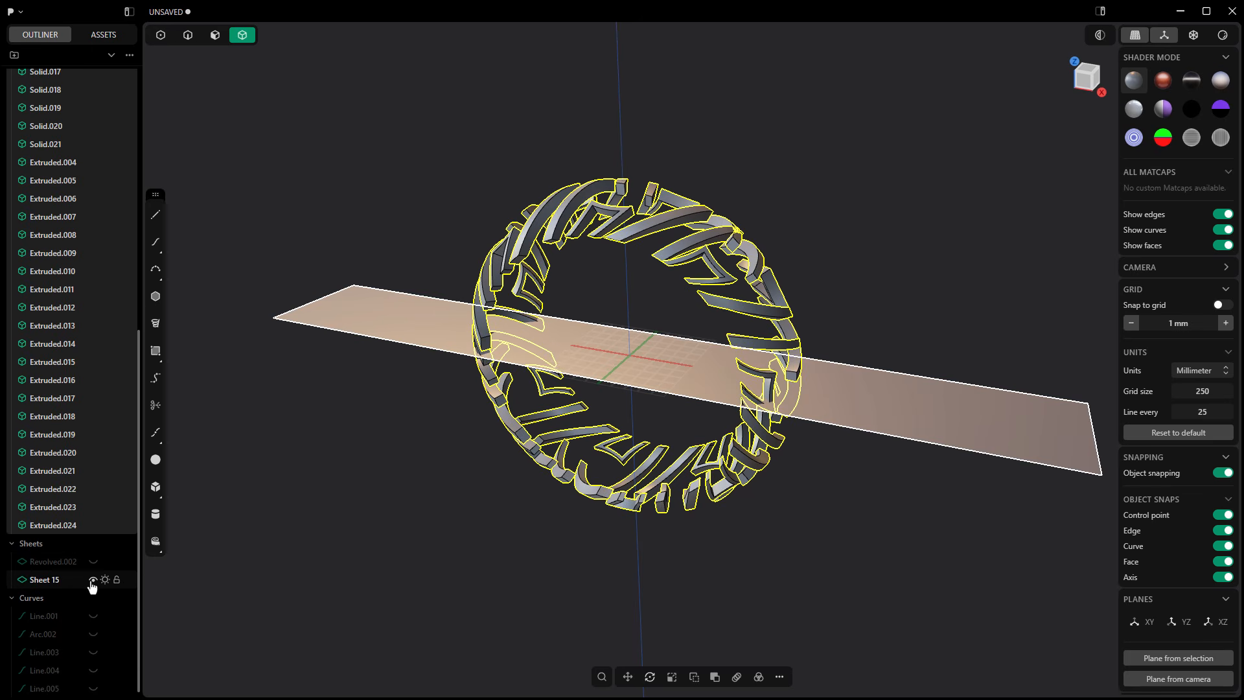
{"action": "left_click", "coordinate": [92, 580]}
{"action": "scroll", "coordinate": [81, 454], "scroll_direction": "up", "scroll_amount": 6}
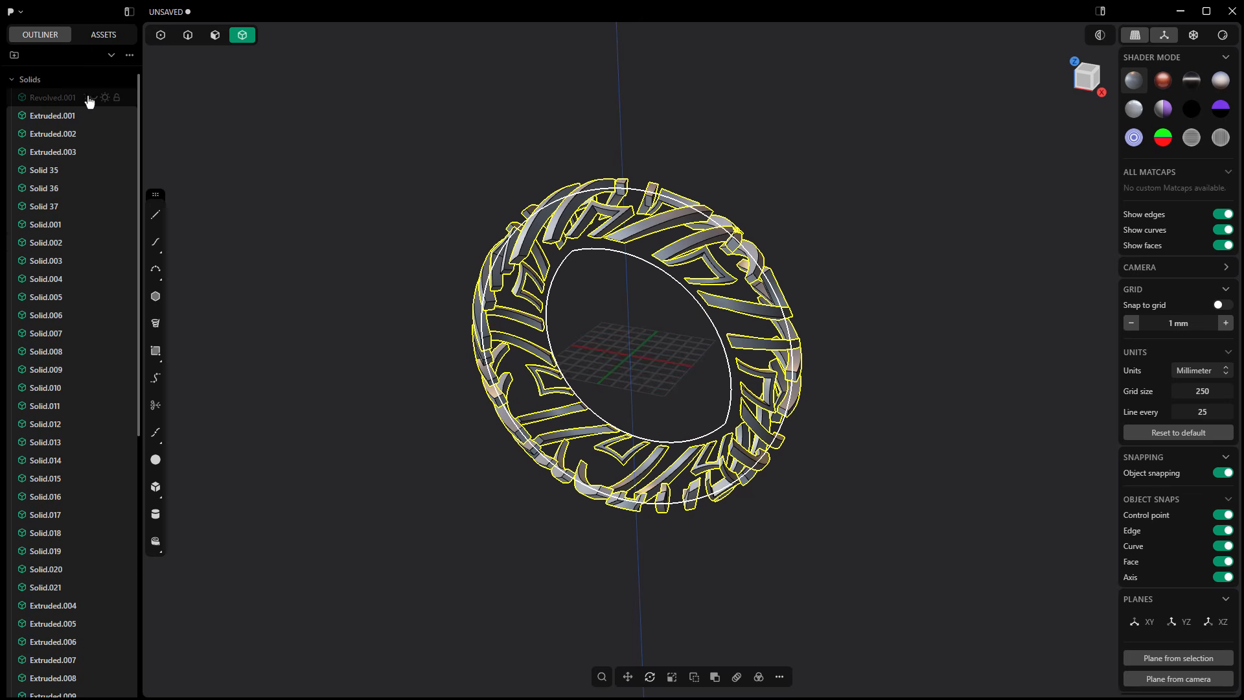
{"action": "left_click", "coordinate": [93, 98]}
Step: Clear the groove solids from the selection and select only the tire solid Revolved.001
{"action": "left_click", "coordinate": [259, 206]}
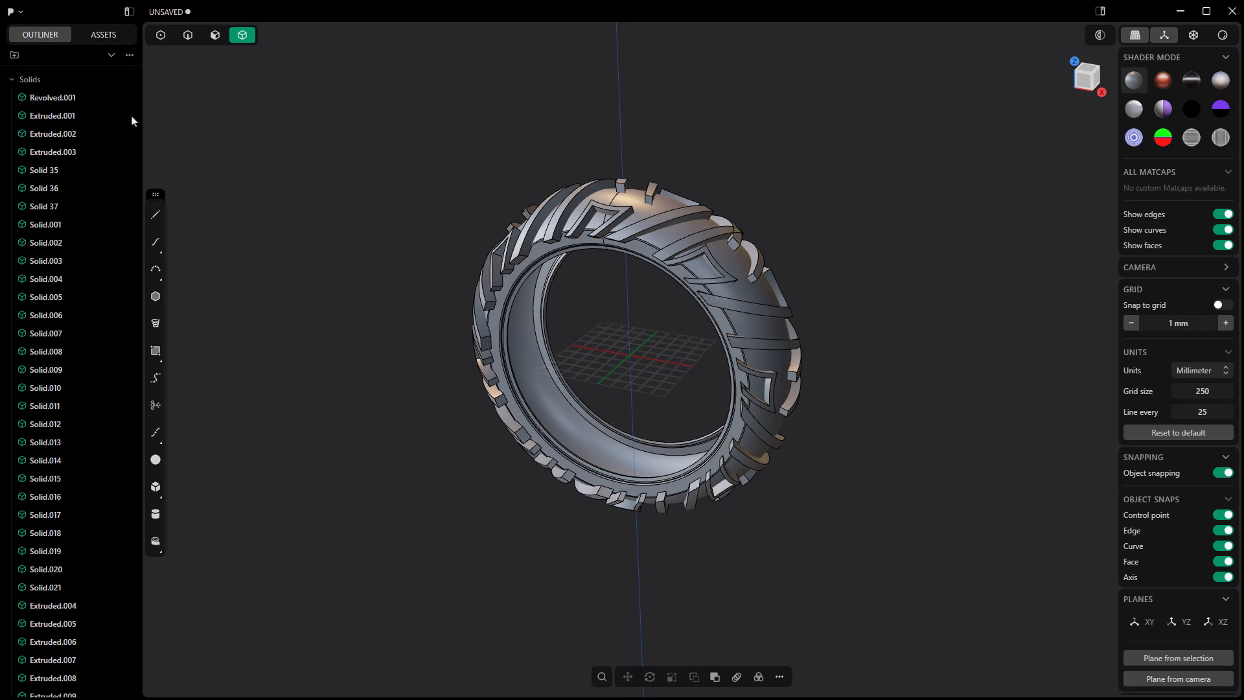
{"action": "left_click", "coordinate": [59, 98]}
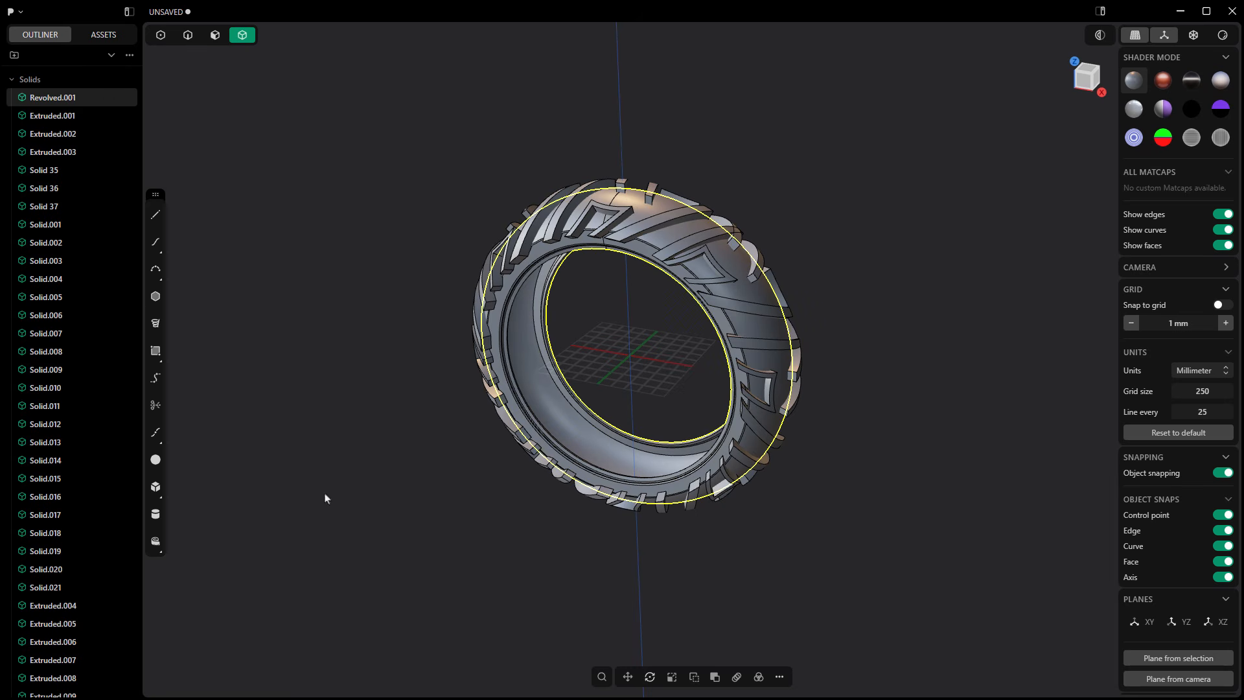
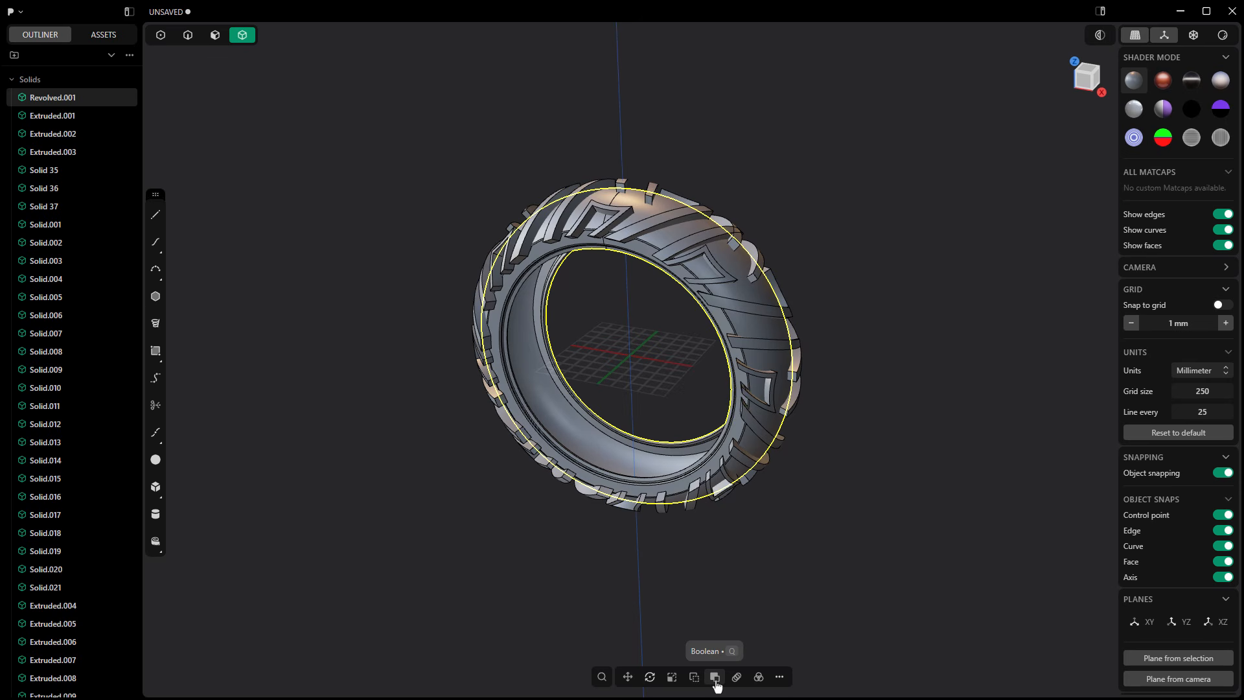
Step: Try to subtract all the groove solids, Extruded.001 through Extruded.024, from the tire solid Revolved.001 with a Boolean Diff
{"action": "middle_click_drag", "start_coordinate": [808, 556], "coordinate": [769, 550]}
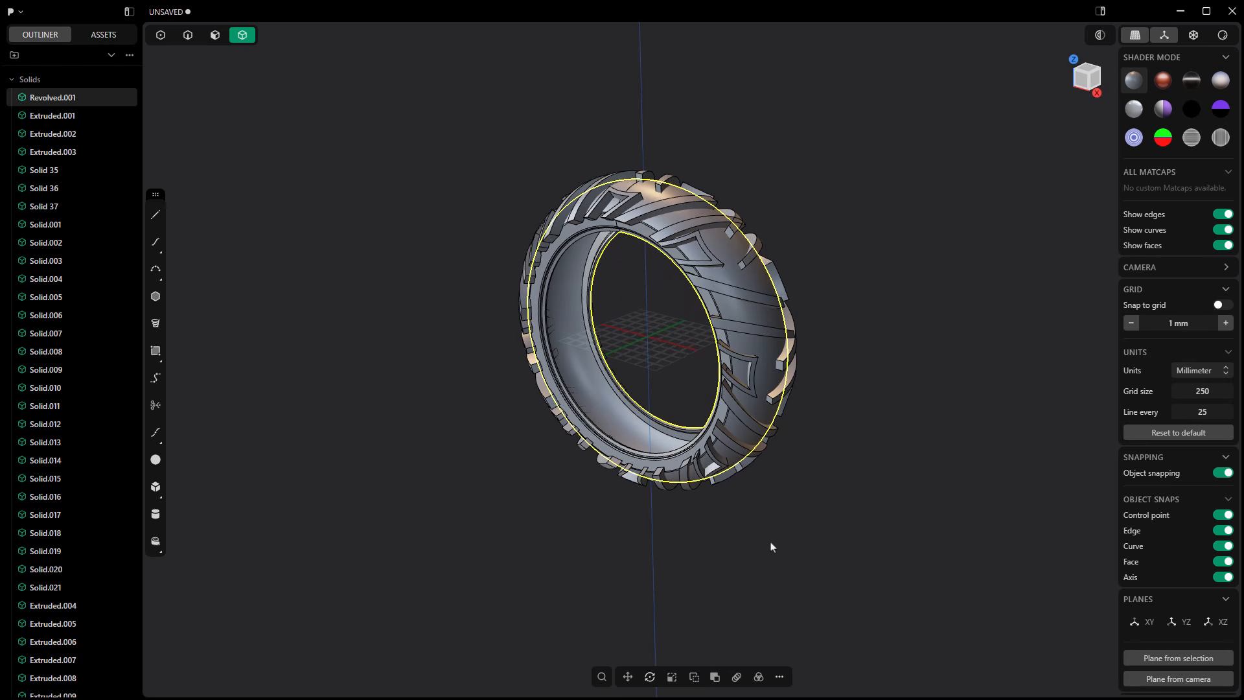
{"action": "left_click", "coordinate": [715, 677]}
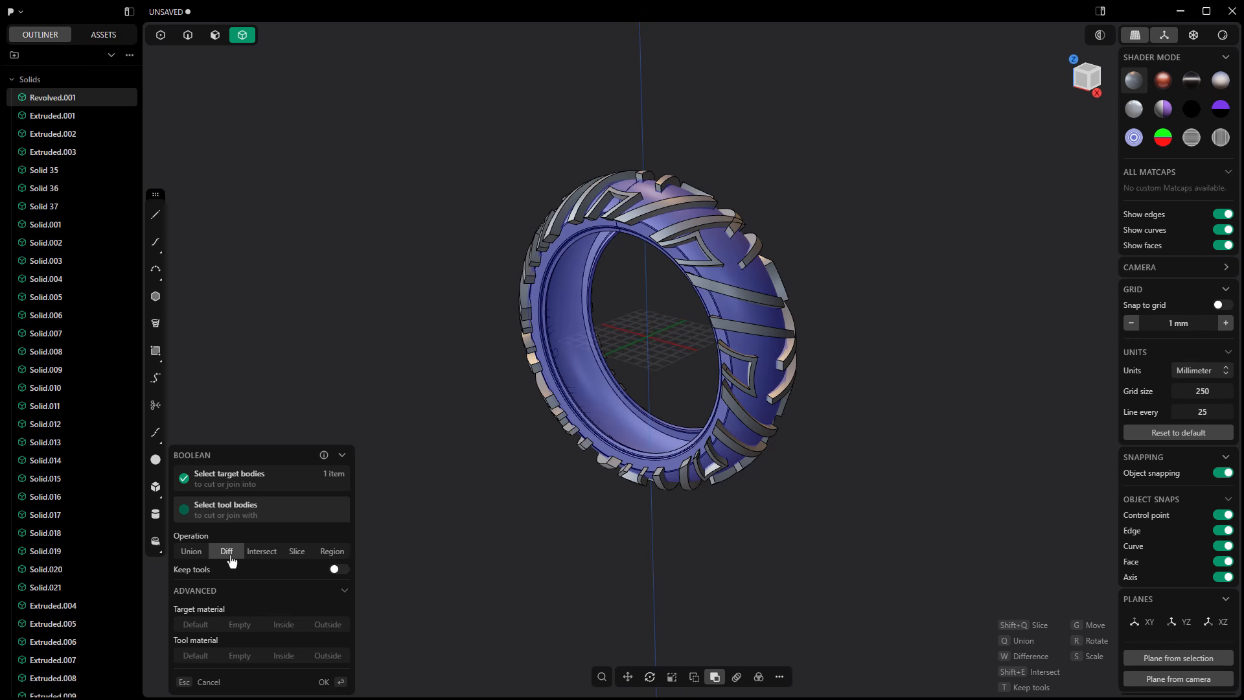
{"action": "left_click", "coordinate": [54, 124]}
{"action": "scroll", "coordinate": [61, 259], "scroll_direction": "down", "scroll_amount": 7}
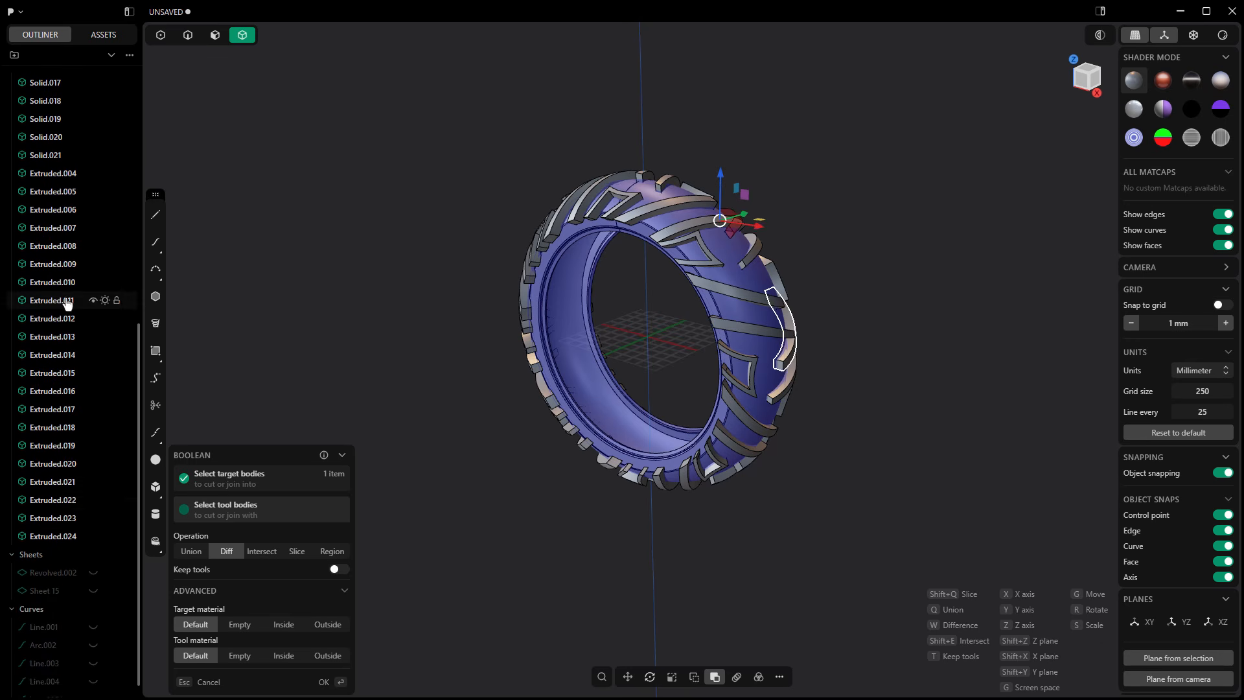
{"action": "left_click", "coordinate": [59, 526], "text": "shift"}
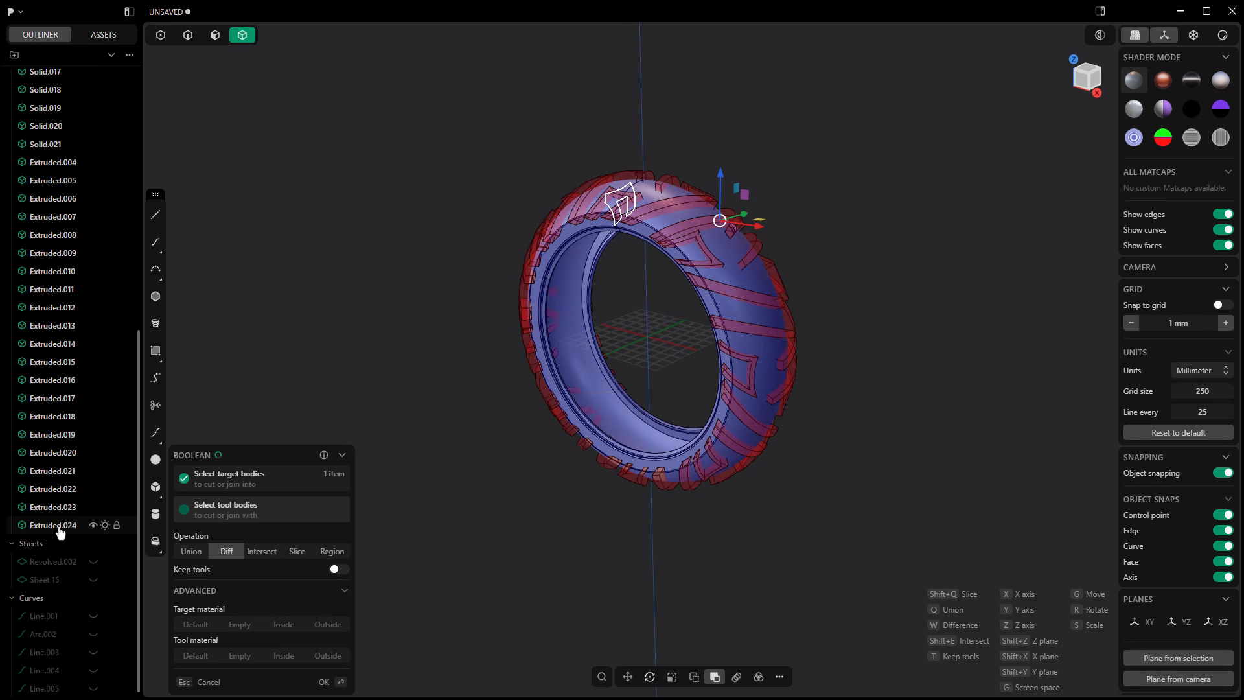
{"action": "key", "text": "Return"}
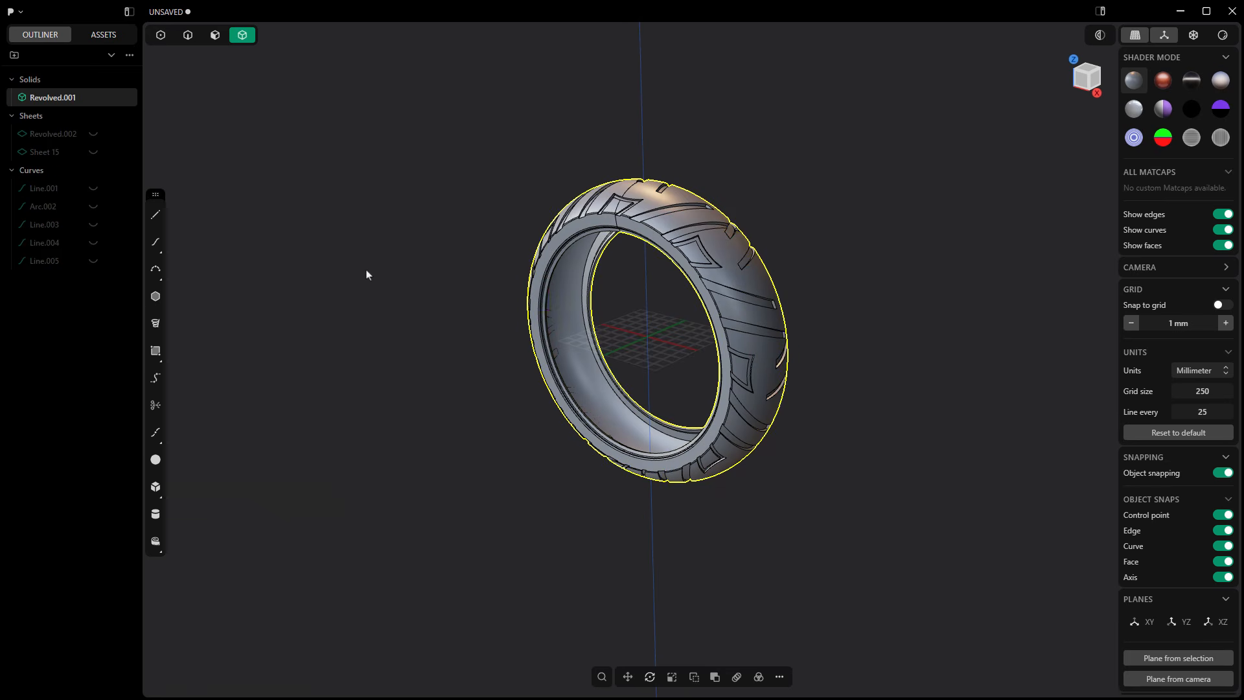
Step: Inspect the cut grooves on the tire tread up close, and undo the Boolean to bring back the groove solids
{"action": "left_click", "coordinate": [367, 274]}
{"action": "middle_click_drag", "start_coordinate": [622, 328], "coordinate": [539, 419]}
{"action": "left_click", "coordinate": [641, 405]}
{"action": "scroll", "coordinate": [638, 411], "scroll_direction": "up", "scroll_amount": 10}
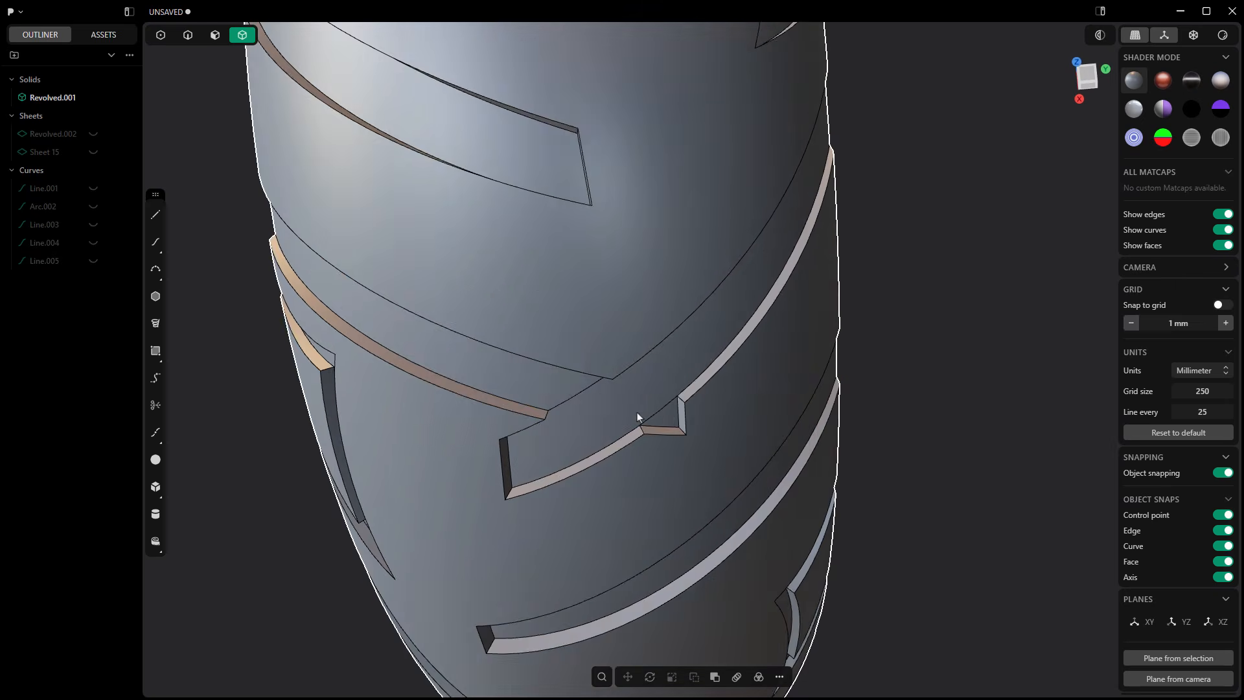
{"action": "middle_click_drag", "start_coordinate": [638, 416], "coordinate": [686, 337]}
{"action": "scroll", "coordinate": [608, 390], "scroll_direction": "down", "scroll_amount": 10}
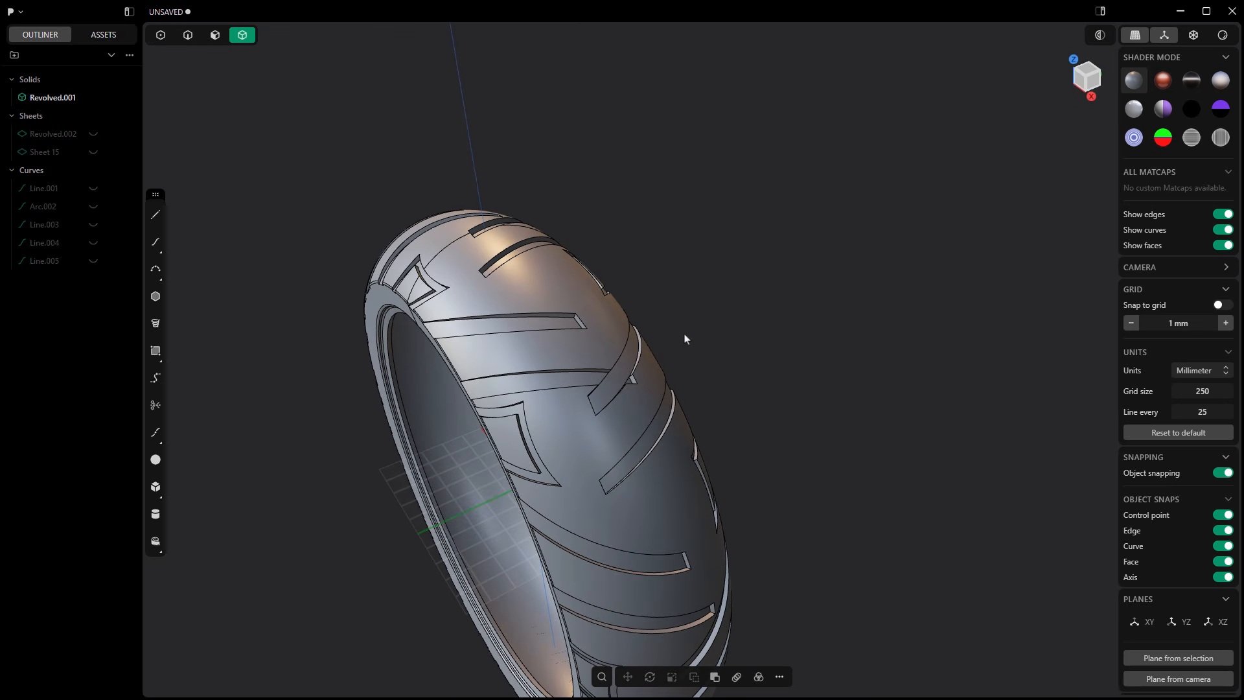
{"action": "key", "text": "ctrl+z"}
{"action": "key", "text": "ctrl+z"}
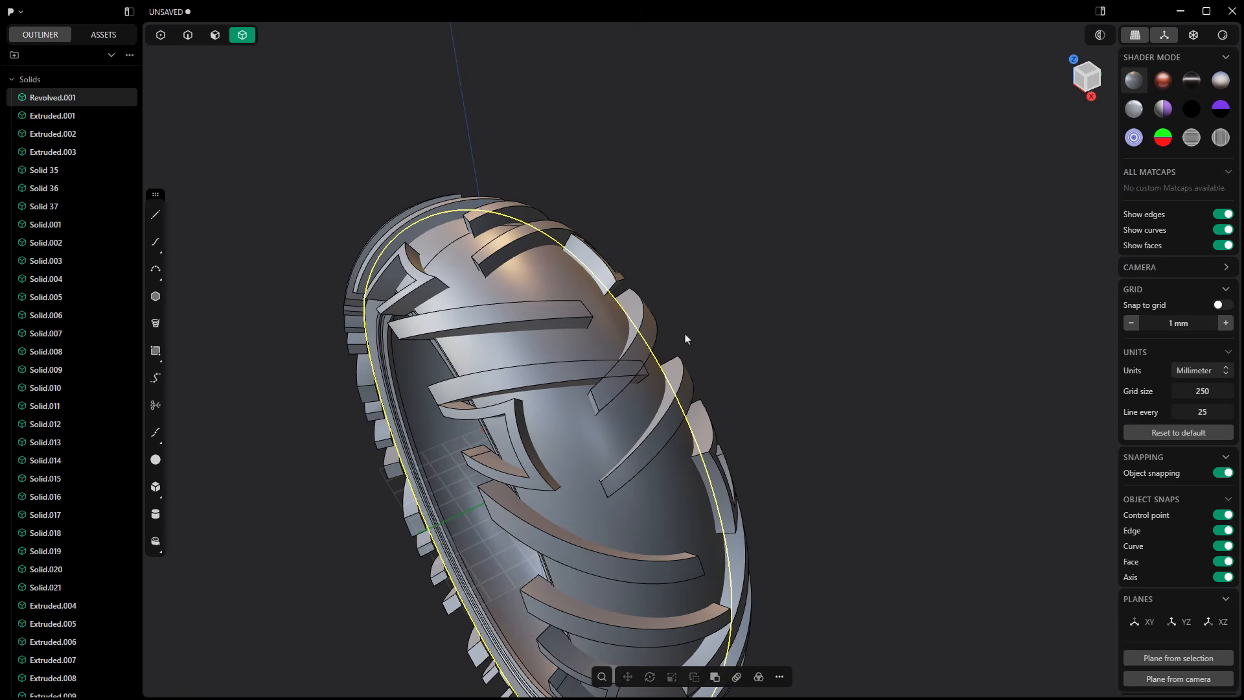
Step: Delete the groove solid Solid.014 that overlaps a neighbouring groove on the tread
{"action": "left_click", "coordinate": [546, 375]}
{"action": "middle_click_drag", "start_coordinate": [547, 375], "coordinate": [387, 408]}
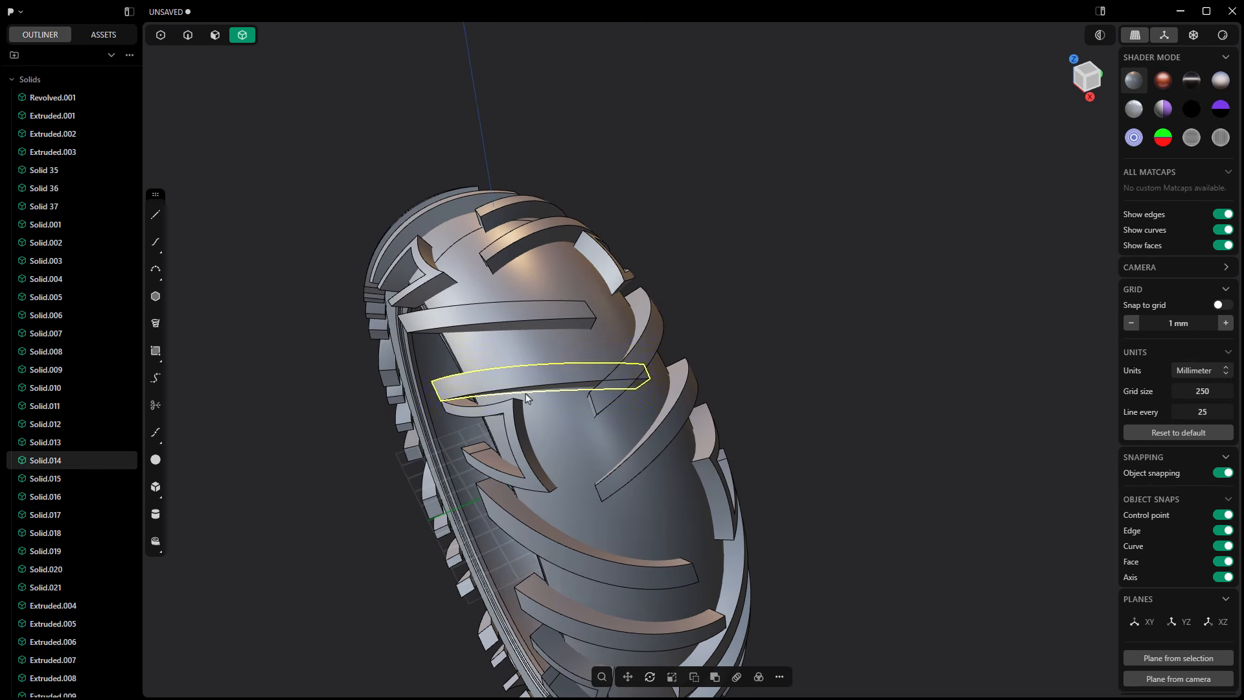
{"action": "left_click", "coordinate": [708, 364]}
Step: Subtract the remaining groove solids, Extruded.001 through Extruded.024, from the tire solid Revolved.001 with a Boolean Diff
{"action": "scroll", "coordinate": [632, 311], "scroll_direction": "down", "scroll_amount": 5}
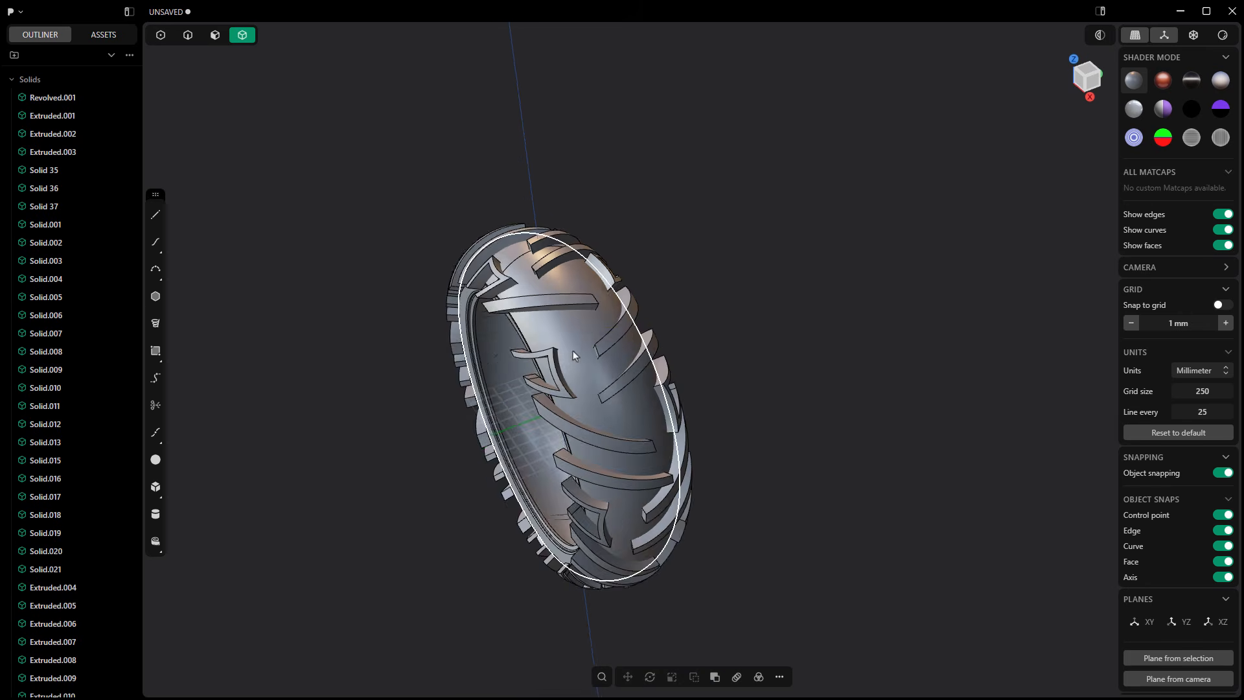
{"action": "middle_click_drag", "start_coordinate": [573, 351], "coordinate": [550, 336]}
{"action": "scroll", "coordinate": [550, 336], "scroll_direction": "down", "scroll_amount": 3}
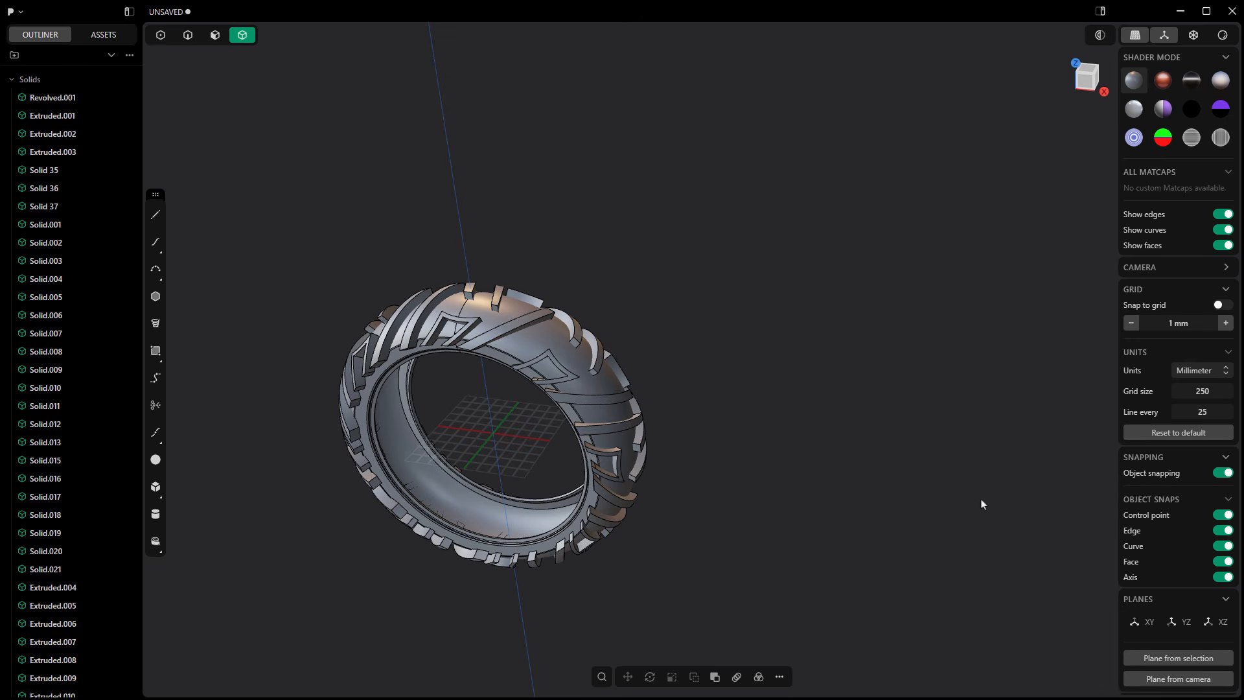
{"action": "left_click", "coordinate": [72, 98]}
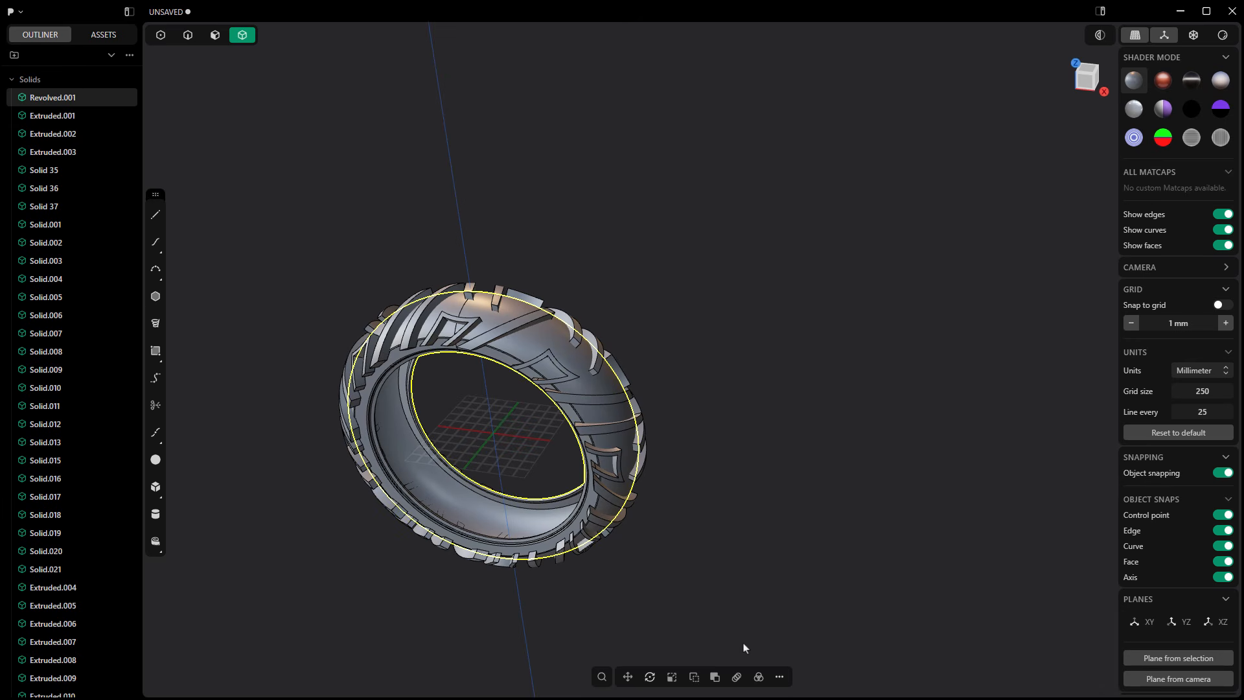
{"action": "left_click", "coordinate": [714, 678]}
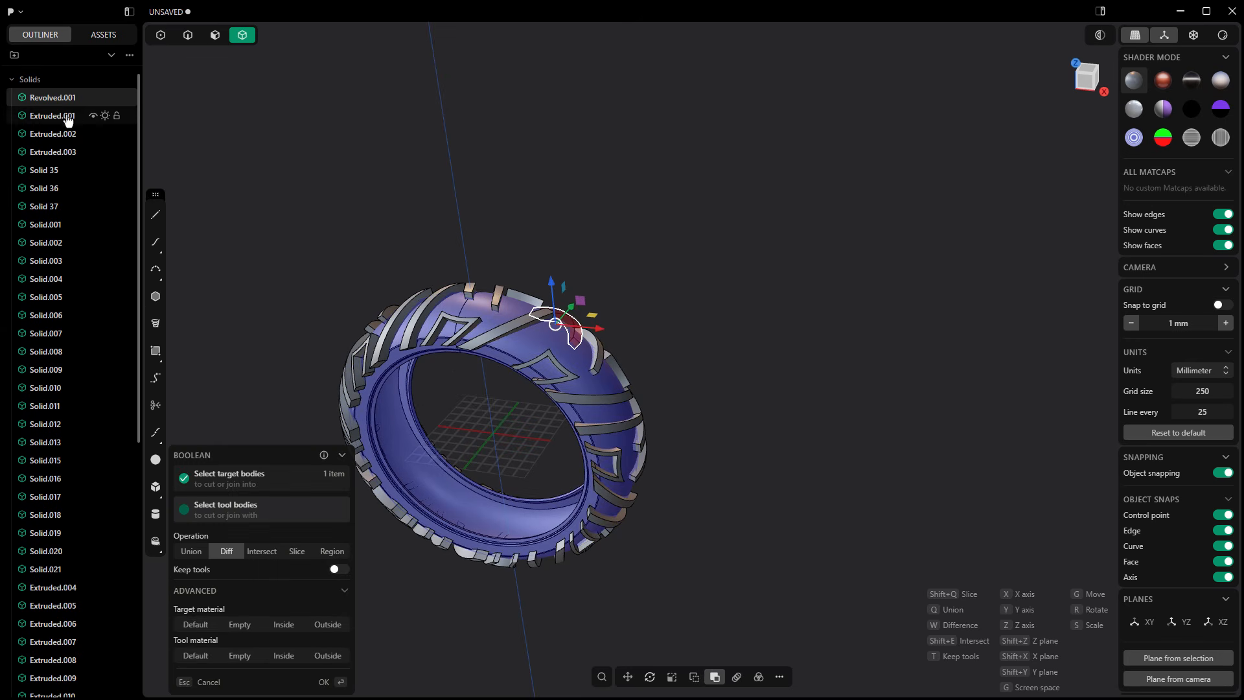
{"action": "scroll", "coordinate": [61, 316], "scroll_direction": "down", "scroll_amount": 7}
{"action": "left_click", "coordinate": [66, 529], "text": "shift"}
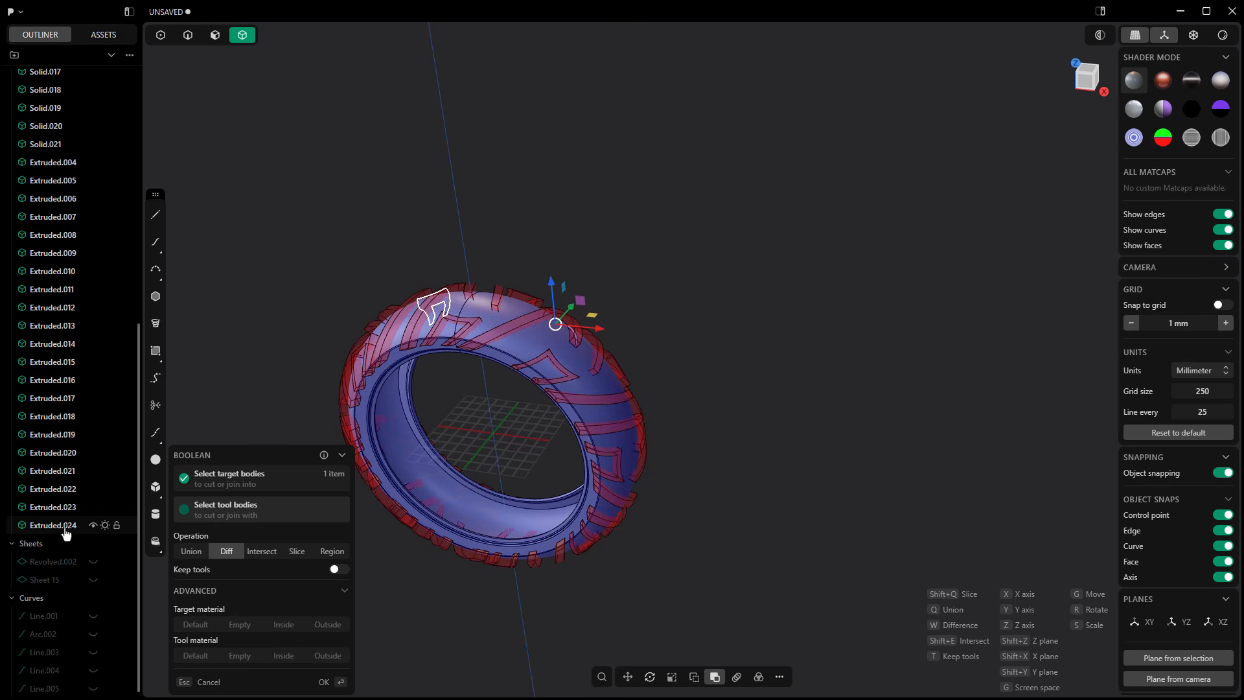
{"action": "key", "text": "Return"}
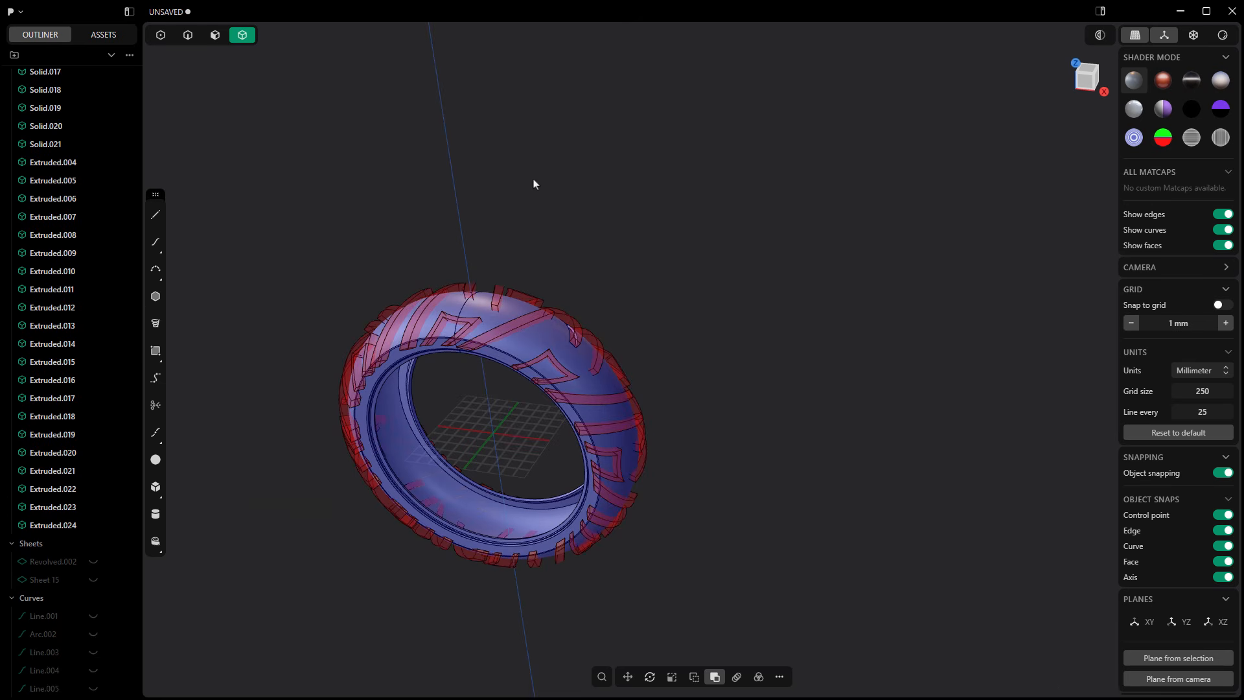
Step: Unwrap the flat ring-shaped sidewall face of the tire into a flat sheet with Unwrap Face
{"action": "middle_click_drag", "start_coordinate": [464, 268], "coordinate": [452, 181]}
{"action": "scroll", "coordinate": [645, 205], "scroll_direction": "down", "scroll_amount": 3}
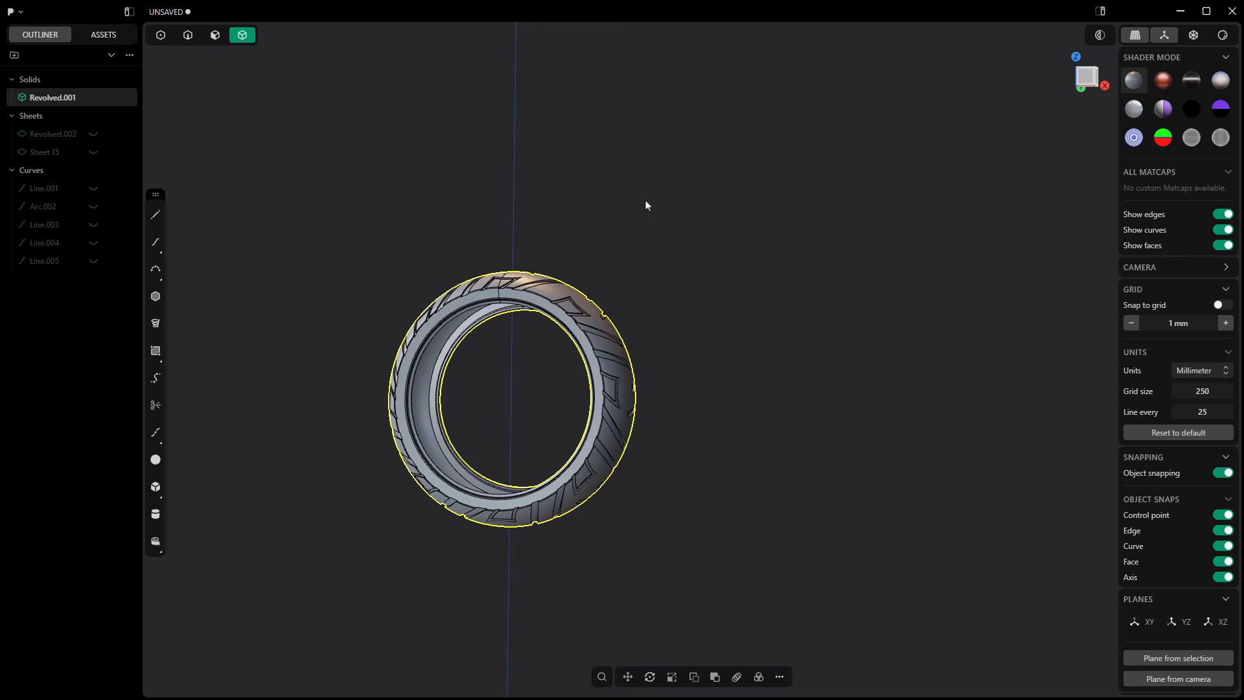
{"action": "scroll", "coordinate": [533, 400], "scroll_direction": "up", "scroll_amount": 3}
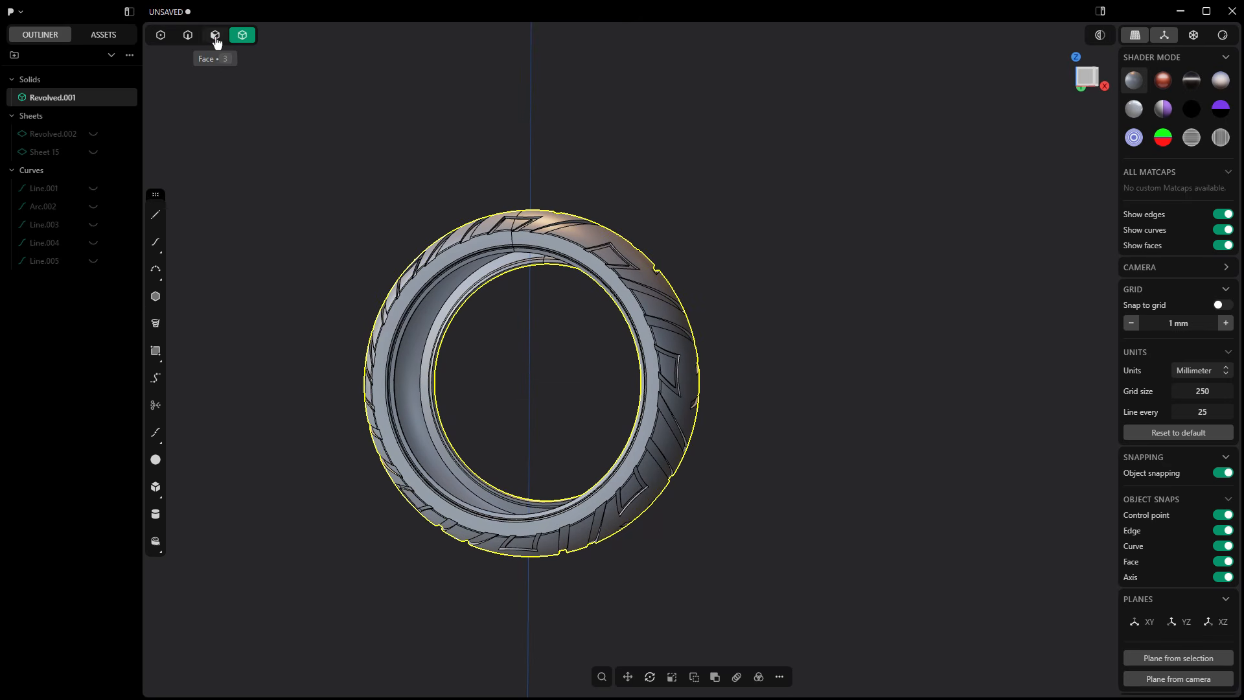
{"action": "left_click", "coordinate": [215, 37]}
{"action": "scroll", "coordinate": [537, 242], "scroll_direction": "up", "scroll_amount": 4}
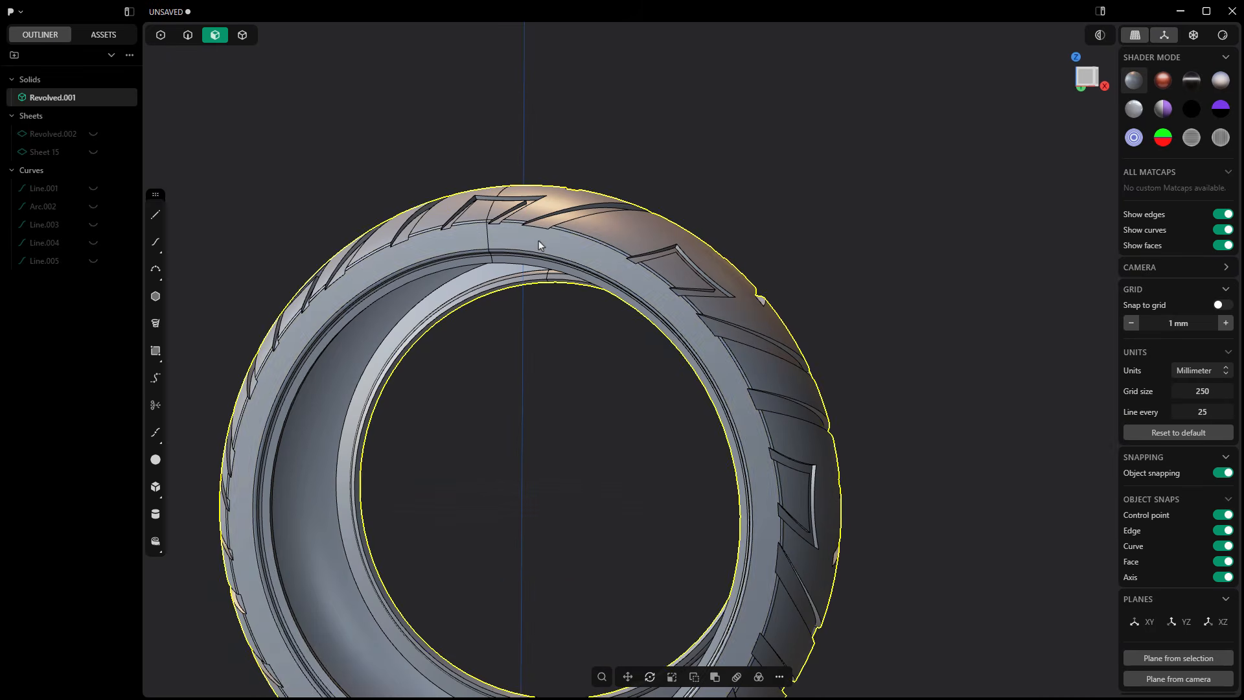
{"action": "left_click", "coordinate": [539, 243]}
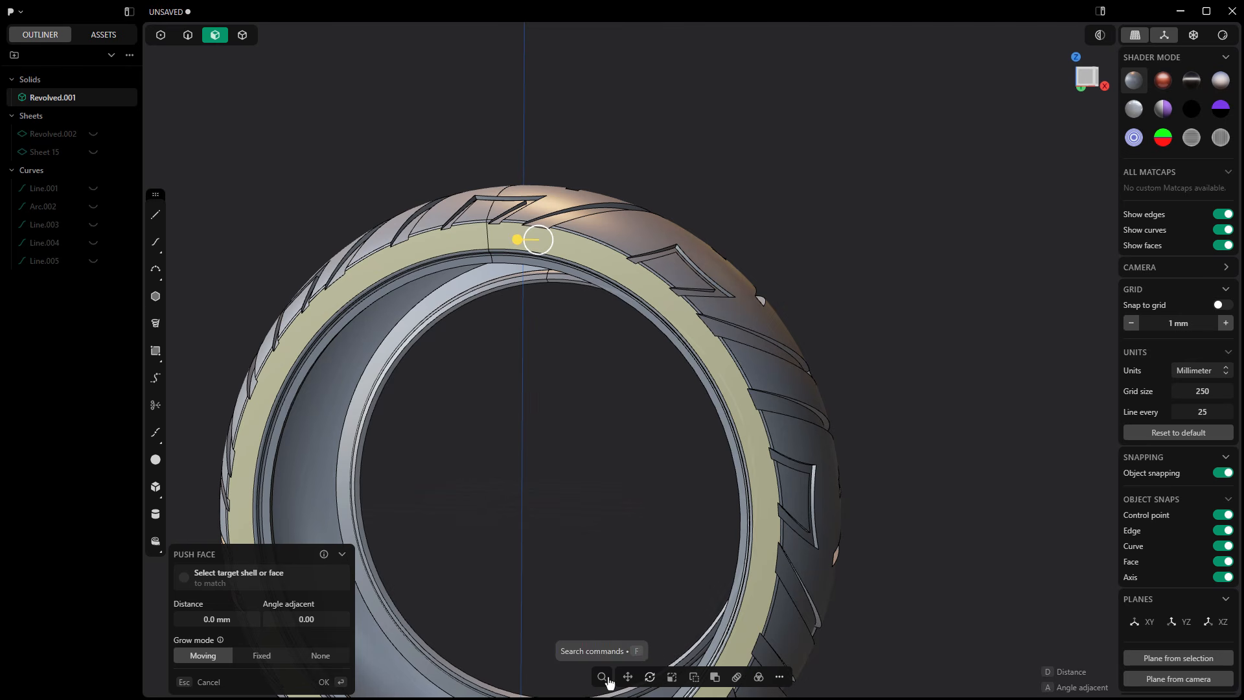
{"action": "left_click", "coordinate": [602, 677]}
{"action": "type", "text": "unw"}
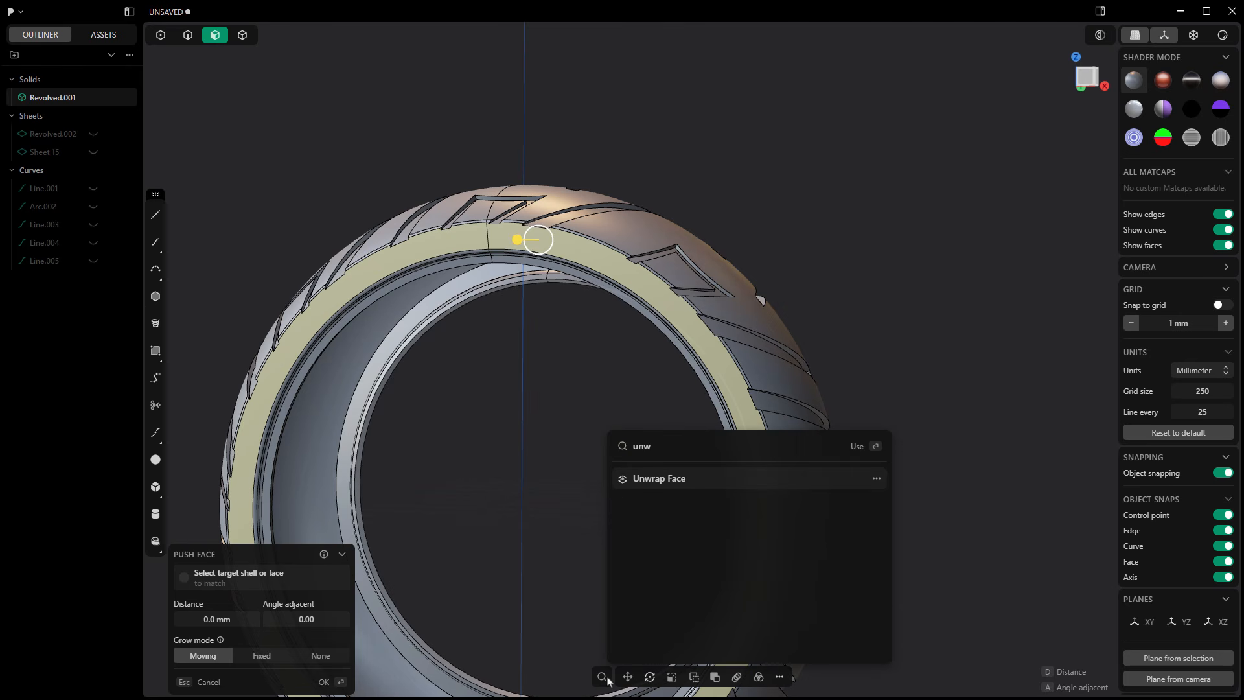
{"action": "key", "text": "Return"}
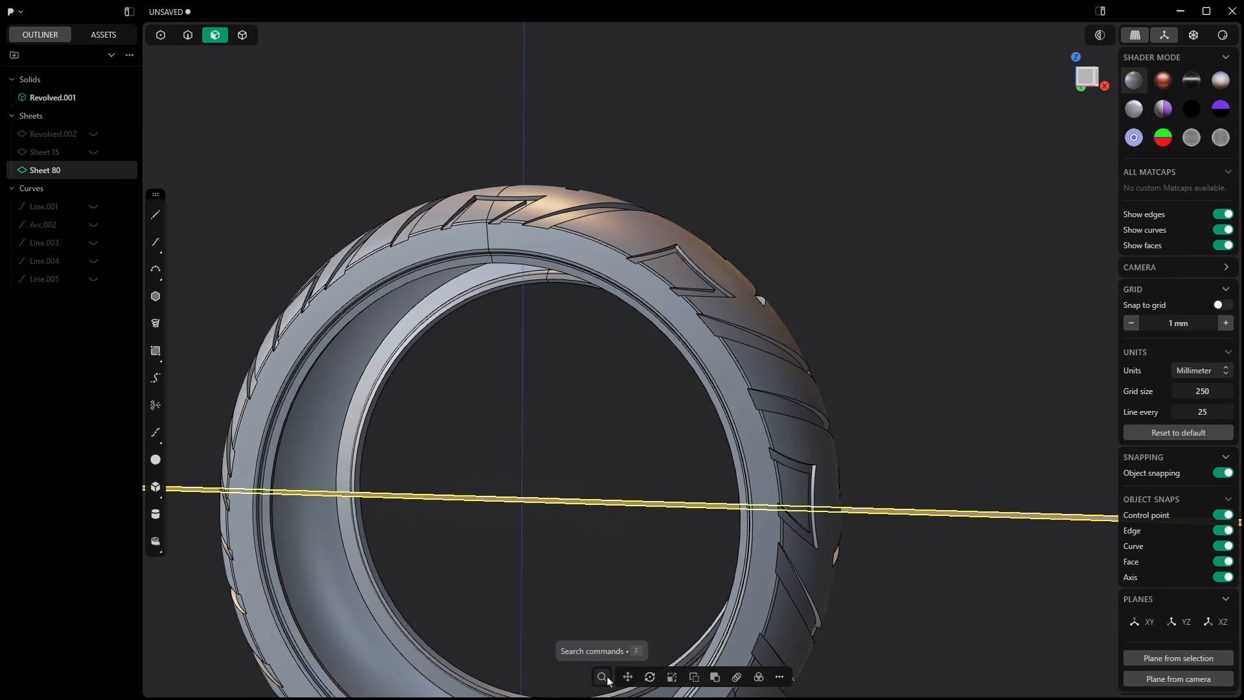
Step: Hide the tire solid Revolved.001, switch to the Top view of the unwrapped strip and clear the selection
{"action": "scroll", "coordinate": [561, 361], "scroll_direction": "down", "scroll_amount": 10}
{"action": "middle_click_drag", "start_coordinate": [555, 397], "coordinate": [554, 437]}
{"action": "left_click", "coordinate": [93, 98]}
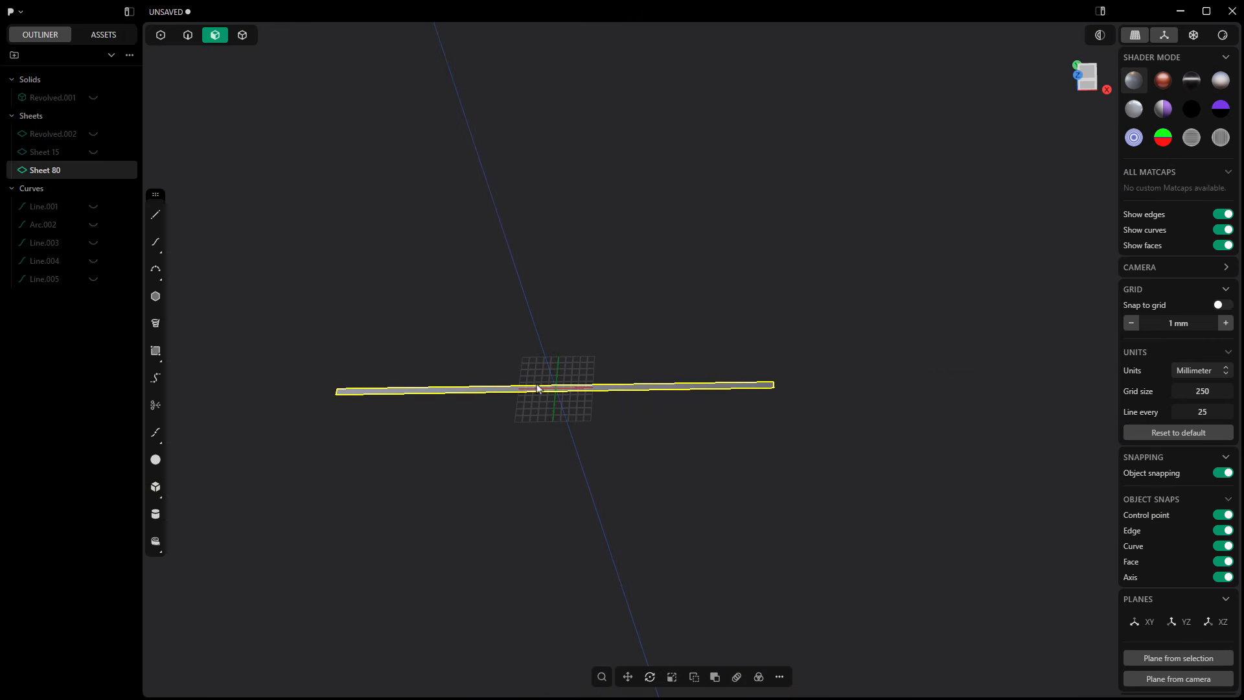
{"action": "scroll", "coordinate": [538, 393], "scroll_direction": "up", "scroll_amount": 5}
{"action": "scroll", "coordinate": [537, 393], "scroll_direction": "up", "scroll_amount": 3}
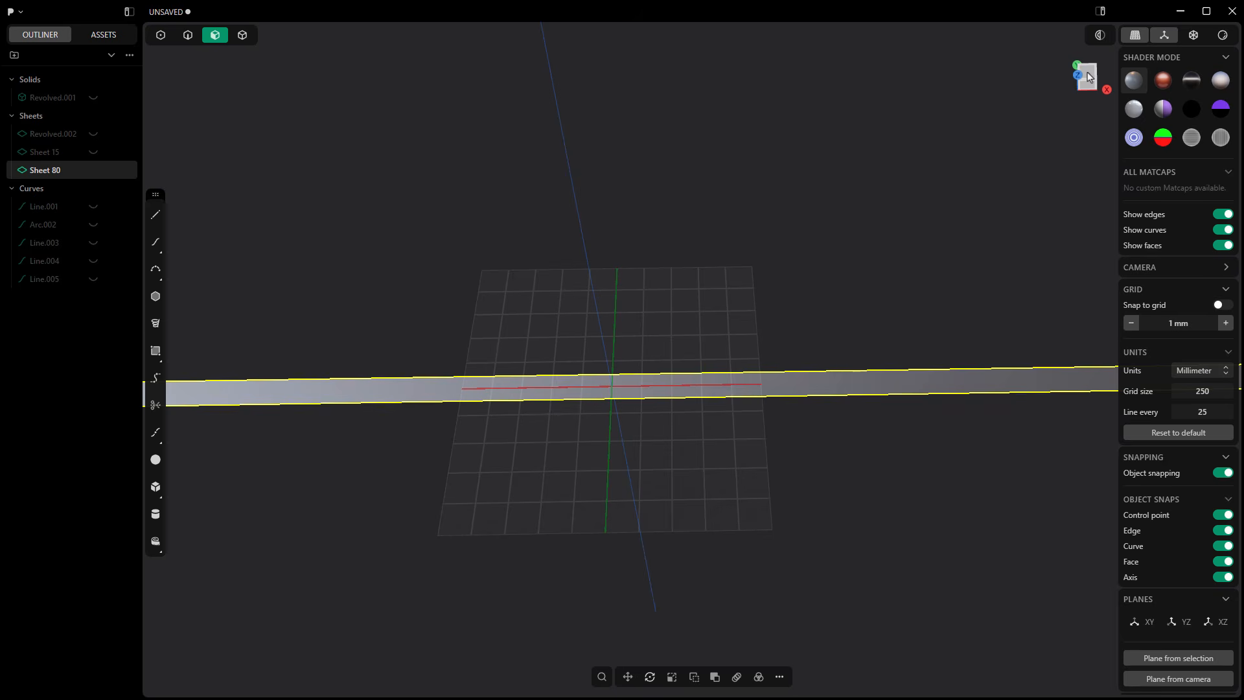
{"action": "left_click", "coordinate": [1088, 77]}
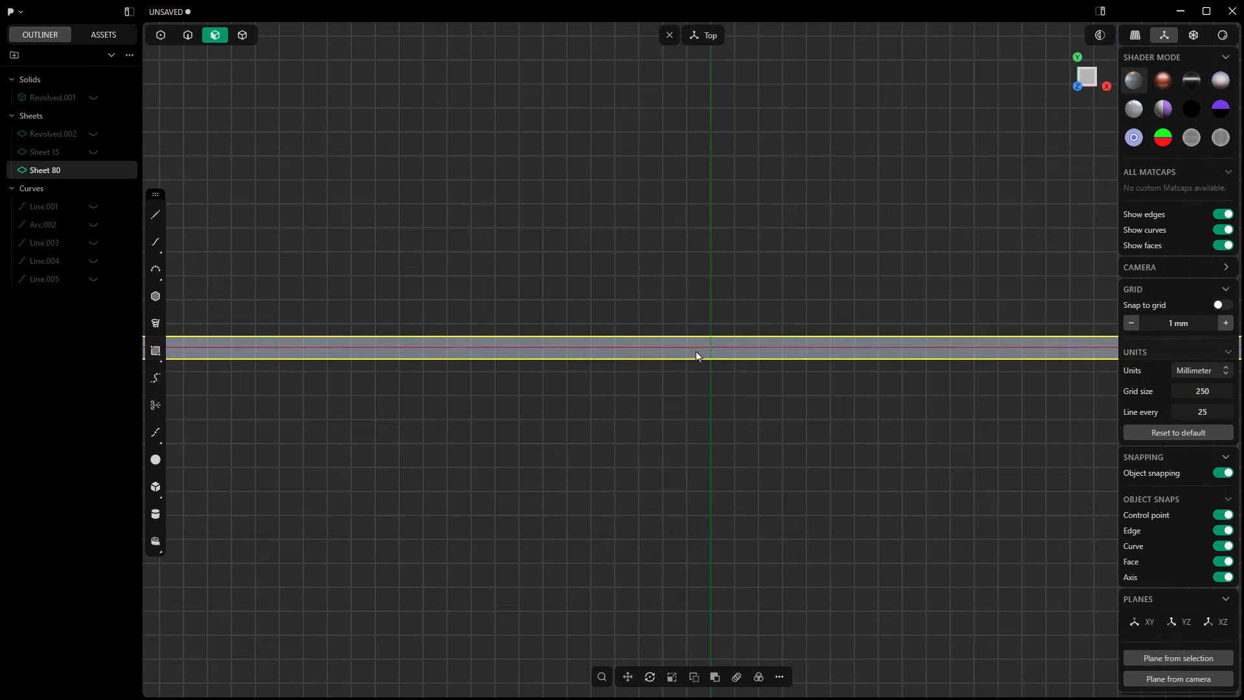
{"action": "left_click", "coordinate": [570, 401]}
{"action": "scroll", "coordinate": [855, 388], "scroll_direction": "down", "scroll_amount": 2}
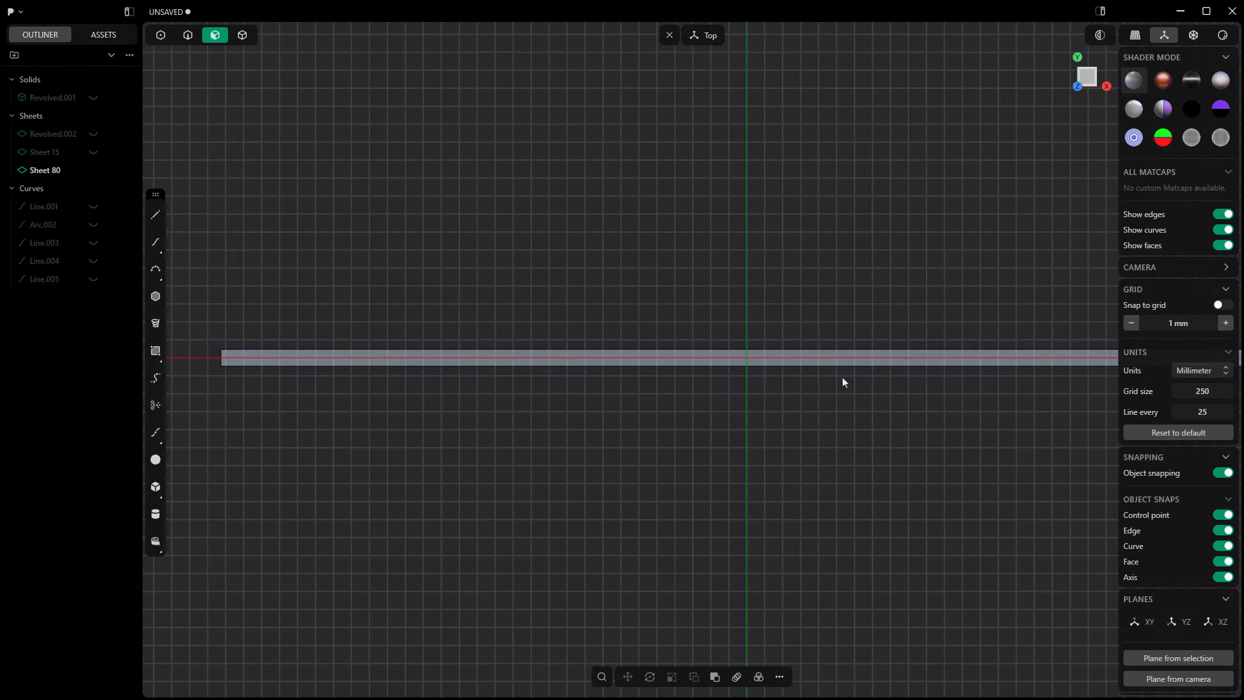
{"action": "scroll", "coordinate": [833, 378], "scroll_direction": "up", "scroll_amount": 3}
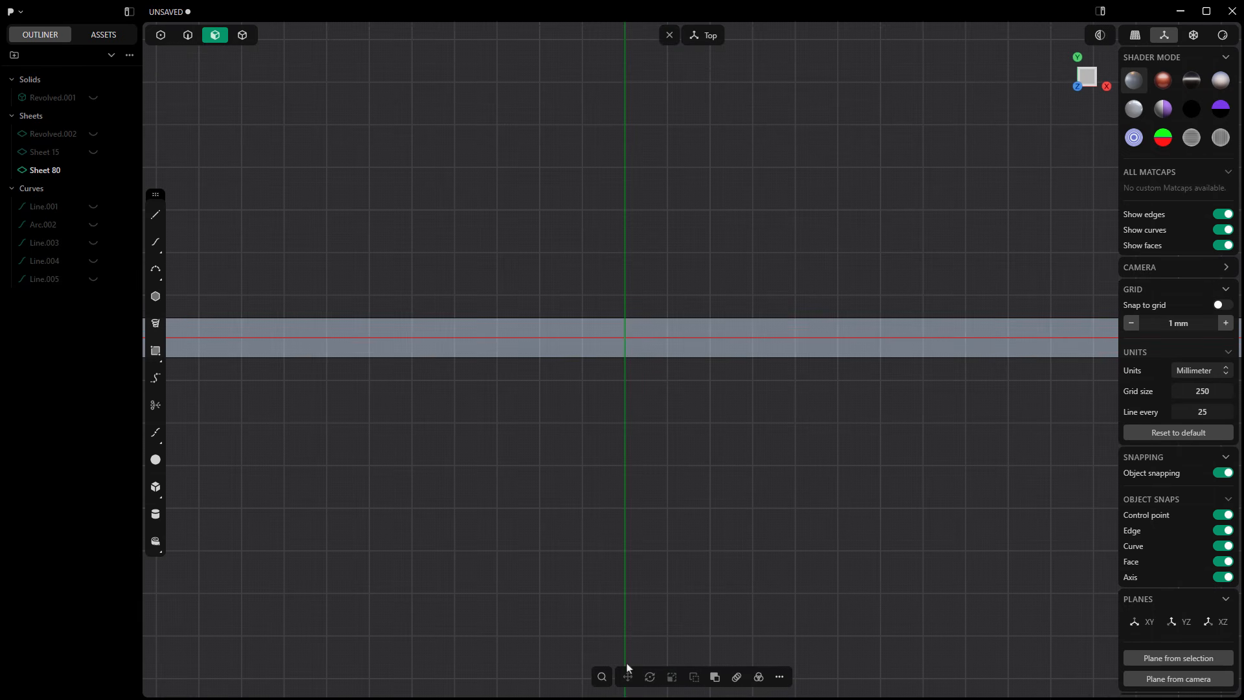
Step: Create the text "Learn Everything About Design" in the Inter font at size 0.015, starting at the origin on the strip
{"action": "left_click", "coordinate": [603, 675]}
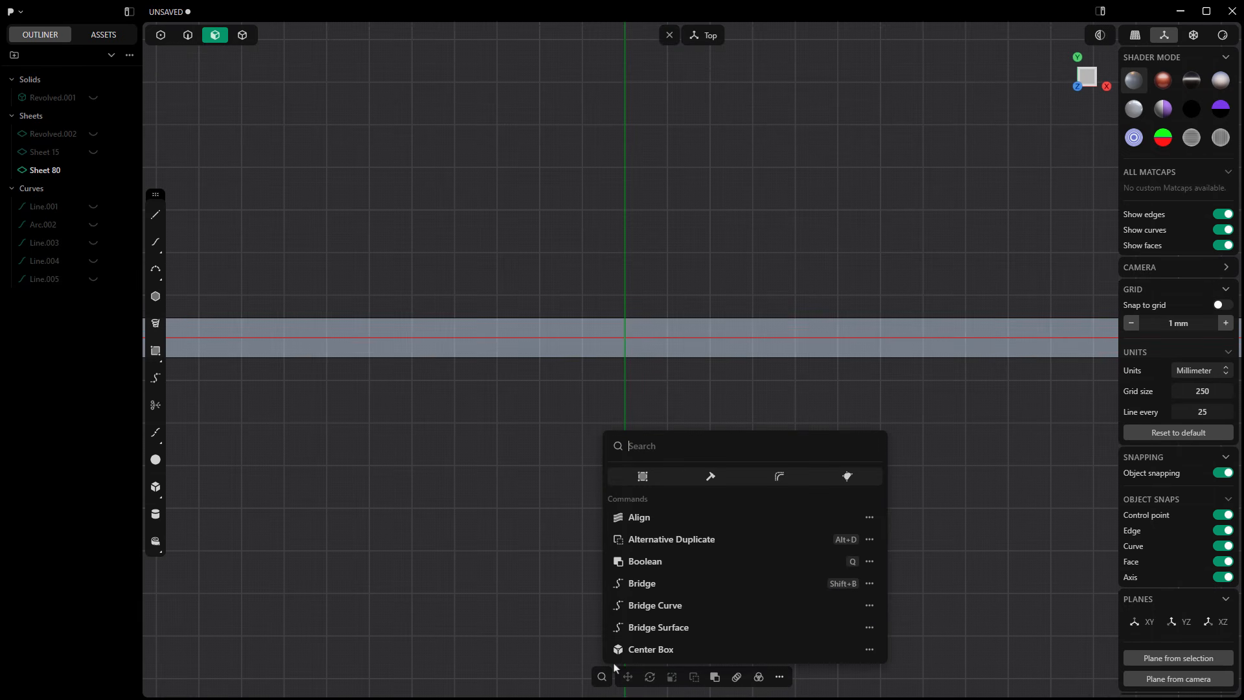
{"action": "type", "text": "text"}
{"action": "key", "text": "Return"}
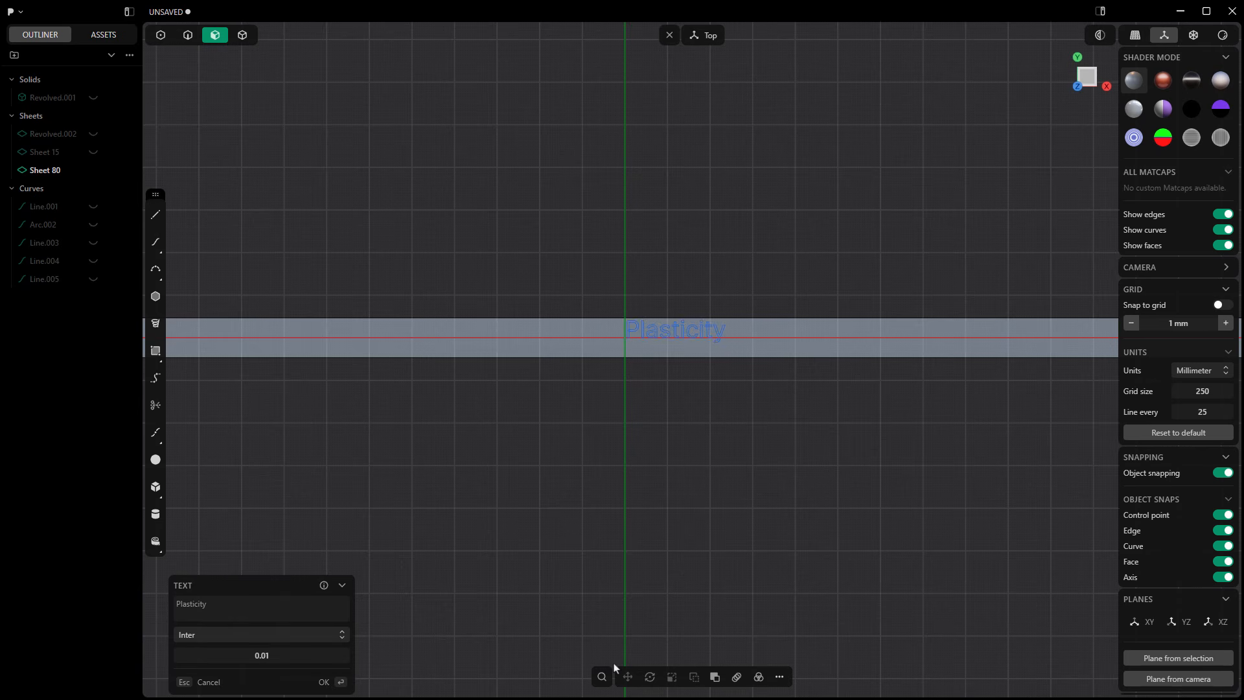
{"action": "left_click_drag", "start_coordinate": [232, 608], "coordinate": [175, 606]}
{"action": "type", "text": "Lea"}
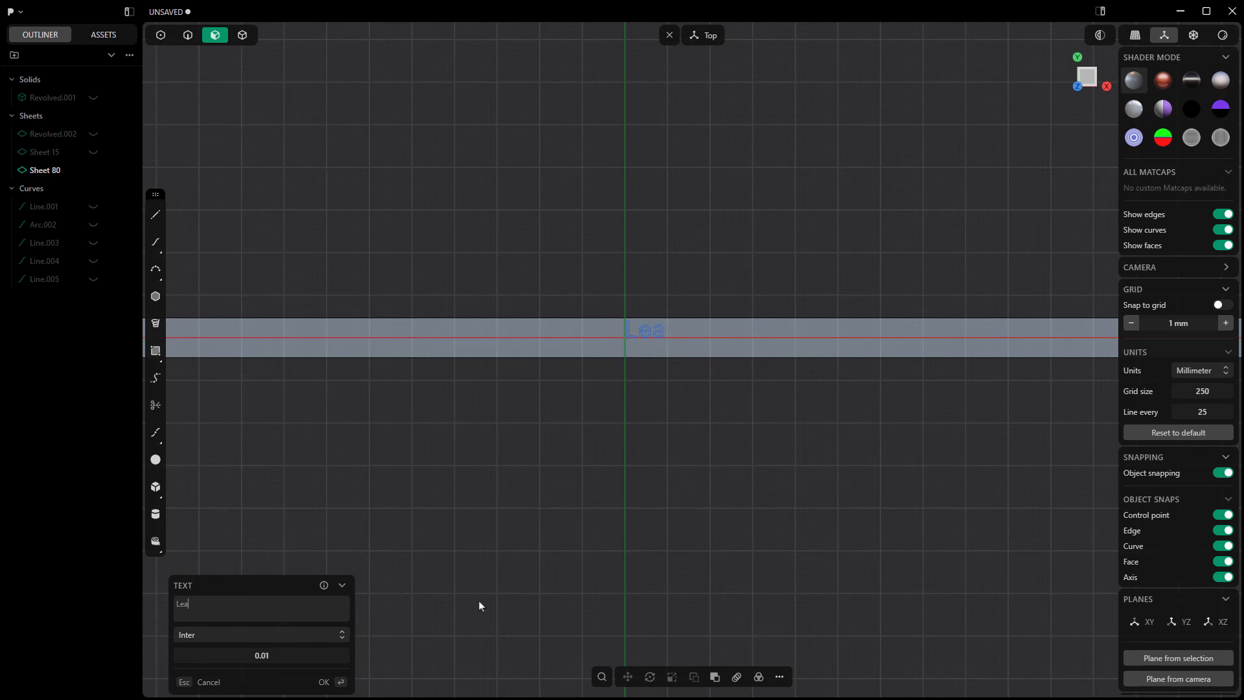
{"action": "type", "text": "rn Everything About "}
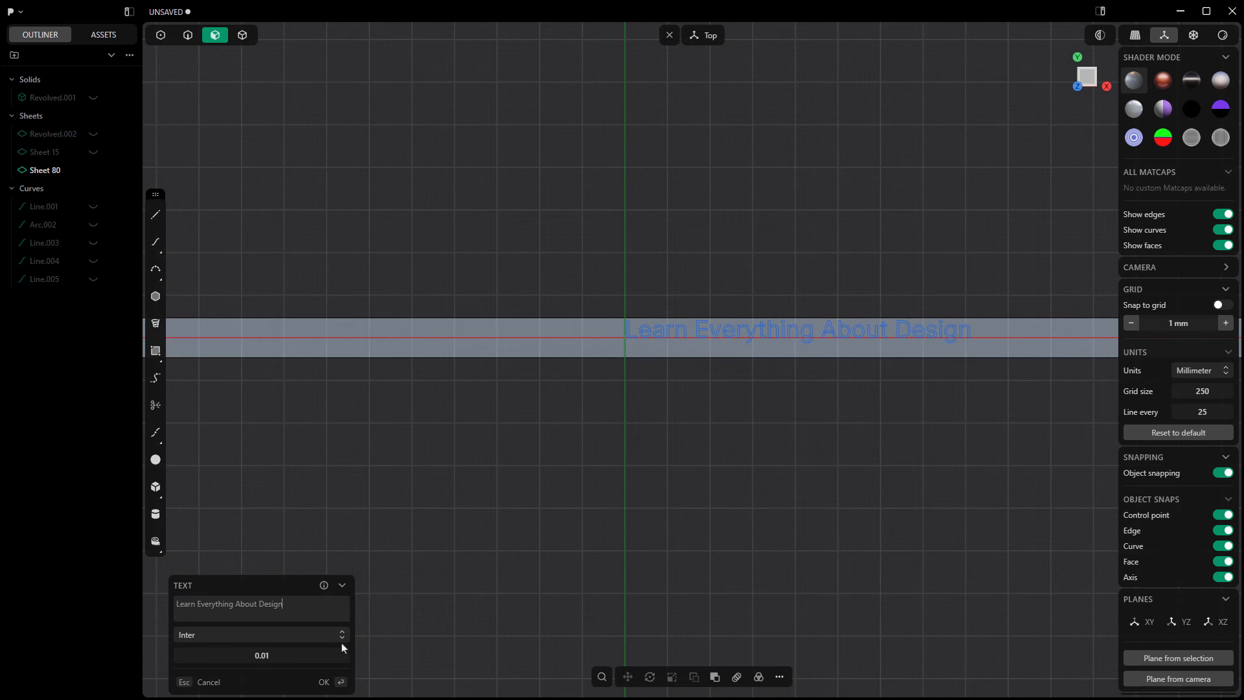
{"action": "type", "text": "Design"}
{"action": "left_click", "coordinate": [296, 659]}
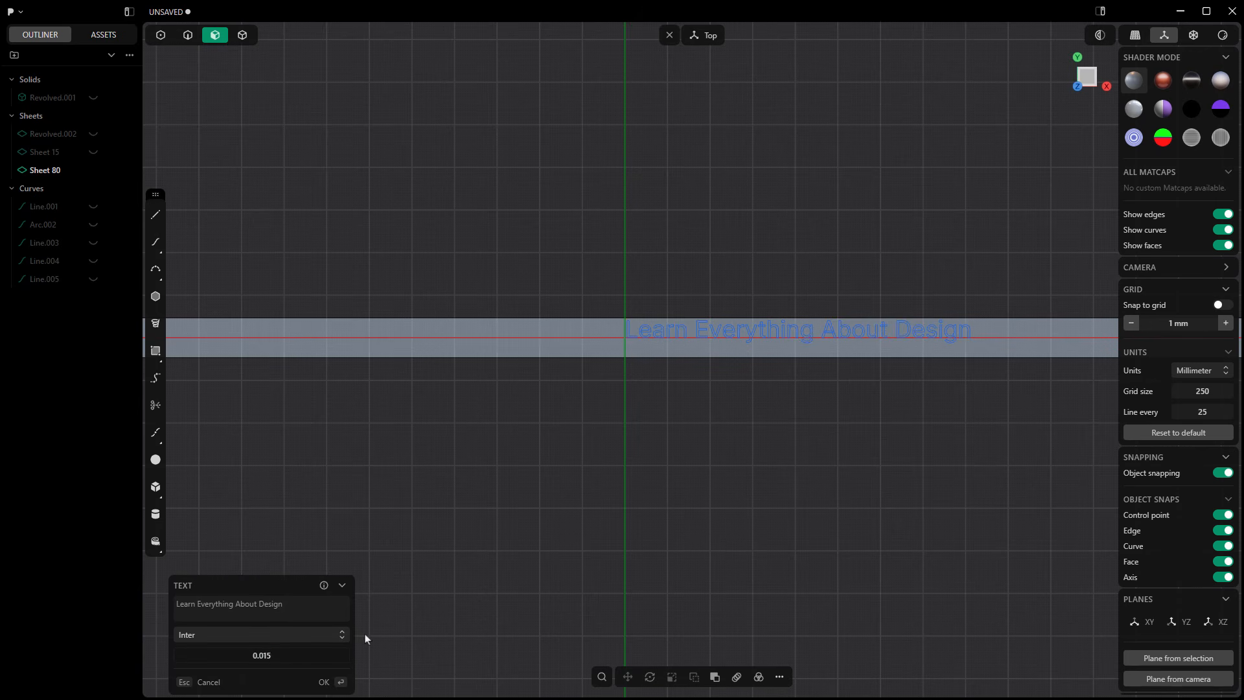
{"action": "key", "text": "Return"}
{"action": "right_click", "coordinate": [759, 470]}
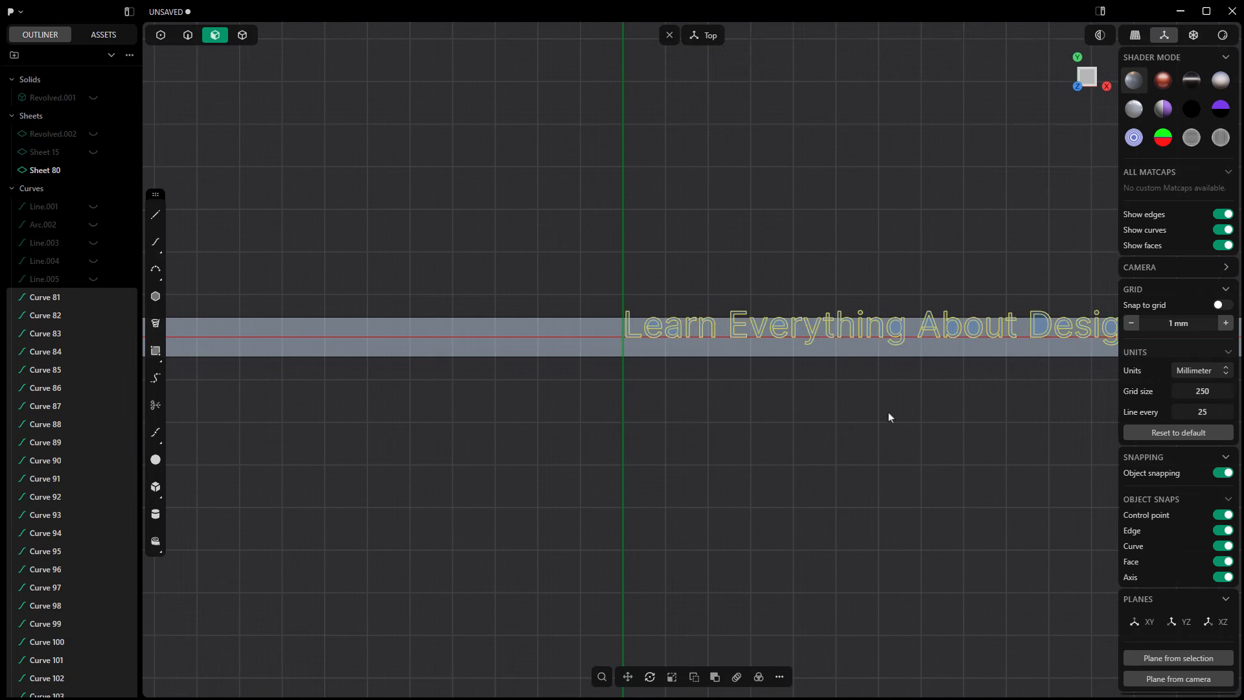
Step: Move the text curves about -5.99 mm in Y so the lettering sits within the strip's width
{"action": "middle_click_drag", "start_coordinate": [889, 417], "coordinate": [735, 372]}
{"action": "left_click", "coordinate": [1086, 72]}
{"action": "scroll", "coordinate": [627, 387], "scroll_direction": "up", "scroll_amount": 3}
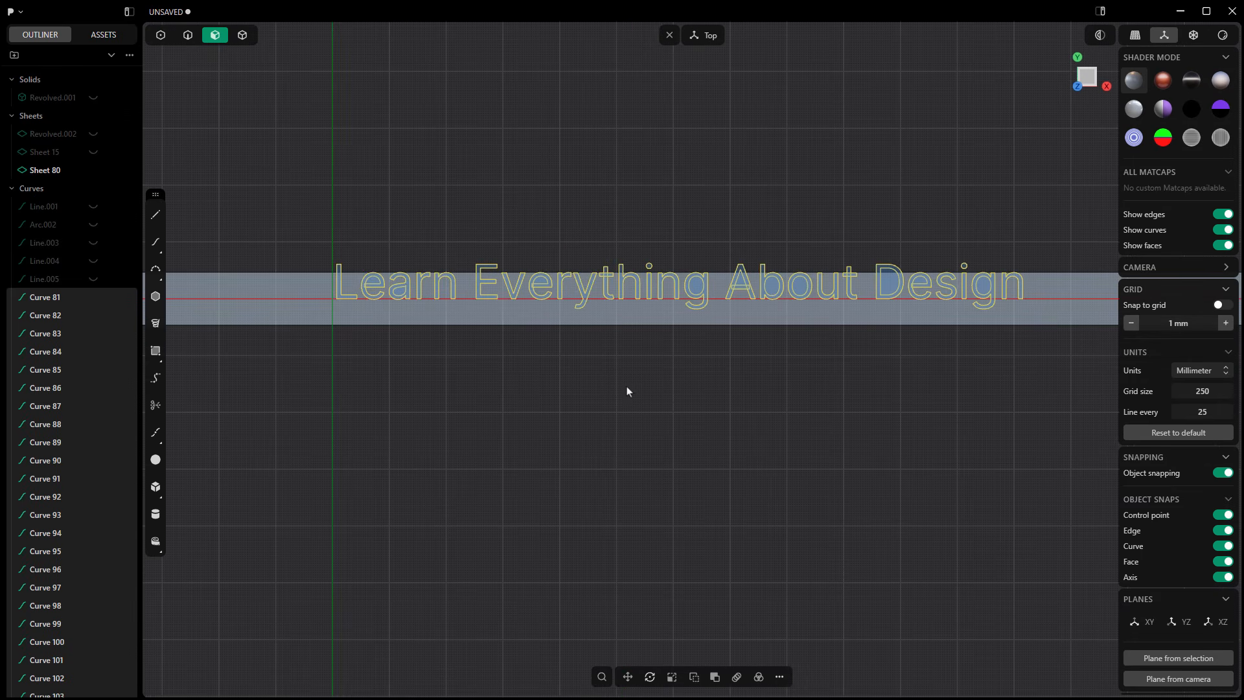
{"action": "left_click", "coordinate": [627, 677]}
{"action": "left_click_drag", "start_coordinate": [703, 241], "coordinate": [703, 250]}
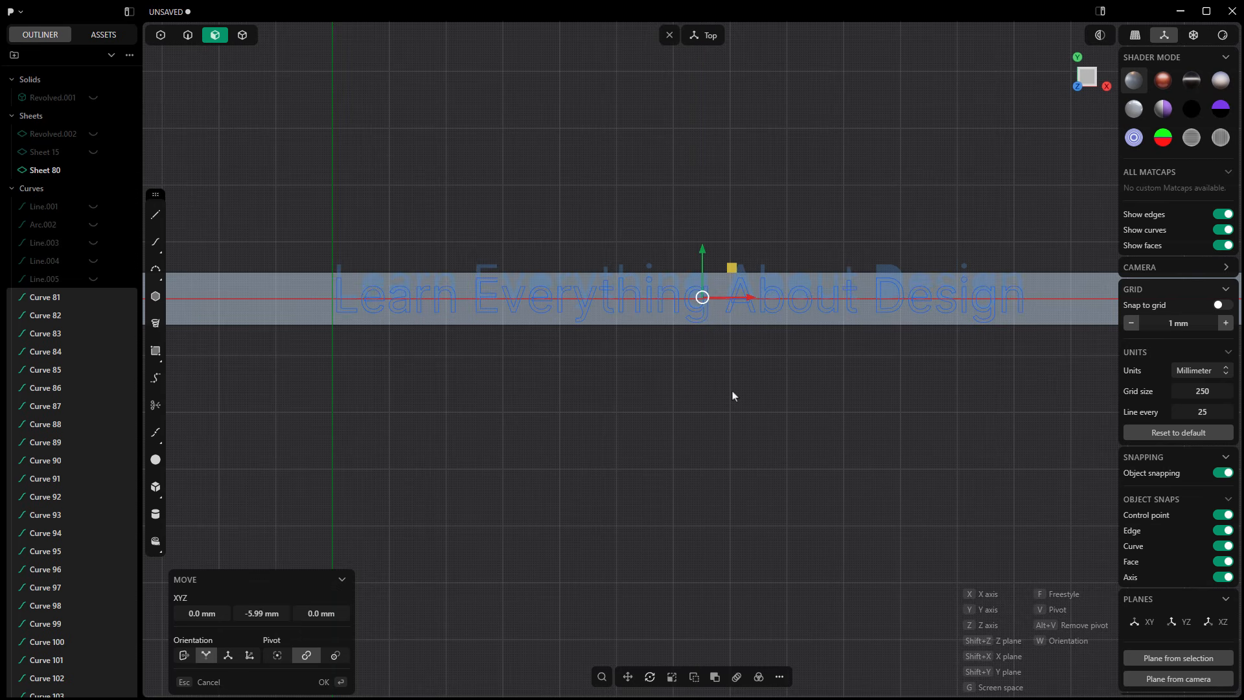
{"action": "left_click", "coordinate": [733, 394]}
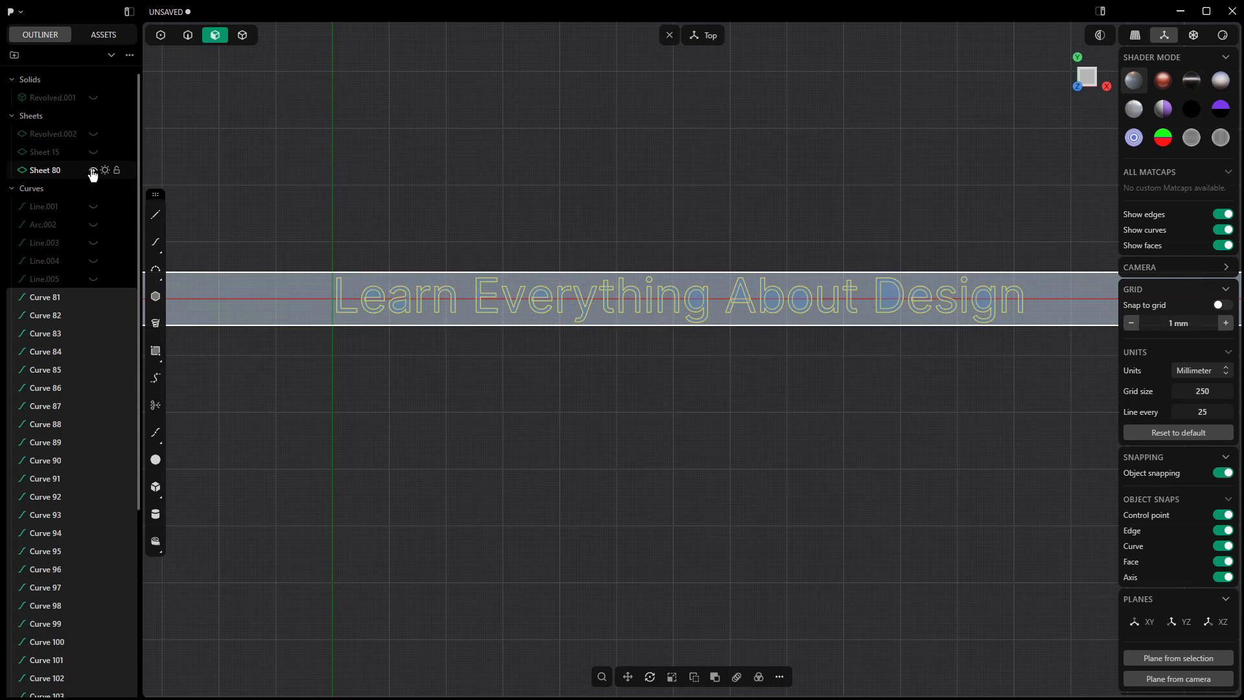
Step: Hide Sheet 80 and select all regions of the "Learn Everything About Design" lettering for an Extrude
{"action": "left_click", "coordinate": [93, 170]}
{"action": "left_click_drag", "start_coordinate": [310, 232], "coordinate": [1077, 362]}
{"action": "key", "text": "e"}
Step: Exclude the enclosed counters of the letters e, a, g, A, b, o and D across the whole lettering from the extrusion
{"action": "scroll", "coordinate": [382, 301], "scroll_direction": "up", "scroll_amount": 4}
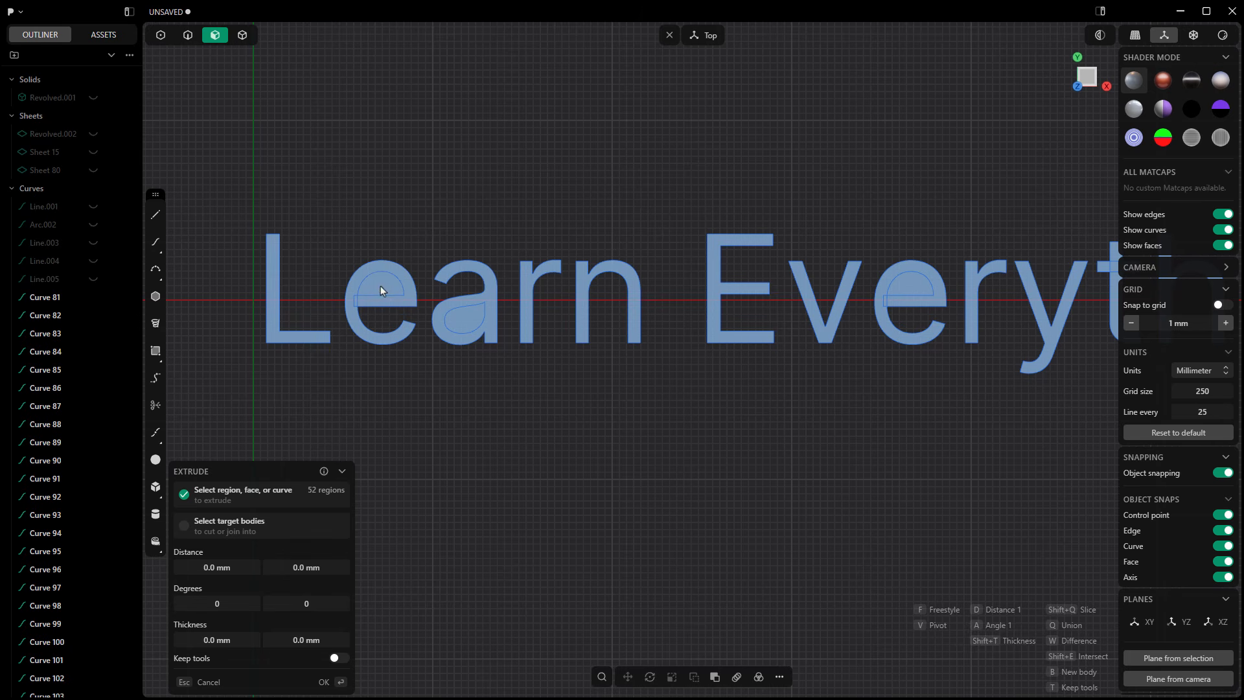
{"action": "left_click", "coordinate": [460, 321]}
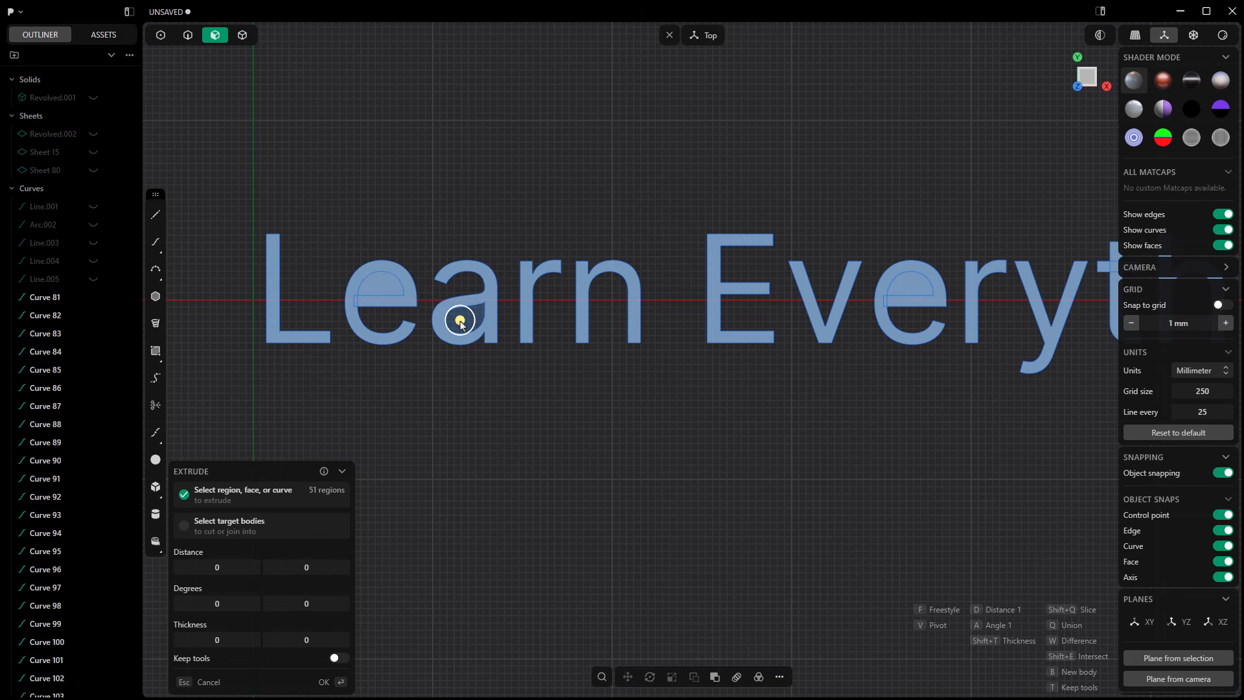
{"action": "left_click", "coordinate": [383, 280]}
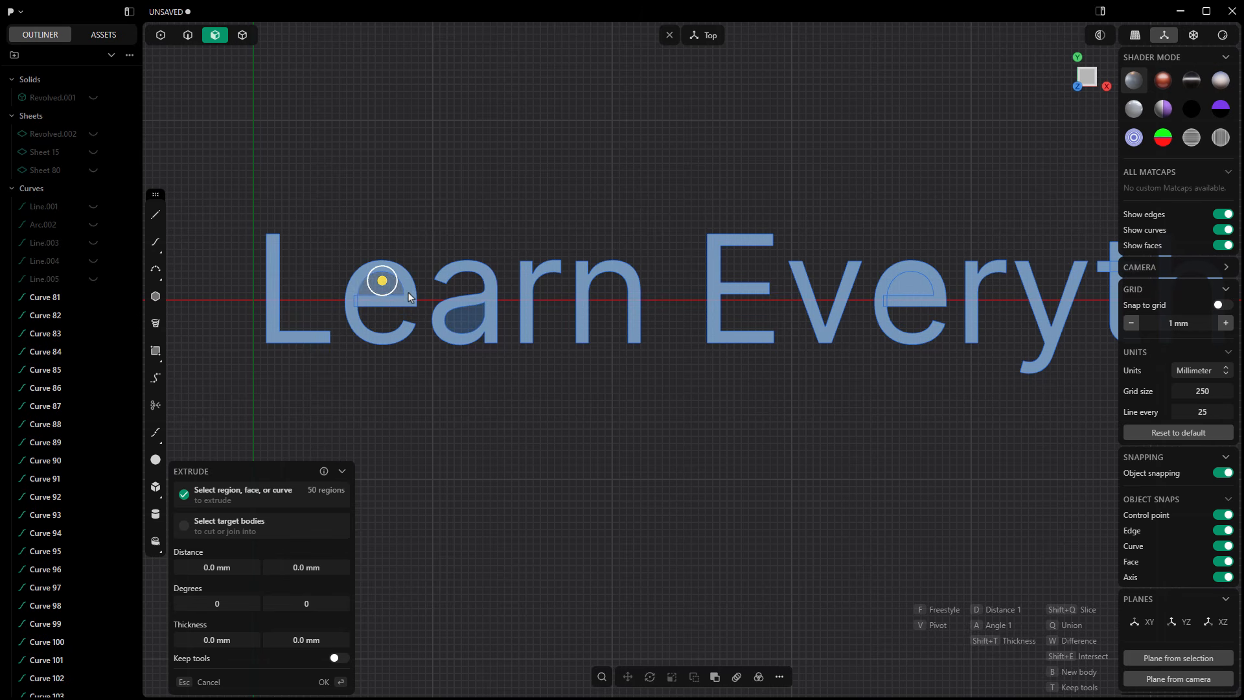
{"action": "left_click", "coordinate": [925, 291]}
{"action": "middle_click_drag", "start_coordinate": [986, 438], "coordinate": [287, 436]}
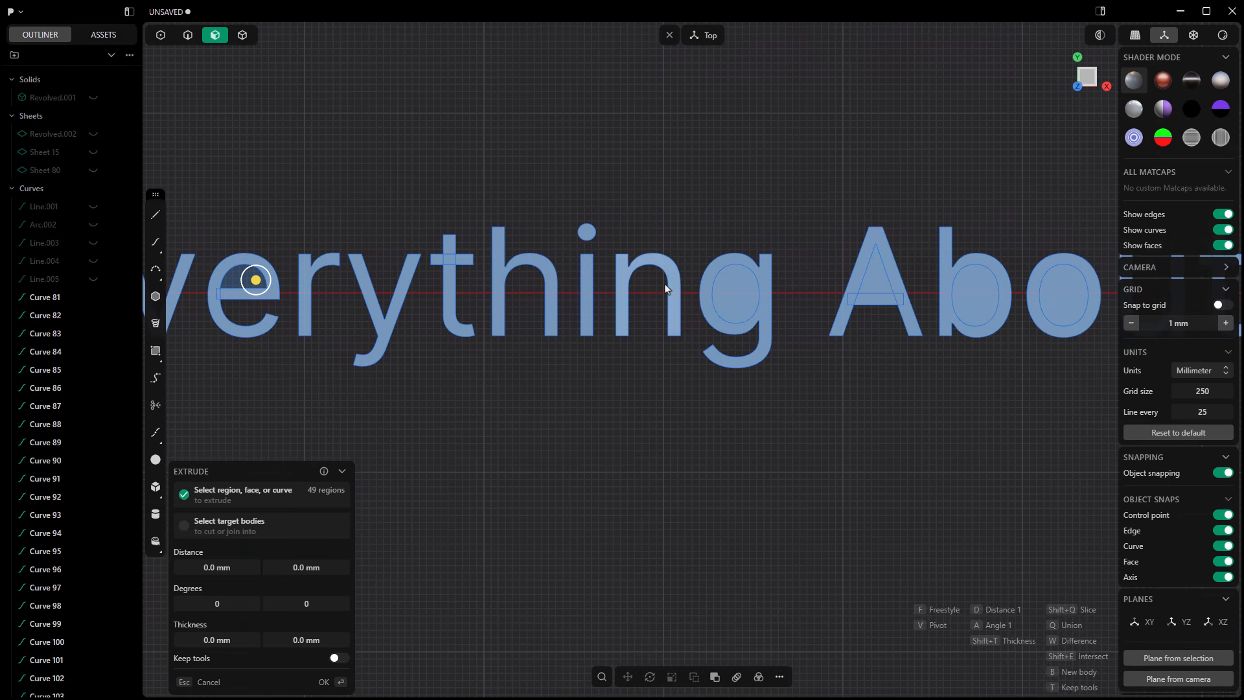
{"action": "left_click", "coordinate": [735, 291]}
{"action": "left_click", "coordinate": [876, 276]}
{"action": "left_click", "coordinate": [976, 294]}
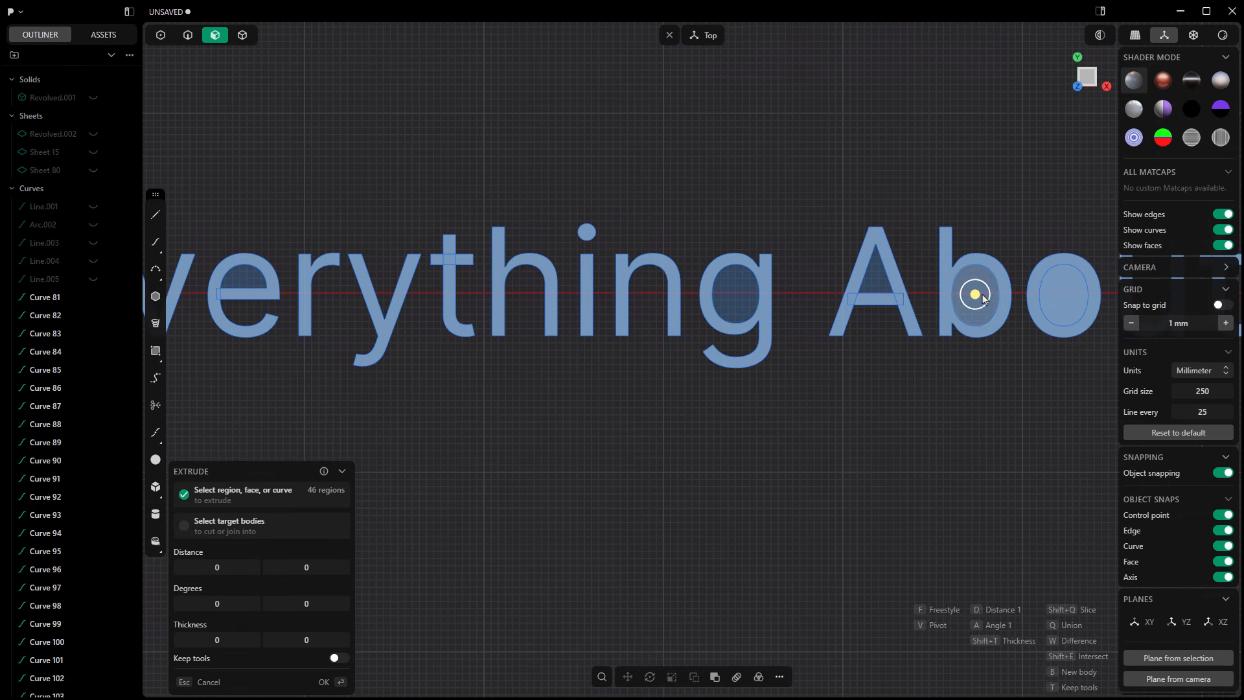
{"action": "left_click", "coordinate": [1061, 291]}
{"action": "scroll", "coordinate": [1014, 353], "scroll_direction": "down", "scroll_amount": 2}
{"action": "middle_click_drag", "start_coordinate": [1005, 388], "coordinate": [601, 382]}
{"action": "left_click", "coordinate": [769, 282]}
{"action": "scroll", "coordinate": [830, 289], "scroll_direction": "up", "scroll_amount": 3}
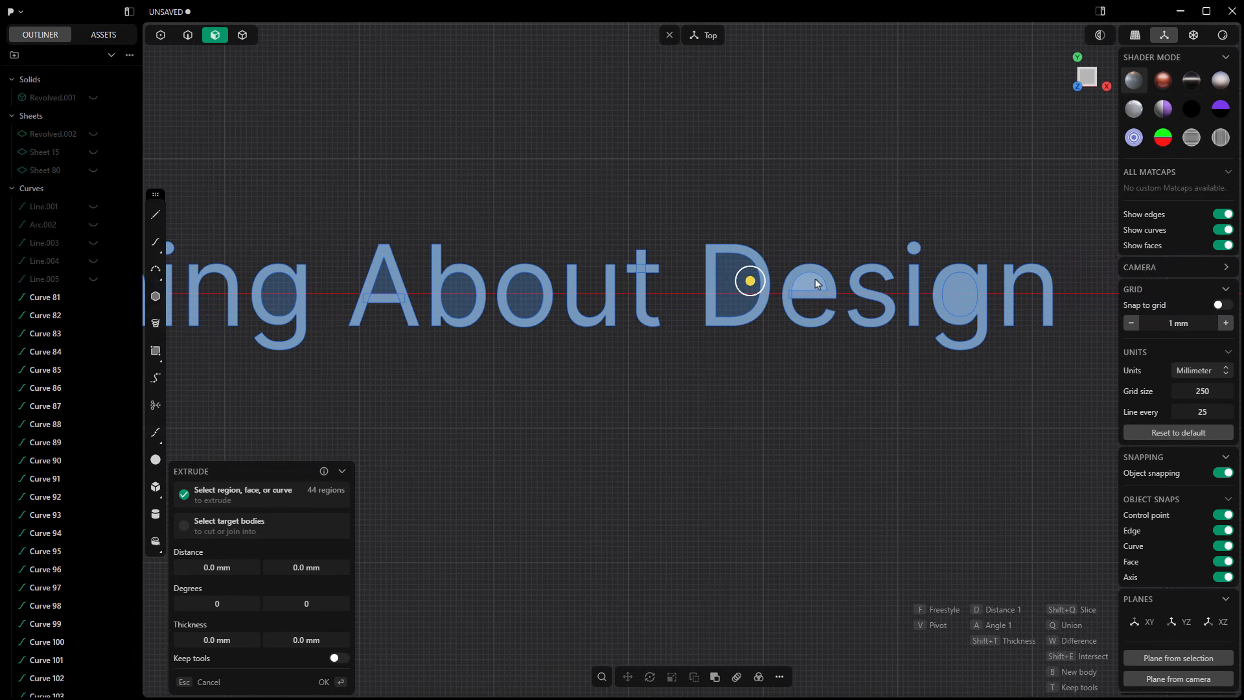
{"action": "left_click", "coordinate": [813, 284]}
{"action": "left_click", "coordinate": [957, 290]}
{"action": "scroll", "coordinate": [958, 290], "scroll_direction": "down", "scroll_amount": 3}
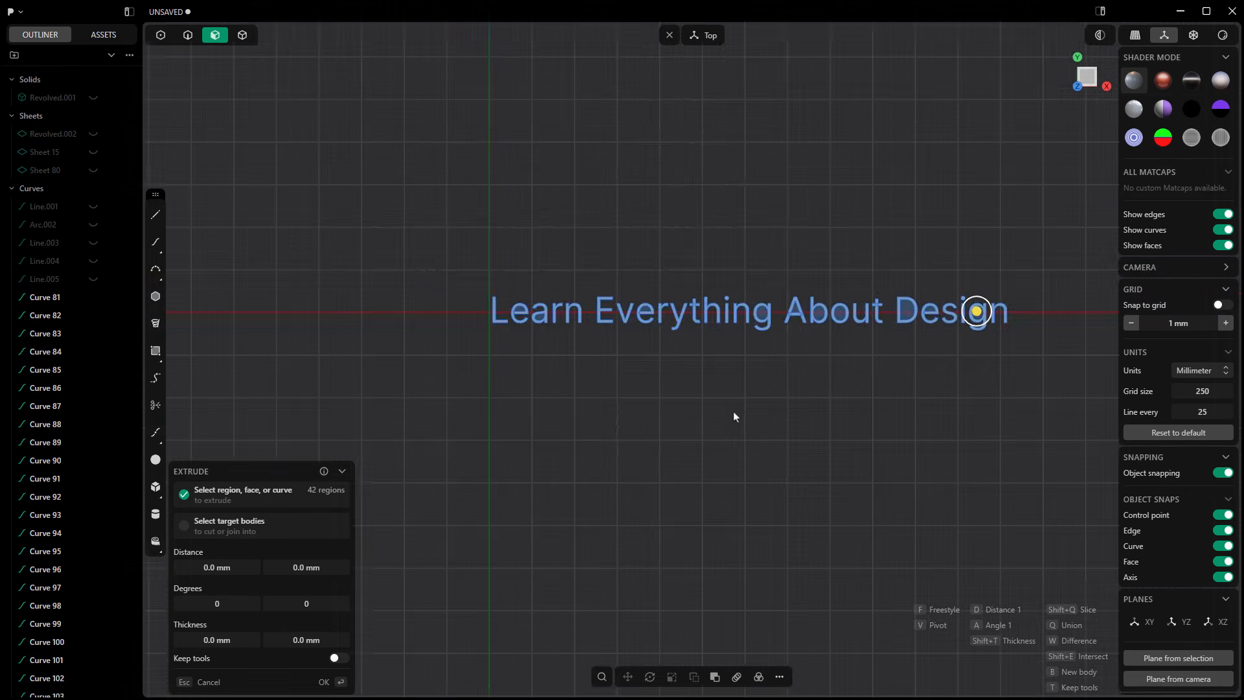
Step: Extrude the lettering regions 2 mm into solid letters
{"action": "middle_click_drag", "start_coordinate": [734, 417], "coordinate": [712, 353]}
{"action": "scroll", "coordinate": [979, 411], "scroll_direction": "up", "scroll_amount": 2}
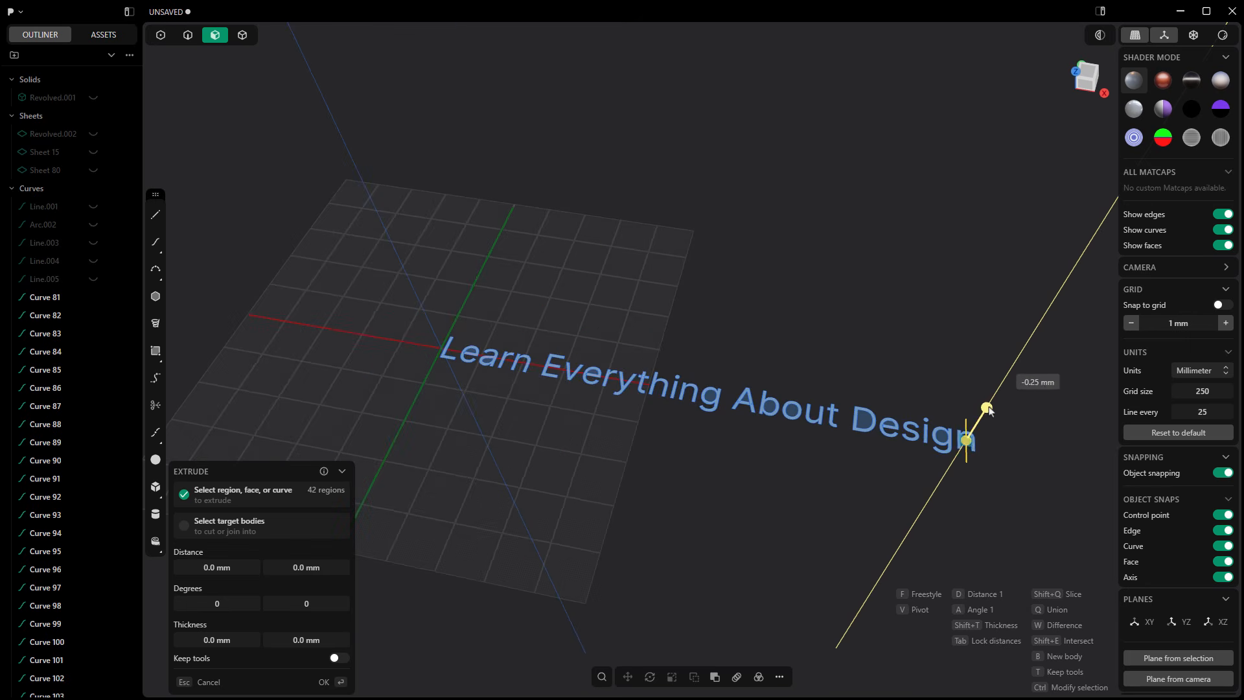
{"action": "left_click_drag", "start_coordinate": [990, 410], "coordinate": [988, 404]}
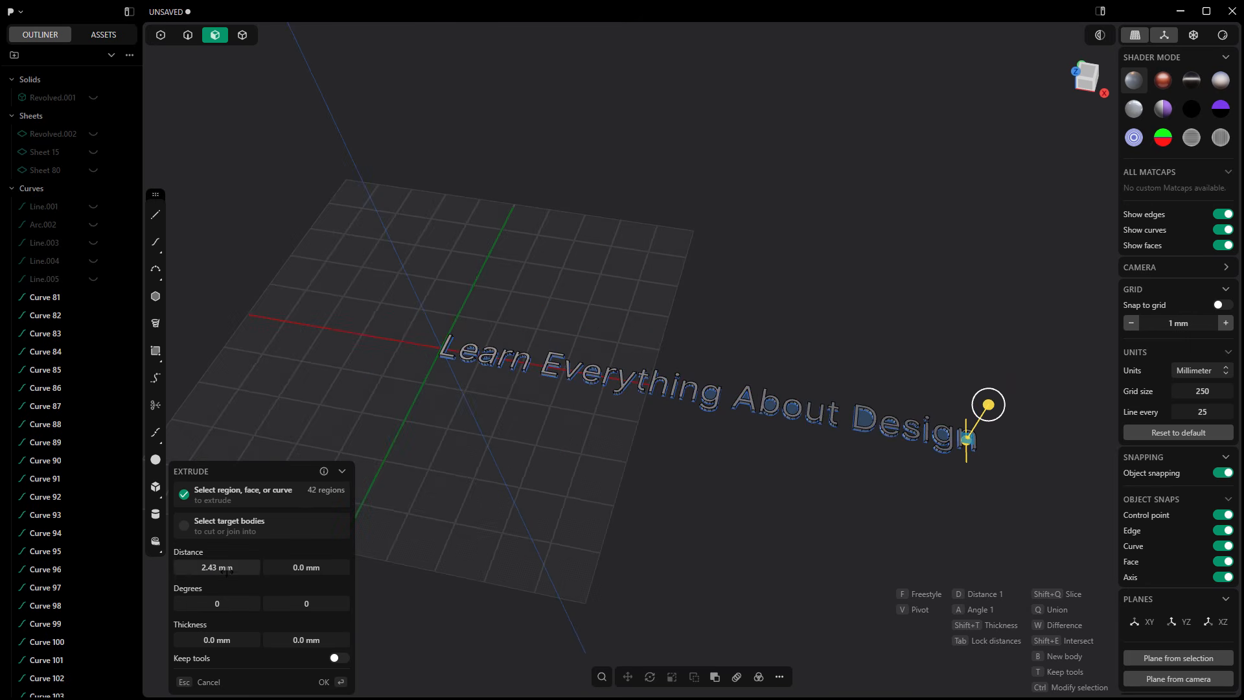
{"action": "left_click", "coordinate": [226, 568]}
{"action": "type", "text": "2"}
{"action": "key", "text": "Return"}
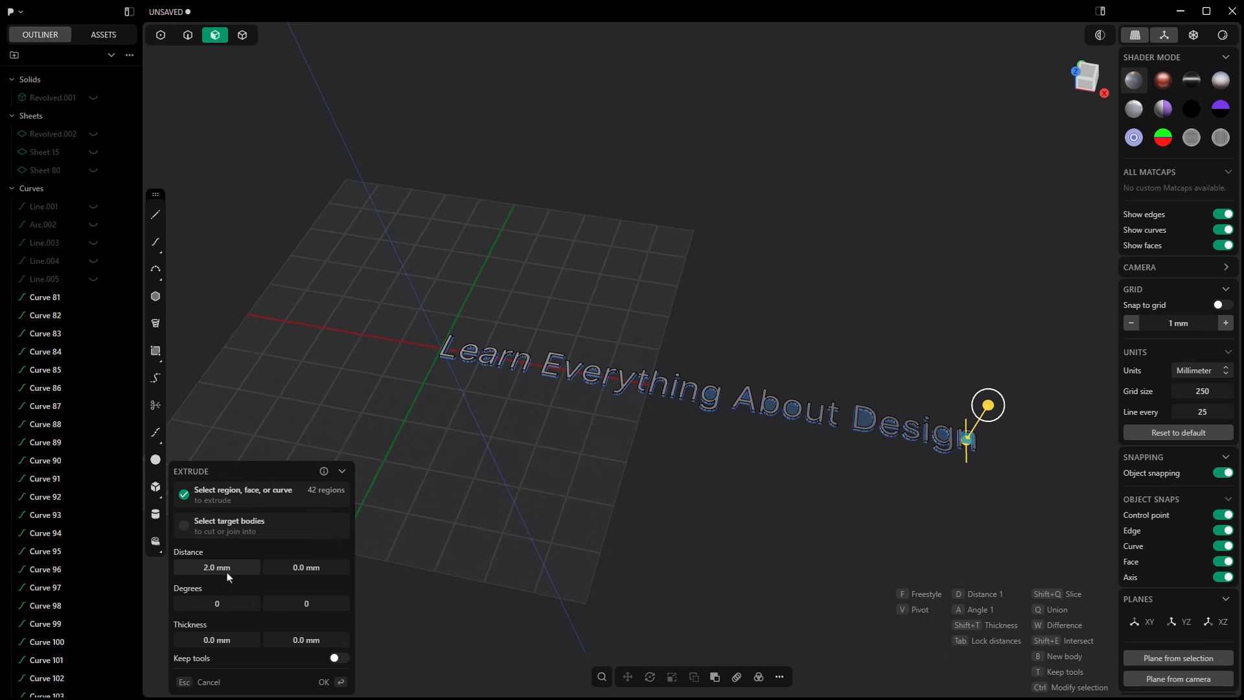
{"action": "key", "text": "Return"}
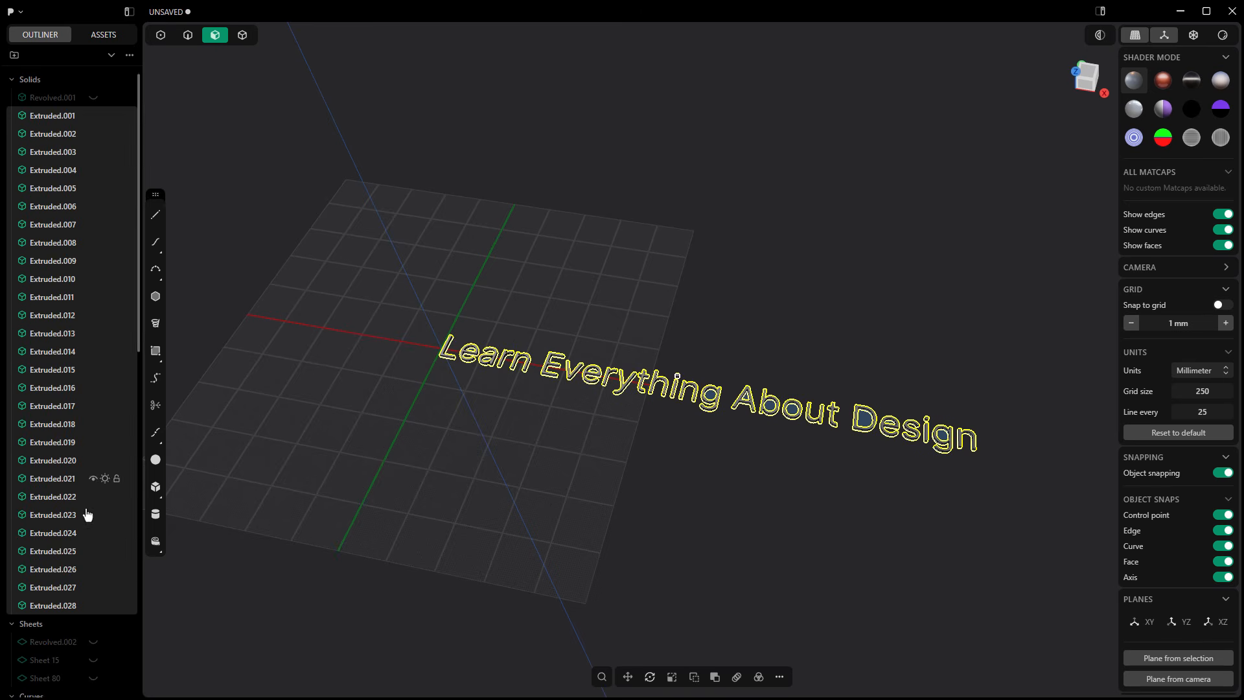
Step: Hide the text outline curves, Curve 81 through Curve 117
{"action": "scroll", "coordinate": [83, 518], "scroll_direction": "down", "scroll_amount": 5}
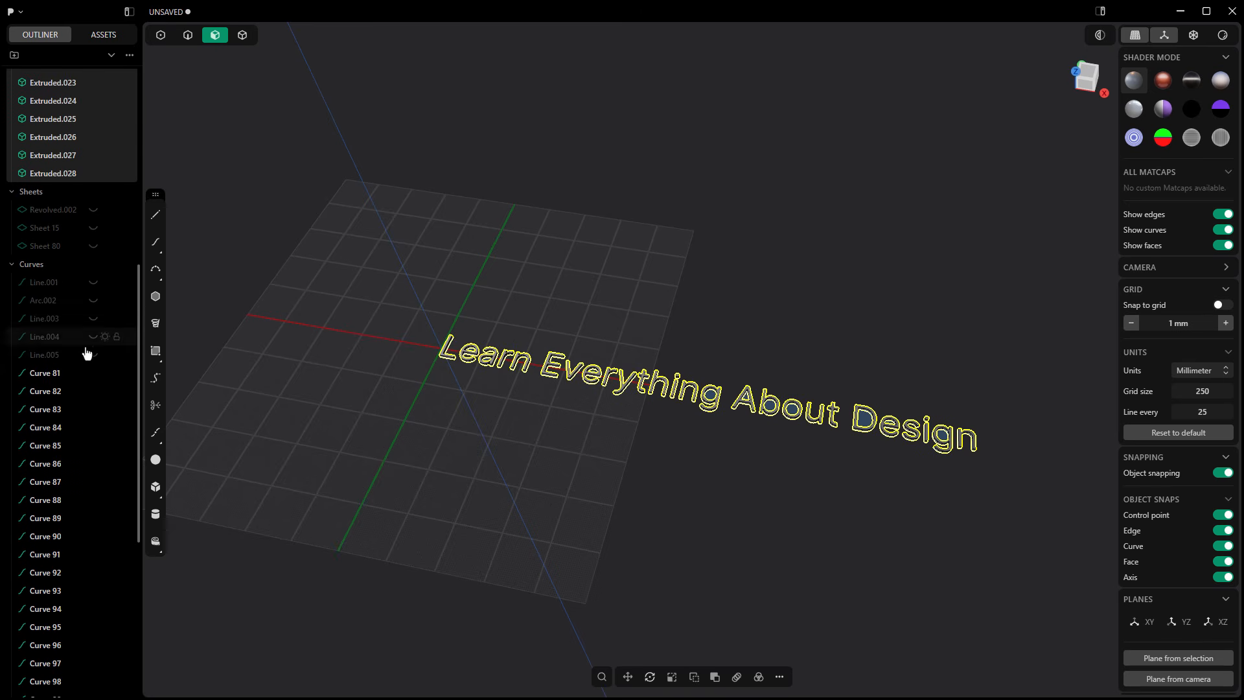
{"action": "left_click", "coordinate": [67, 379]}
{"action": "scroll", "coordinate": [65, 389], "scroll_direction": "down", "scroll_amount": 5}
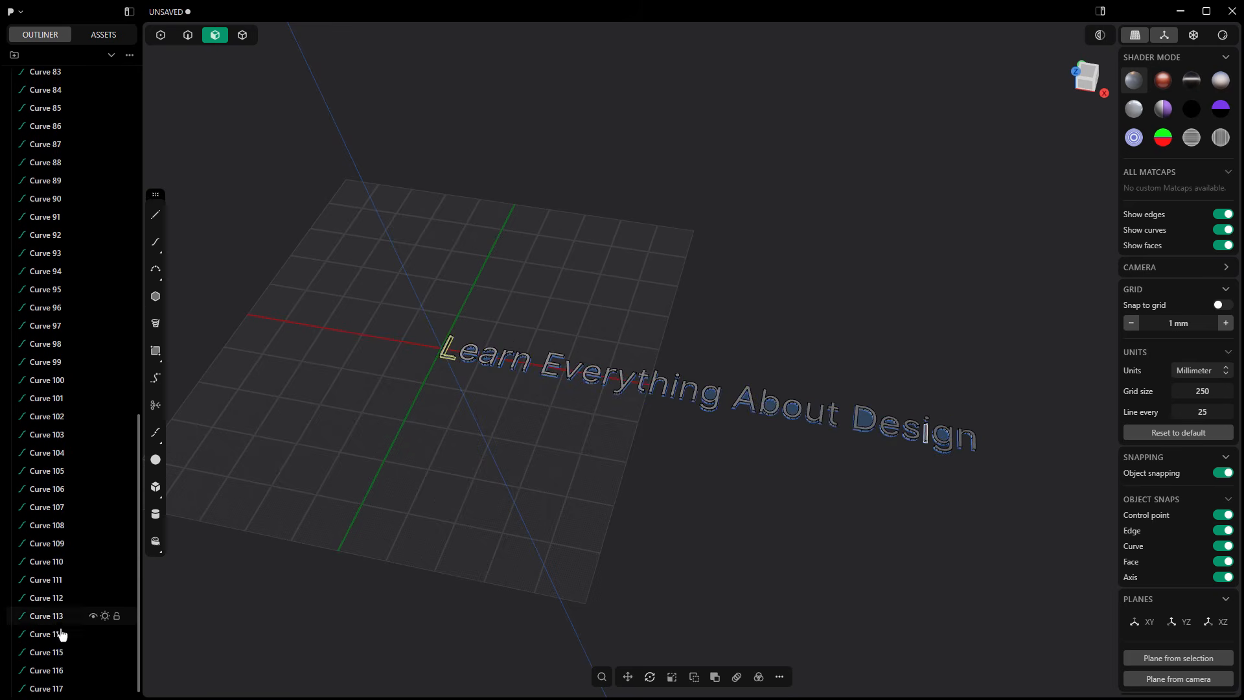
{"action": "left_click", "coordinate": [57, 689], "text": "shift"}
{"action": "key", "text": "h"}
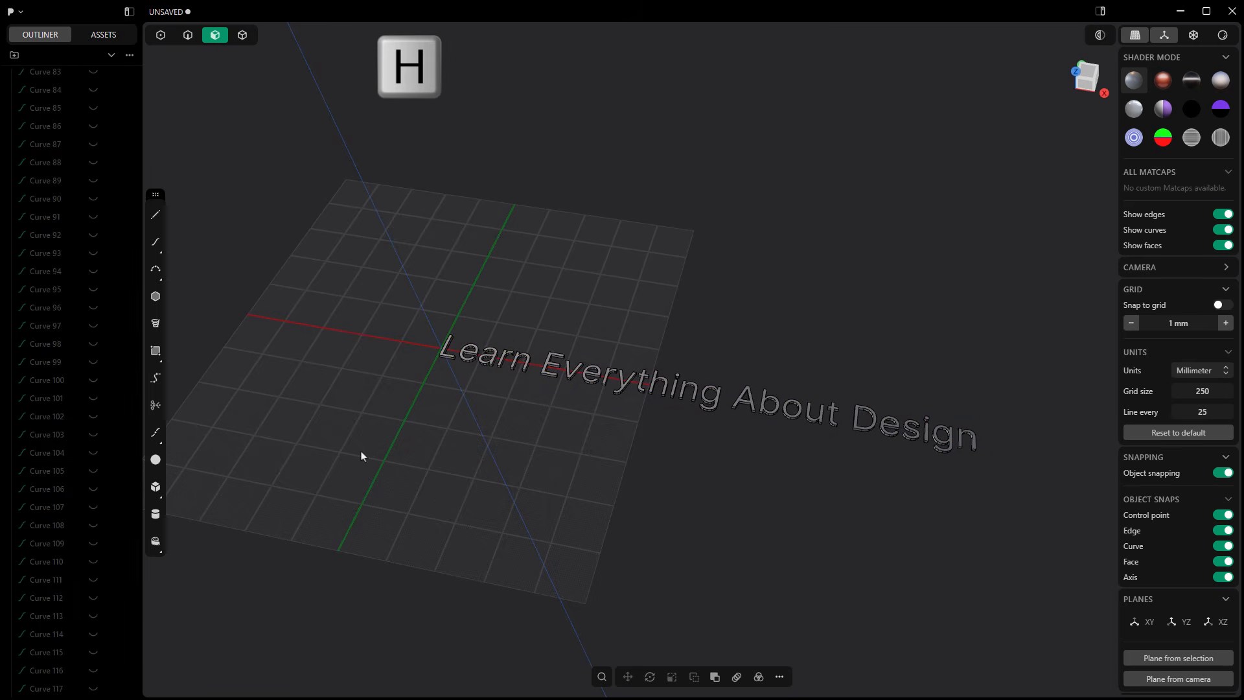
Step: Show the unwrapped sidewall strip, Sheet 80, beneath the extruded letters
{"action": "scroll", "coordinate": [88, 272], "scroll_direction": "up", "scroll_amount": 7}
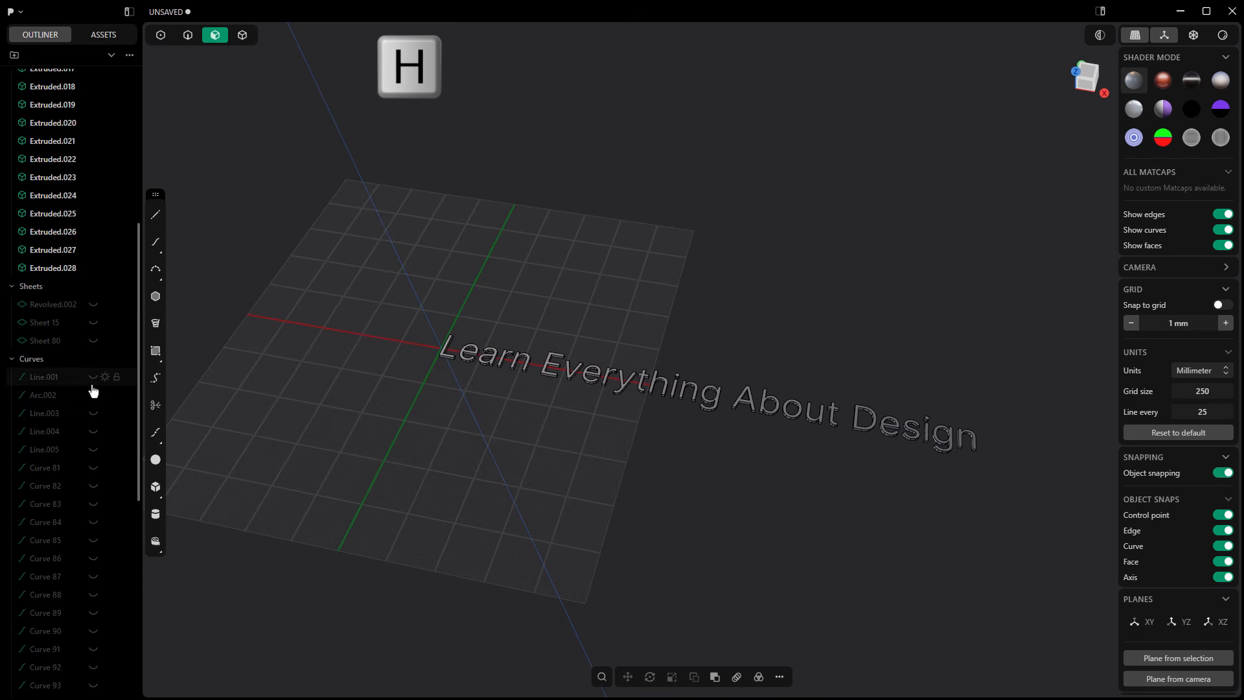
{"action": "scroll", "coordinate": [87, 376], "scroll_direction": "up", "scroll_amount": 5}
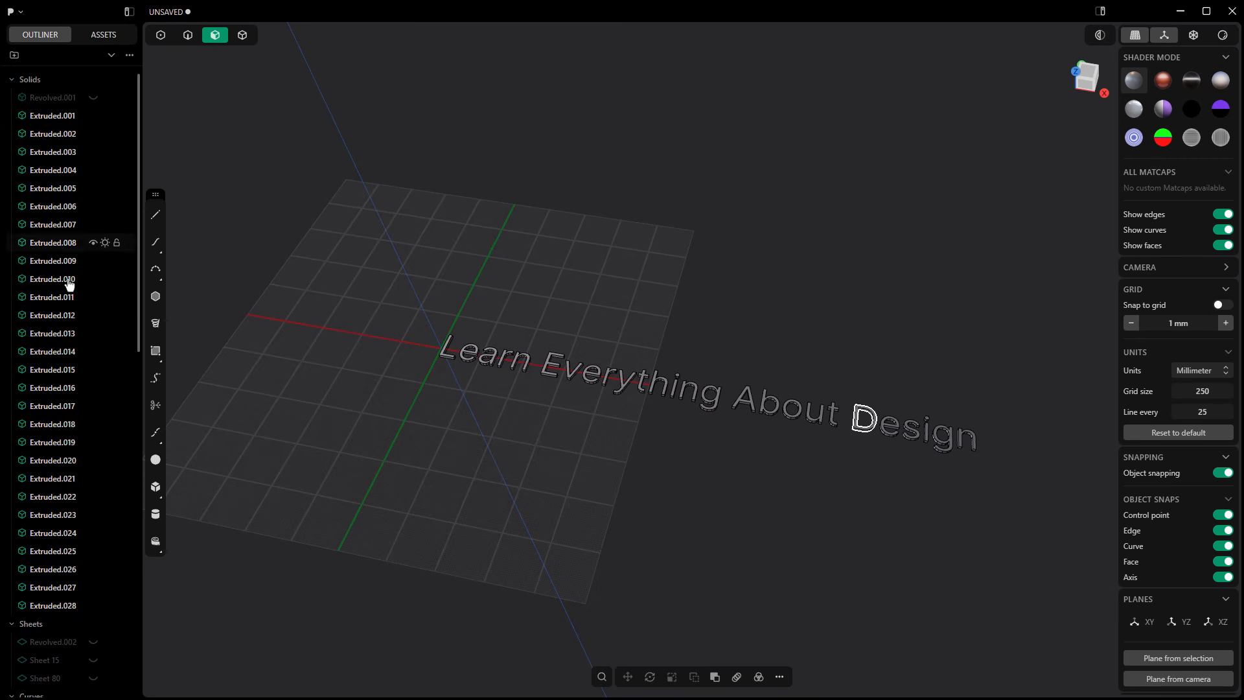
{"action": "scroll", "coordinate": [73, 389], "scroll_direction": "down", "scroll_amount": 2}
{"action": "left_click", "coordinate": [93, 573]}
{"action": "scroll", "coordinate": [416, 438], "scroll_direction": "down", "scroll_amount": 3}
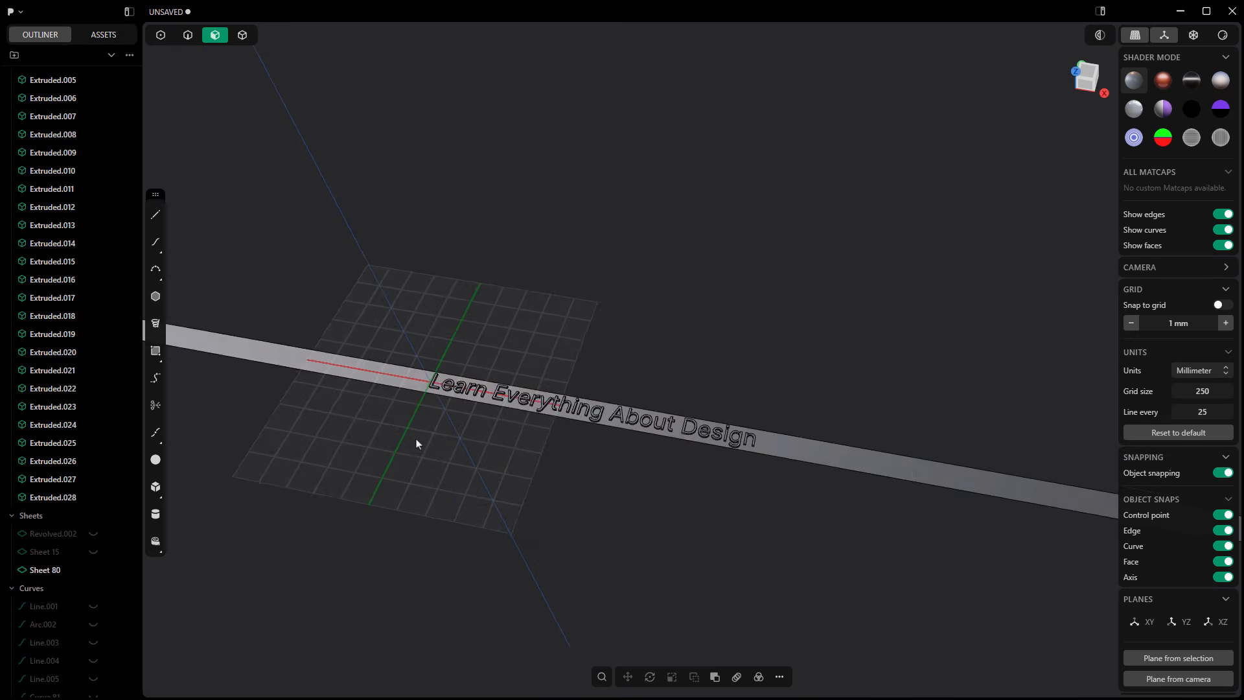
{"action": "middle_click_drag", "start_coordinate": [439, 459], "coordinate": [555, 470]}
{"action": "scroll", "coordinate": [458, 476], "scroll_direction": "down", "scroll_amount": 4}
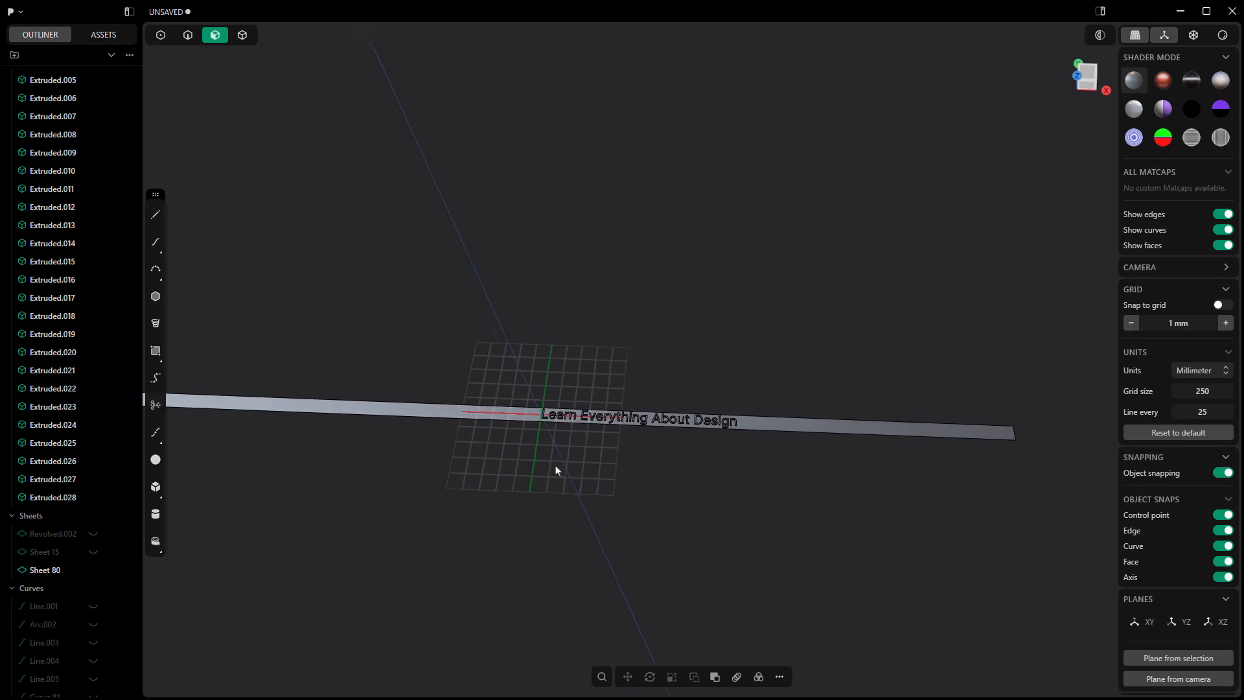
Step: Set up a Rectangular Array of the letter solids Extruded.001 to Extruded.028, with its first endpoint at the midpoint of the strip's end edge
{"action": "left_click", "coordinate": [59, 498]}
{"action": "scroll", "coordinate": [53, 363], "scroll_direction": "up", "scroll_amount": 2}
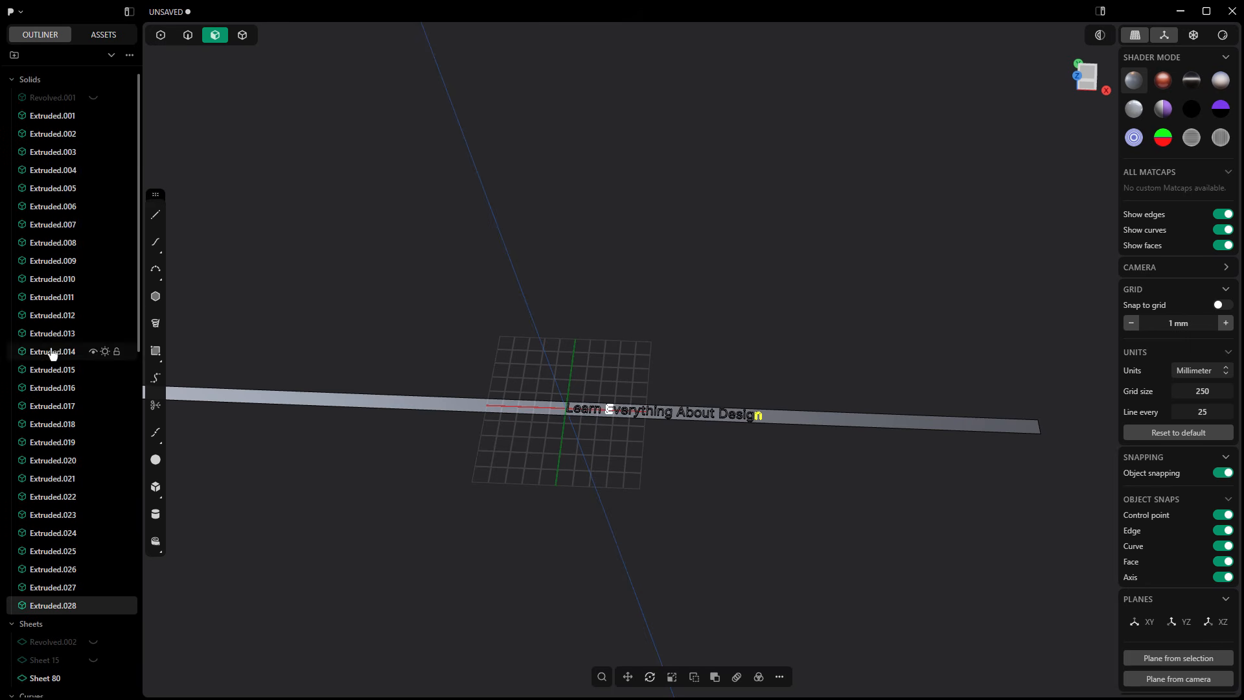
{"action": "left_click", "coordinate": [65, 116], "text": "shift"}
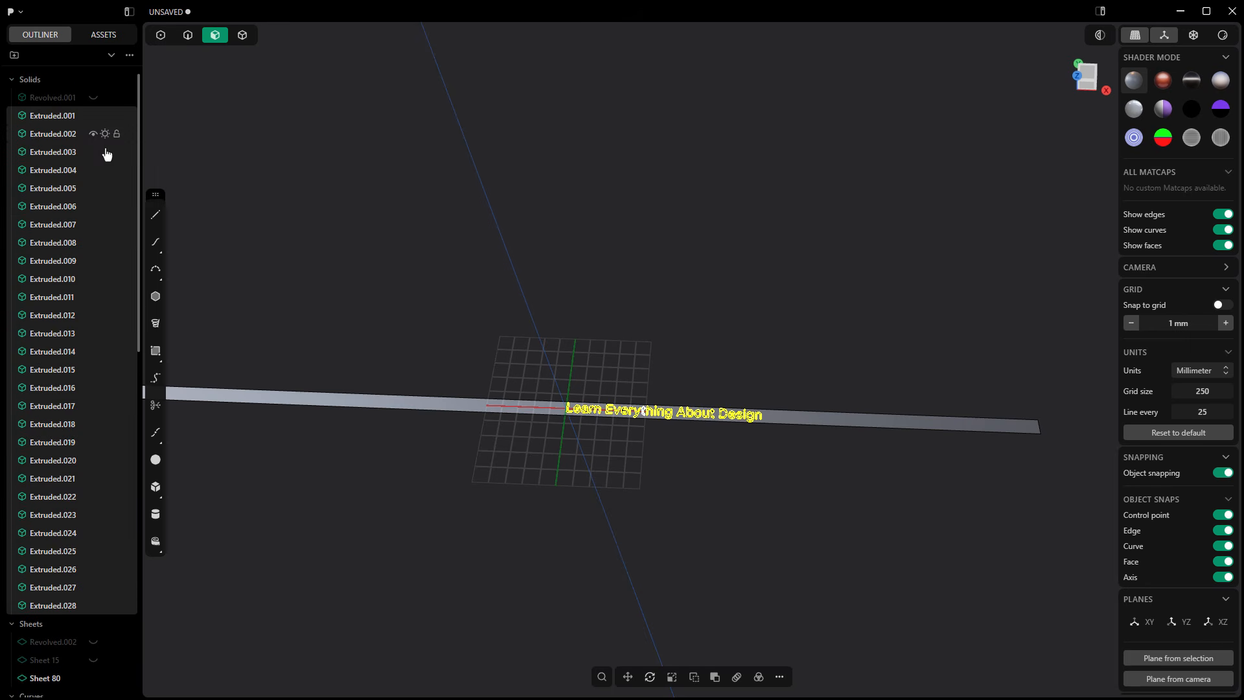
{"action": "left_click", "coordinate": [737, 676]}
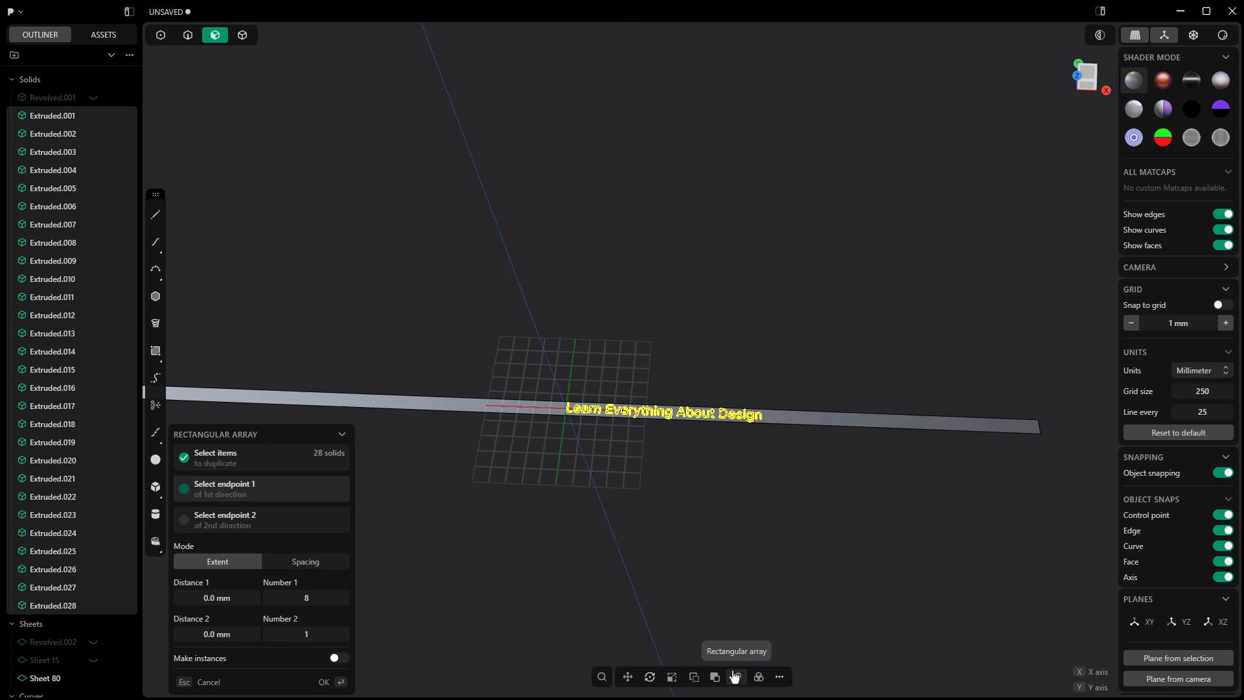
{"action": "left_click", "coordinate": [1039, 428]}
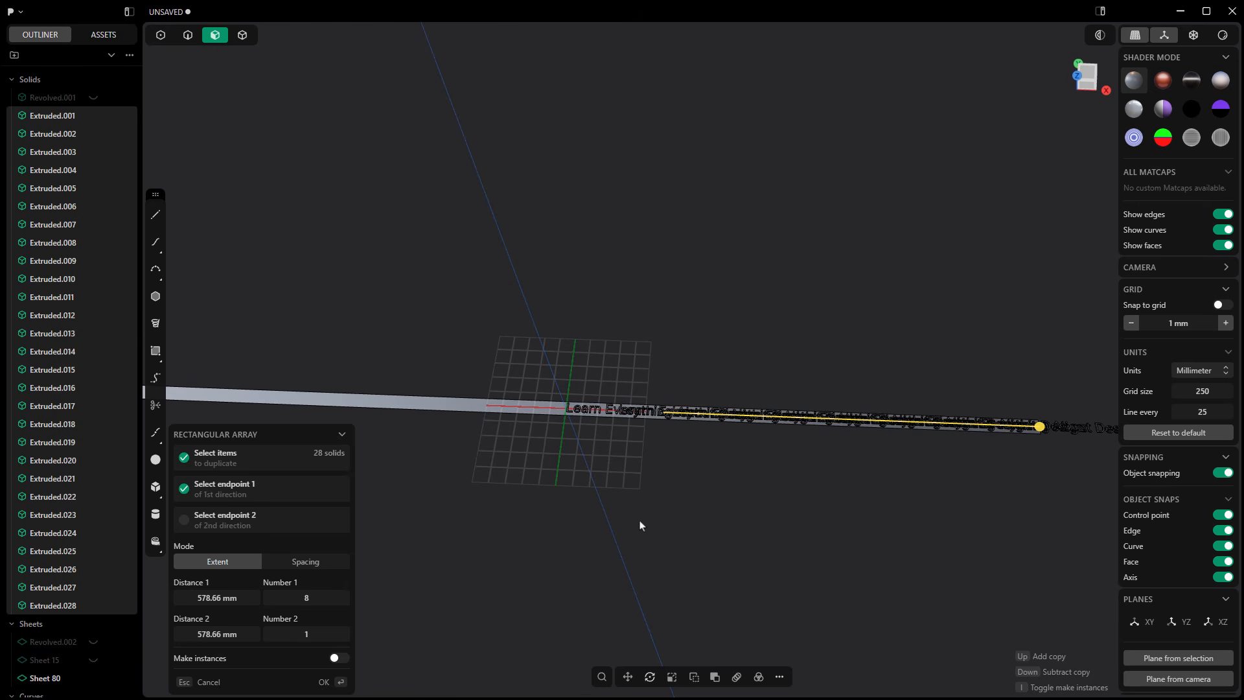
Step: Set the array's number in the first direction to 2 and complete the array
{"action": "key", "text": "Down"}
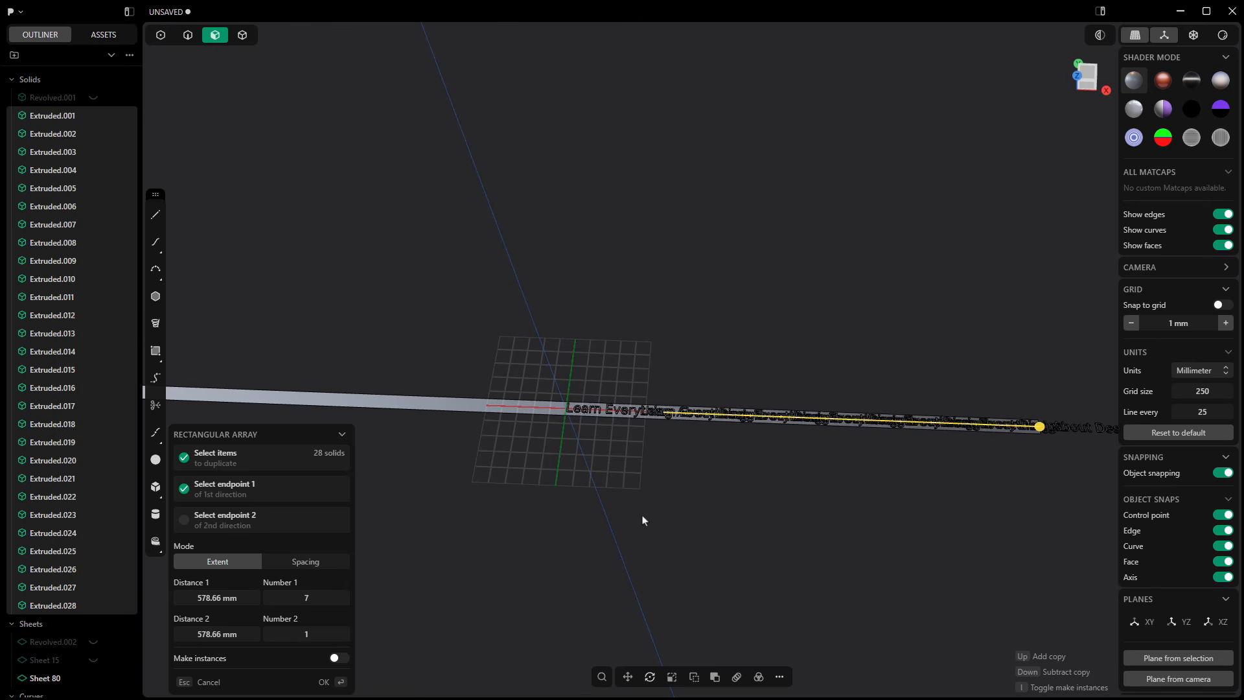
{"action": "key", "text": "Down"}
{"action": "key", "text": "Down"}
{"action": "key", "text": "Down"}
{"action": "key", "text": "Down"}
{"action": "key", "text": "Down"}
{"action": "key", "text": "Down"}
{"action": "key", "text": "Up"}
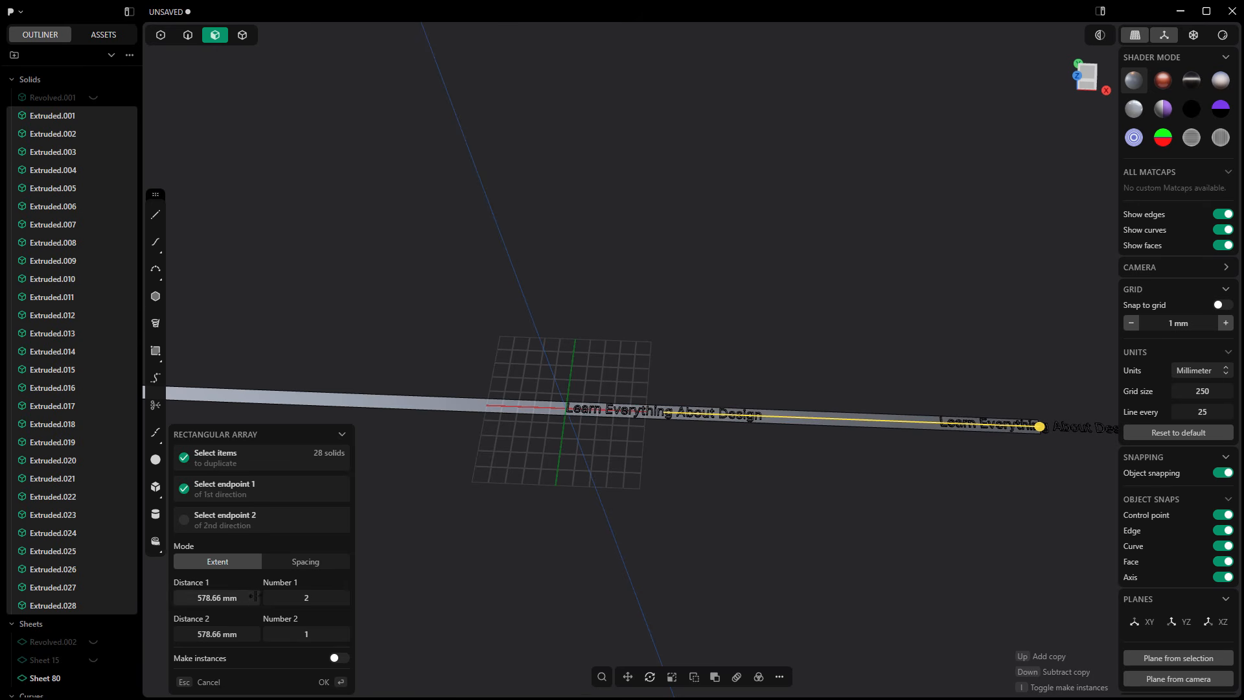
{"action": "key", "text": "Up"}
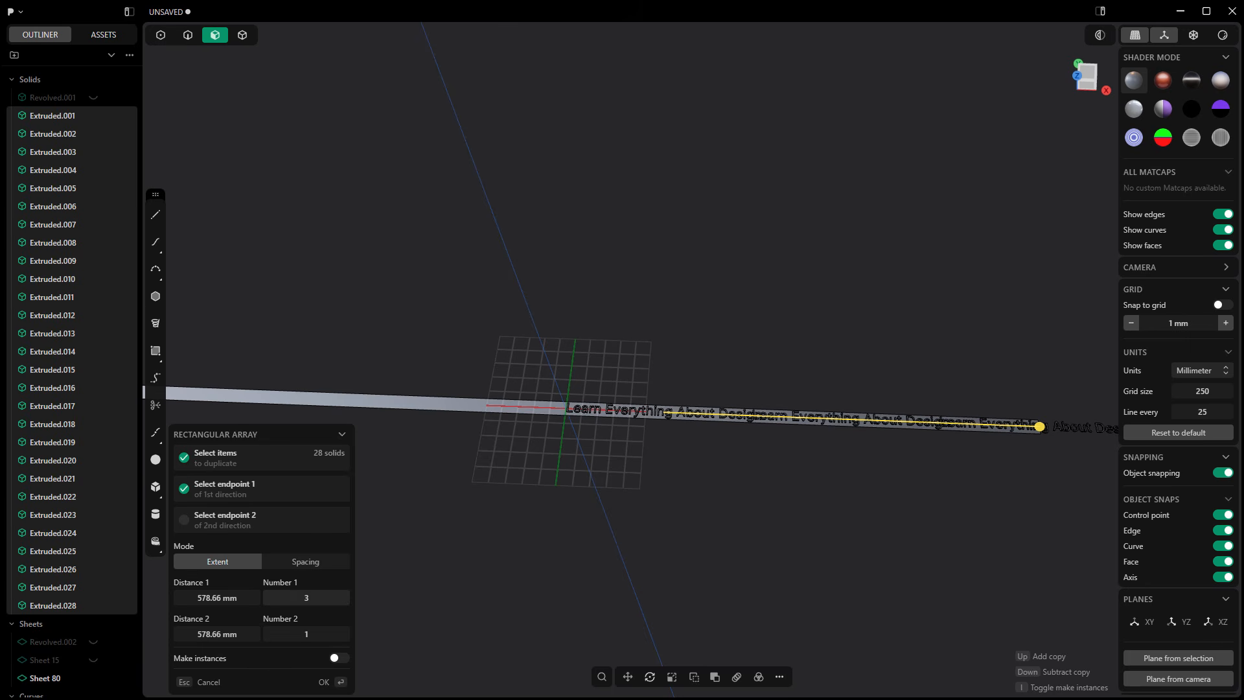
{"action": "scroll", "coordinate": [530, 570], "scroll_direction": "down", "scroll_amount": 2}
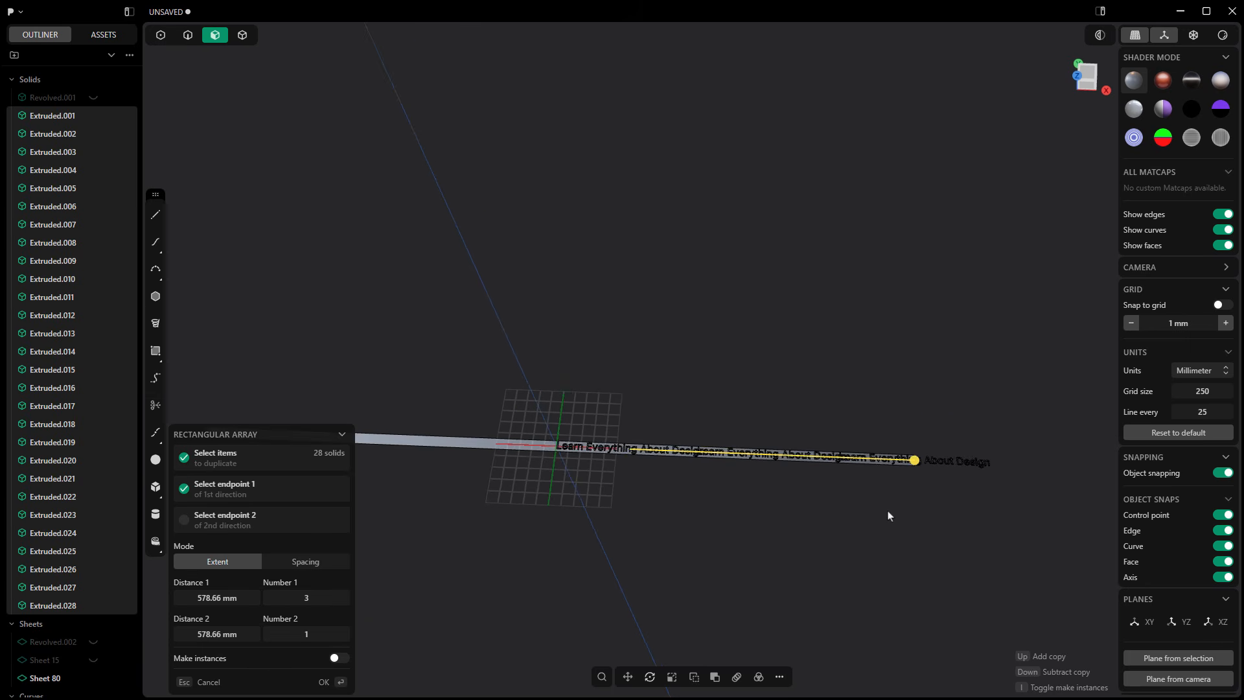
{"action": "scroll", "coordinate": [889, 513], "scroll_direction": "up", "scroll_amount": 2}
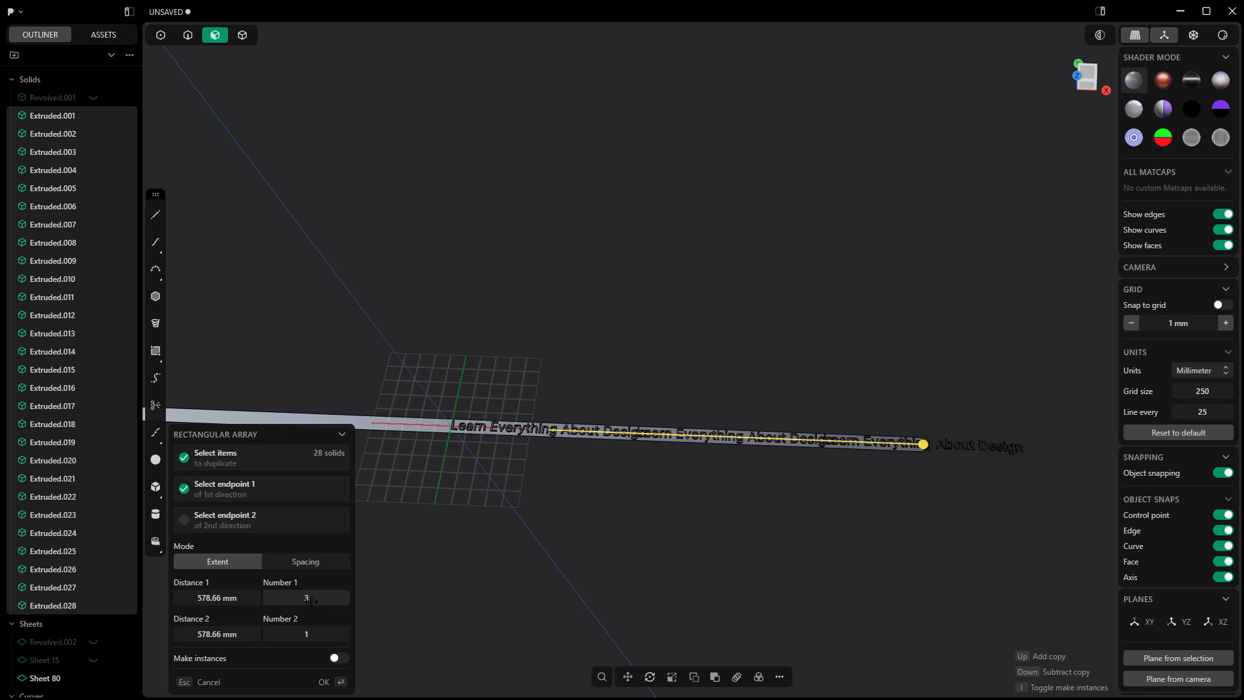
{"action": "key", "text": "Down"}
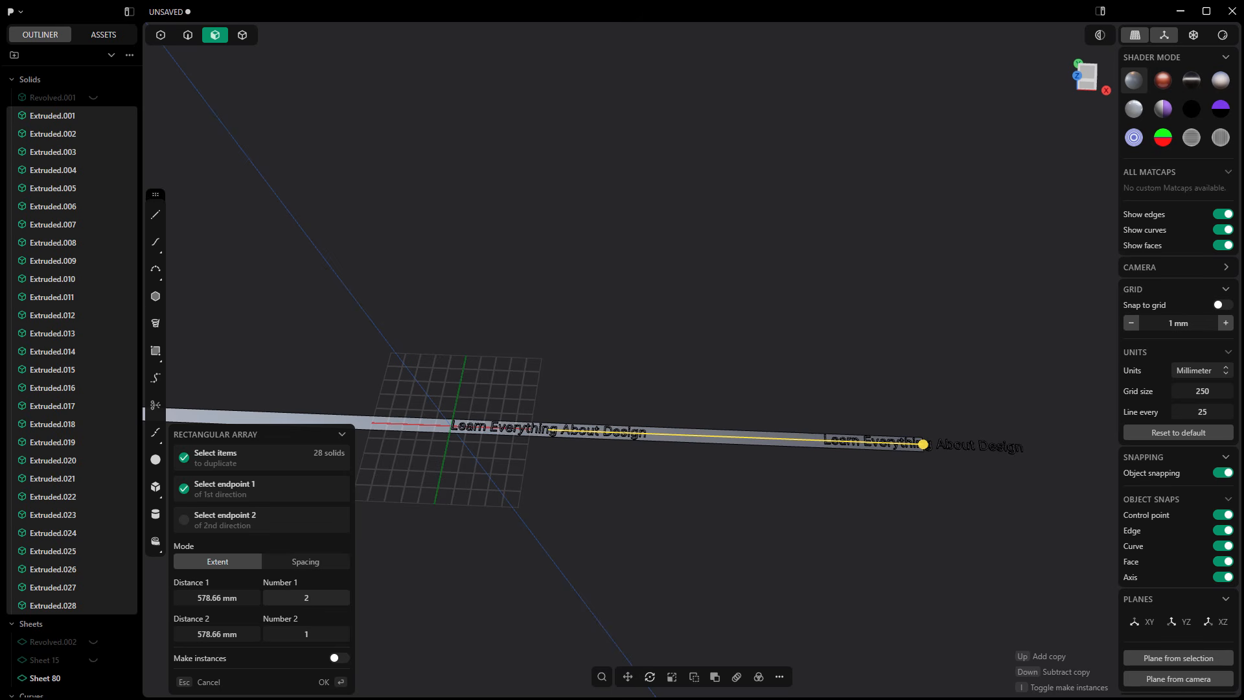
{"action": "key", "text": "Return"}
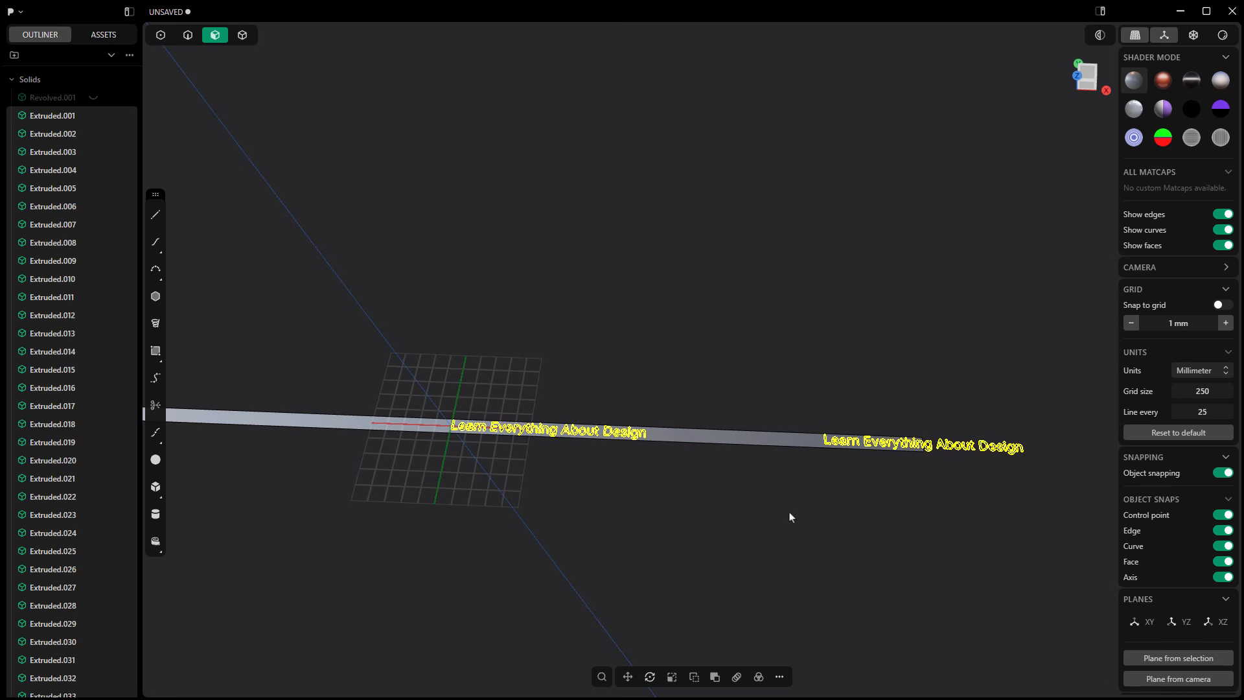
Step: Show the tire solid Revolved.001 together with the strip and both lettering copies
{"action": "scroll", "coordinate": [789, 517], "scroll_direction": "down", "scroll_amount": 2}
{"action": "middle_click_drag", "start_coordinate": [674, 559], "coordinate": [666, 528]}
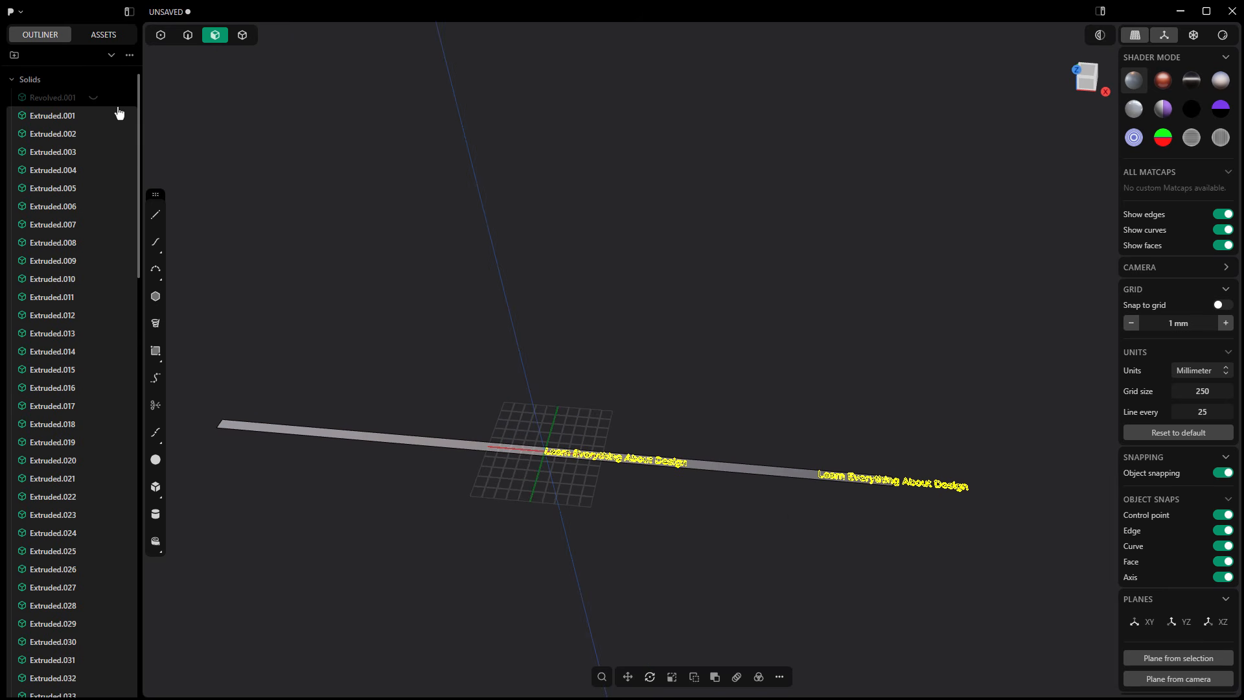
{"action": "left_click", "coordinate": [94, 98]}
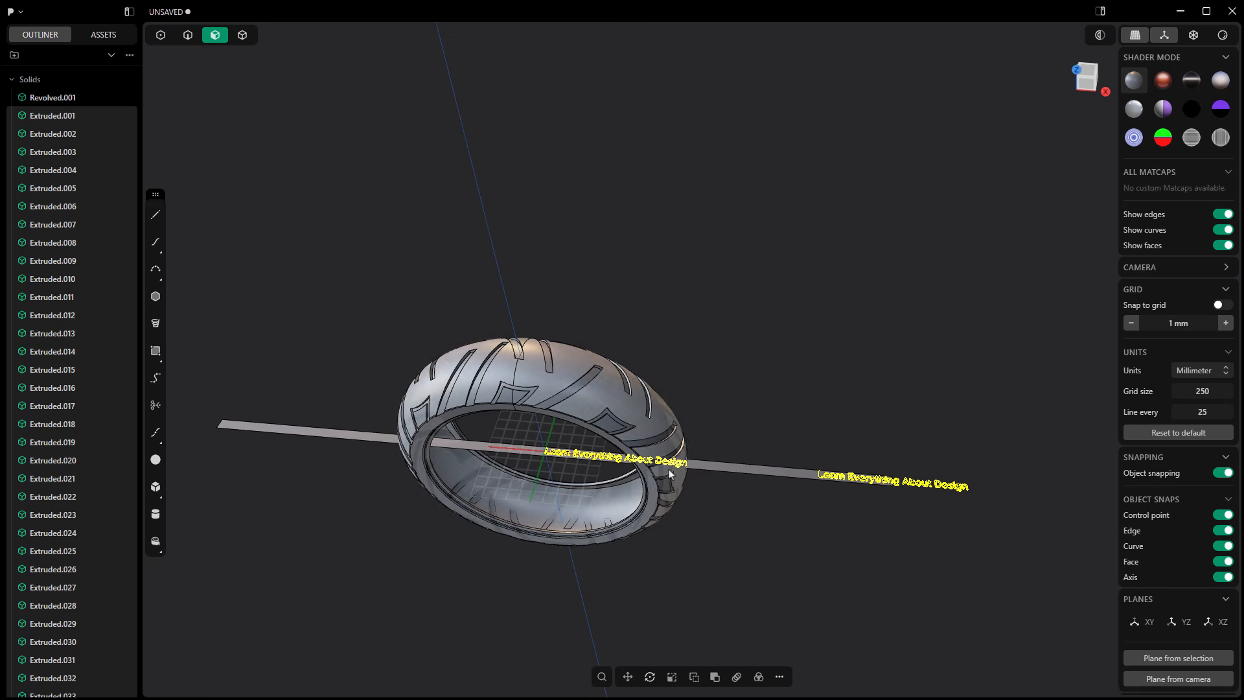
Step: Deform both lettering copies with the unwrapped strip as the reference face and the tire's flat sidewall as the target face
{"action": "left_click", "coordinate": [602, 677]}
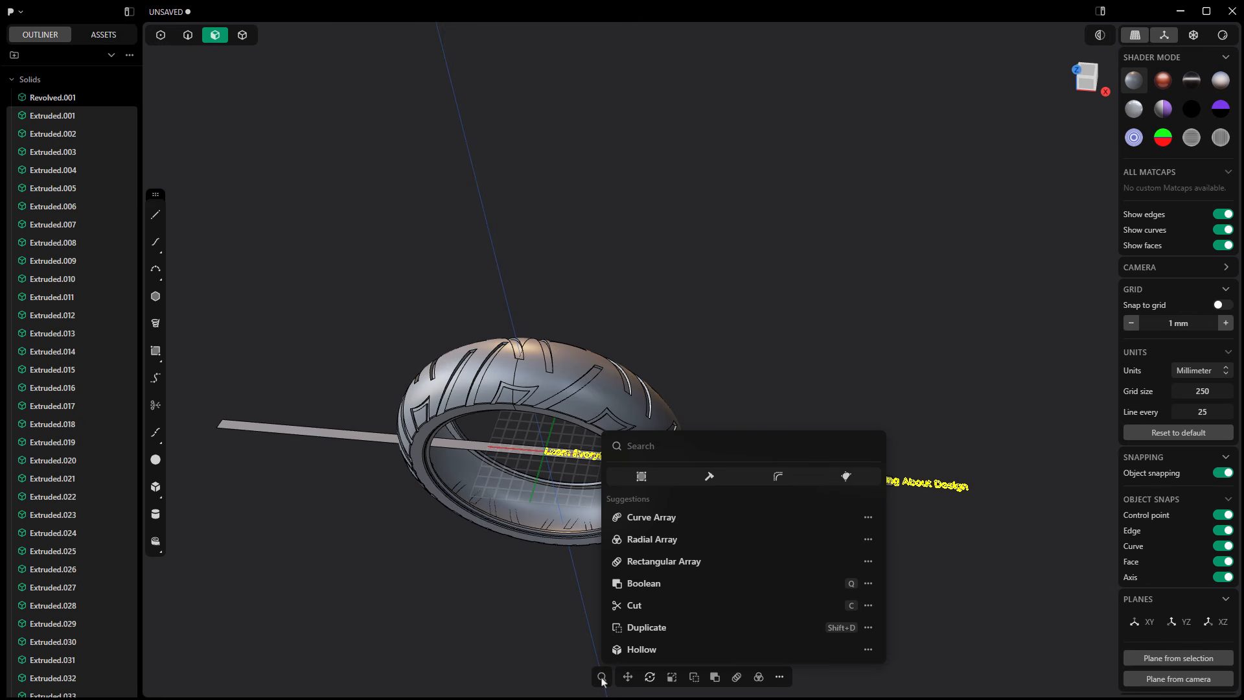
{"action": "type", "text": "deform"}
{"action": "key", "text": "Return"}
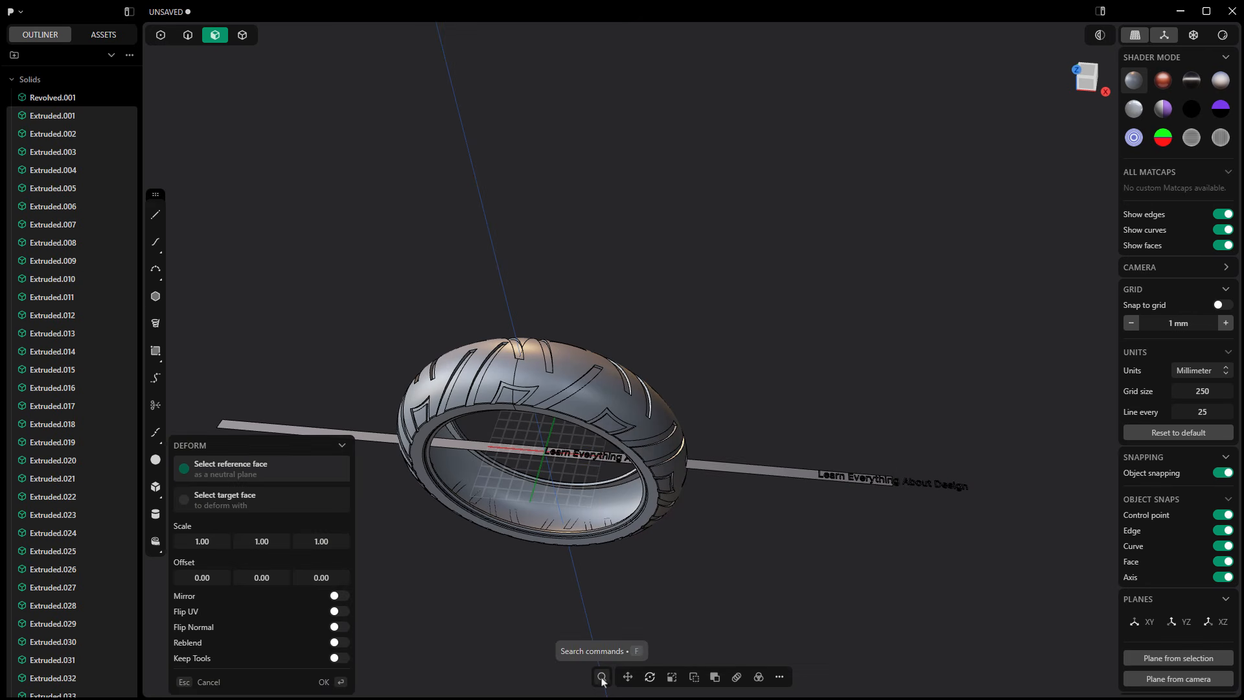
{"action": "left_click", "coordinate": [362, 439]}
{"action": "scroll", "coordinate": [507, 411], "scroll_direction": "up", "scroll_amount": 5}
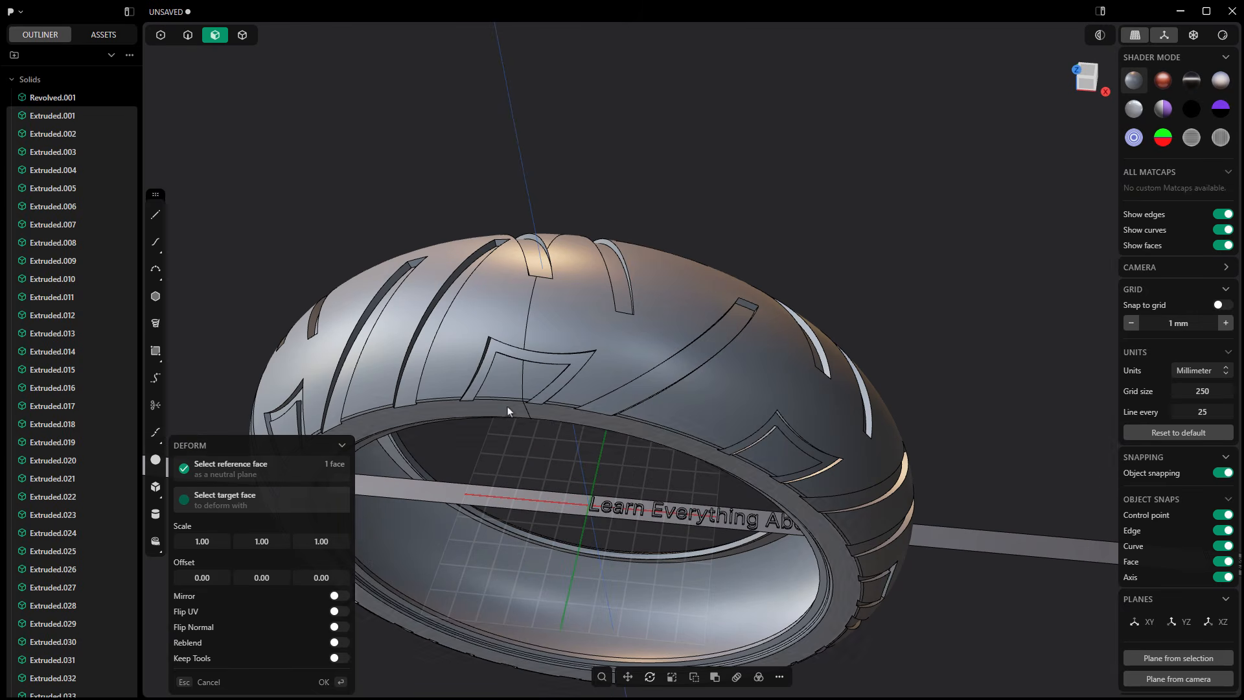
{"action": "left_click", "coordinate": [550, 417]}
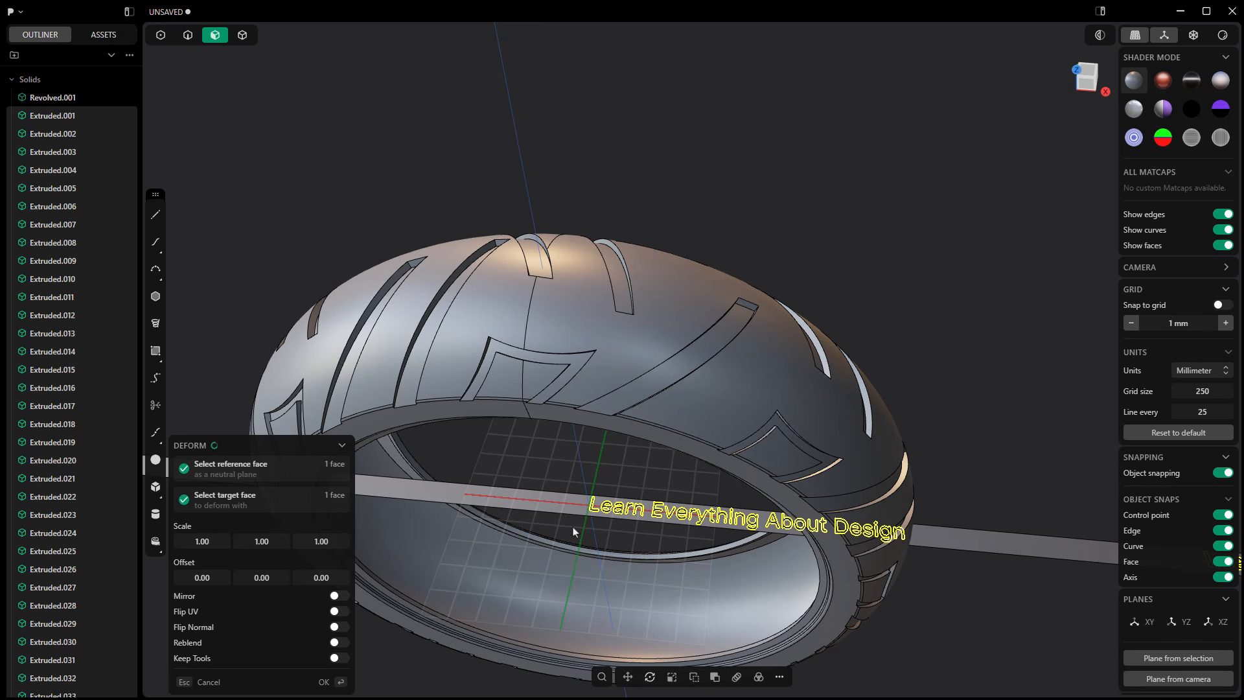
{"action": "middle_click_drag", "start_coordinate": [598, 497], "coordinate": [519, 555]}
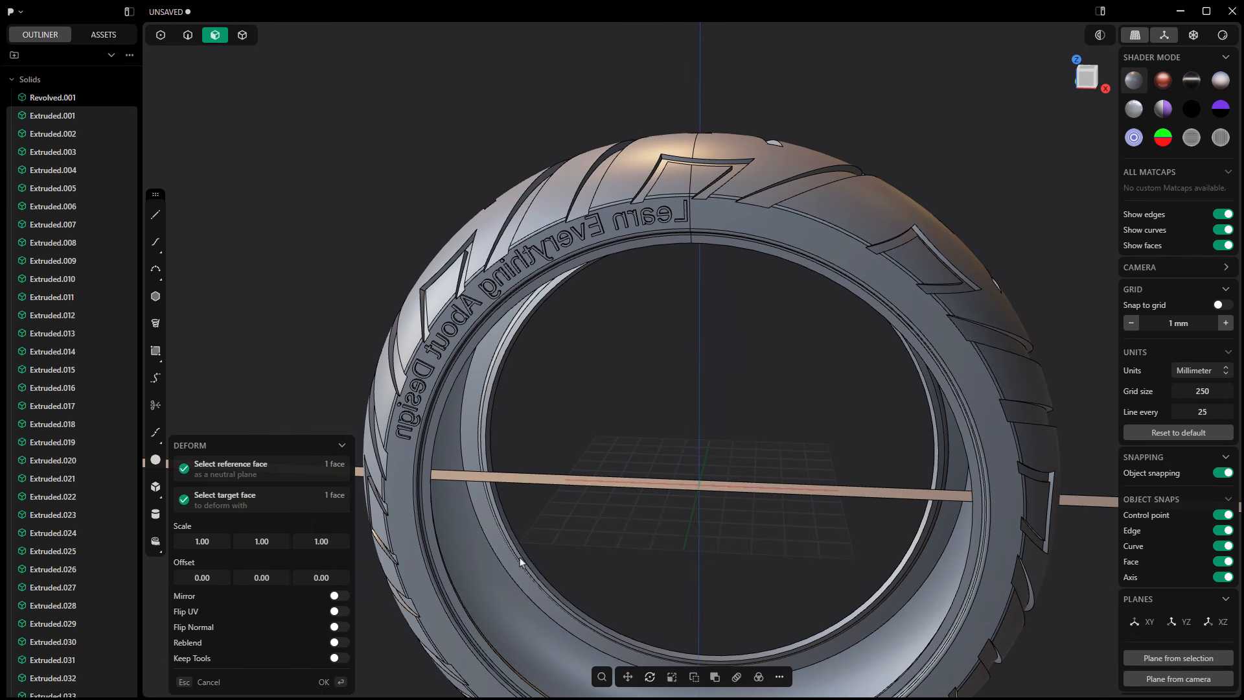
Step: Turn on Mirror for the lettering deformation and complete it on the sidewall
{"action": "left_click", "coordinate": [339, 596]}
{"action": "scroll", "coordinate": [707, 316], "scroll_direction": "down", "scroll_amount": 2}
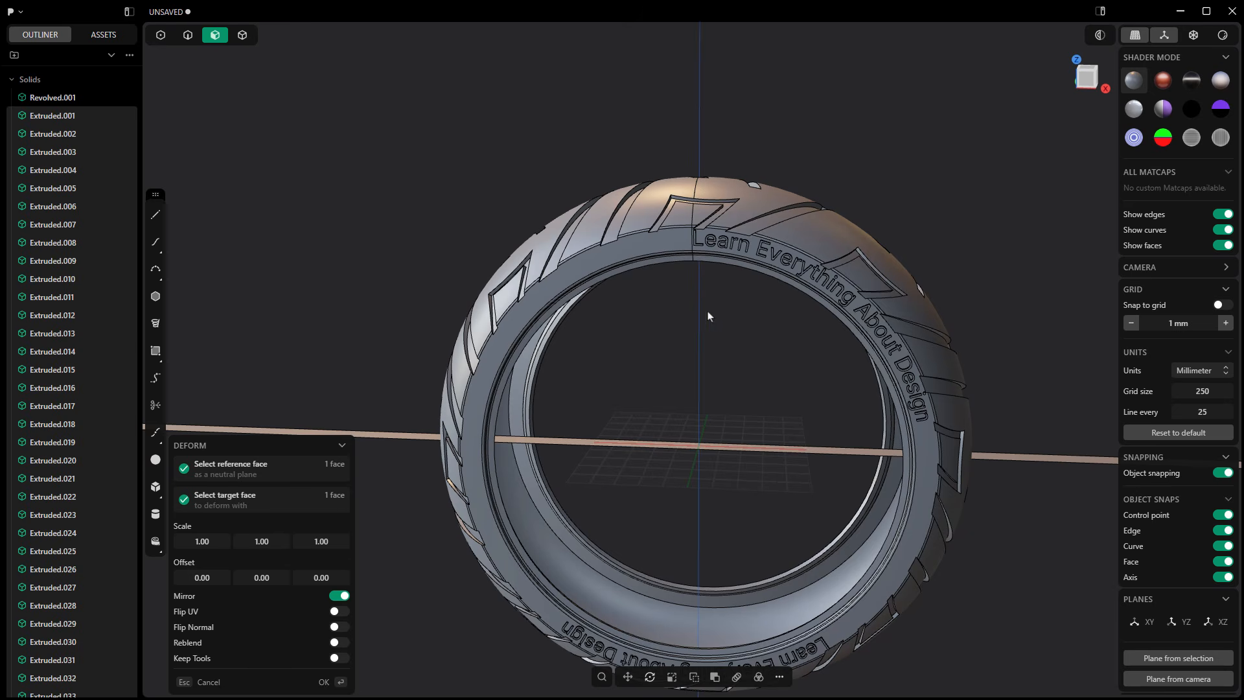
{"action": "scroll", "coordinate": [777, 282], "scroll_direction": "up", "scroll_amount": 3}
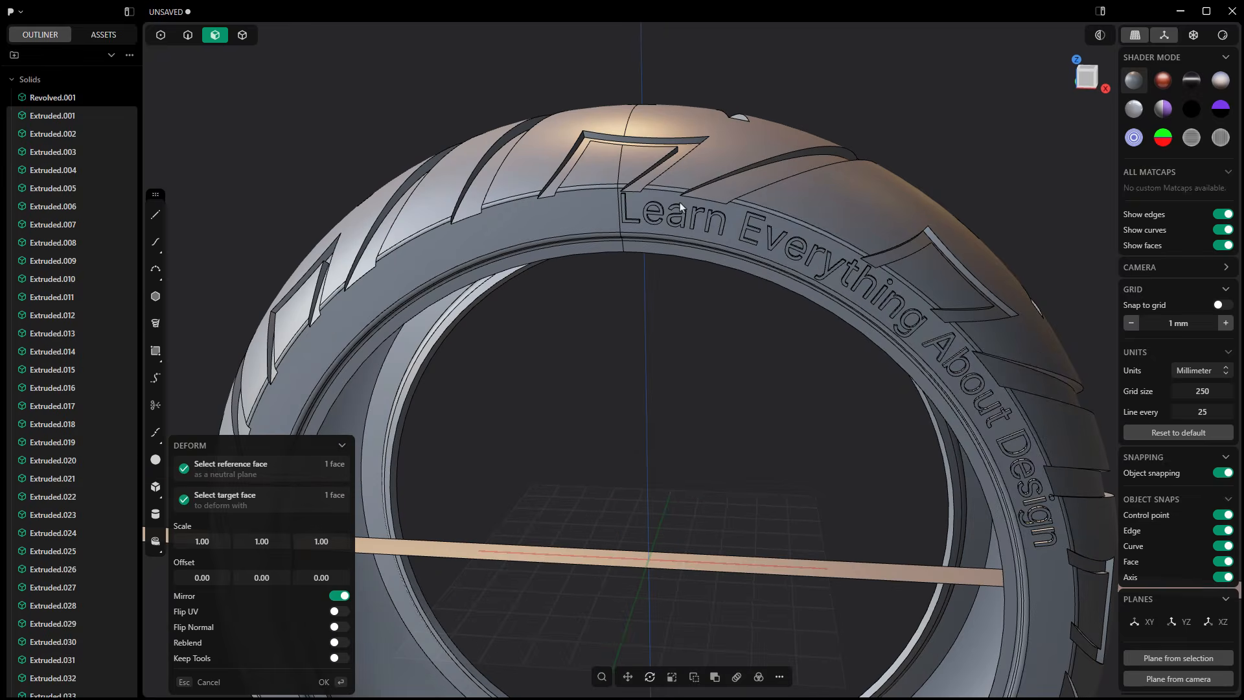
{"action": "middle_click_drag", "start_coordinate": [939, 478], "coordinate": [789, 371]}
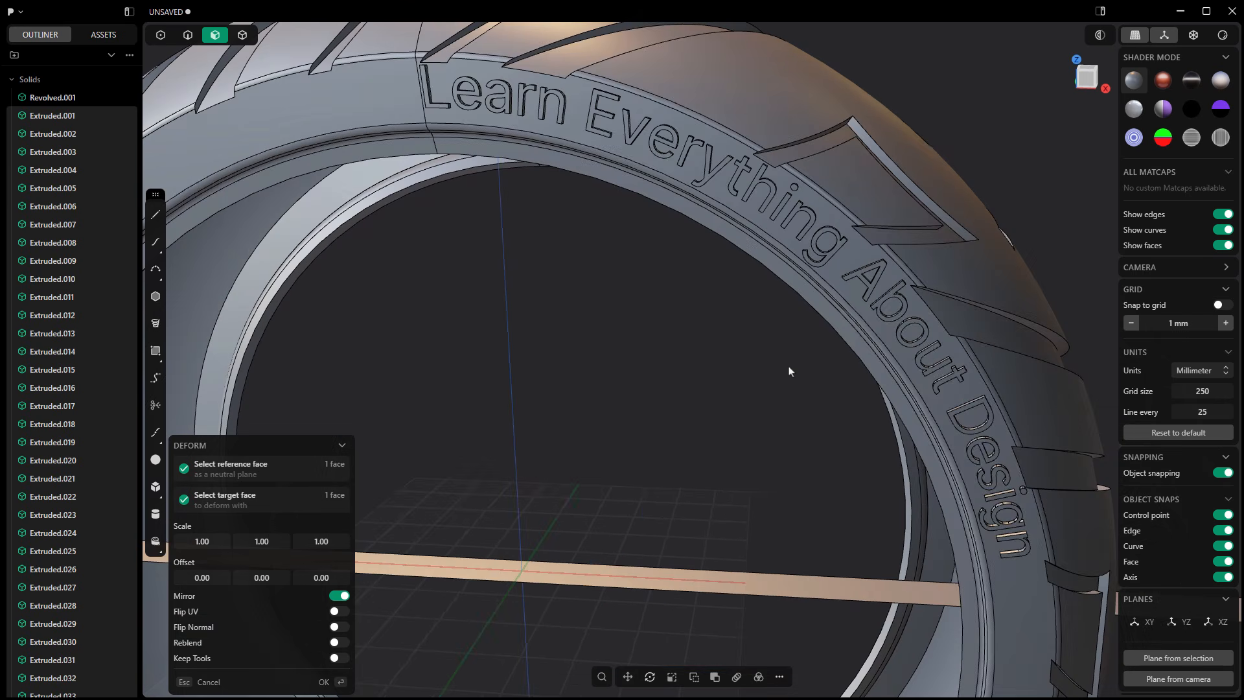
{"action": "scroll", "coordinate": [906, 360], "scroll_direction": "down", "scroll_amount": 4}
{"action": "middle_click_drag", "start_coordinate": [764, 516], "coordinate": [772, 317]}
{"action": "mouse_move", "coordinate": [748, 482]}
{"action": "middle_mouse_down"}
{"action": "mouse_move", "coordinate": [724, 453]}
{"action": "mouse_move", "coordinate": [735, 473]}
{"action": "middle_mouse_up"}
{"action": "scroll", "coordinate": [735, 474], "scroll_direction": "down", "scroll_amount": 4}
{"action": "middle_click_drag", "start_coordinate": [767, 375], "coordinate": [732, 389]}
{"action": "key", "text": "Return"}
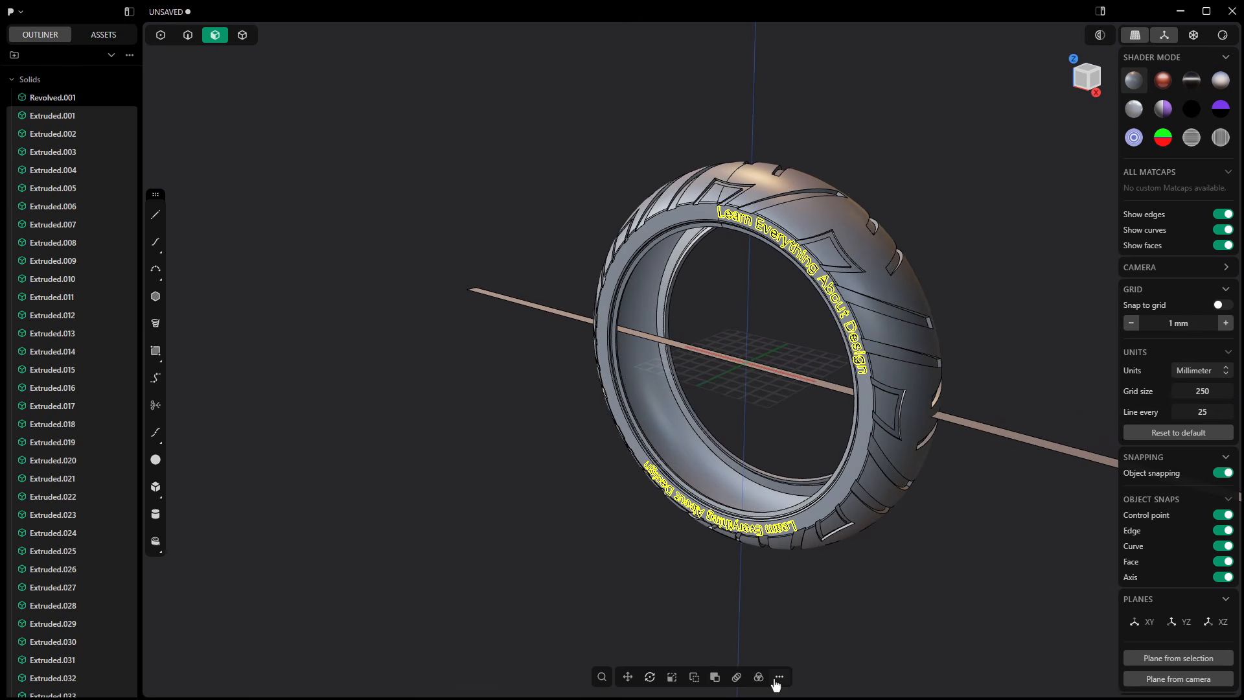
Step: Apply a Boolean union between the selected deformed letters and the tire solid
{"action": "left_click", "coordinate": [779, 677]}
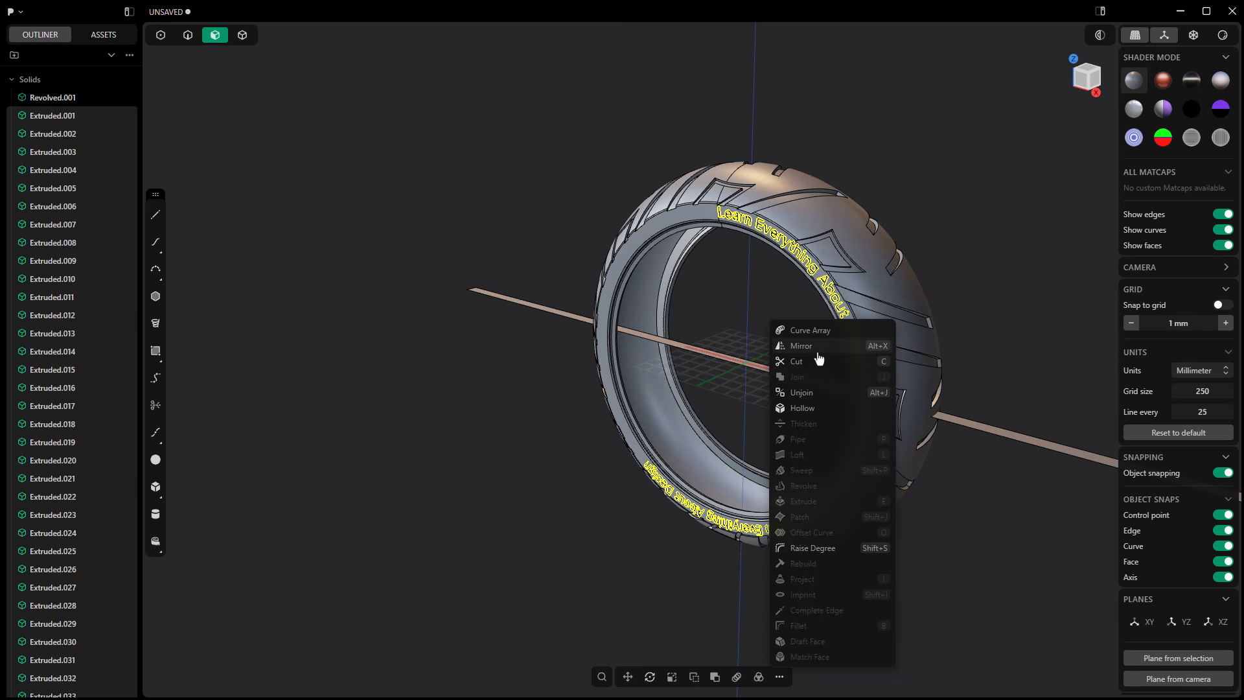
{"action": "left_click", "coordinate": [505, 496]}
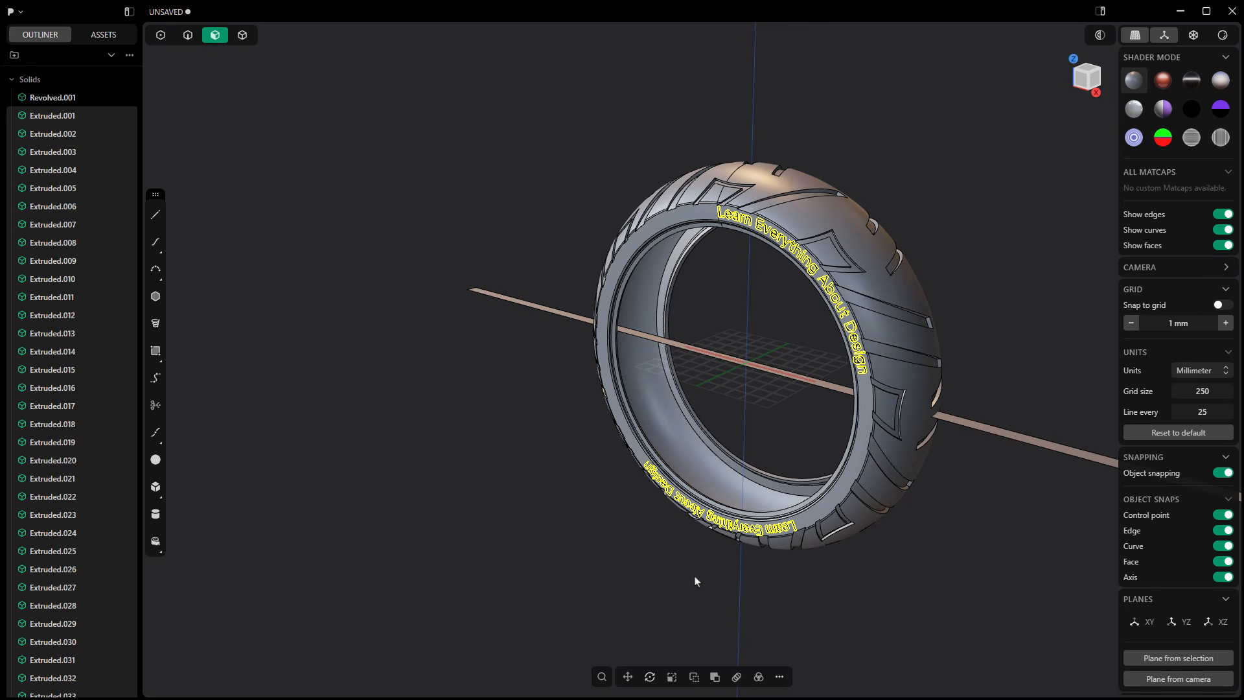
{"action": "left_click", "coordinate": [716, 677]}
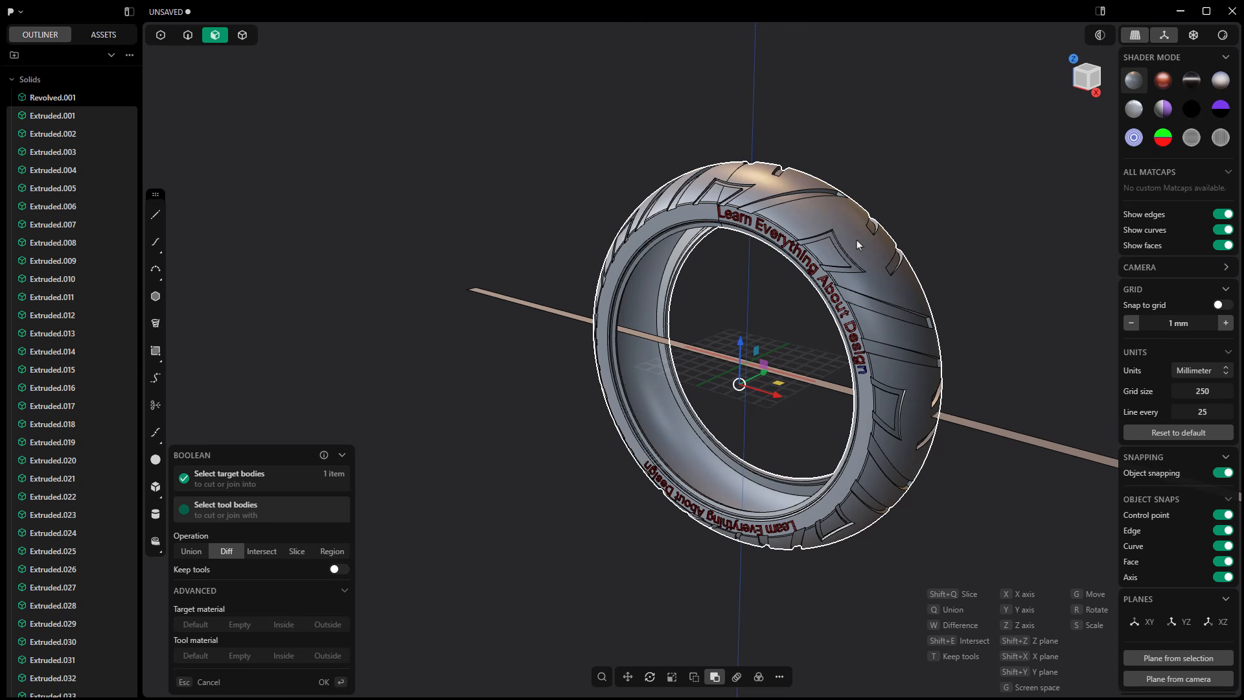
{"action": "left_click", "coordinate": [190, 553]}
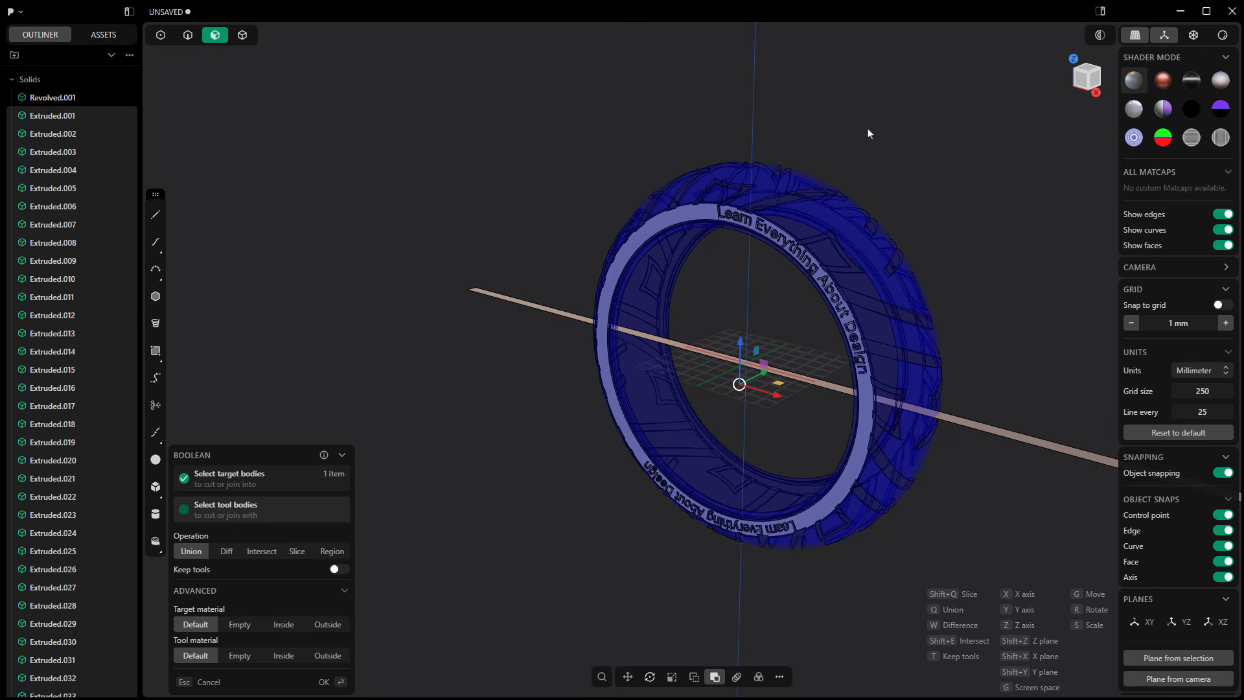
{"action": "key", "text": "Return"}
{"action": "middle_click_drag", "start_coordinate": [735, 455], "coordinate": [719, 384]}
{"action": "left_click", "coordinate": [720, 384]}
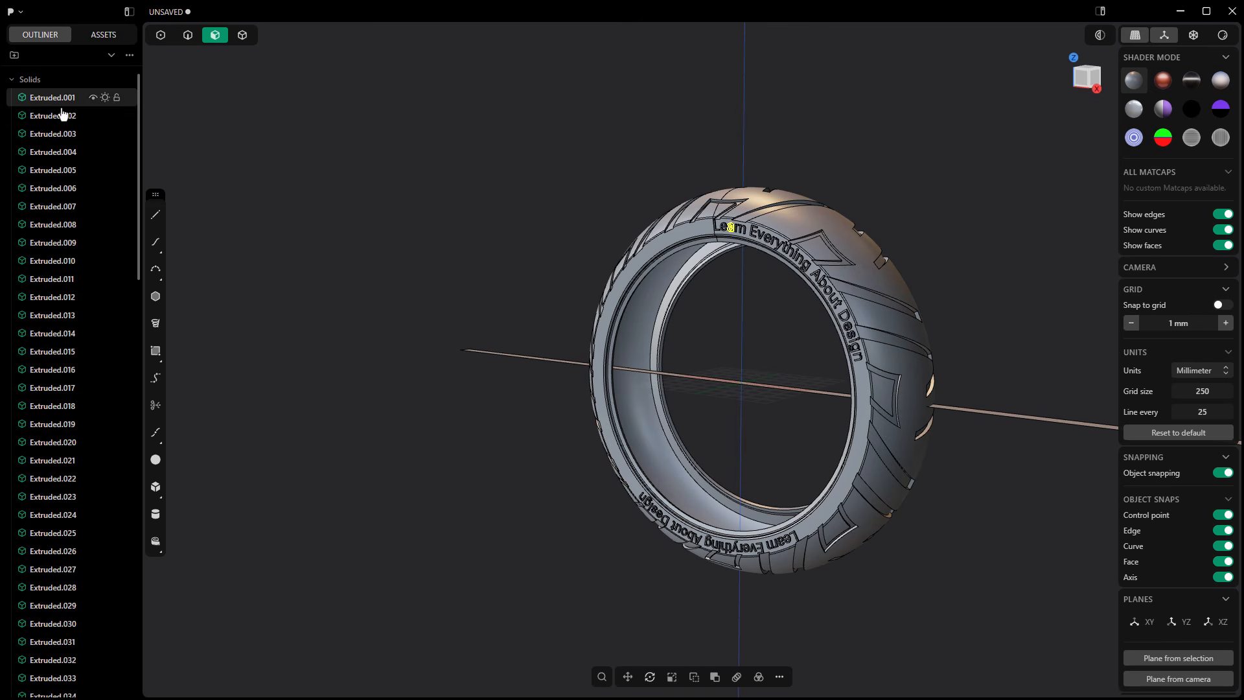
Step: Switch to solid selection and hide the unwrapped sidewall strip, Sheet 80
{"action": "scroll", "coordinate": [74, 382], "scroll_direction": "down", "scroll_amount": 10}
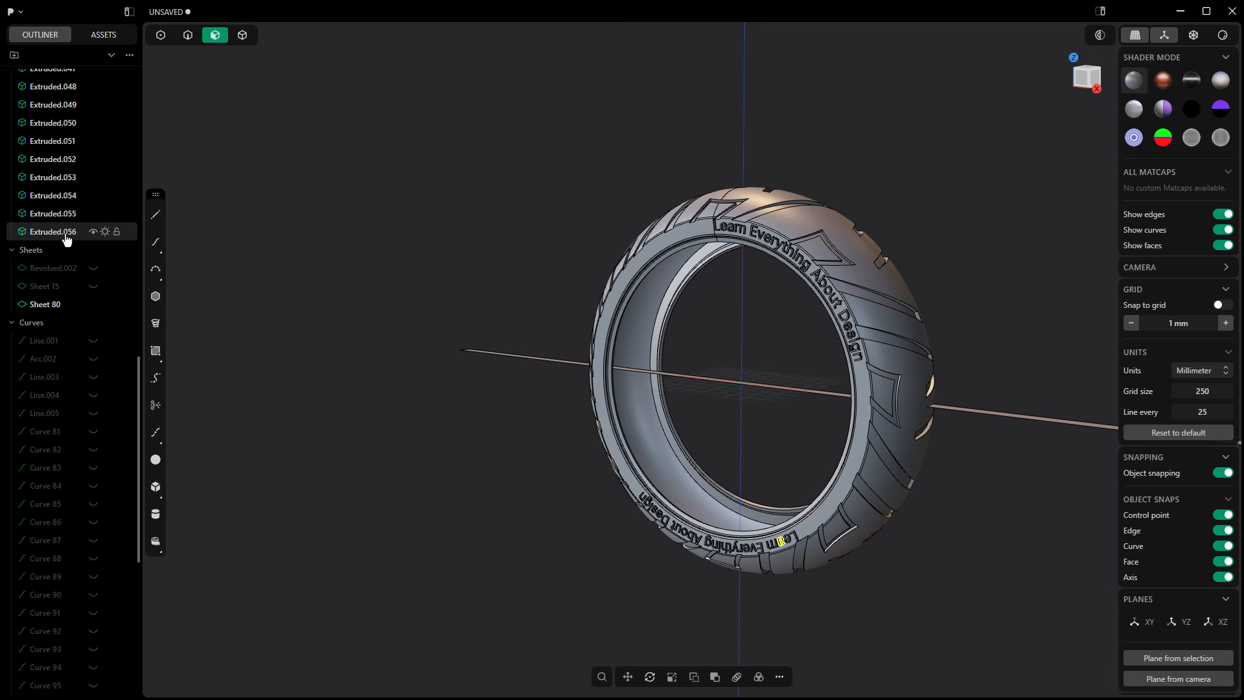
{"action": "scroll", "coordinate": [64, 224], "scroll_direction": "up", "scroll_amount": 3}
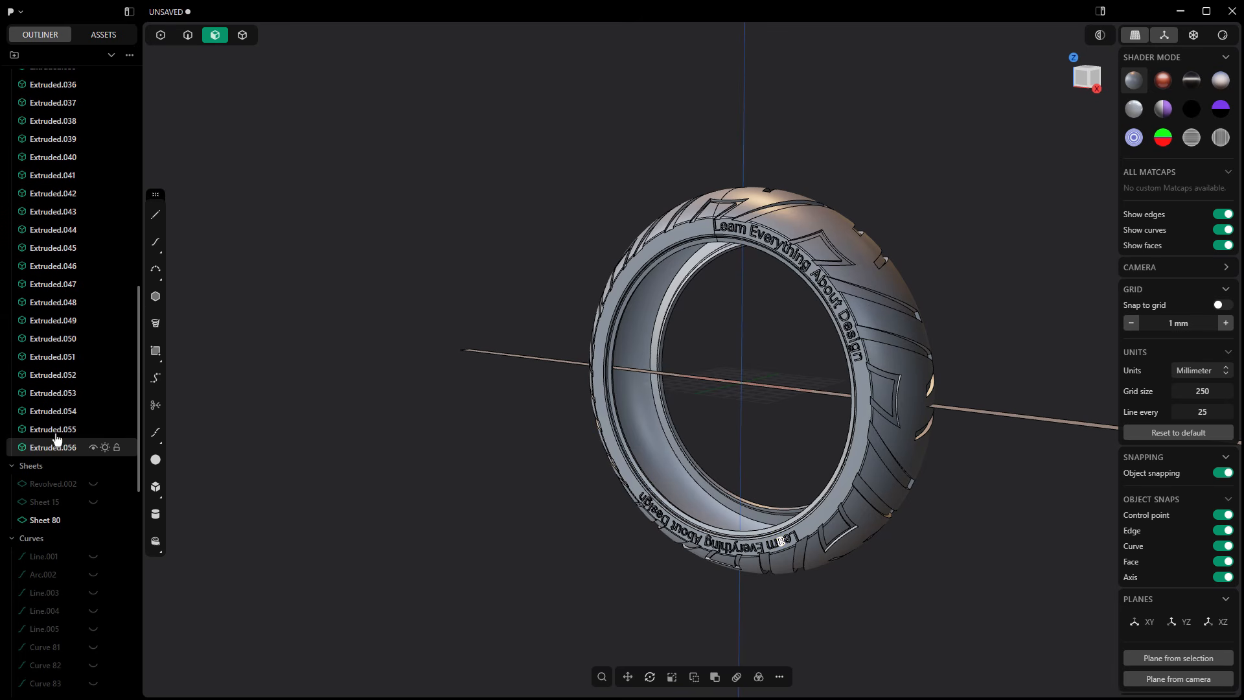
{"action": "left_click", "coordinate": [633, 365]}
{"action": "left_click", "coordinate": [432, 396]}
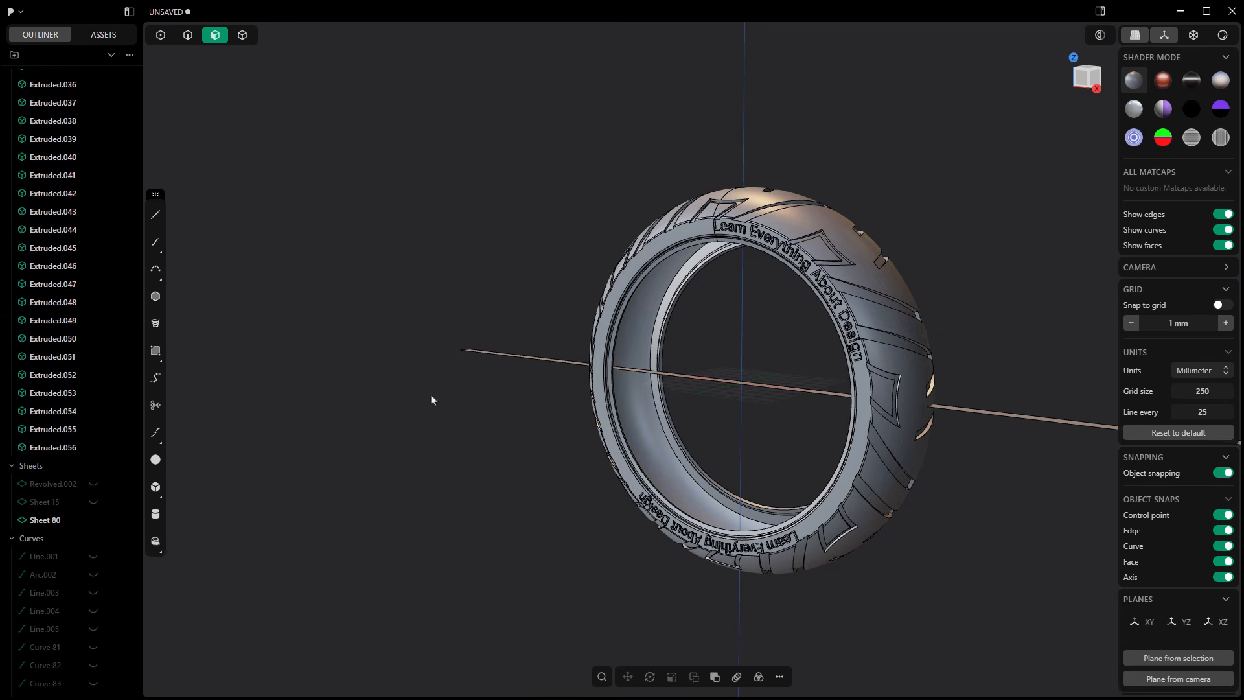
{"action": "left_click", "coordinate": [244, 35]}
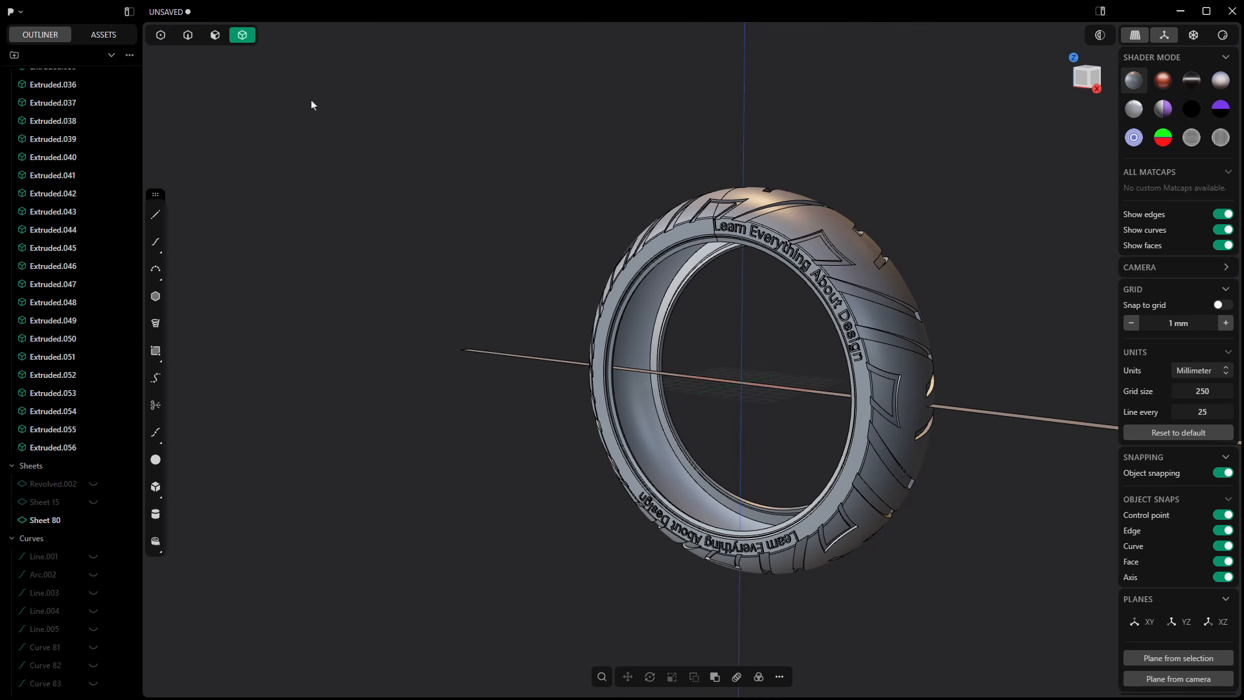
{"action": "left_click", "coordinate": [678, 278]}
{"action": "middle_click_drag", "start_coordinate": [489, 320], "coordinate": [481, 323]}
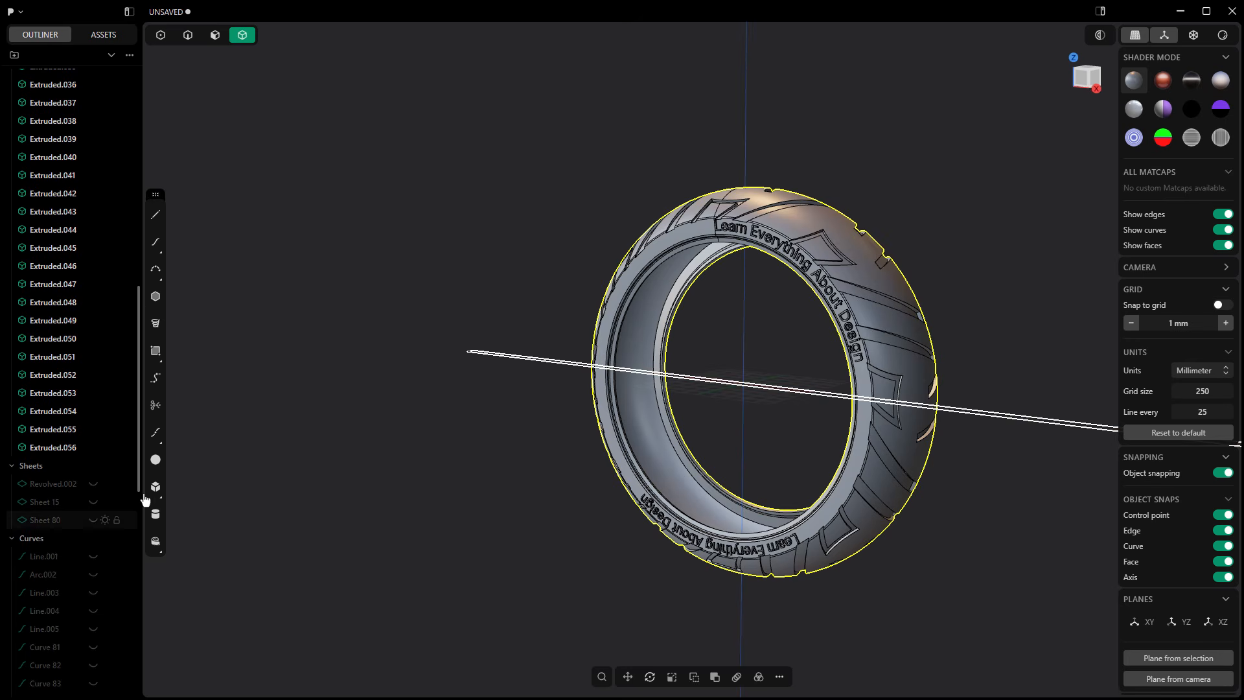
{"action": "left_click", "coordinate": [568, 411]}
{"action": "middle_click_drag", "start_coordinate": [569, 411], "coordinate": [573, 409]}
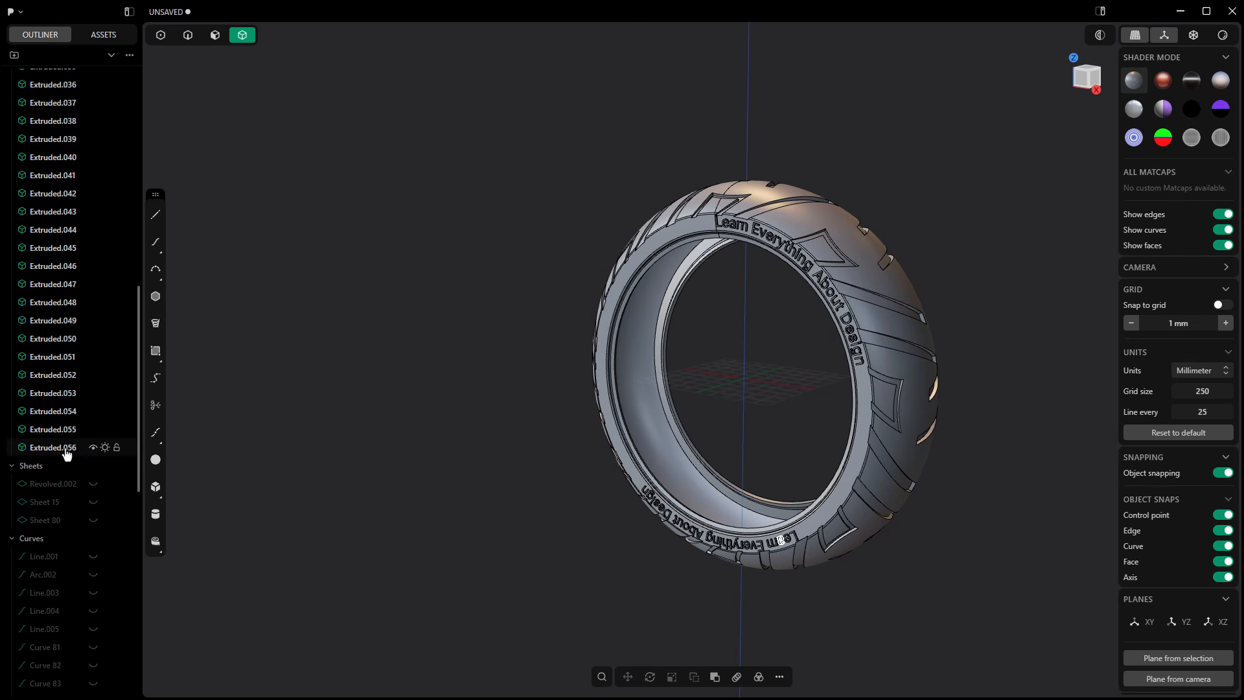
{"action": "left_click", "coordinate": [94, 447]}
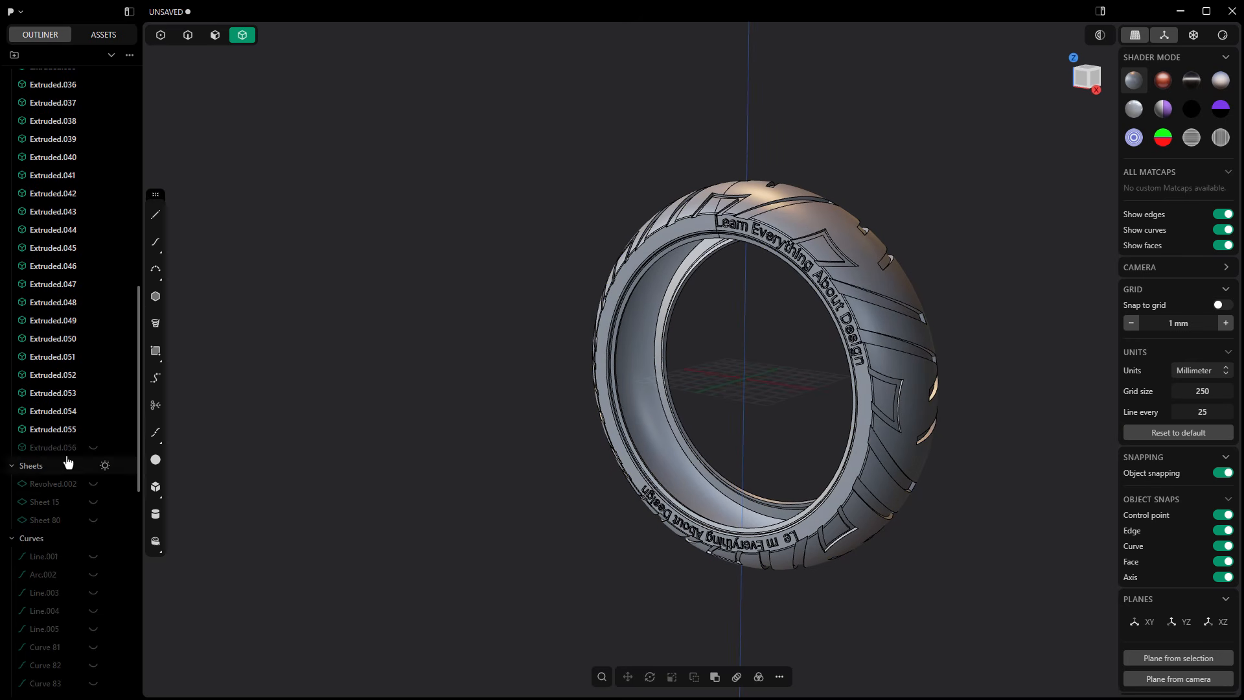
{"action": "left_click", "coordinate": [93, 447]}
{"action": "left_click", "coordinate": [780, 206]}
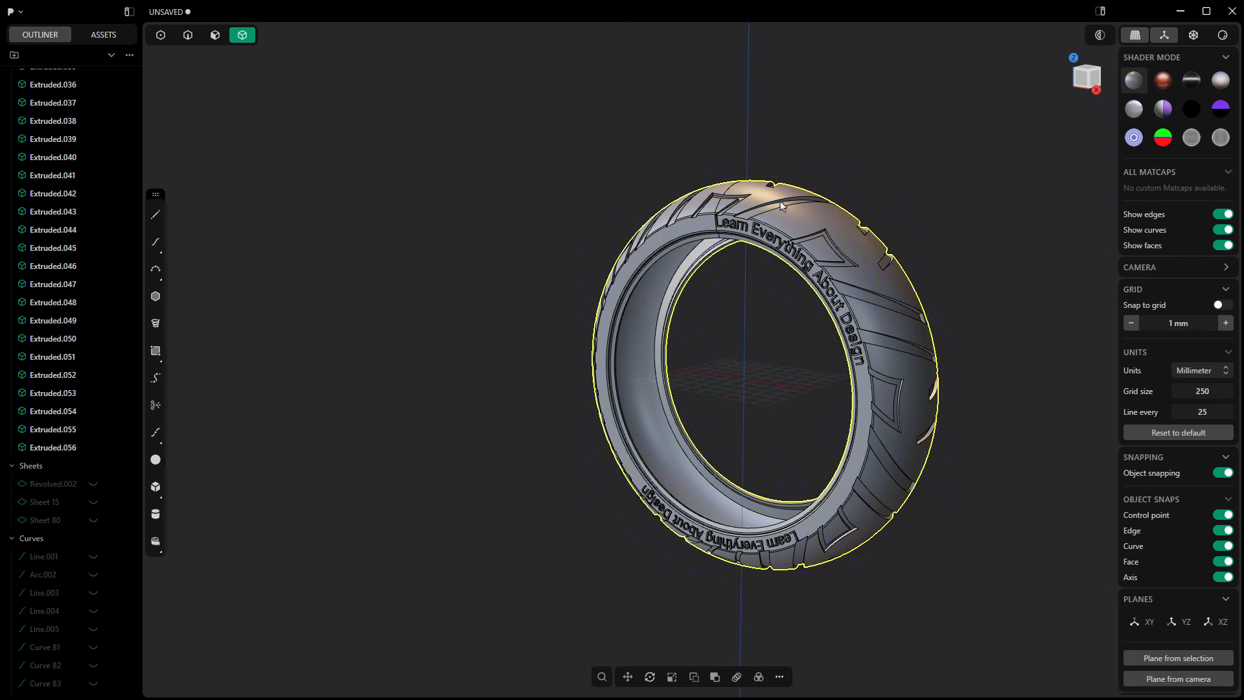
{"action": "left_click", "coordinate": [715, 676]}
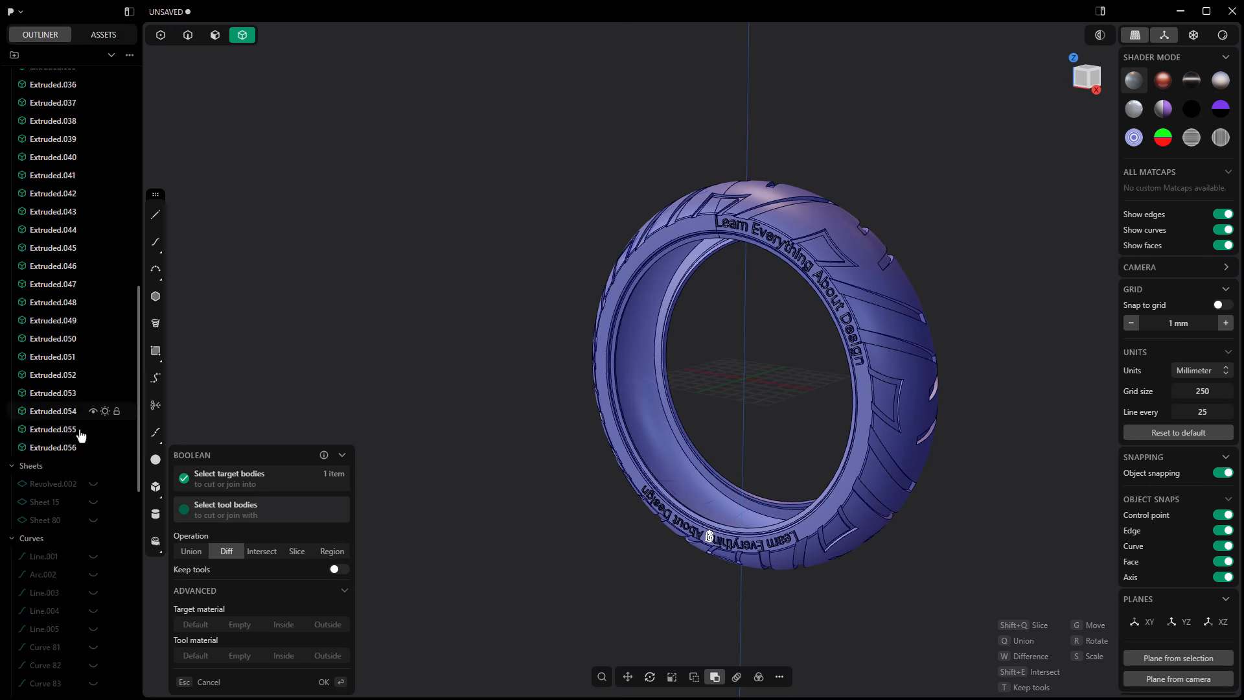
{"action": "scroll", "coordinate": [84, 357], "scroll_direction": "up", "scroll_amount": 12}
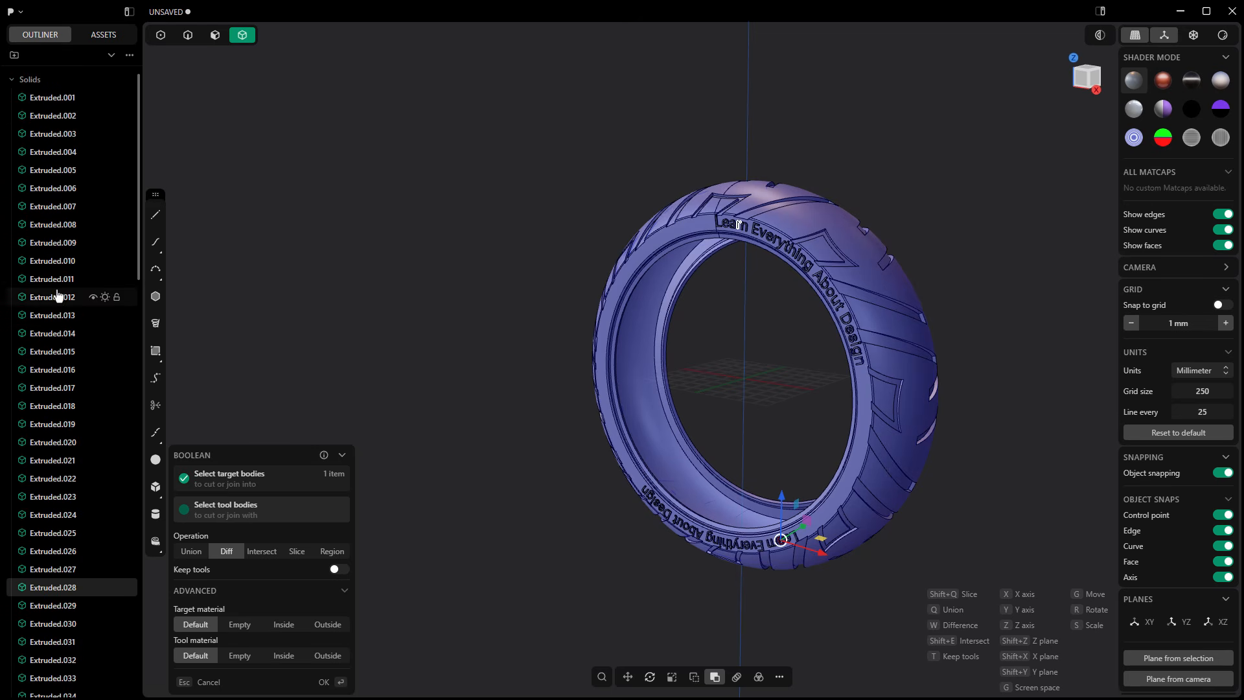
{"action": "left_click", "coordinate": [55, 100]}
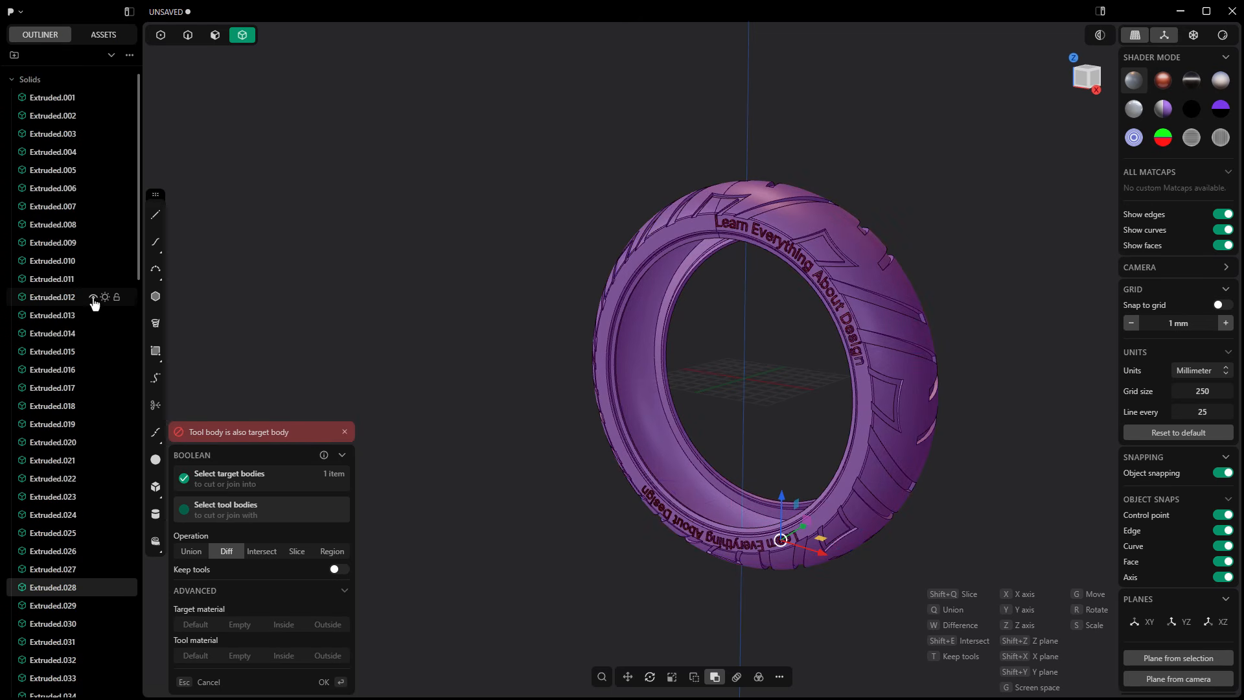
{"action": "key", "text": "Escape"}
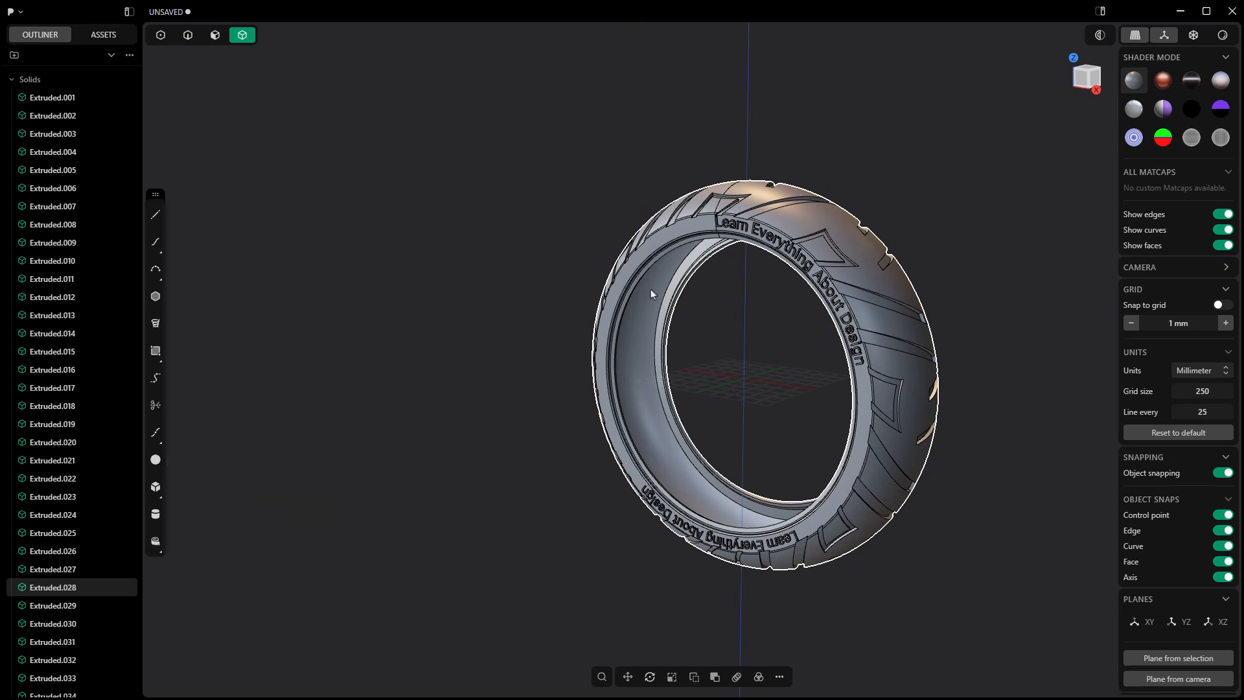
{"action": "key", "text": "Escape"}
Step: Union the tire solid with the upper lettering solids, Extruded.001 to Extruded.027, using Boolean
{"action": "left_click", "coordinate": [656, 329]}
{"action": "left_click", "coordinate": [714, 676]}
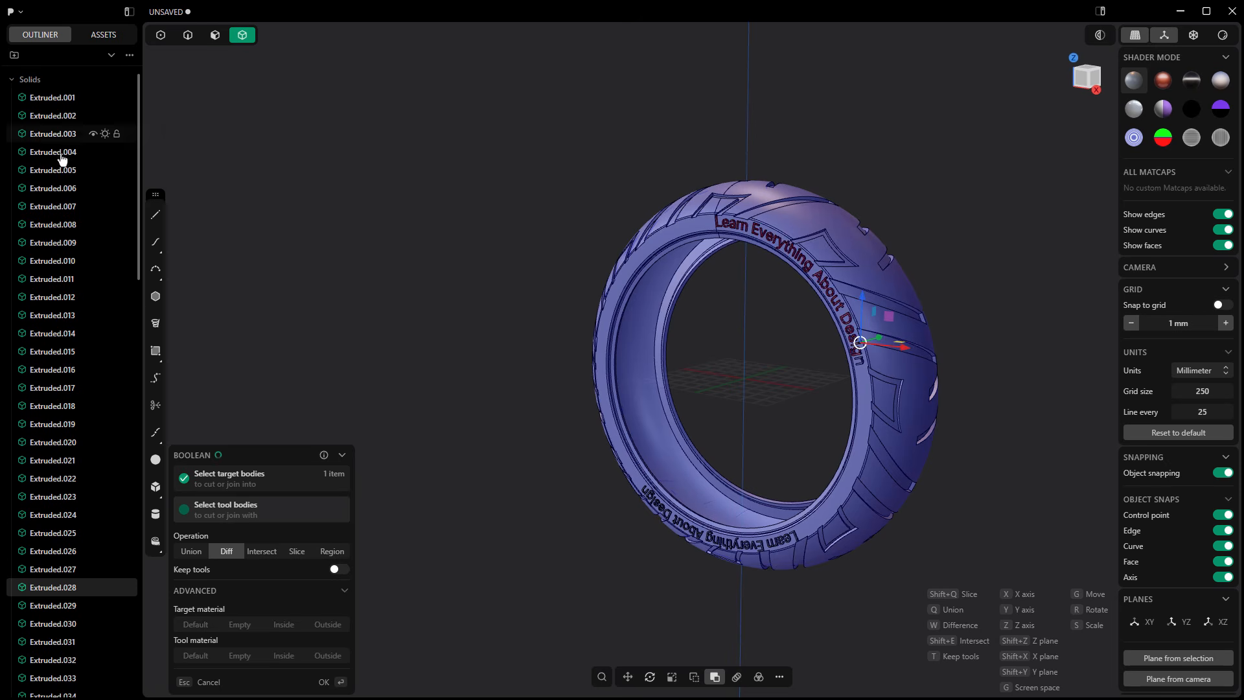
{"action": "scroll", "coordinate": [65, 272], "scroll_direction": "down", "scroll_amount": 3}
{"action": "scroll", "coordinate": [65, 273], "scroll_direction": "down", "scroll_amount": 2}
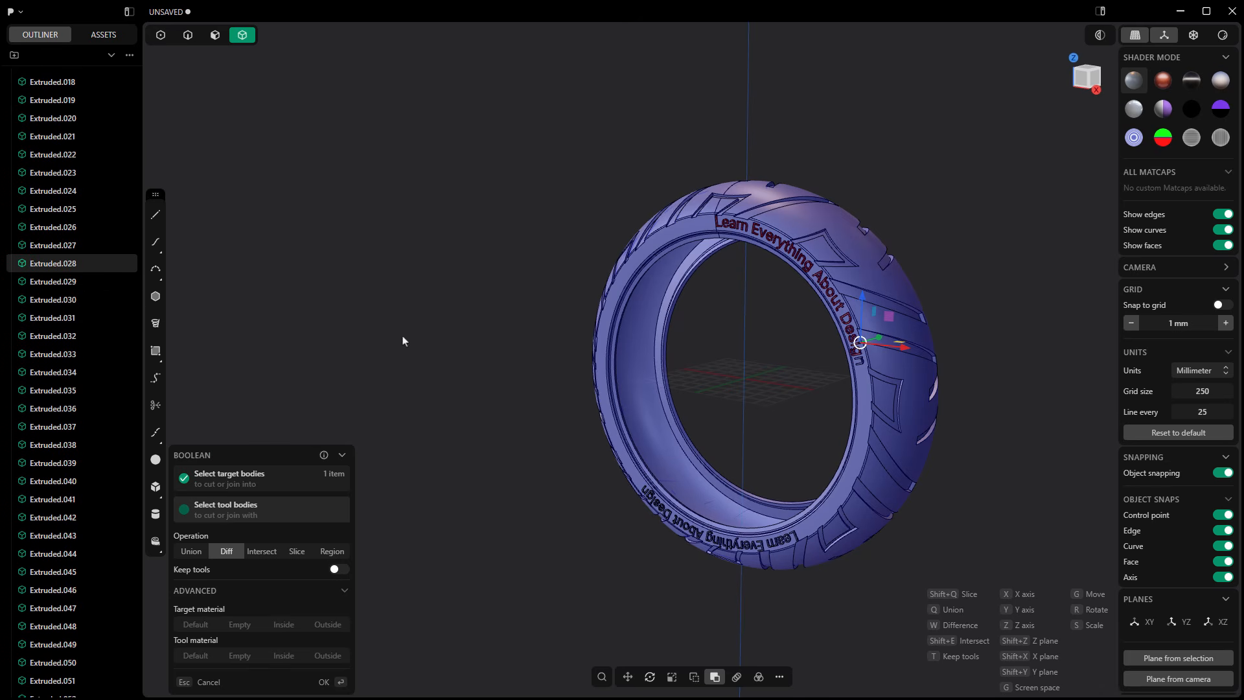
{"action": "left_click", "coordinate": [194, 552]}
{"action": "key", "text": "Return"}
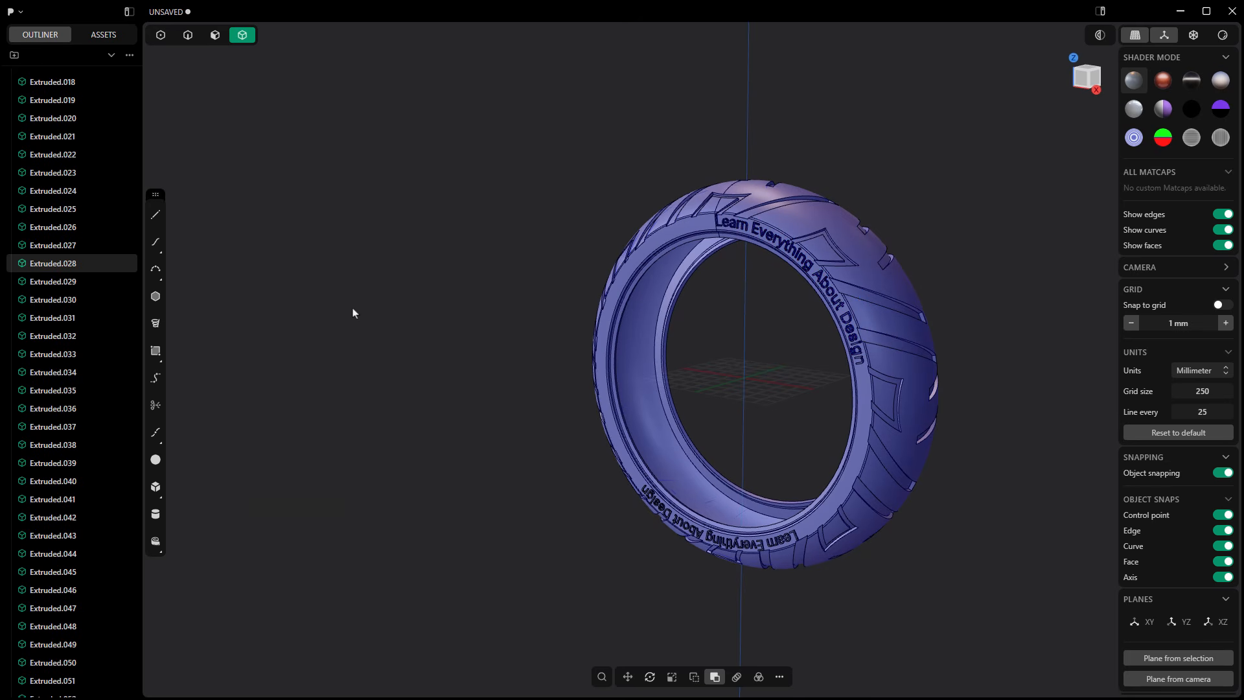
Step: Union the tire solid, Extruded.028, with the remaining lower lettering solids, Extruded.029 to Extruded.056
{"action": "scroll", "coordinate": [64, 180], "scroll_direction": "up", "scroll_amount": 5}
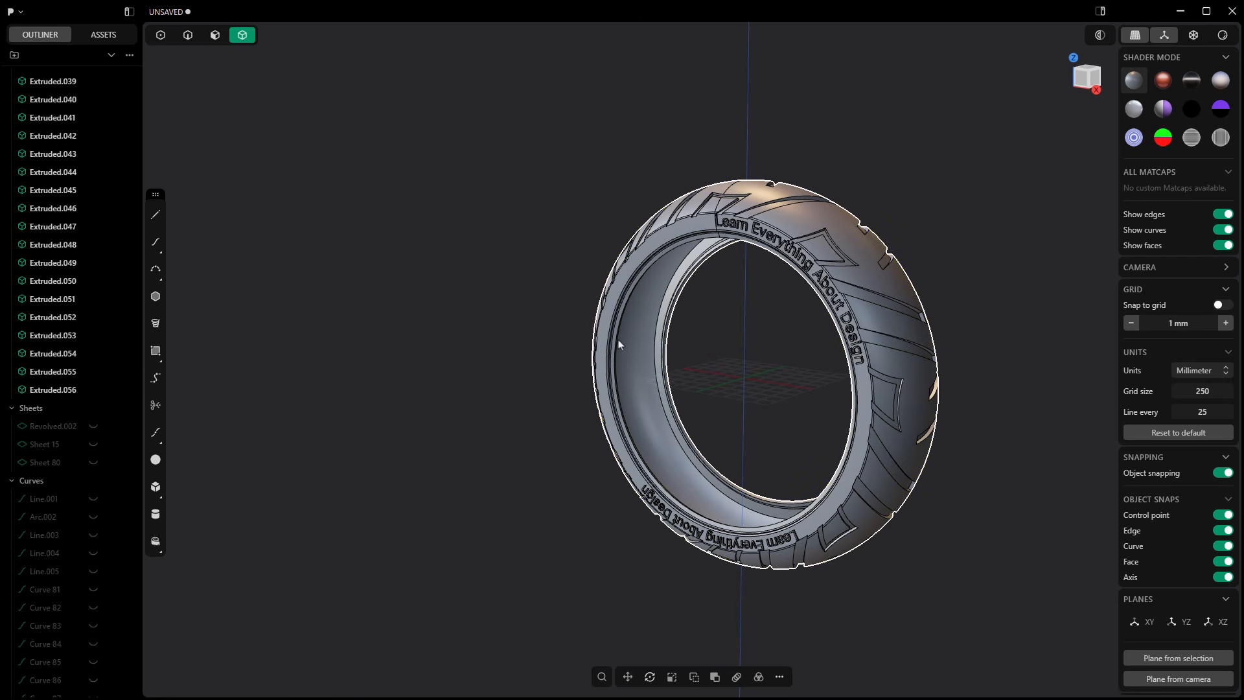
{"action": "left_click", "coordinate": [590, 353]}
{"action": "scroll", "coordinate": [86, 389], "scroll_direction": "up", "scroll_amount": 4}
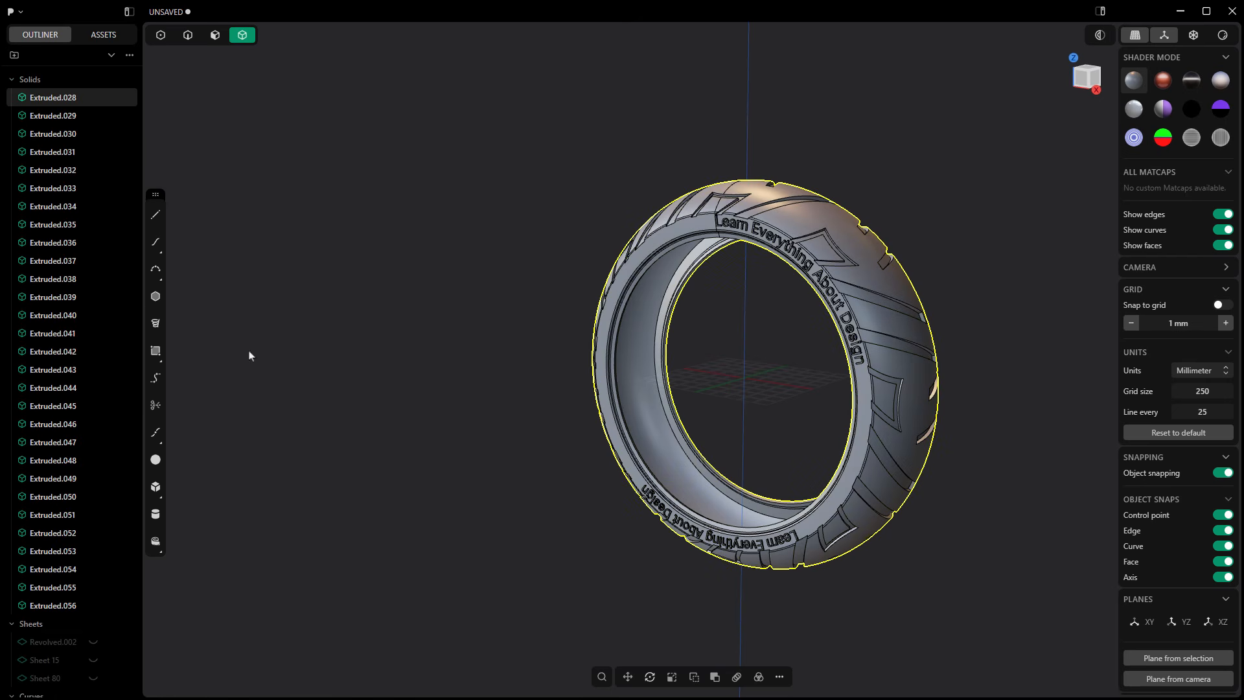
{"action": "left_click", "coordinate": [361, 338]}
{"action": "left_click", "coordinate": [93, 98]}
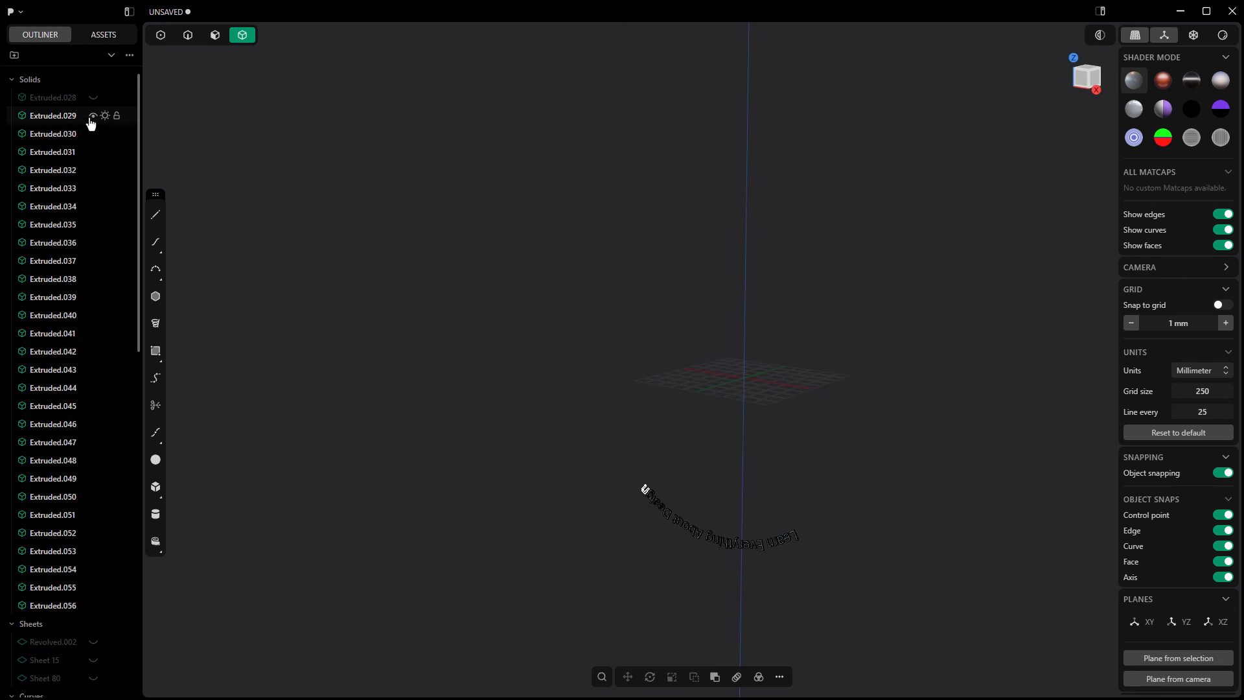
{"action": "left_click", "coordinate": [93, 98]}
{"action": "left_click", "coordinate": [55, 101]}
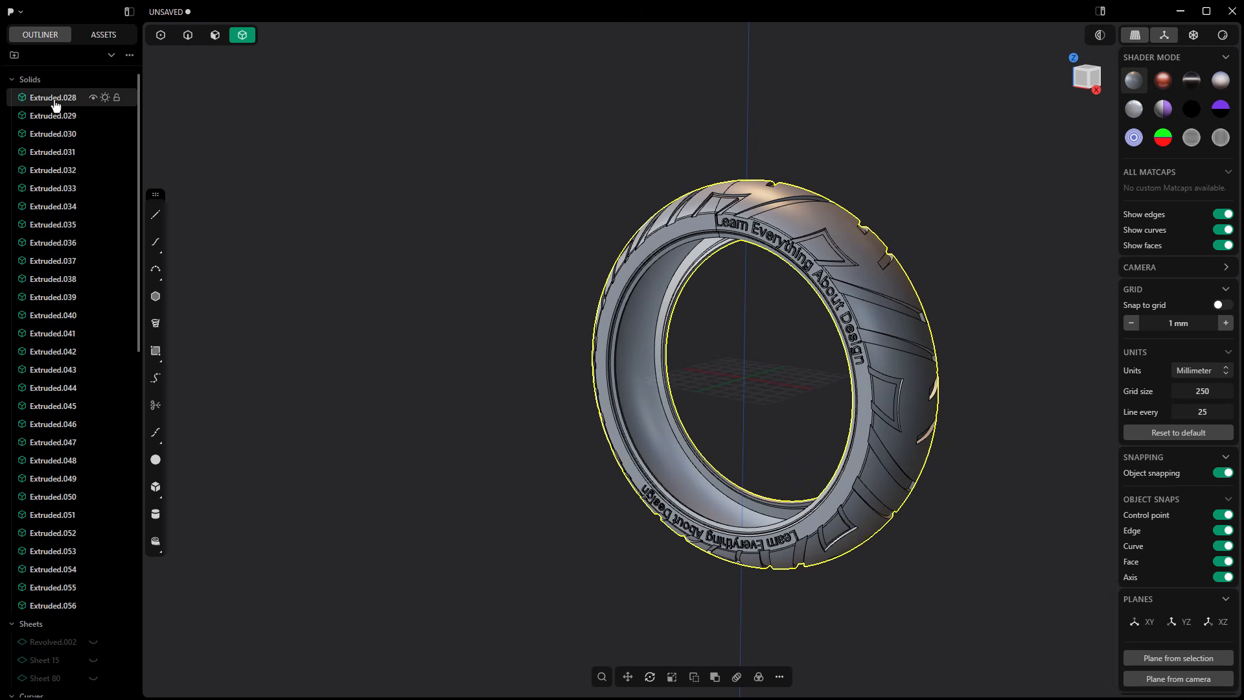
{"action": "left_click", "coordinate": [715, 677]}
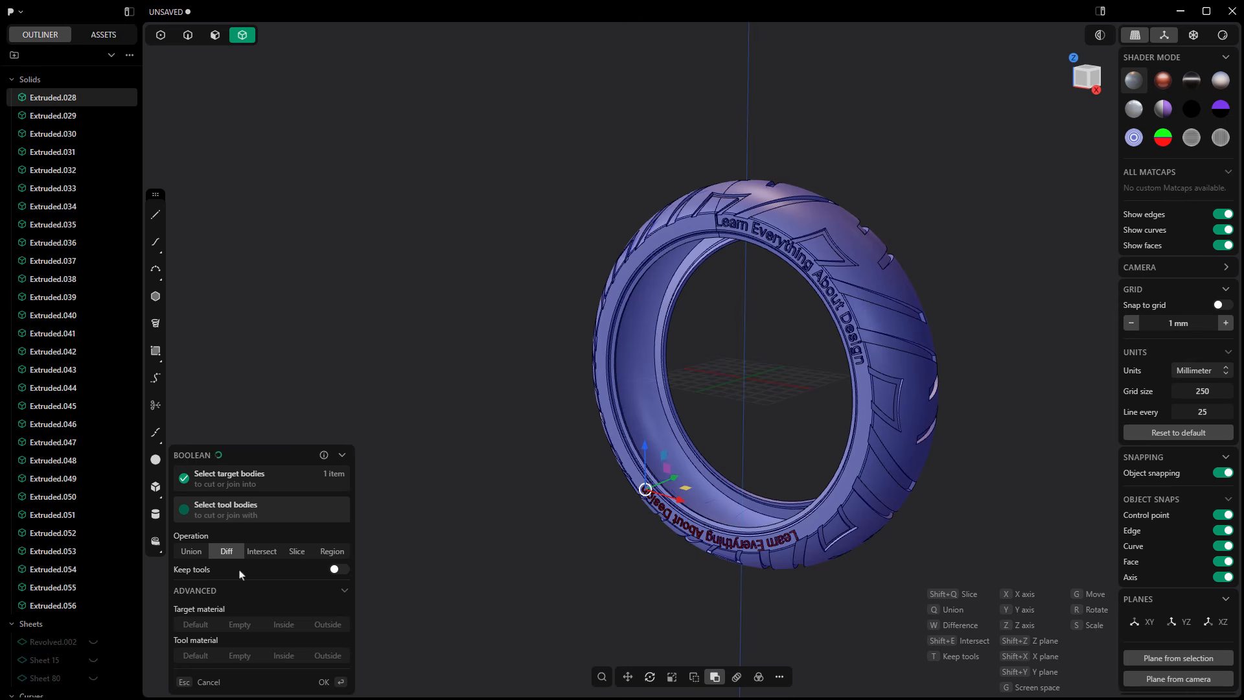
{"action": "left_click", "coordinate": [189, 553]}
{"action": "key", "text": "Return"}
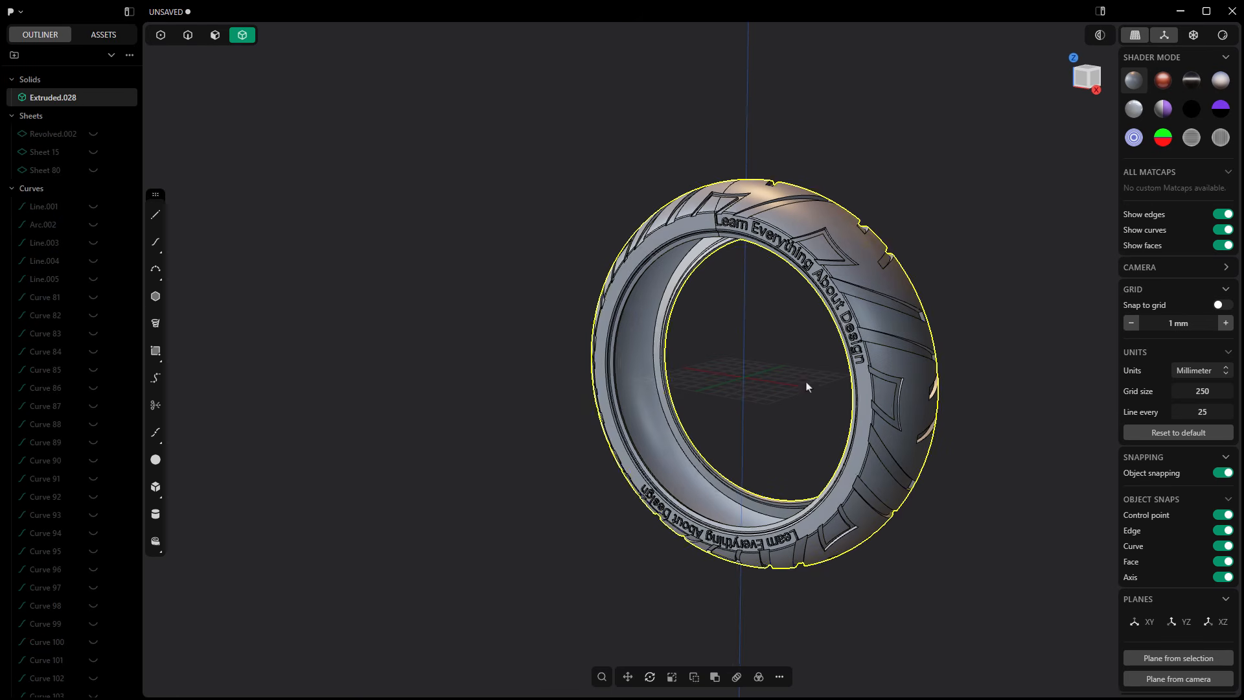
Step: Assign the Rubber material from the asset library to the united tire solid and select the tire
{"action": "mouse_move", "coordinate": [807, 387]}
{"action": "middle_mouse_down"}
{"action": "mouse_move", "coordinate": [825, 364]}
{"action": "mouse_move", "coordinate": [813, 408]}
{"action": "mouse_move", "coordinate": [807, 386]}
{"action": "middle_mouse_up"}
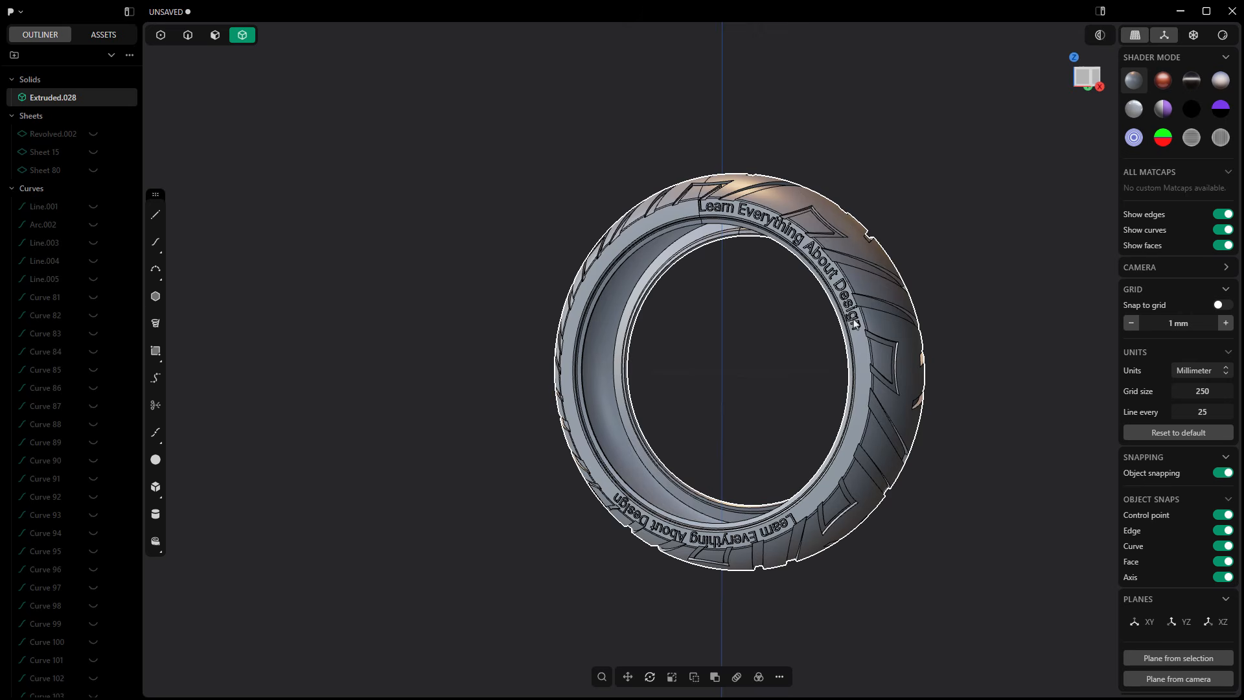
{"action": "mouse_move", "coordinate": [854, 323]}
{"action": "middle_mouse_down"}
{"action": "mouse_move", "coordinate": [828, 325]}
{"action": "mouse_move", "coordinate": [841, 334]}
{"action": "middle_mouse_up"}
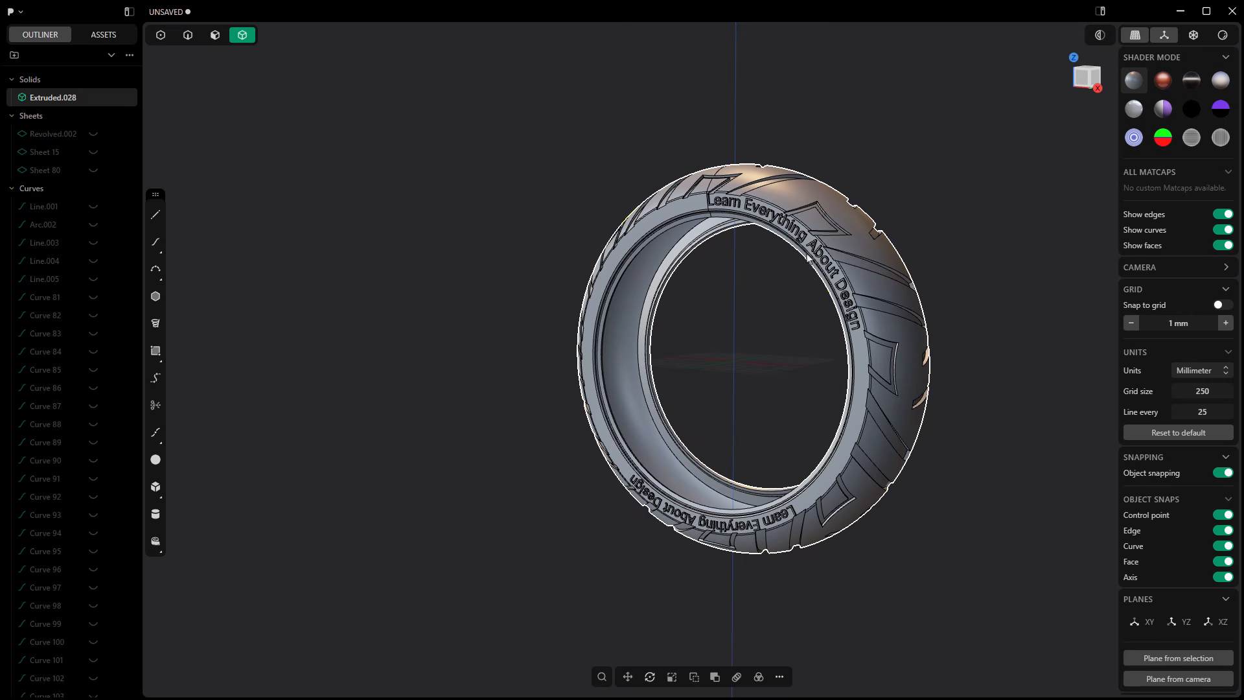
{"action": "middle_click_drag", "start_coordinate": [744, 405], "coordinate": [671, 214]}
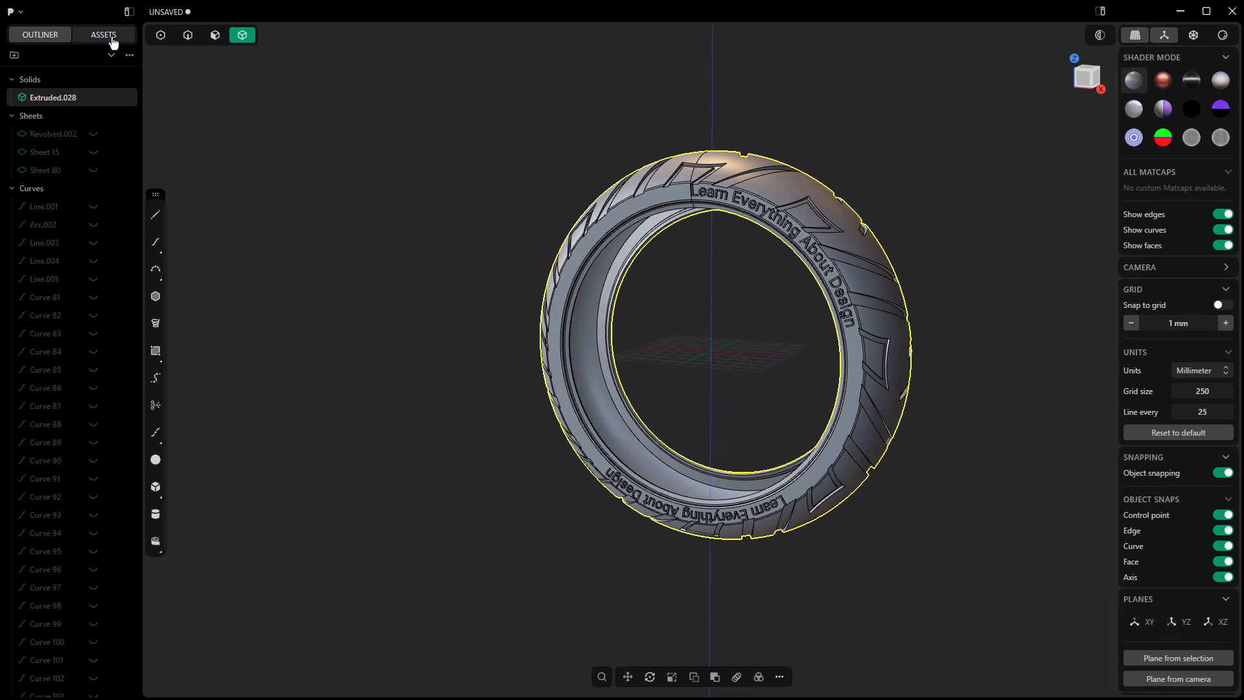
{"action": "left_click", "coordinate": [111, 38]}
{"action": "scroll", "coordinate": [77, 401], "scroll_direction": "down", "scroll_amount": 3}
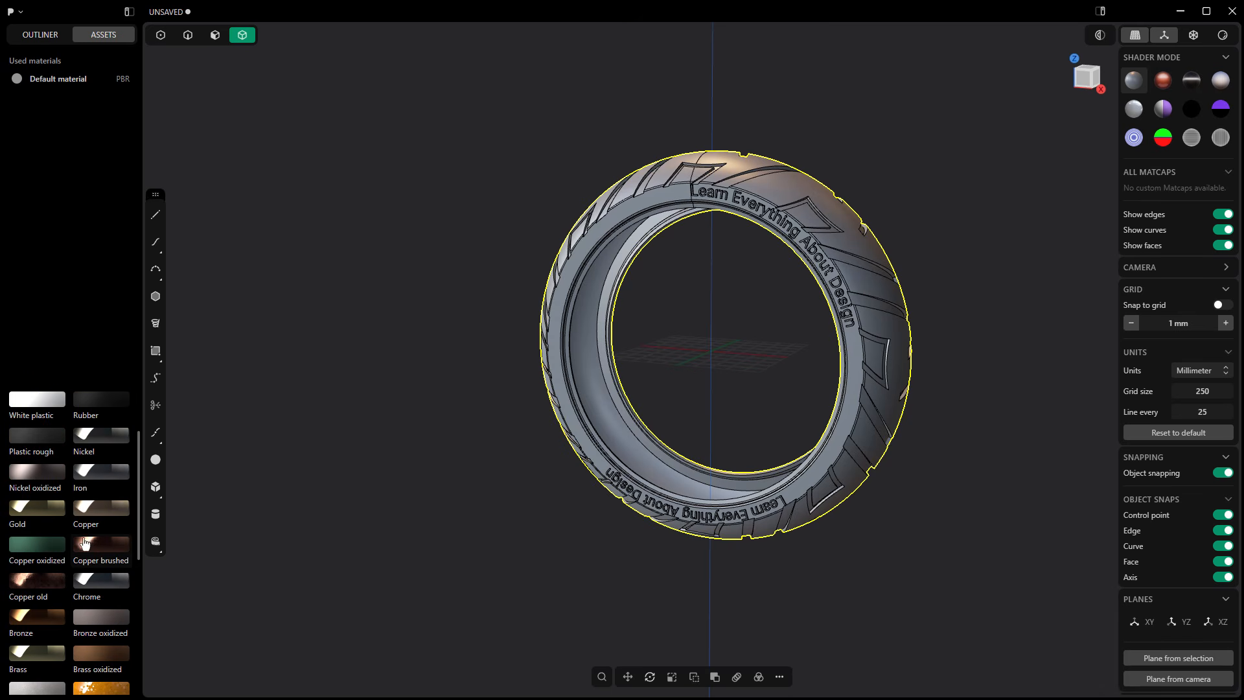
{"action": "scroll", "coordinate": [85, 544], "scroll_direction": "up", "scroll_amount": 3}
{"action": "left_click_drag", "start_coordinate": [98, 513], "coordinate": [607, 317]}
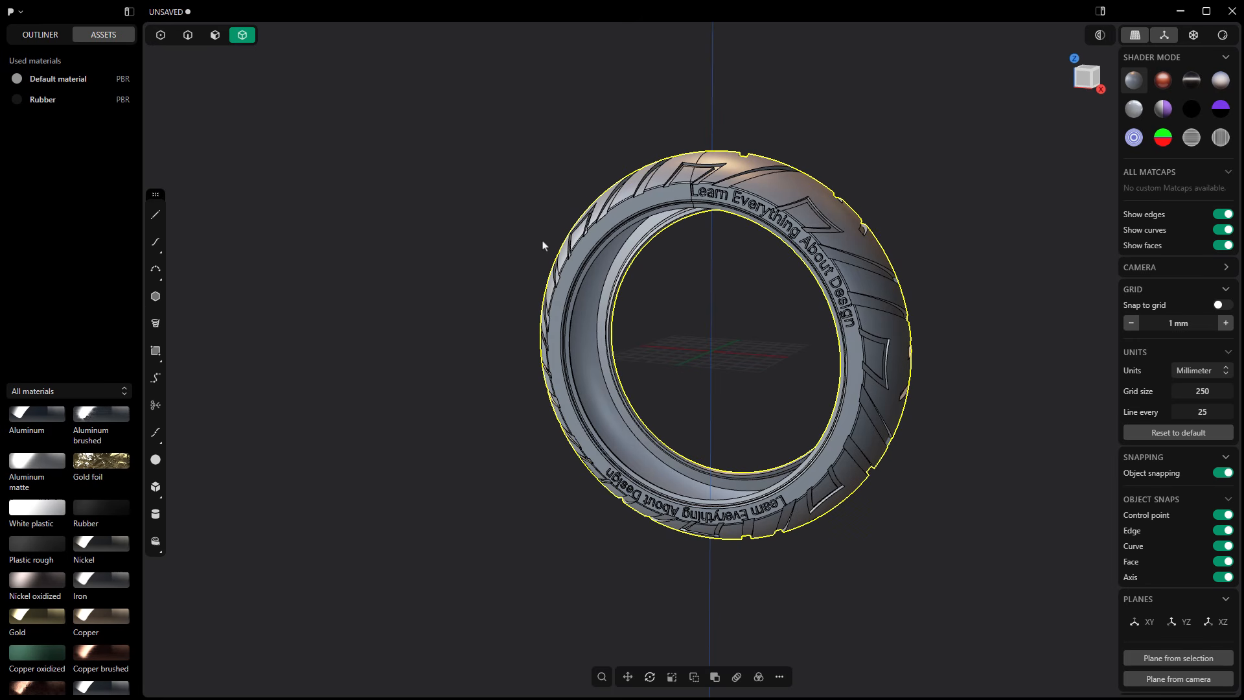
{"action": "left_click", "coordinate": [662, 216]}
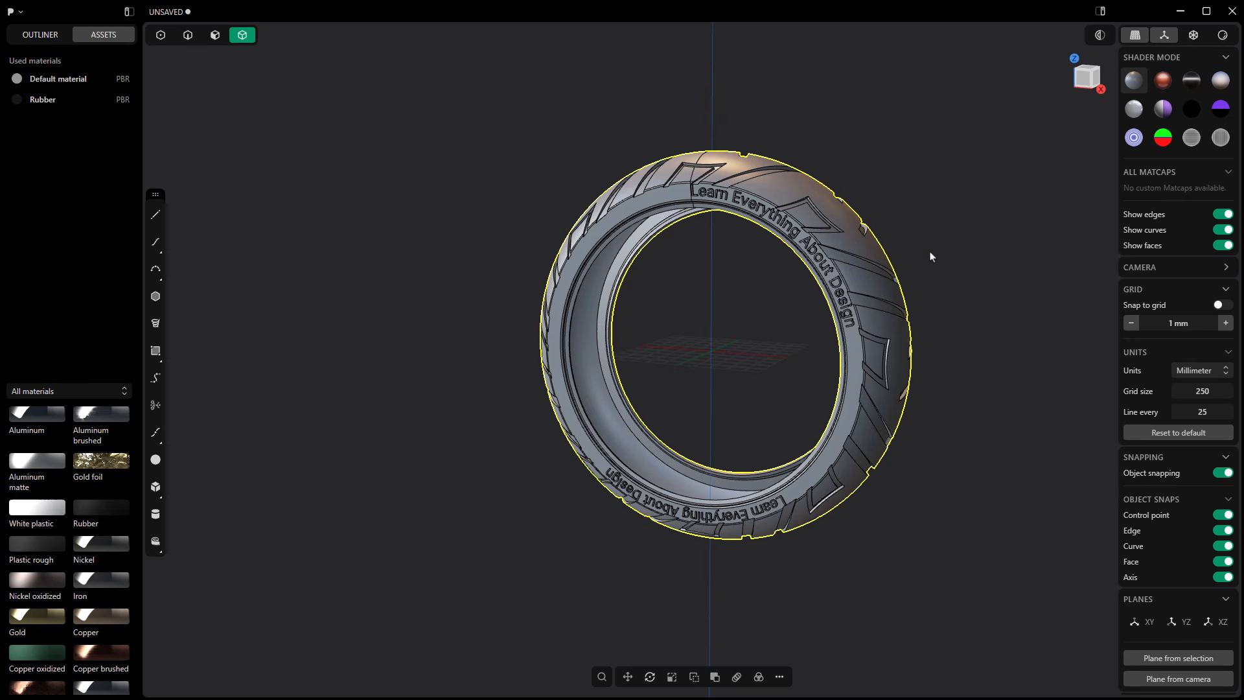
Step: Switch the viewport to Render mode and examine the rubber tire up close from another side
{"action": "left_click", "coordinate": [1223, 36]}
{"action": "left_click_drag", "start_coordinate": [1013, 261], "coordinate": [1008, 263]}
{"action": "middle_click_drag", "start_coordinate": [965, 277], "coordinate": [921, 285]}
{"action": "scroll", "coordinate": [802, 324], "scroll_direction": "up", "scroll_amount": 3}
{"action": "middle_click_drag", "start_coordinate": [802, 327], "coordinate": [763, 292]}
{"action": "scroll", "coordinate": [891, 216], "scroll_direction": "up", "scroll_amount": 3}
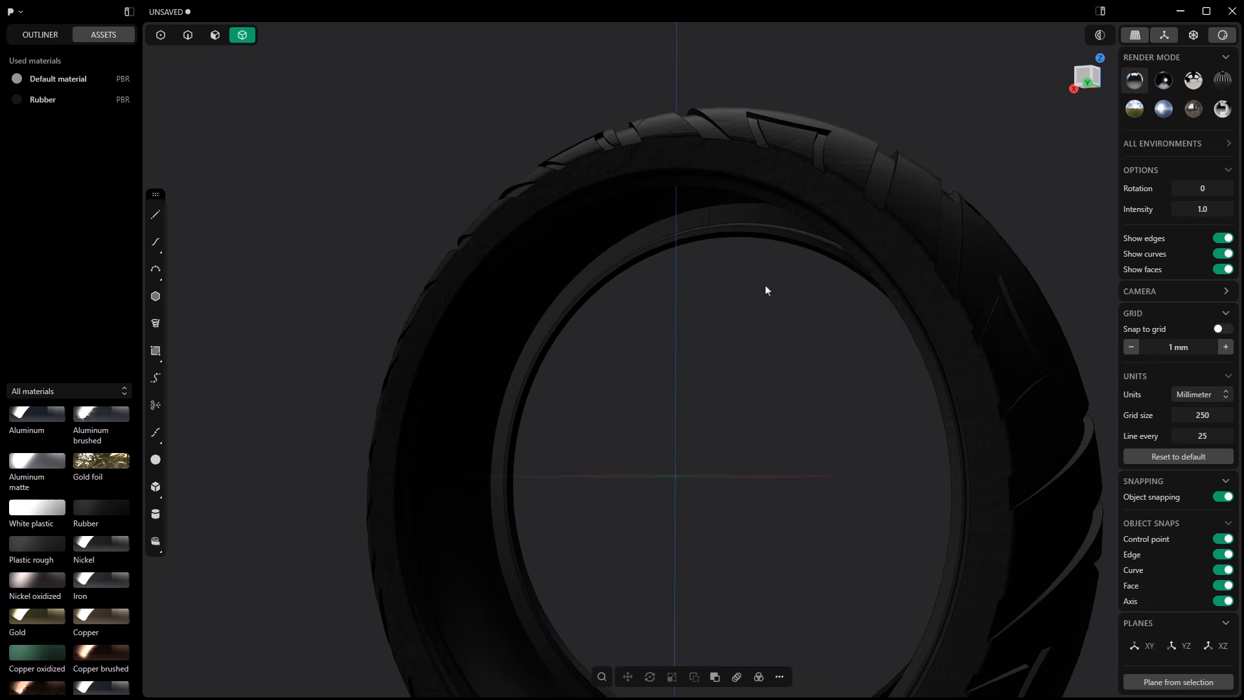
Step: Rotate the tire solid 90 degrees about the X axis so it lies flat
{"action": "left_click", "coordinate": [804, 213]}
{"action": "scroll", "coordinate": [802, 214], "scroll_direction": "down", "scroll_amount": 5}
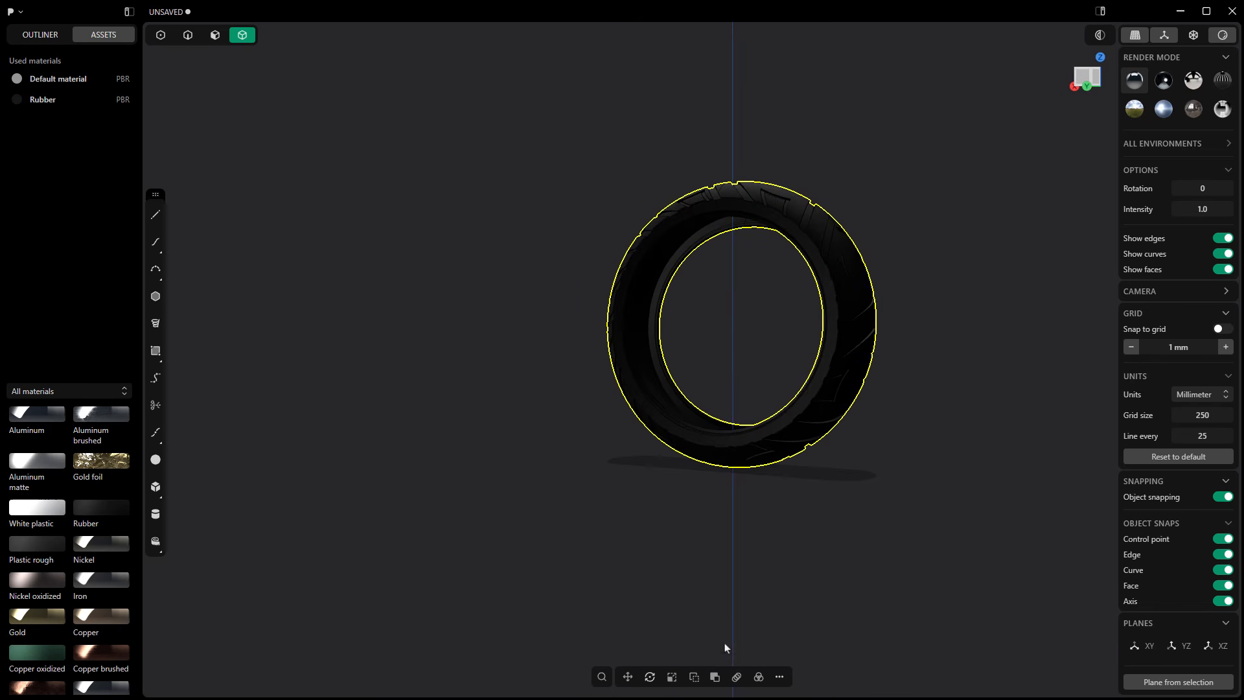
{"action": "left_click", "coordinate": [651, 678]}
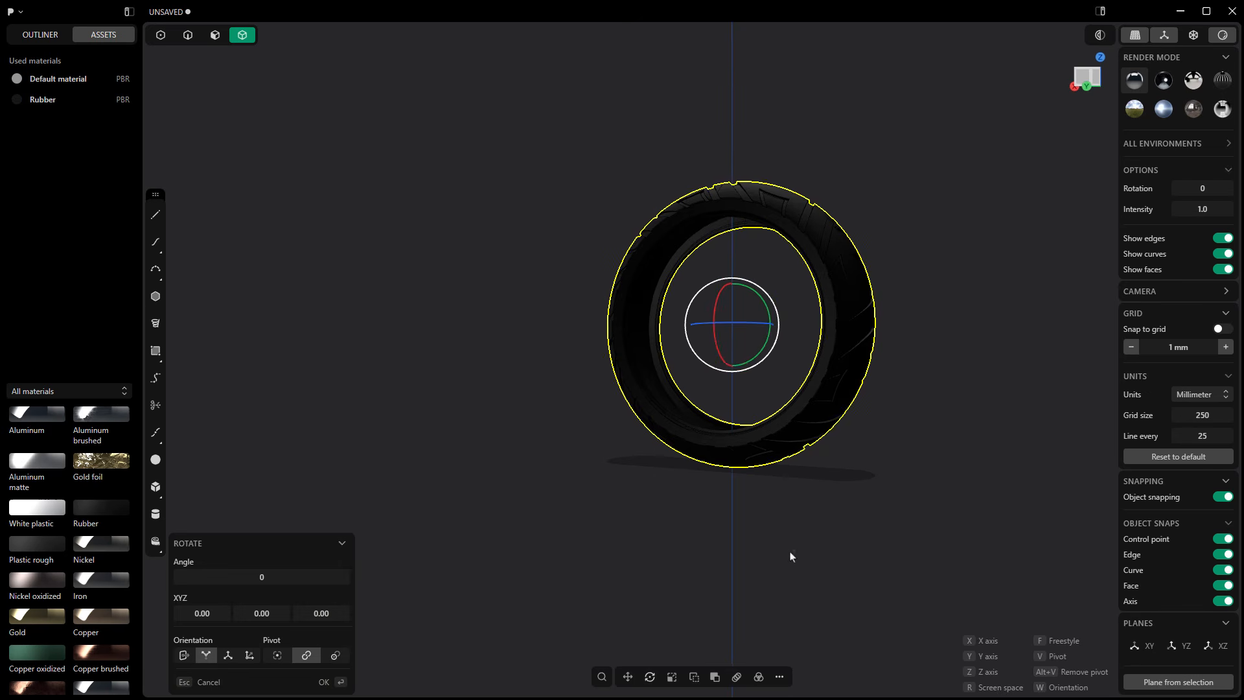
{"action": "middle_click_drag", "start_coordinate": [791, 556], "coordinate": [713, 324]}
{"action": "left_click_drag", "start_coordinate": [698, 306], "coordinate": [775, 330]}
{"action": "left_click", "coordinate": [276, 579]}
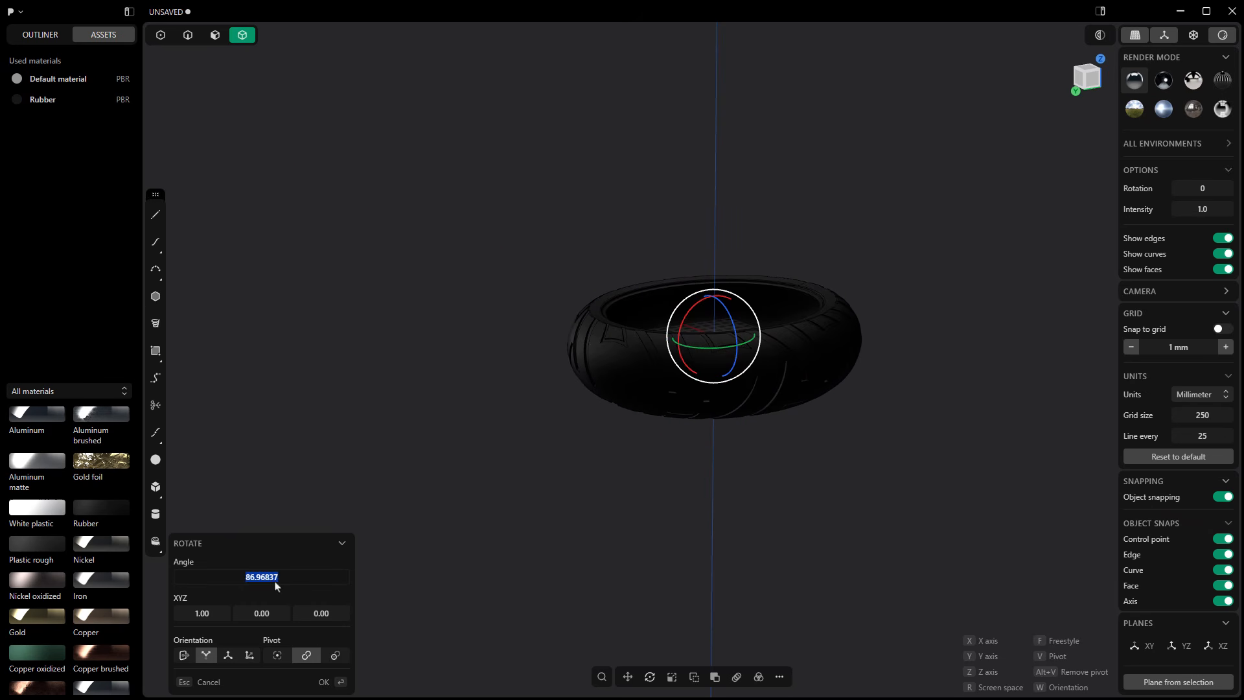
{"action": "type", "text": "90"}
{"action": "key", "text": "Return"}
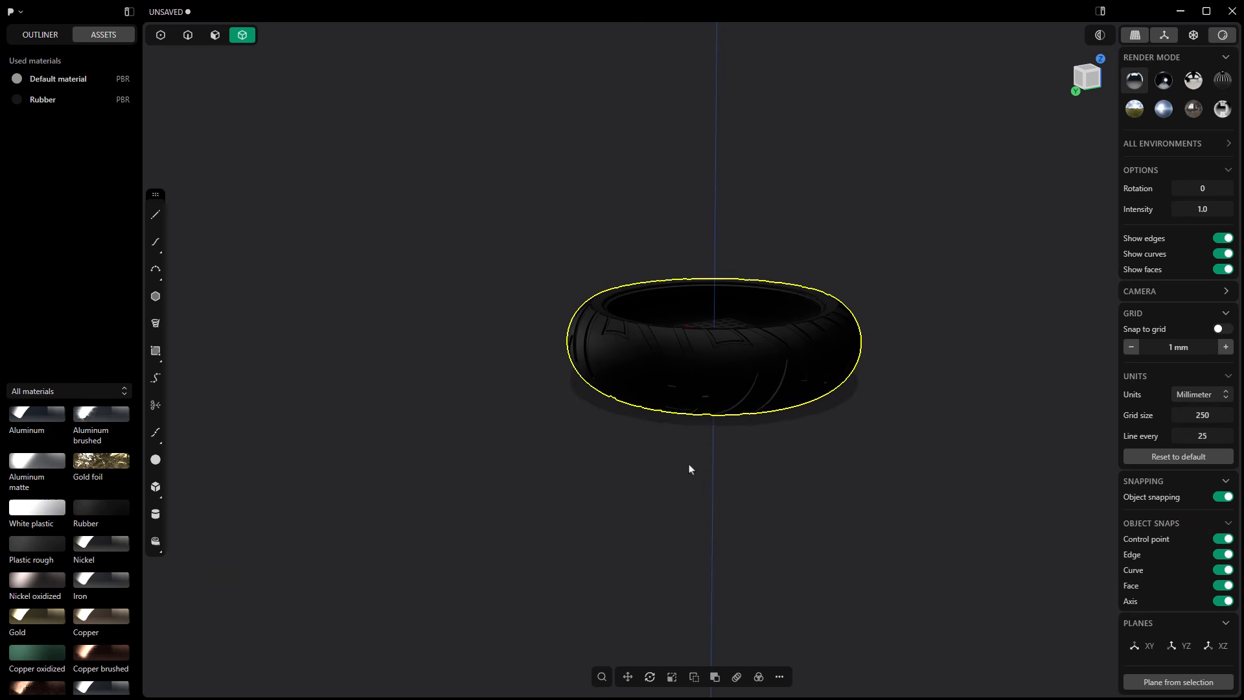
Step: Examine the upward-facing sidewall and the tread of the flat-lying tire in the rendered view
{"action": "middle_click_drag", "start_coordinate": [689, 467], "coordinate": [878, 363]}
{"action": "scroll", "coordinate": [825, 339], "scroll_direction": "up", "scroll_amount": 5}
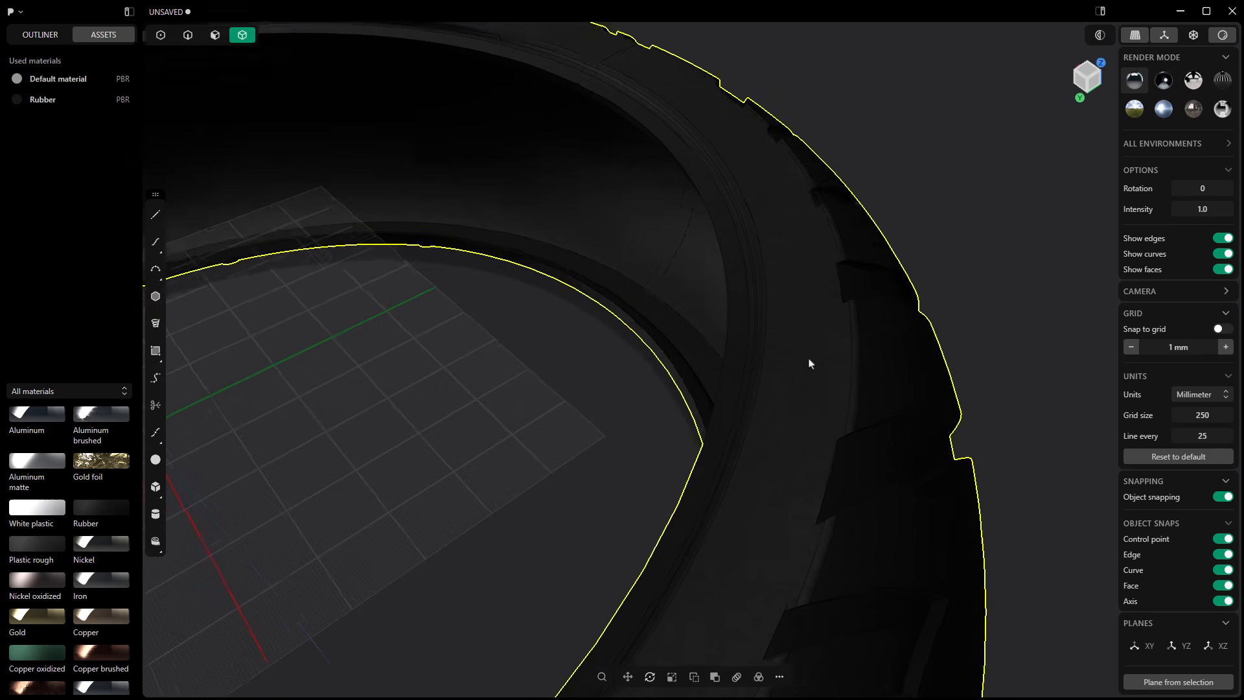
{"action": "scroll", "coordinate": [803, 381], "scroll_direction": "down", "scroll_amount": 2}
{"action": "middle_click_drag", "start_coordinate": [544, 250], "coordinate": [825, 482], "text": "shift"}
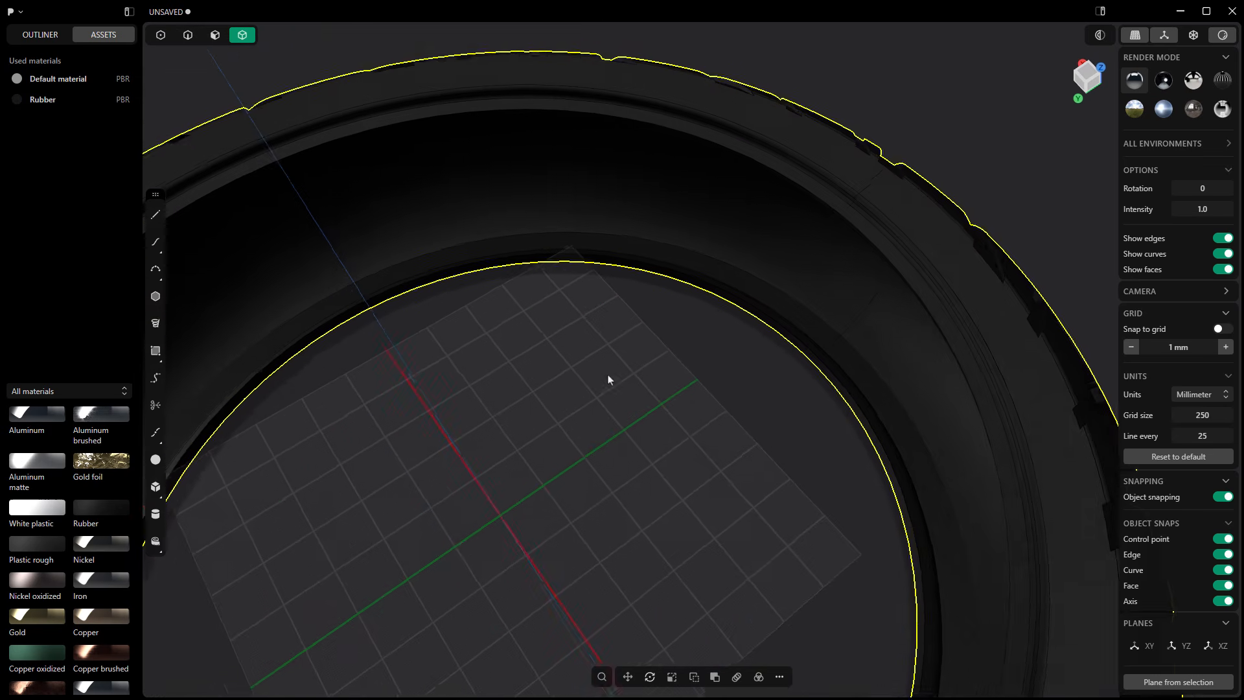
{"action": "middle_click_drag", "start_coordinate": [609, 378], "coordinate": [971, 335], "text": "shift"}
{"action": "middle_click_drag", "start_coordinate": [651, 391], "coordinate": [739, 151], "text": "shift"}
{"action": "scroll", "coordinate": [543, 220], "scroll_direction": "down", "scroll_amount": 4}
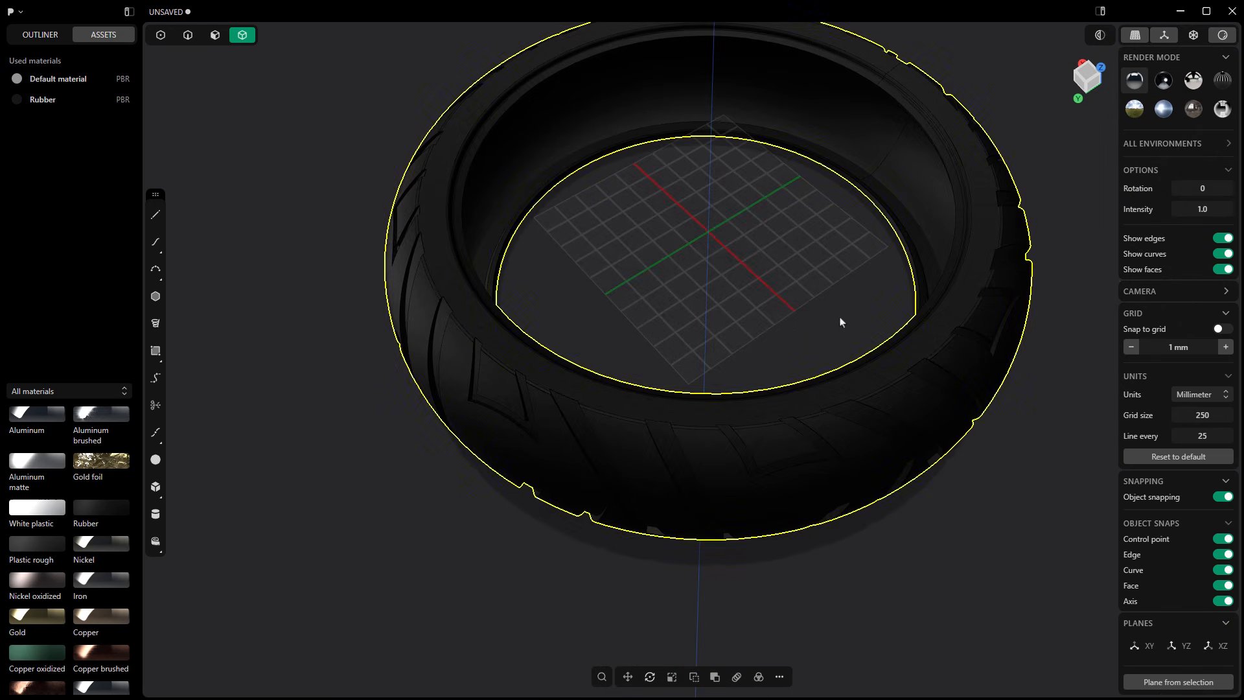
{"action": "middle_click_drag", "start_coordinate": [841, 467], "coordinate": [831, 147]}
{"action": "scroll", "coordinate": [741, 403], "scroll_direction": "up", "scroll_amount": 1}
{"action": "middle_click_drag", "start_coordinate": [742, 403], "coordinate": [722, 625]}
Step: Flip the flat-lying tire over about the X axis so its lettered sidewall faces up
{"action": "left_click", "coordinate": [650, 678]}
{"action": "scroll", "coordinate": [710, 482], "scroll_direction": "down", "scroll_amount": 2}
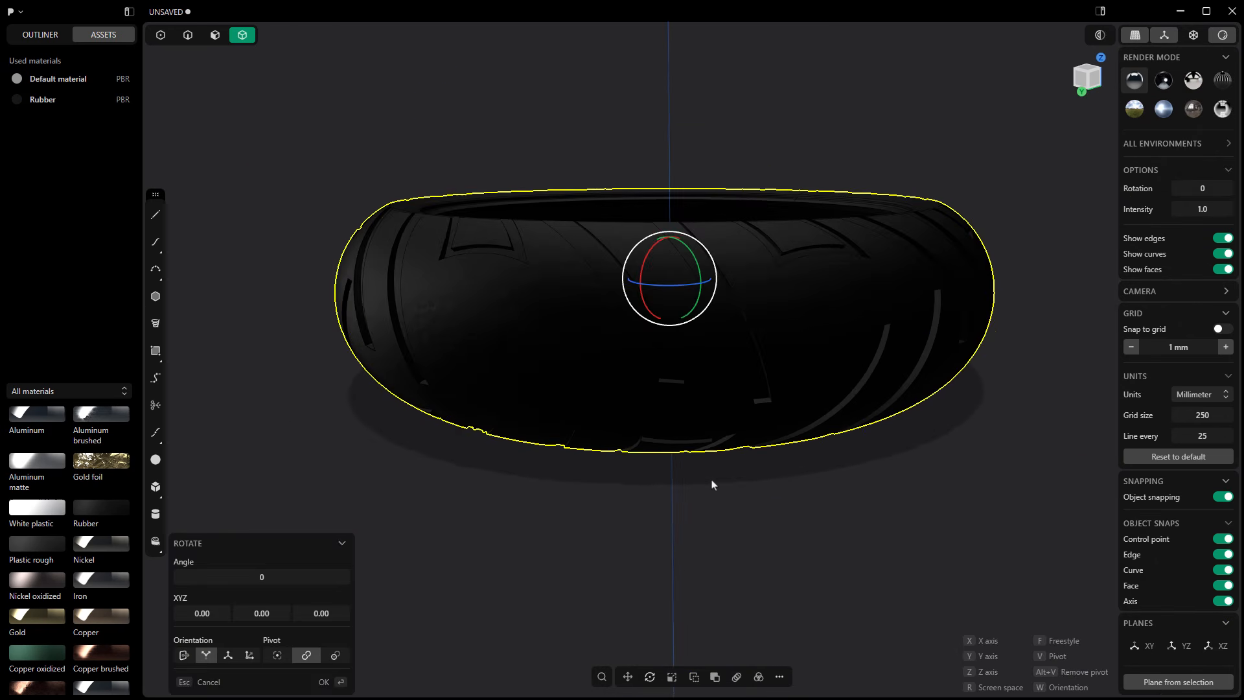
{"action": "middle_click_drag", "start_coordinate": [710, 482], "coordinate": [689, 161]}
{"action": "left_click_drag", "start_coordinate": [680, 254], "coordinate": [675, 305]}
{"action": "left_click", "coordinate": [271, 578]}
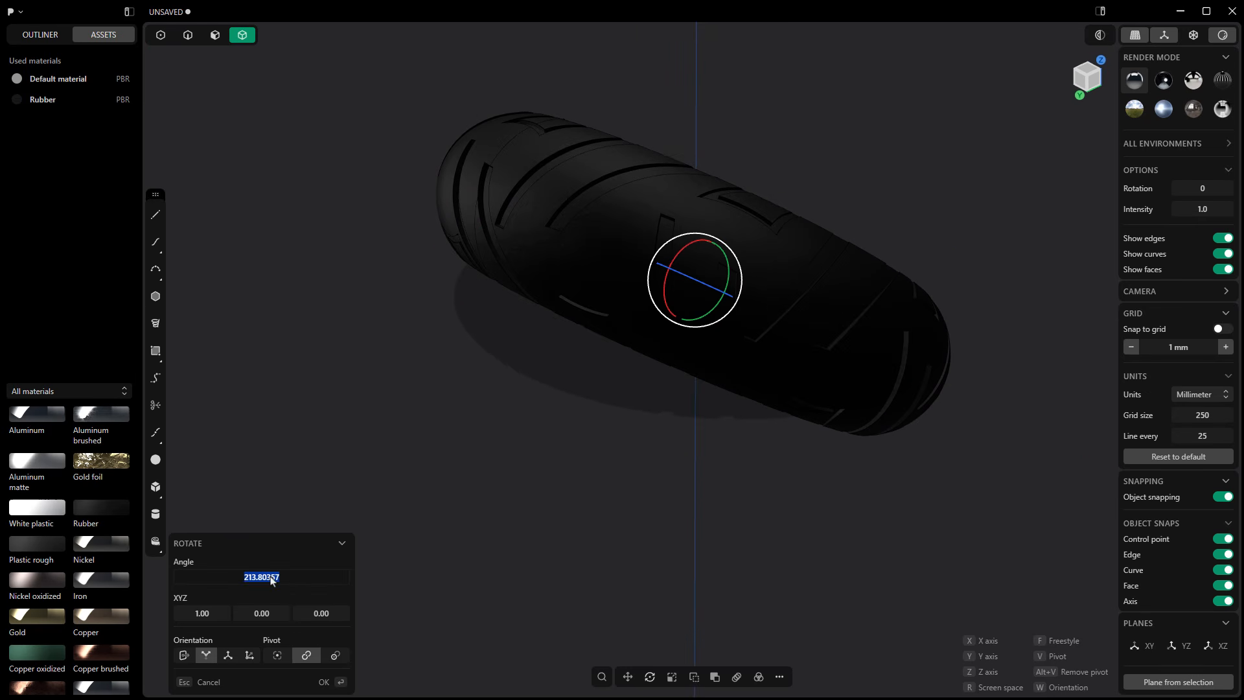
{"action": "type", "text": "90"}
{"action": "key", "text": "Return"}
{"action": "left_click", "coordinate": [542, 389]}
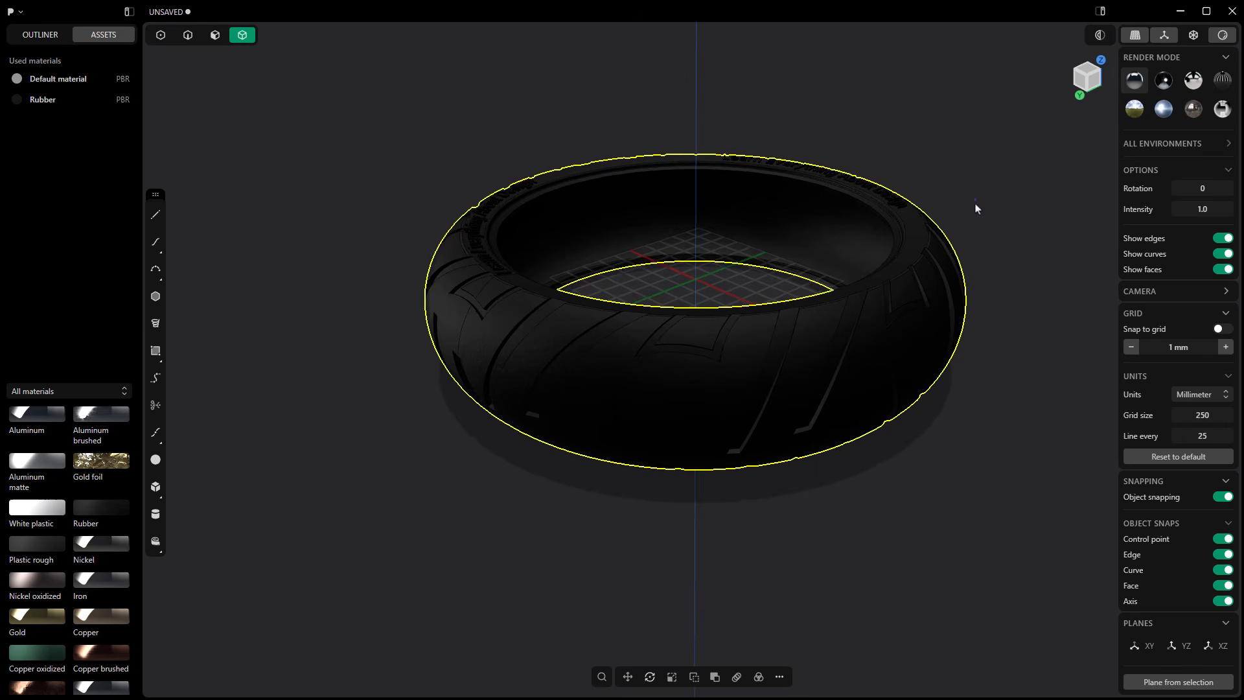
Step: Examine the raised sidewall lettering and the tread of the rubber tire from several angles in the rendered view
{"action": "middle_click_drag", "start_coordinate": [977, 208], "coordinate": [959, 239]}
{"action": "middle_click_drag", "start_coordinate": [926, 135], "coordinate": [854, 264], "text": "shift"}
{"action": "scroll", "coordinate": [856, 234], "scroll_direction": "up", "scroll_amount": 4}
{"action": "scroll", "coordinate": [852, 208], "scroll_direction": "up", "scroll_amount": 2}
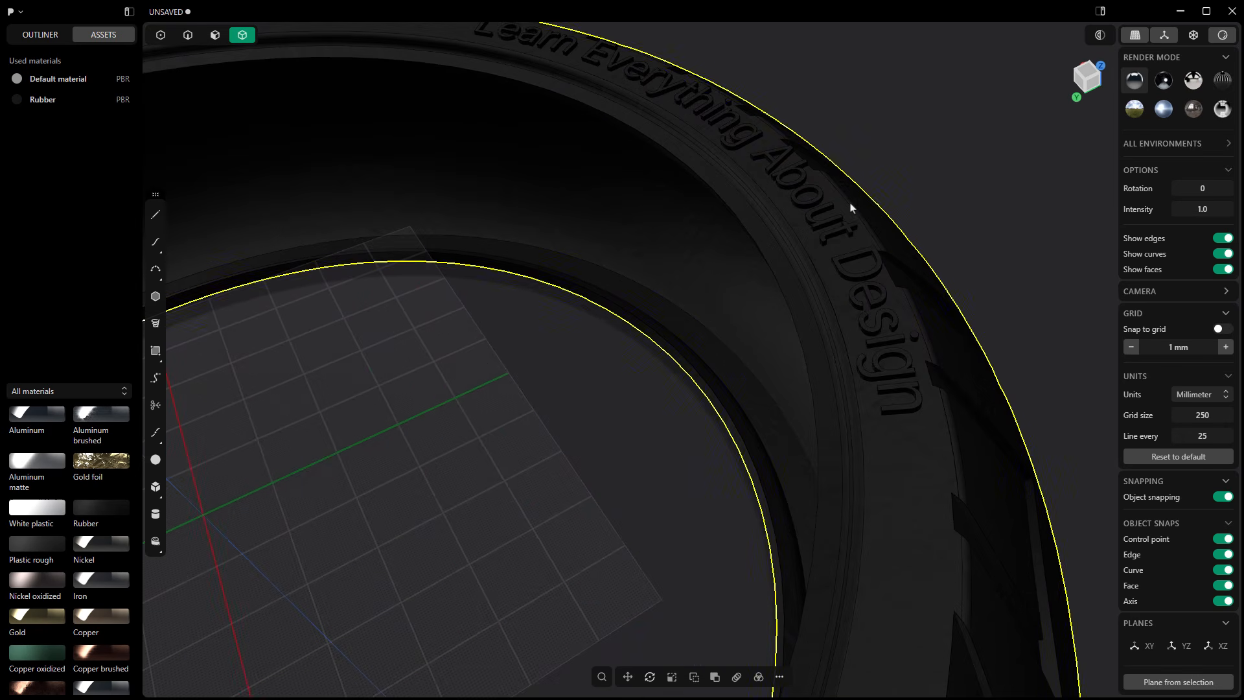
{"action": "middle_click_drag", "start_coordinate": [864, 209], "coordinate": [855, 219]}
{"action": "middle_click_drag", "start_coordinate": [955, 161], "coordinate": [908, 304], "text": "shift"}
{"action": "scroll", "coordinate": [907, 304], "scroll_direction": "down", "scroll_amount": 6}
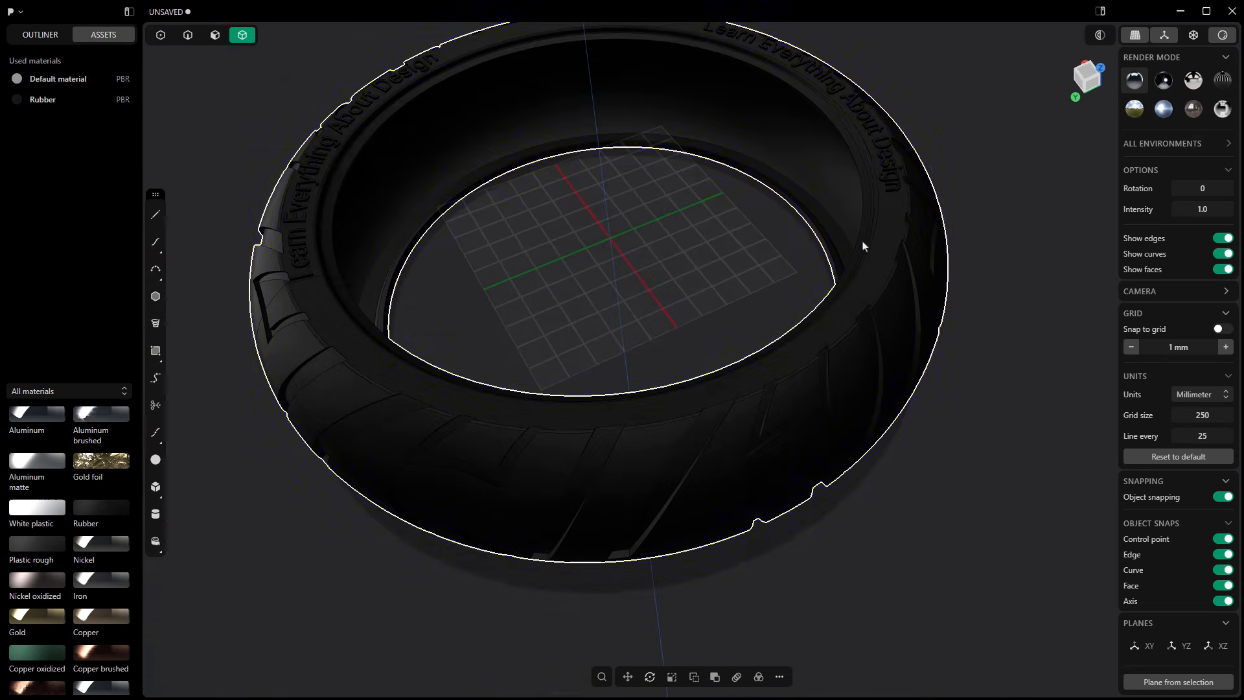
{"action": "middle_click_drag", "start_coordinate": [864, 244], "coordinate": [721, 267]}
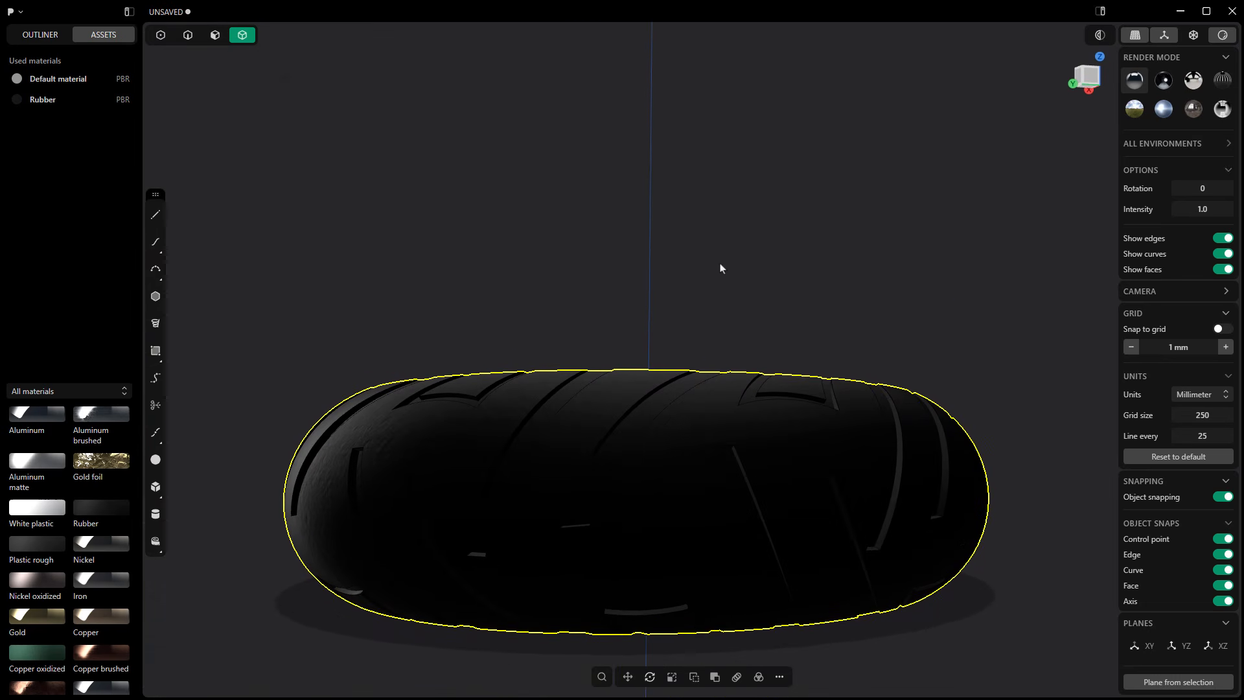
Step: Return the viewport to matcap shading to examine the tread grooves, and show the scene's object list again
{"action": "left_click", "coordinate": [1194, 34]}
{"action": "middle_click_drag", "start_coordinate": [857, 219], "coordinate": [818, 385]}
{"action": "scroll", "coordinate": [818, 383], "scroll_direction": "up", "scroll_amount": 6}
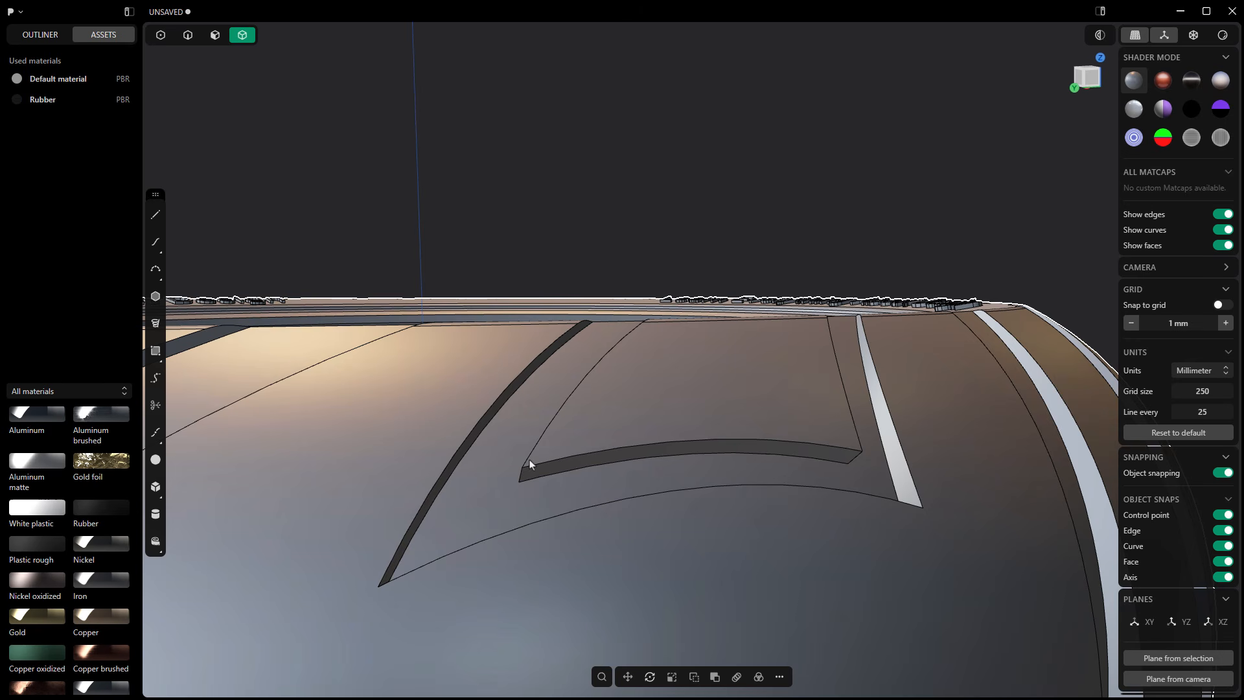
{"action": "scroll", "coordinate": [666, 447], "scroll_direction": "down", "scroll_amount": 10}
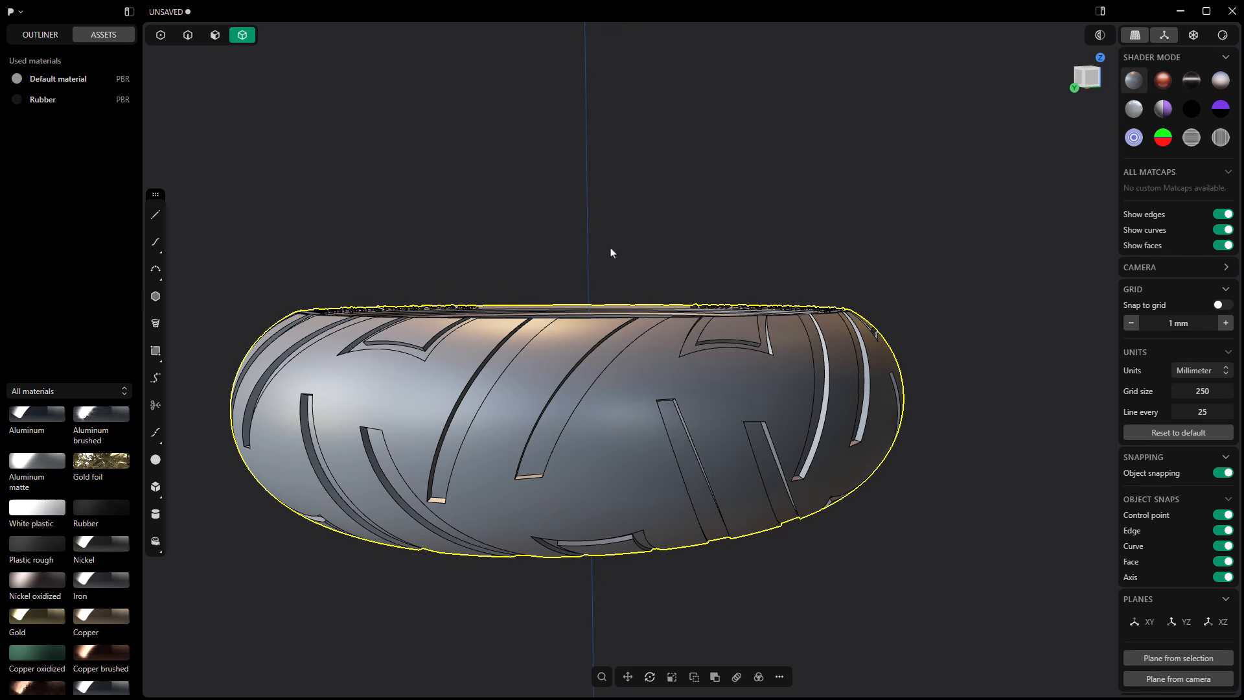
{"action": "middle_click_drag", "start_coordinate": [611, 253], "coordinate": [678, 577]}
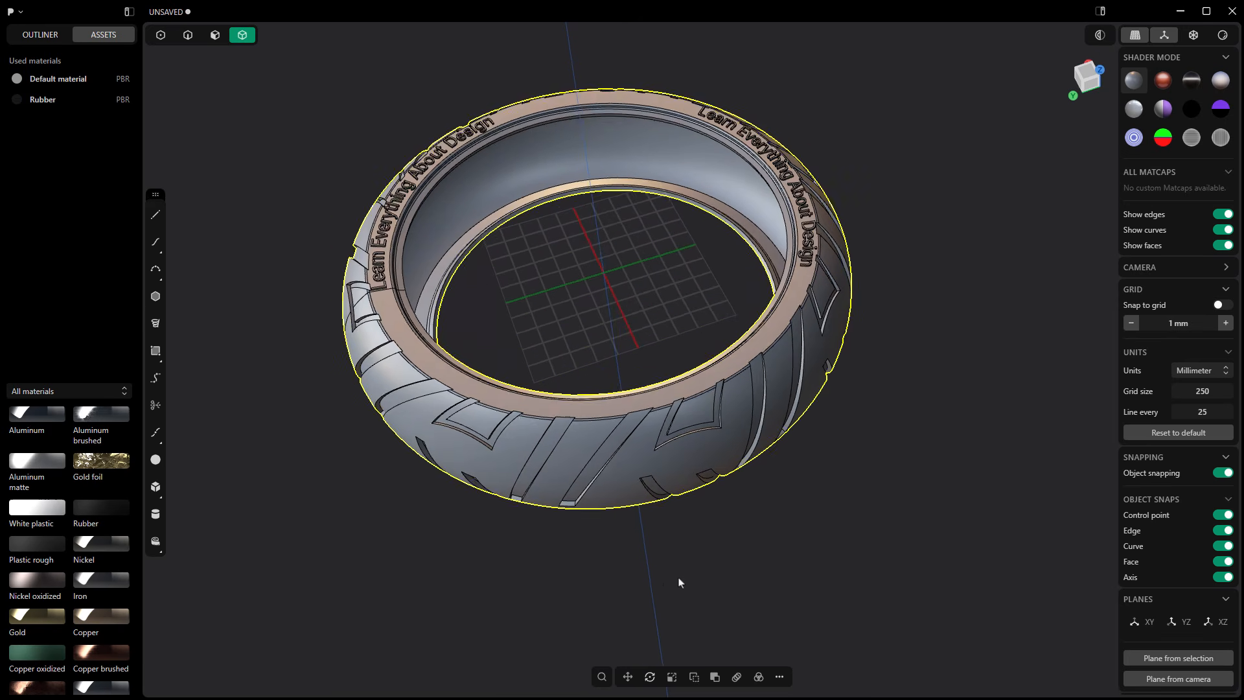
{"action": "left_click", "coordinate": [43, 36]}
{"action": "middle_click_drag", "start_coordinate": [626, 313], "coordinate": [681, 320], "text": "shift"}
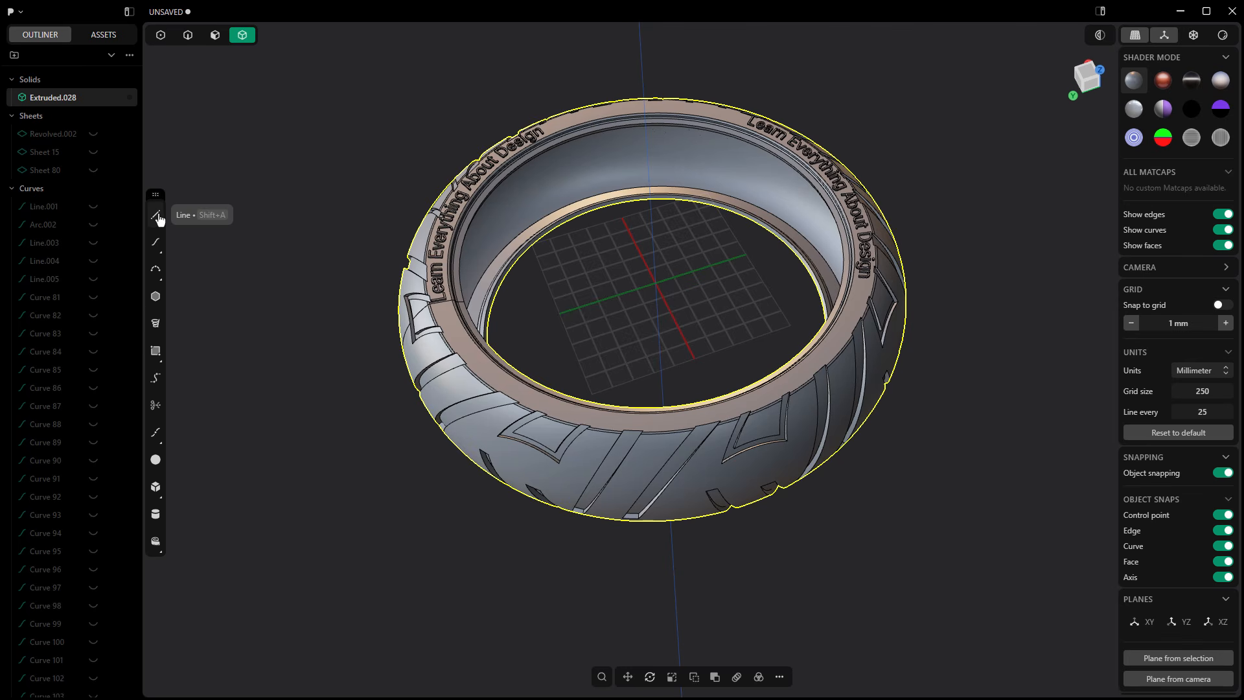